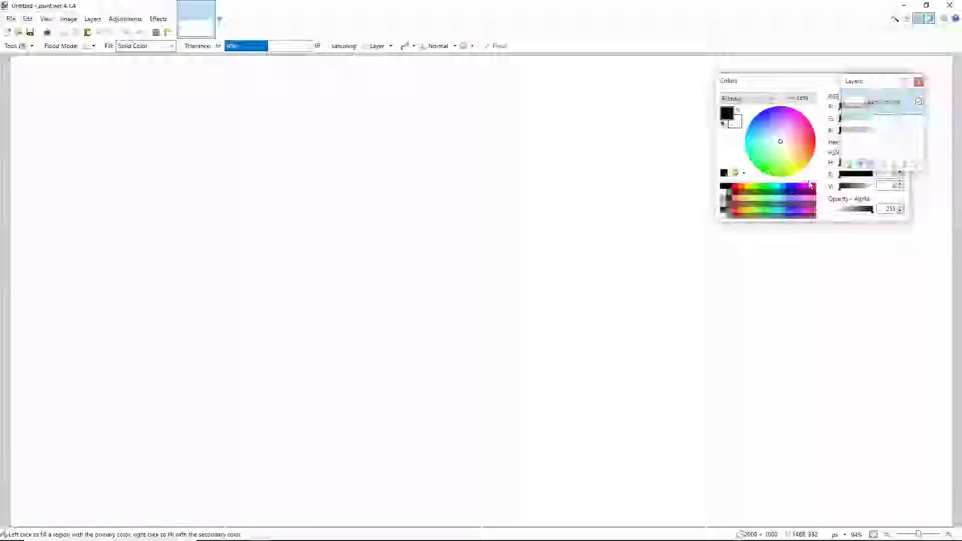
Fill the whole canvas with bright blue 0094FF as the sea background
click(581, 201)
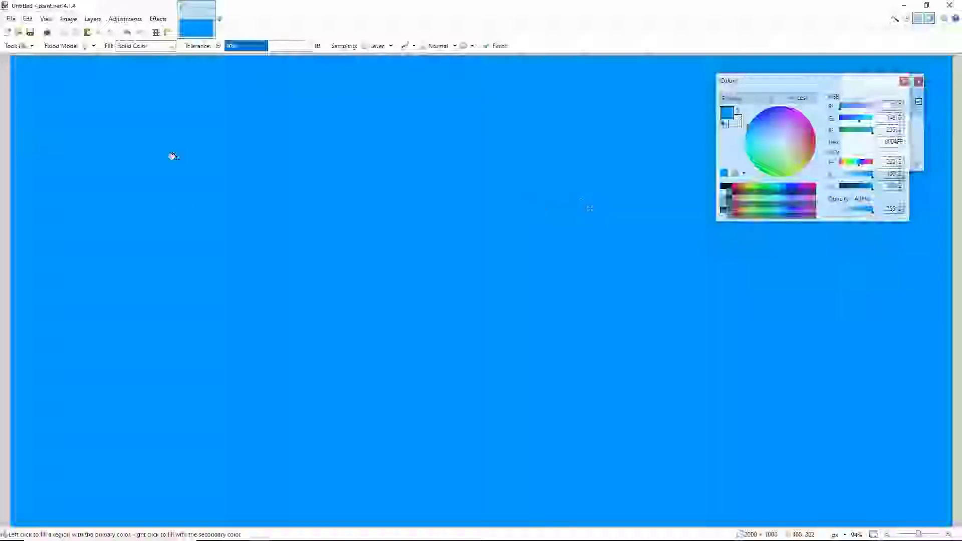
Switch to the Paintbrush and set the primary color to pale yellow FFF0AA
click(18, 46)
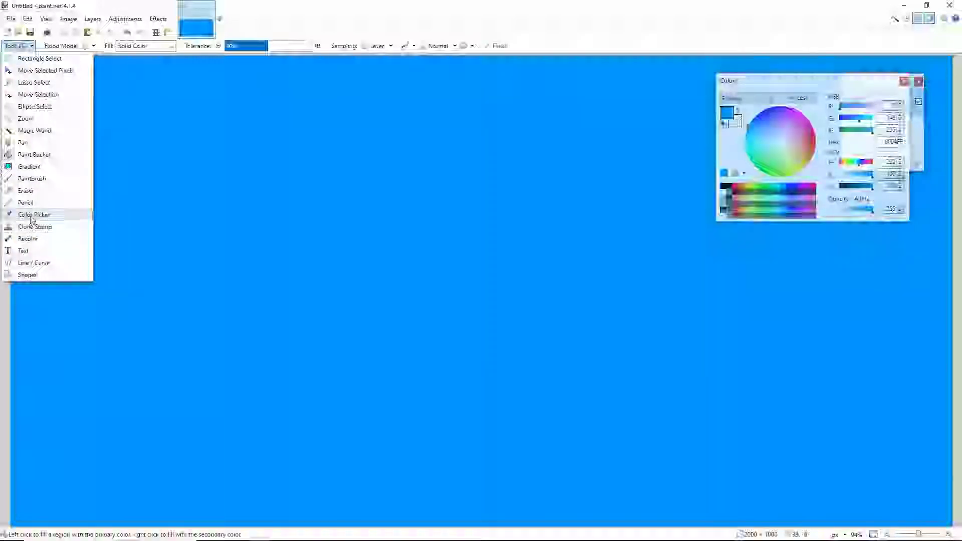
click(32, 178)
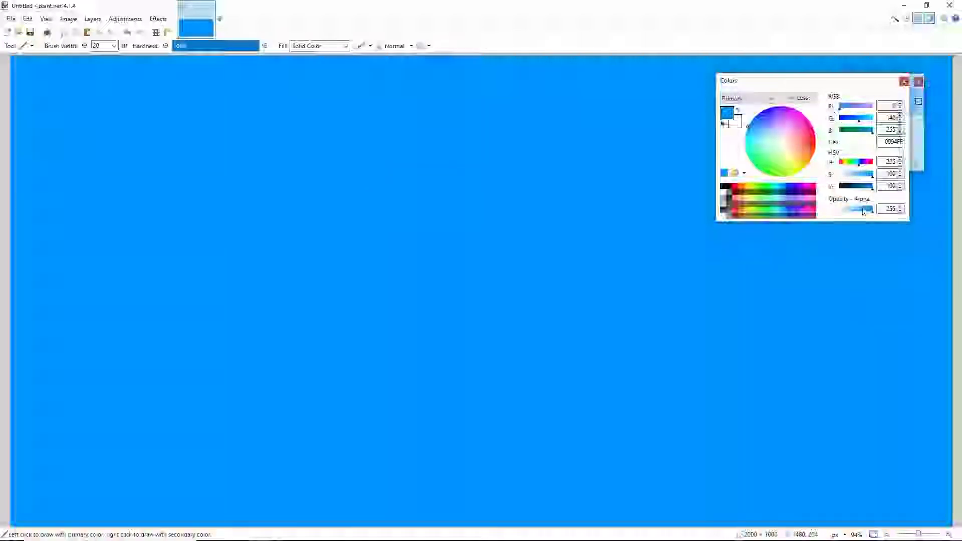
click(740, 188)
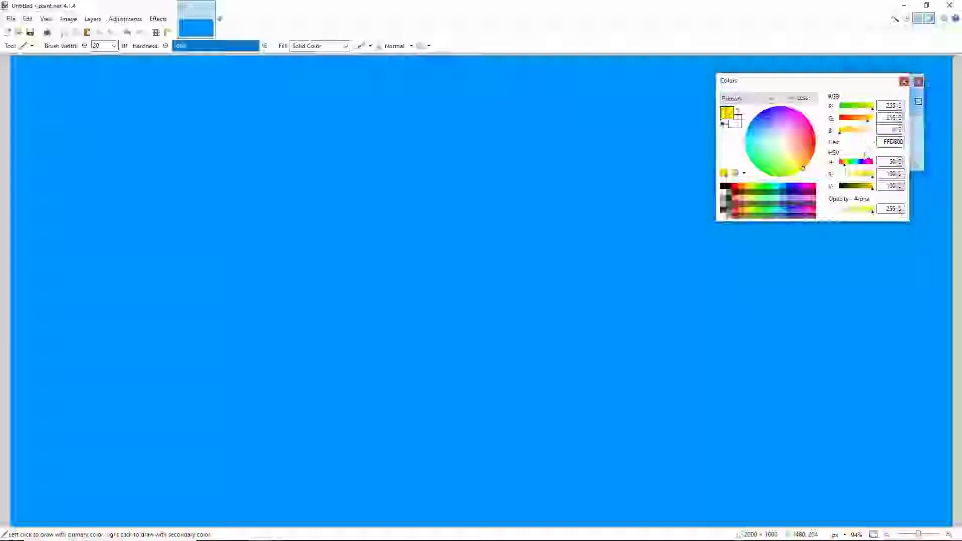
drag(863, 173, 851, 176)
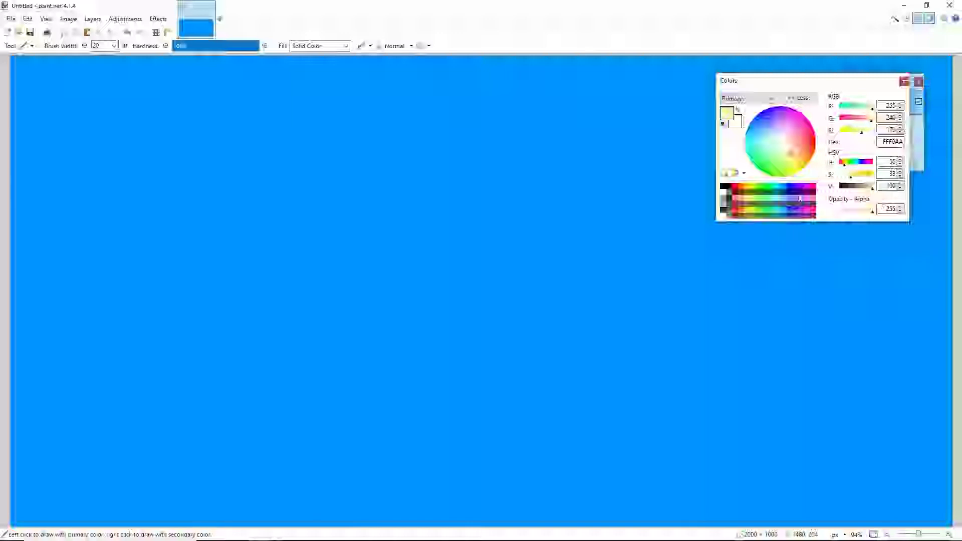
Darken the brush color to sandy tan C6BB85, trying test strokes on the canvas and undoing them
drag(172, 201, 171, 213)
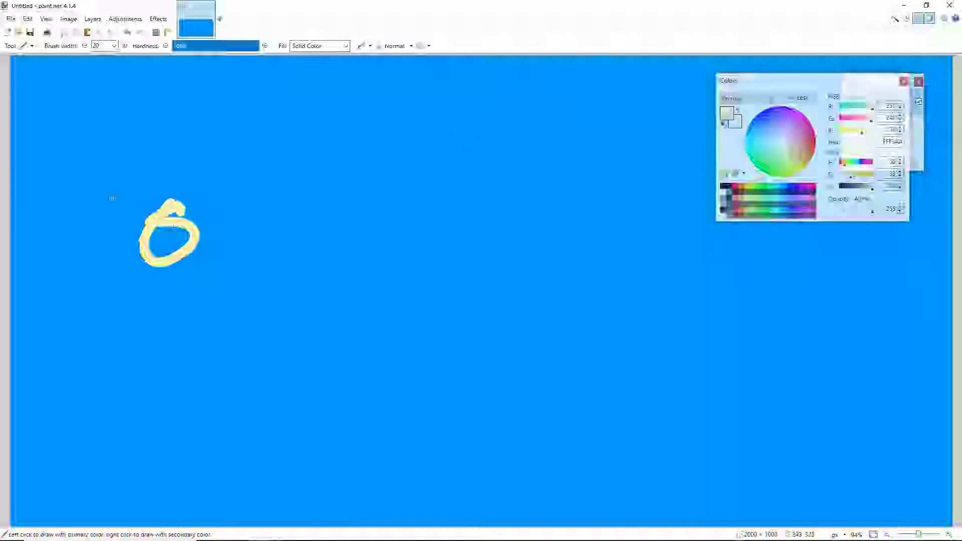
click(127, 32)
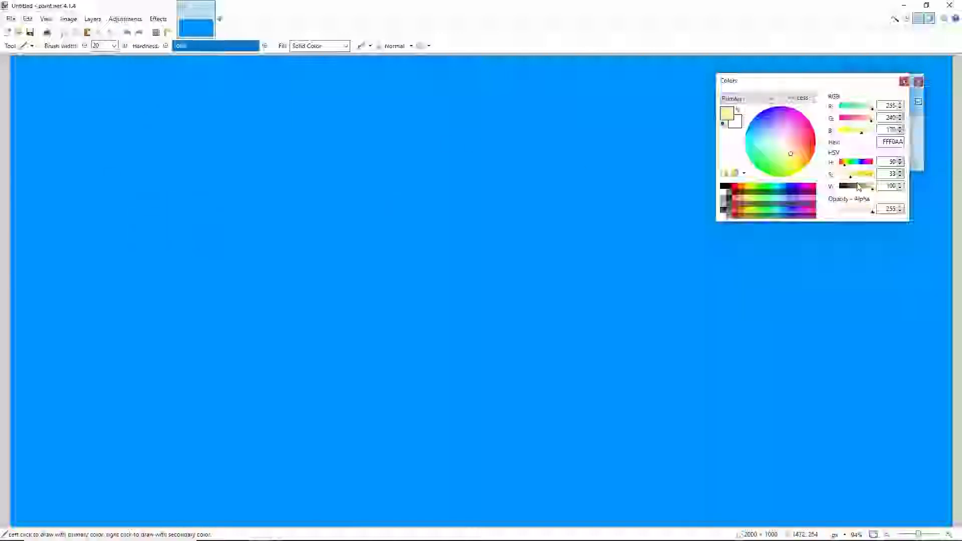
drag(873, 190, 859, 191)
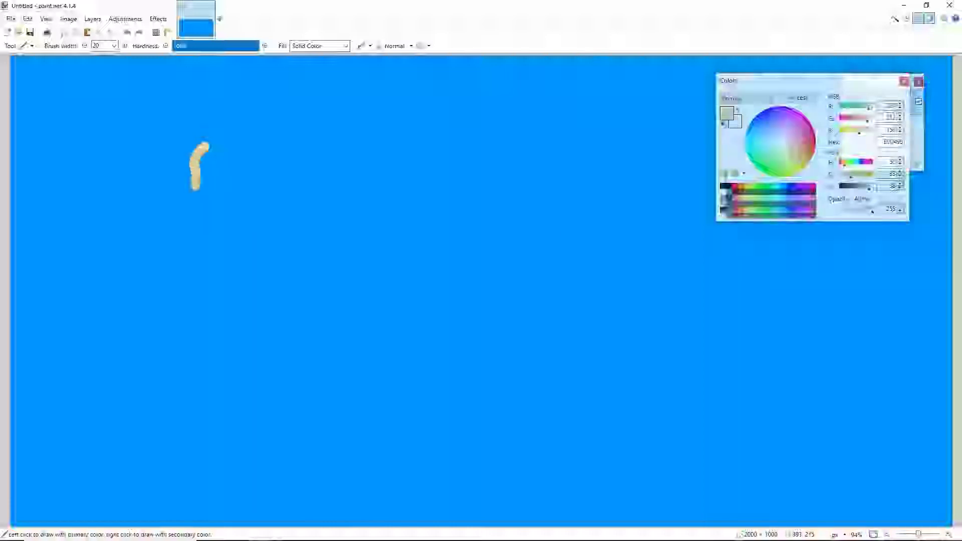
click(127, 32)
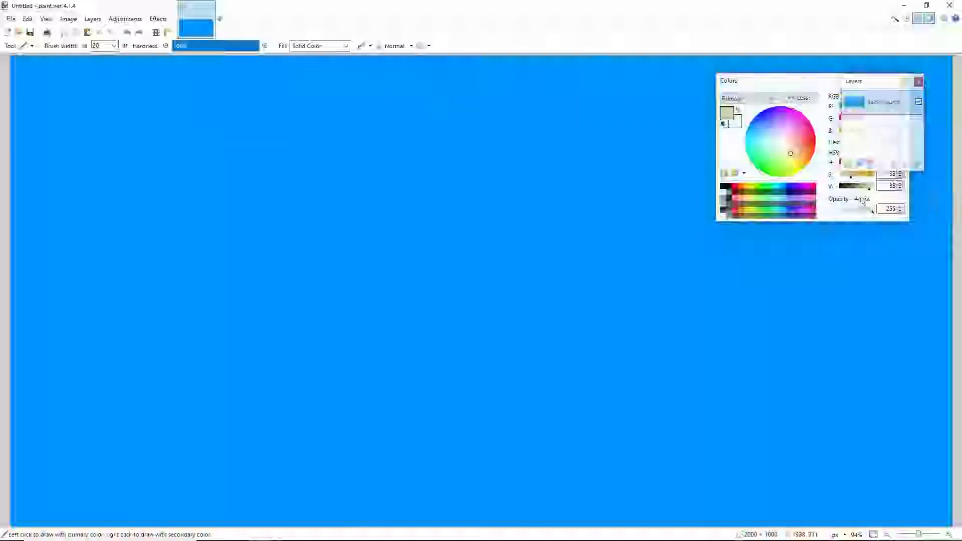
drag(870, 186, 866, 191)
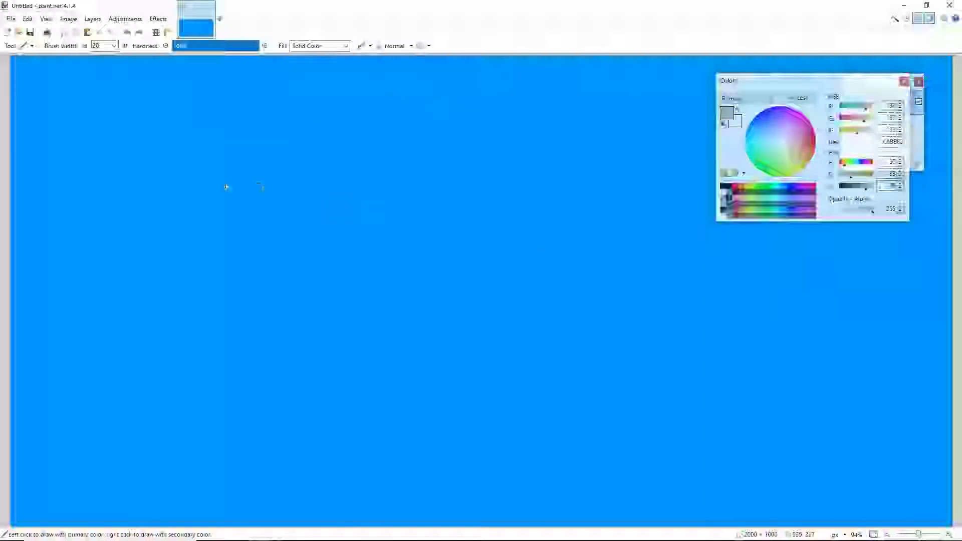
drag(212, 160, 185, 204)
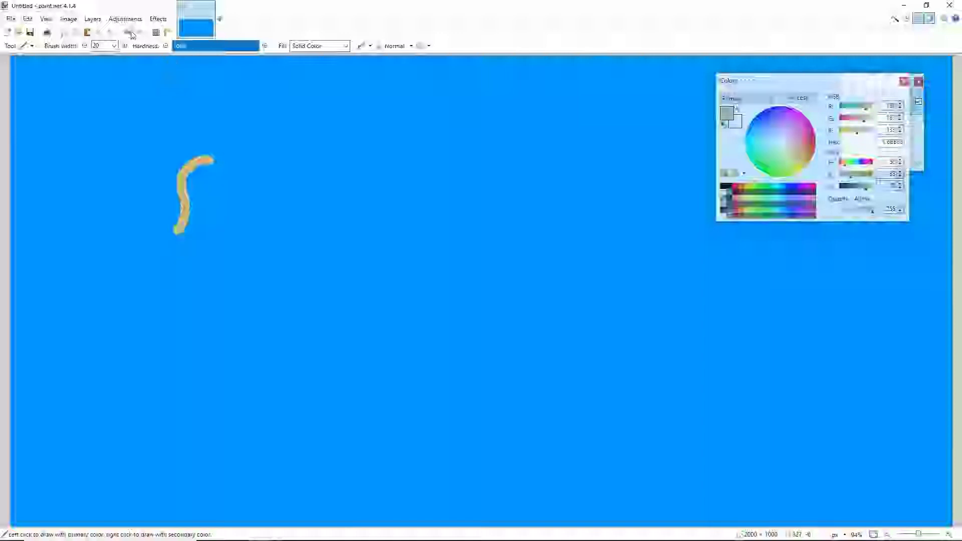
key(ctrl+z)
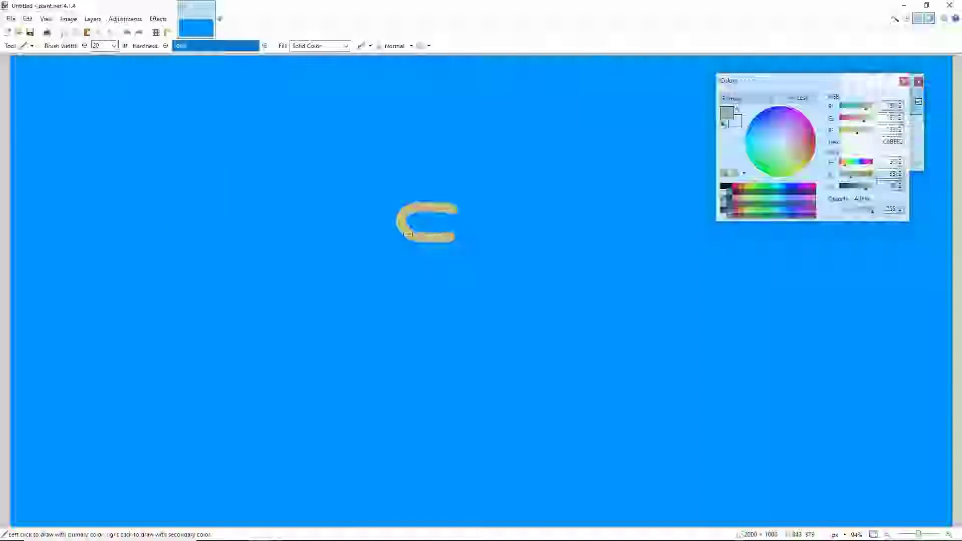
Try drawing a thumbs-up hand outline in the middle of the canvas and undo all of its strokes
mouse_move(390, 261)
mouse_down()
mouse_move(458, 278)
mouse_move(497, 262)
mouse_move(495, 231)
mouse_up()
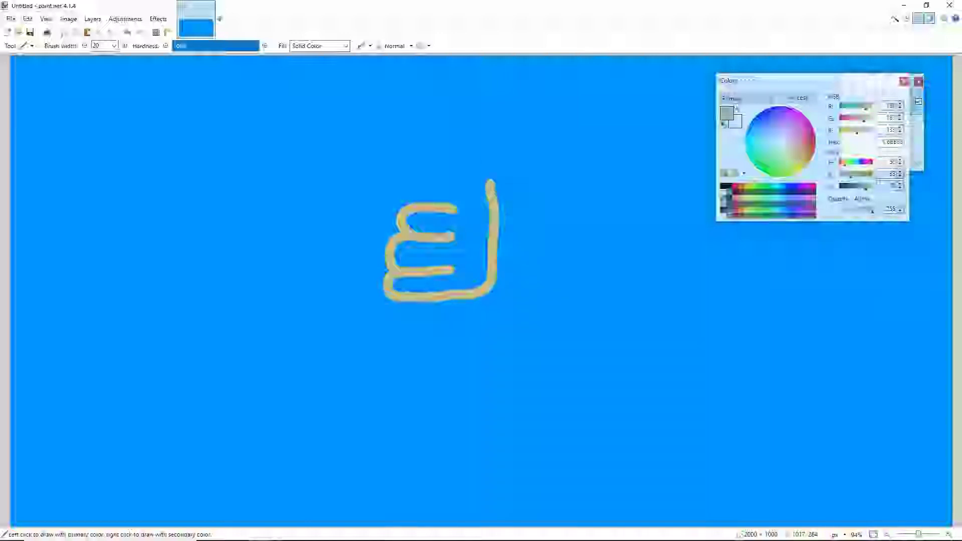
mouse_move(491, 183)
mouse_down()
mouse_move(462, 164)
mouse_move(456, 220)
mouse_up()
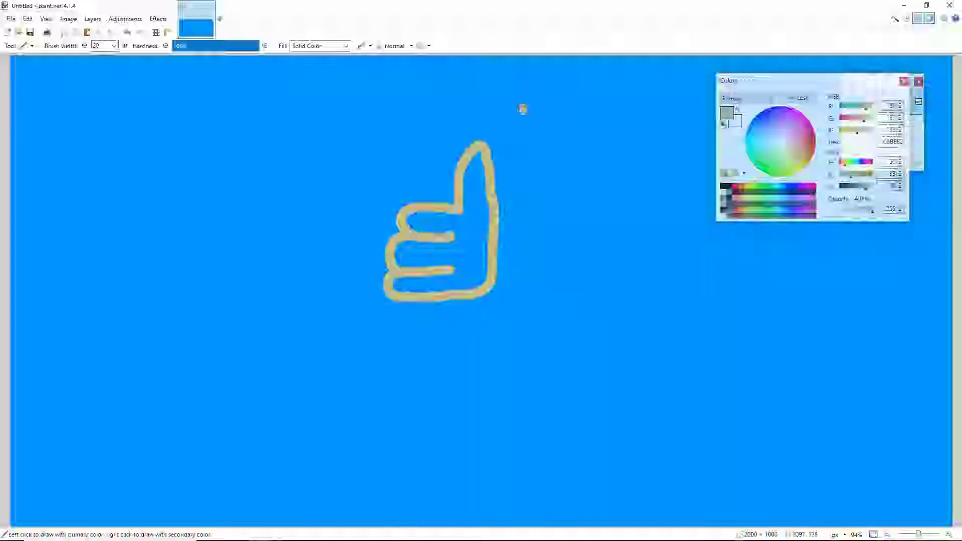
drag(523, 109, 376, 136)
click(127, 32)
click(127, 33)
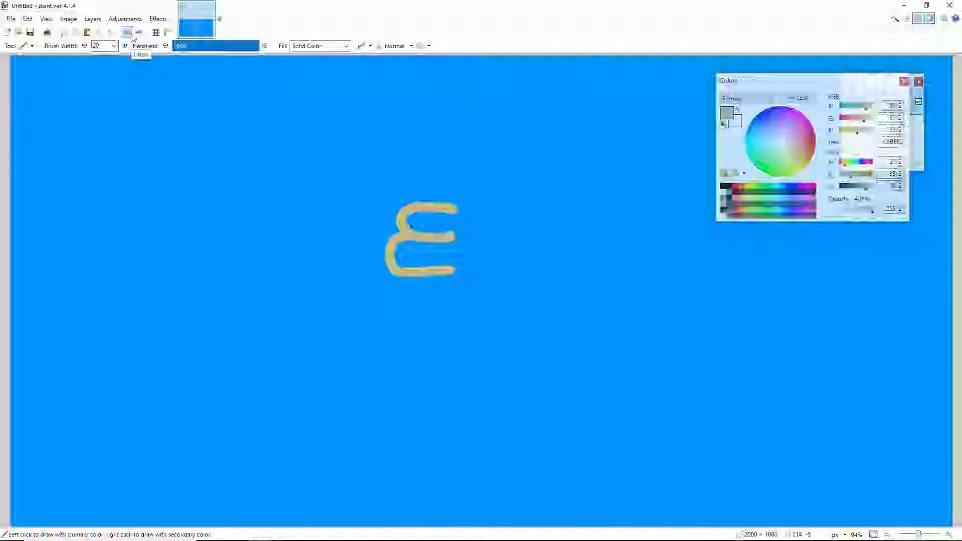
click(127, 32)
click(128, 32)
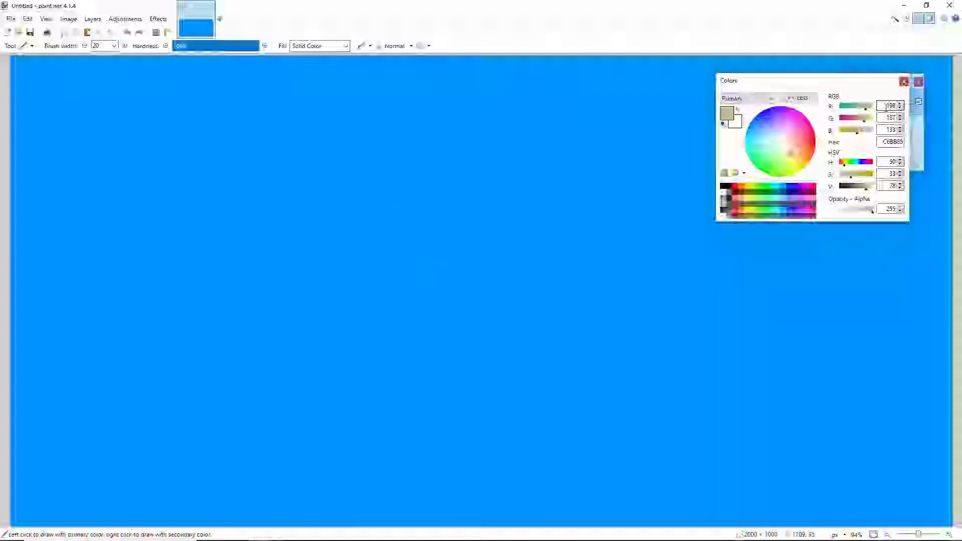
Adjust the sandy brush color slightly and draw a closed, irregular island outline in the left part of the canvas
drag(898, 107, 884, 115)
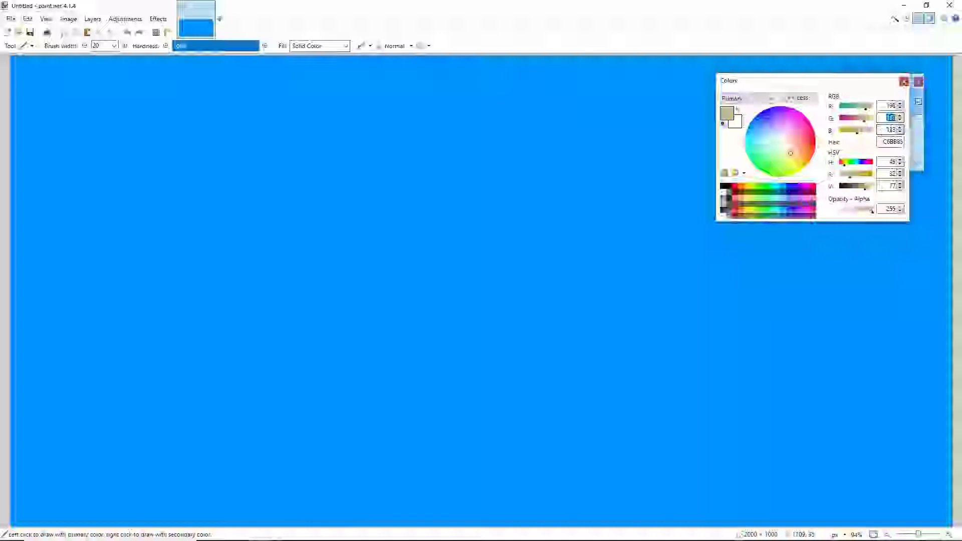
click(917, 125)
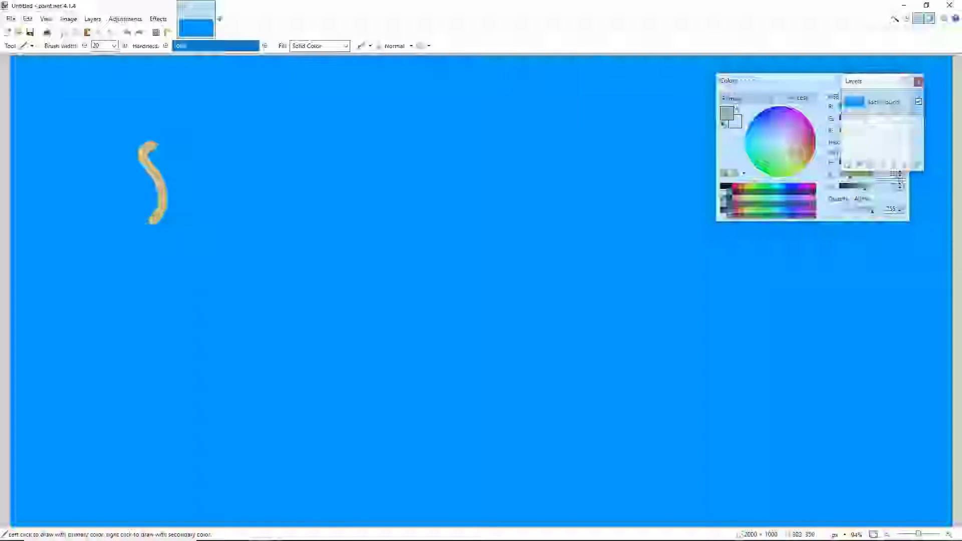
mouse_move(140, 255)
mouse_down()
mouse_move(132, 301)
mouse_move(150, 342)
mouse_up()
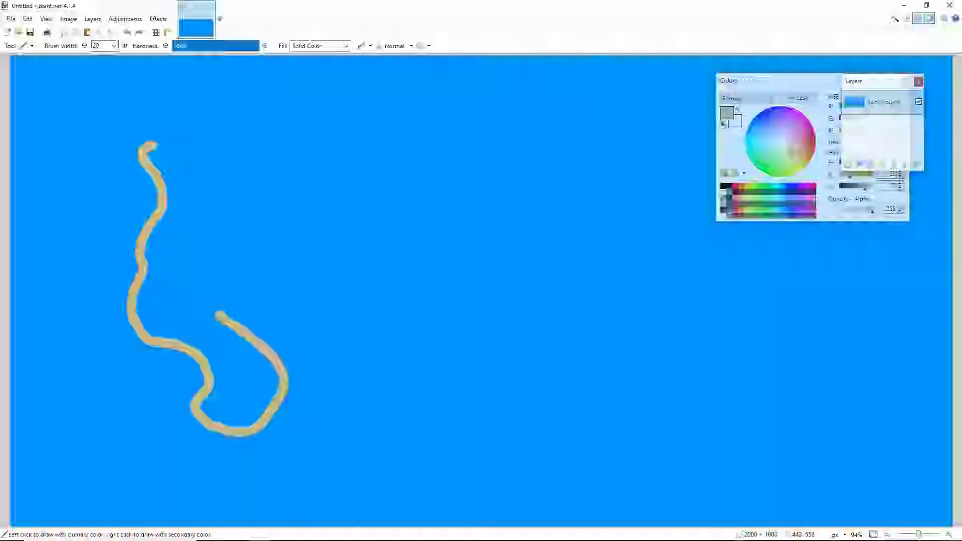
mouse_move(219, 315)
mouse_down()
mouse_move(354, 203)
mouse_move(264, 189)
mouse_move(198, 107)
mouse_move(150, 146)
mouse_move(137, 250)
mouse_up()
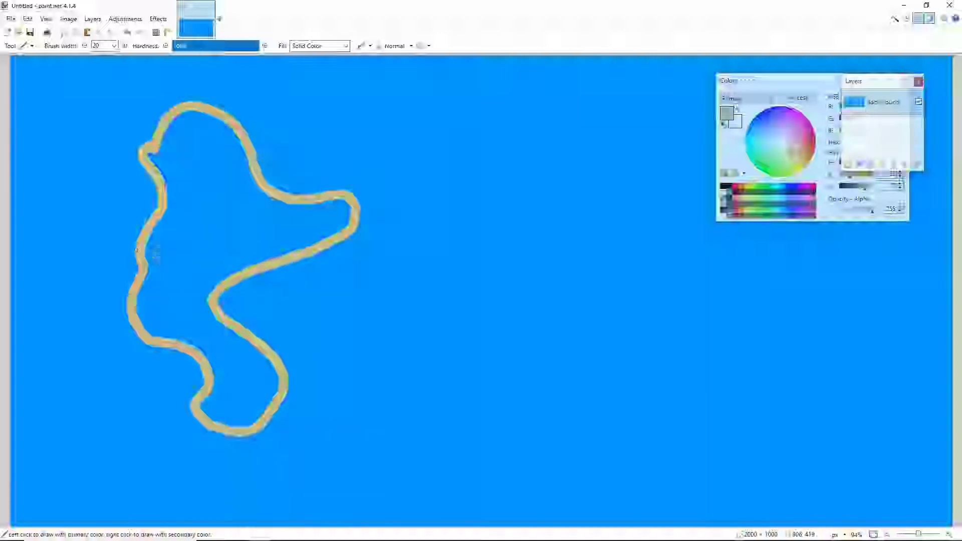
Fill the inside of the island outline with the same sandy color using the Paint Bucket
click(25, 46)
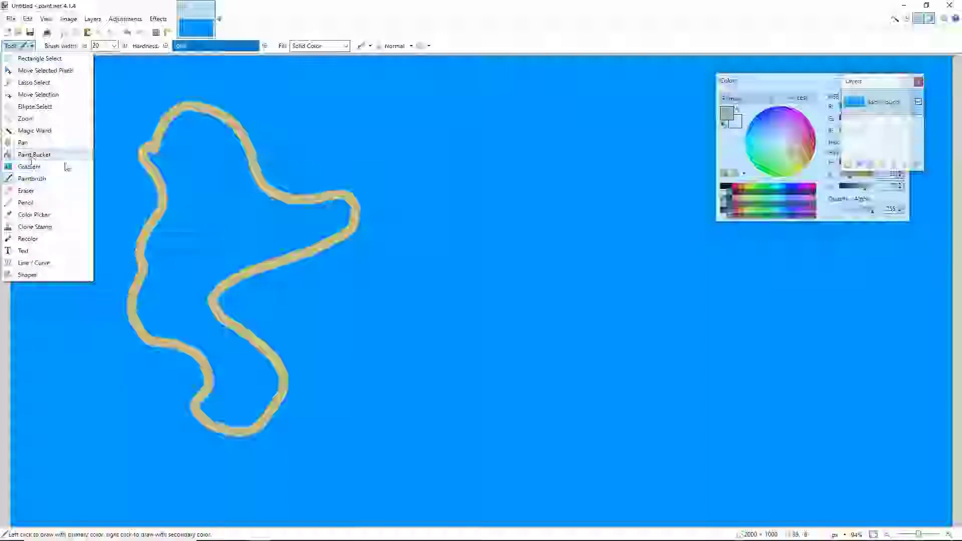
click(34, 154)
click(208, 219)
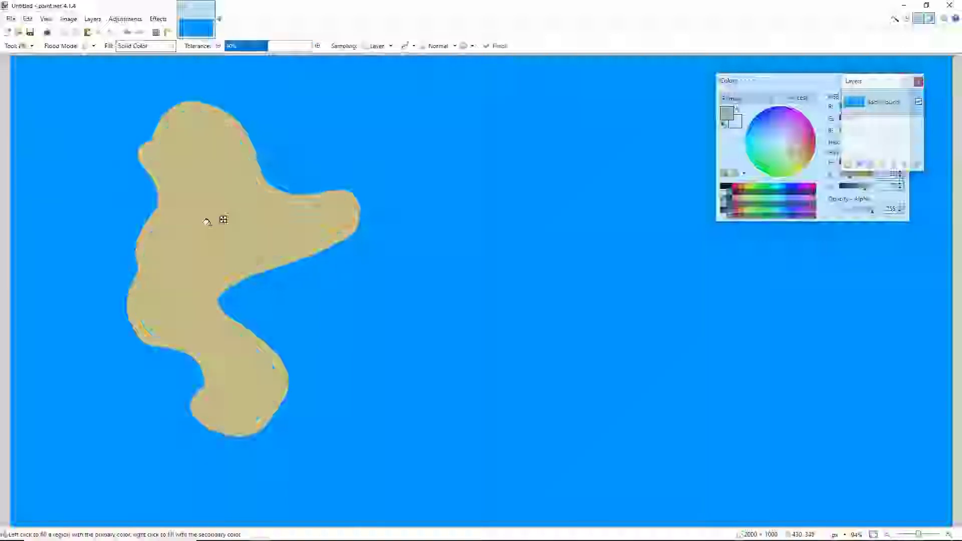
Start a text entry on the island with the Text tool, using the MLB Reds 2007 font at size 14
click(23, 46)
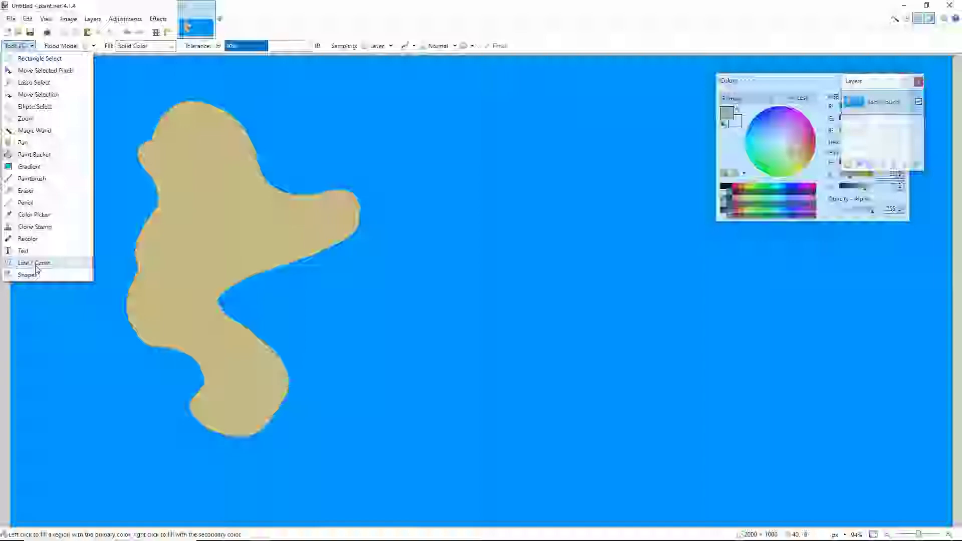
click(24, 250)
click(200, 126)
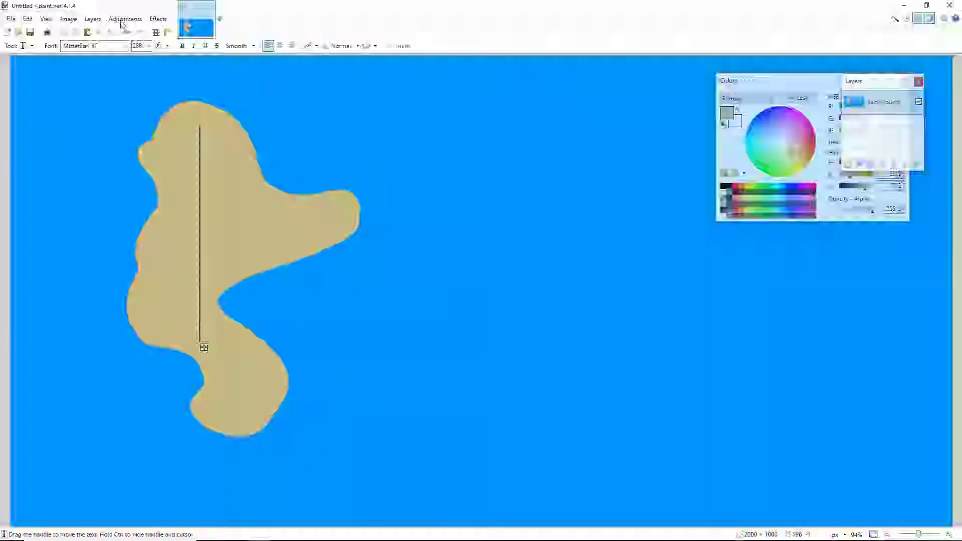
click(148, 46)
click(141, 91)
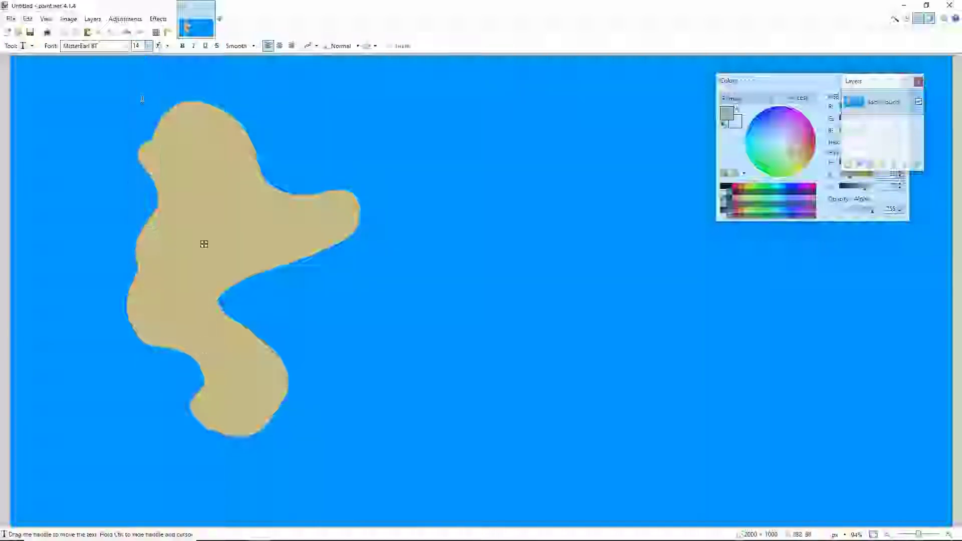
click(126, 46)
key(Down)
key(Down)
key(Down)
key(Return)
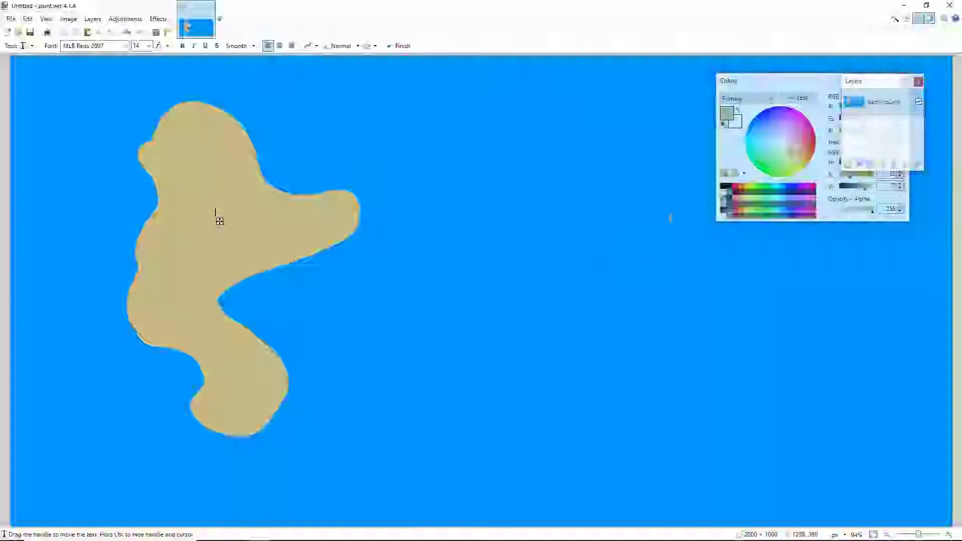
Set the text color to black and the font size to 36
click(724, 186)
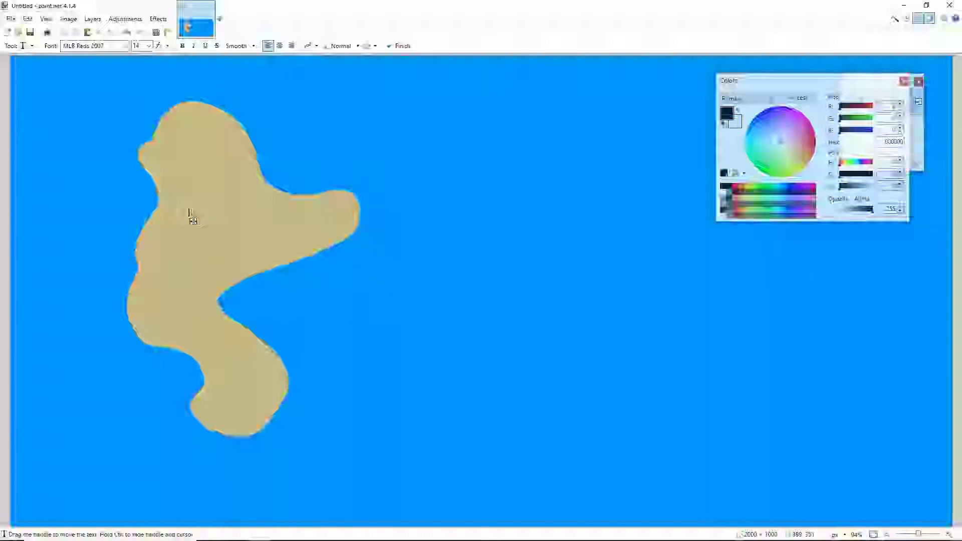
key(alt+Down)
key(Down)
key(Down)
key(Down)
key(Down)
key(Down)
key(Down)
key(Down)
key(Down)
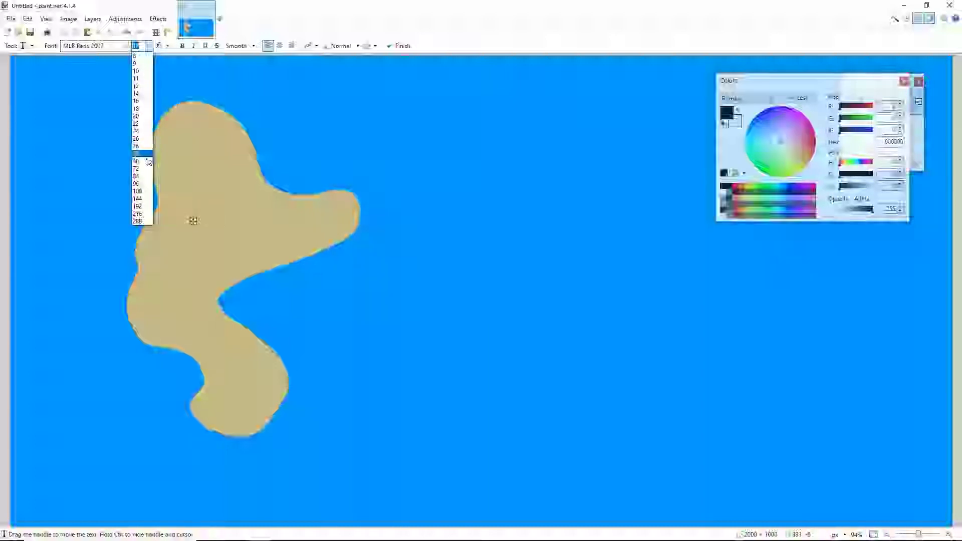
key(Return)
Label the island "STRAIGHT SALOON", shift the label slightly up and left across its middle, and finish the text
click(179, 232)
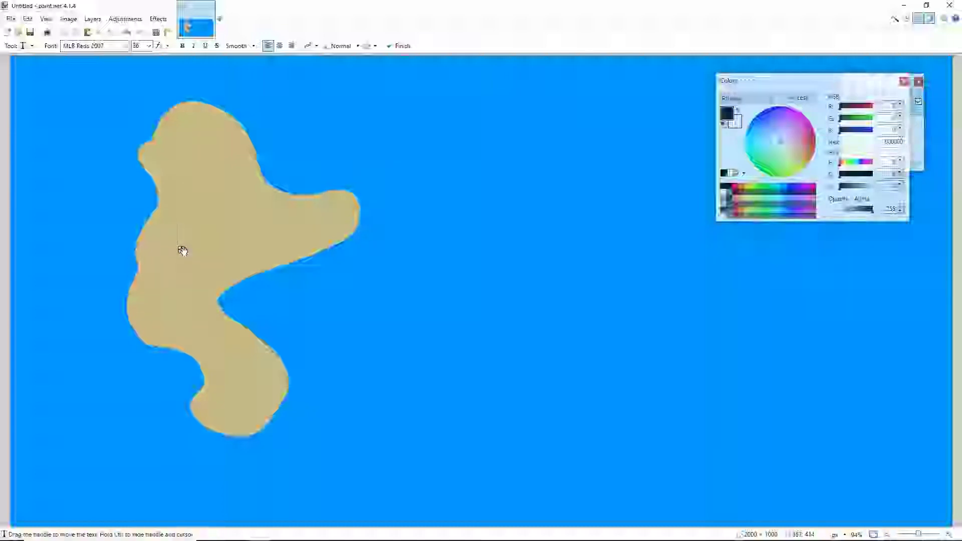
text(STR)
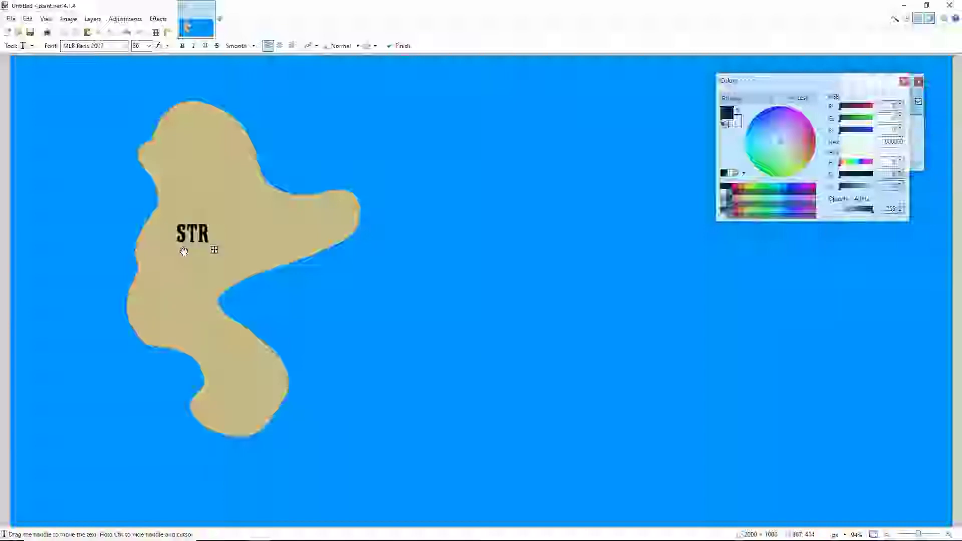
text(AIGHT)
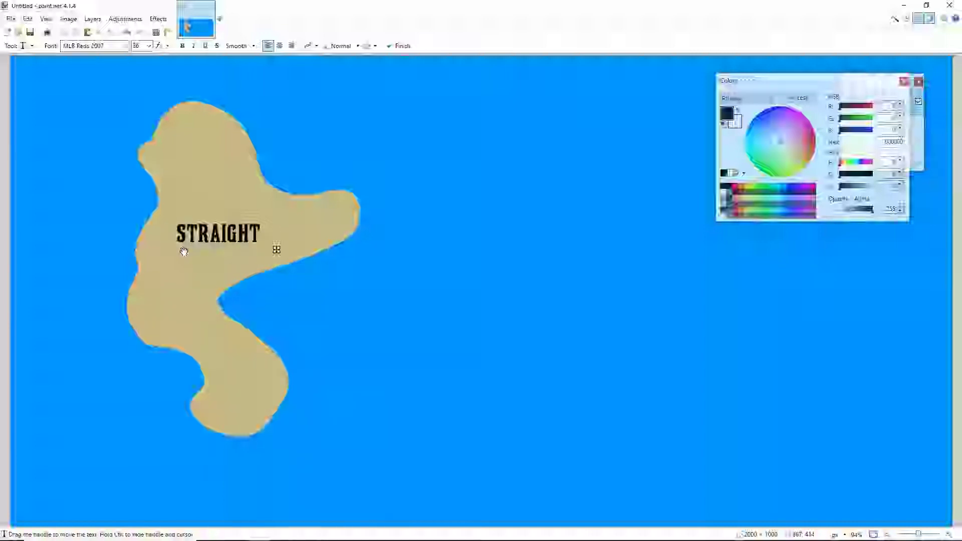
text( SALLO)
key(BackSpace)
key(BackSpace)
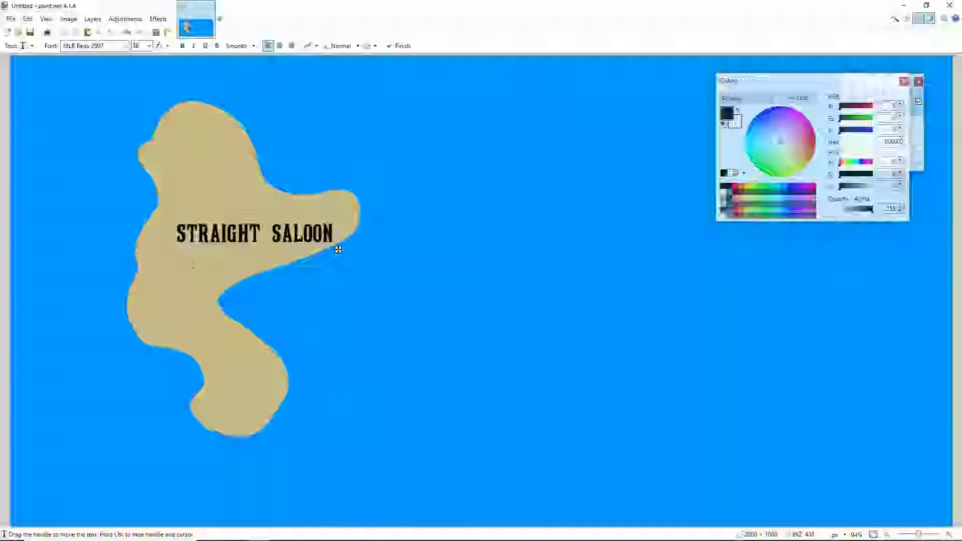
drag(338, 249, 330, 238)
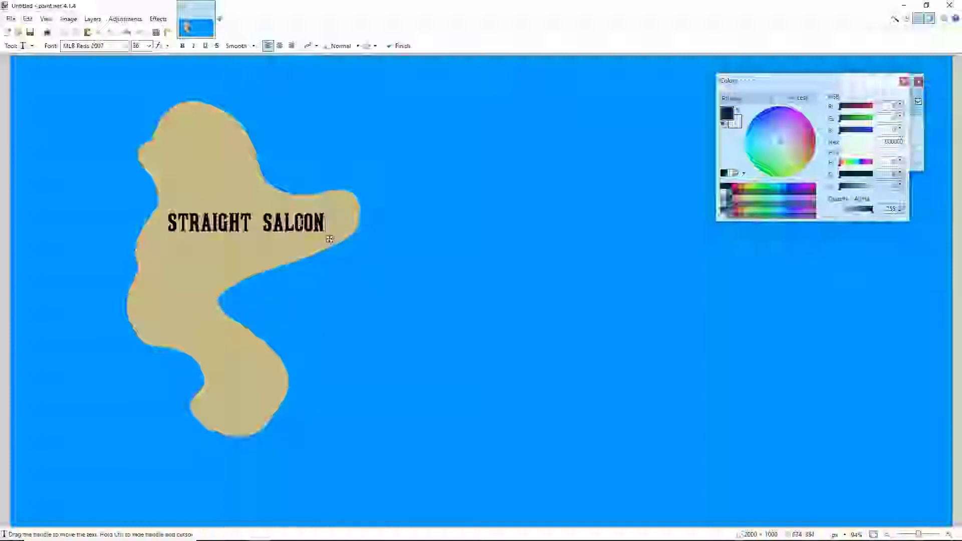
click(413, 46)
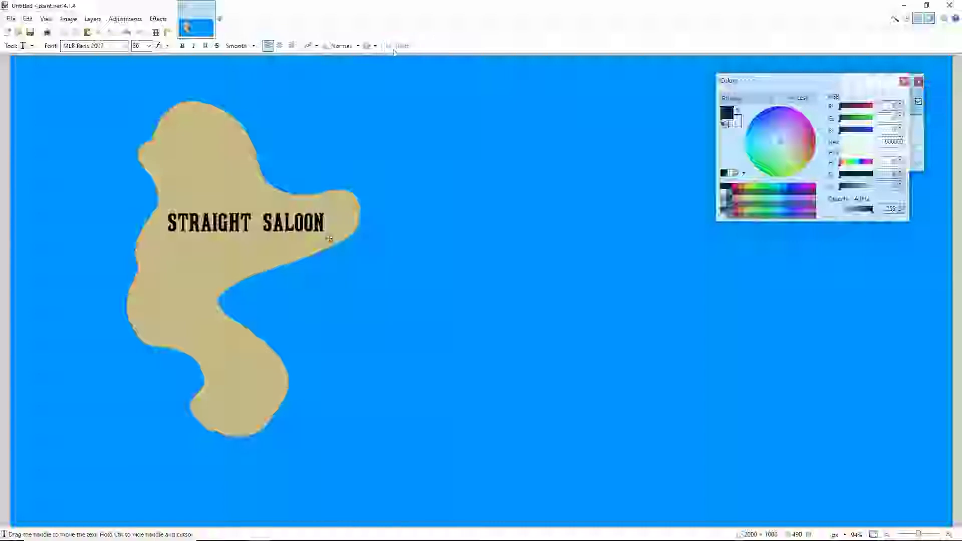
click(20, 45)
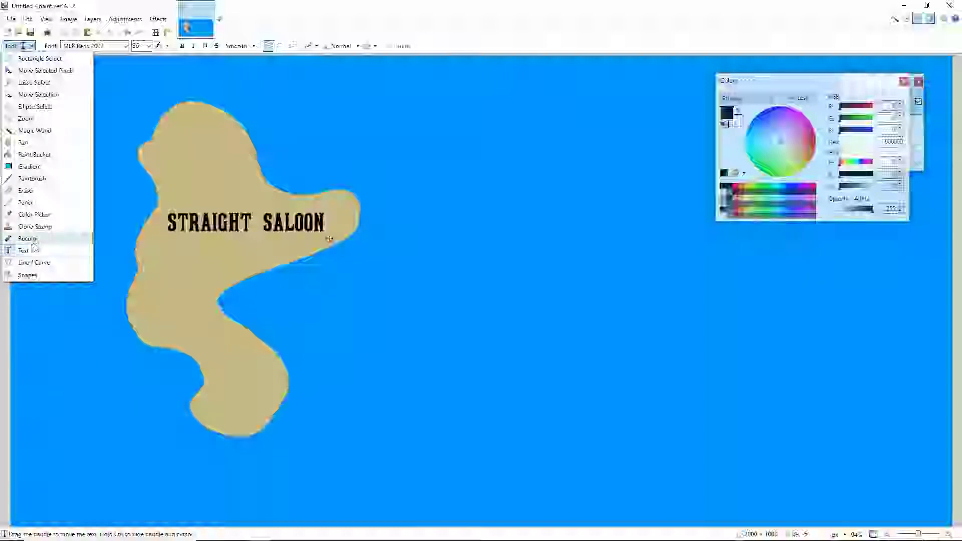
click(32, 178)
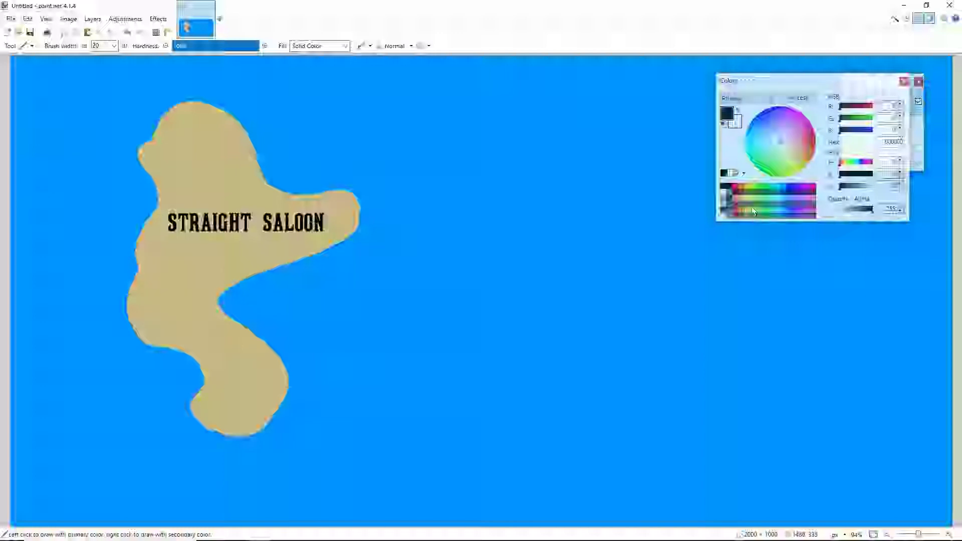
drag(586, 290, 574, 322)
click(127, 32)
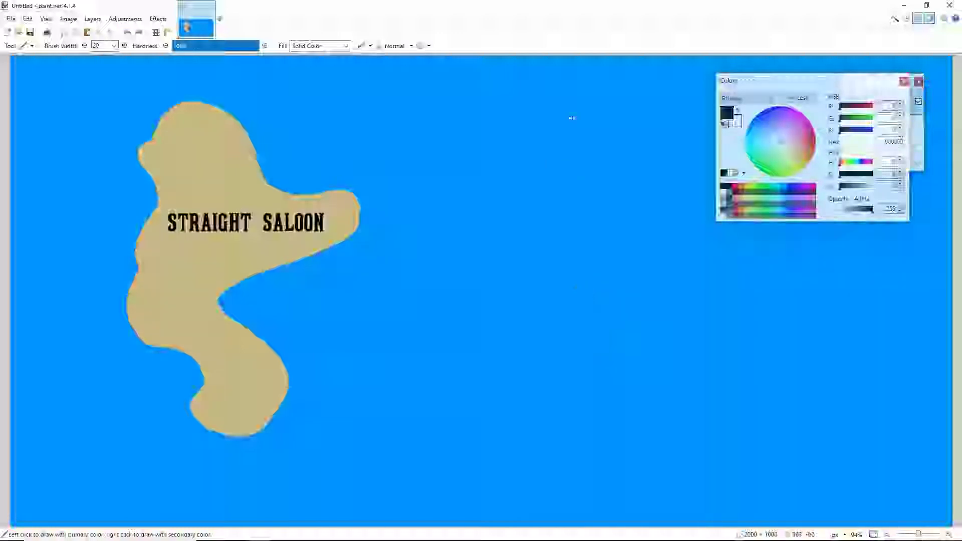
click(754, 198)
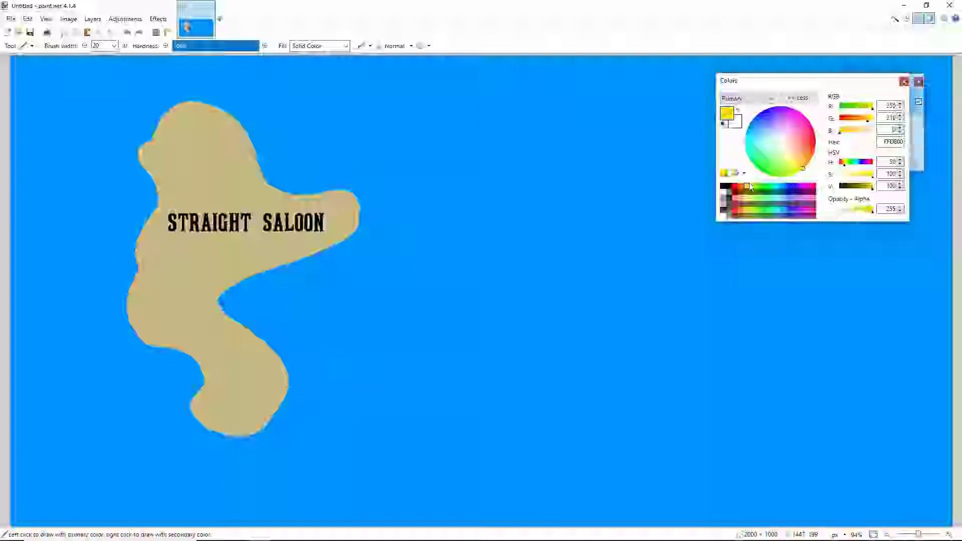
Sample the island's sandy color with the Color Picker and return to the Paintbrush
click(27, 46)
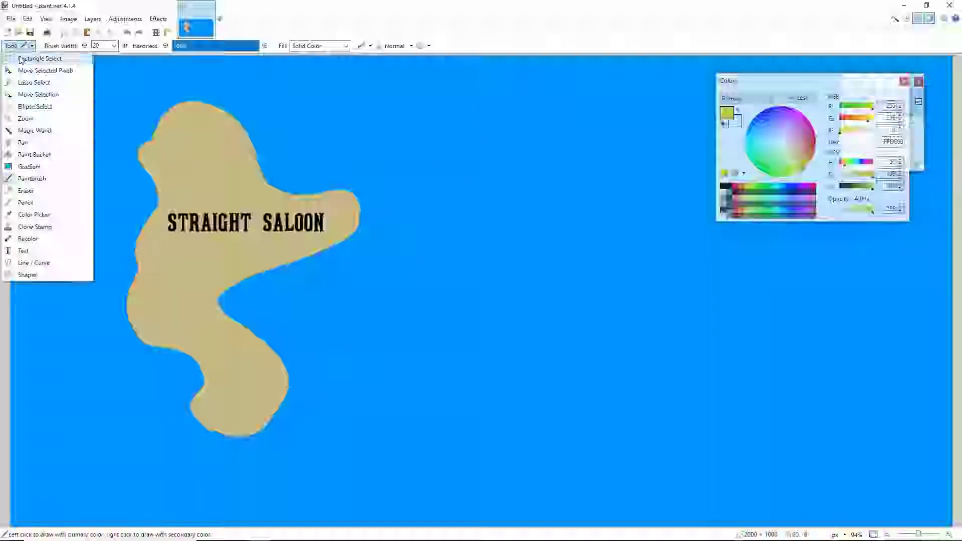
click(34, 214)
click(197, 311)
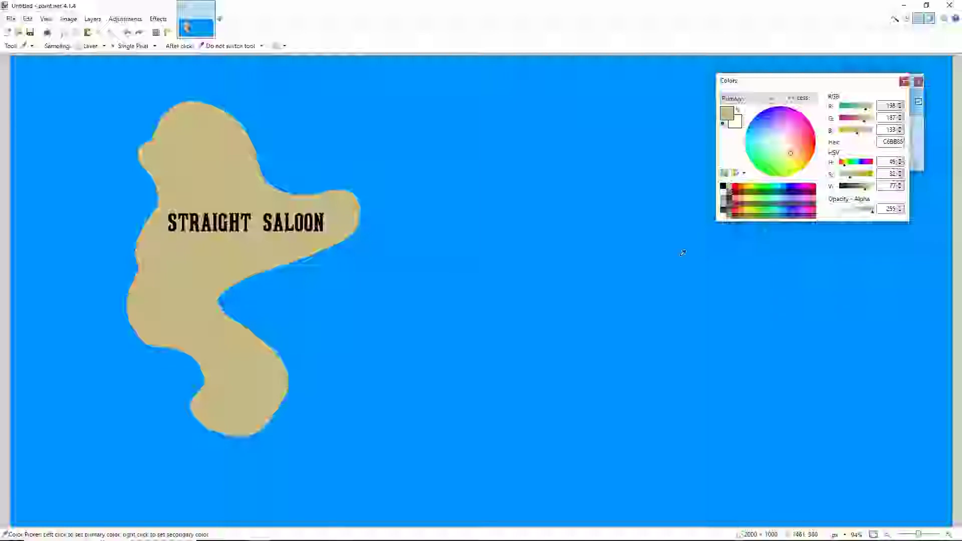
click(18, 45)
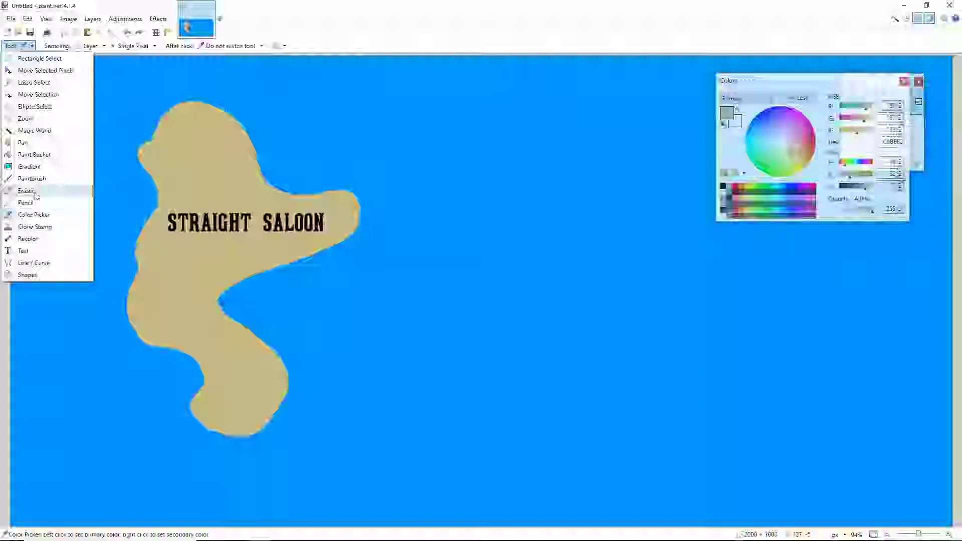
click(31, 179)
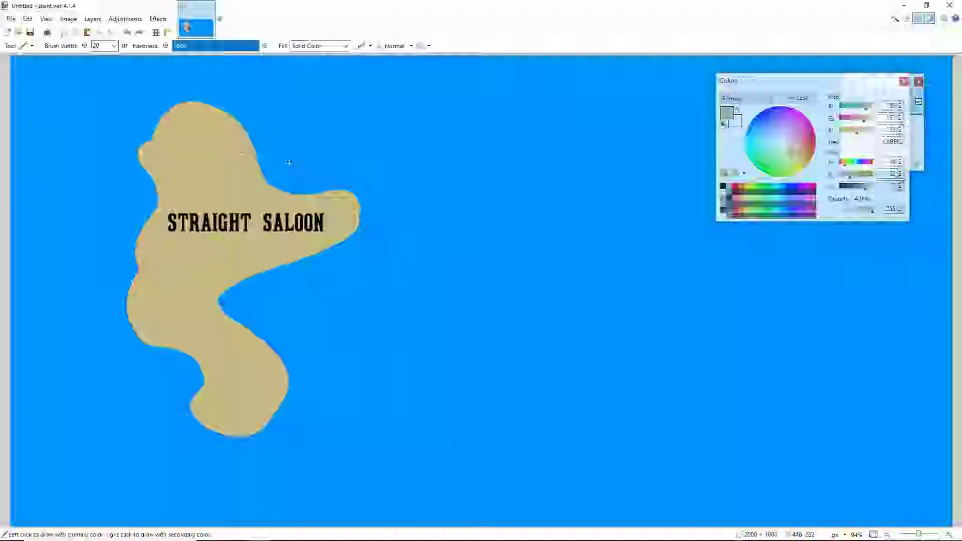
Make black the primary color and the sampled sandy color the secondary color
click(738, 111)
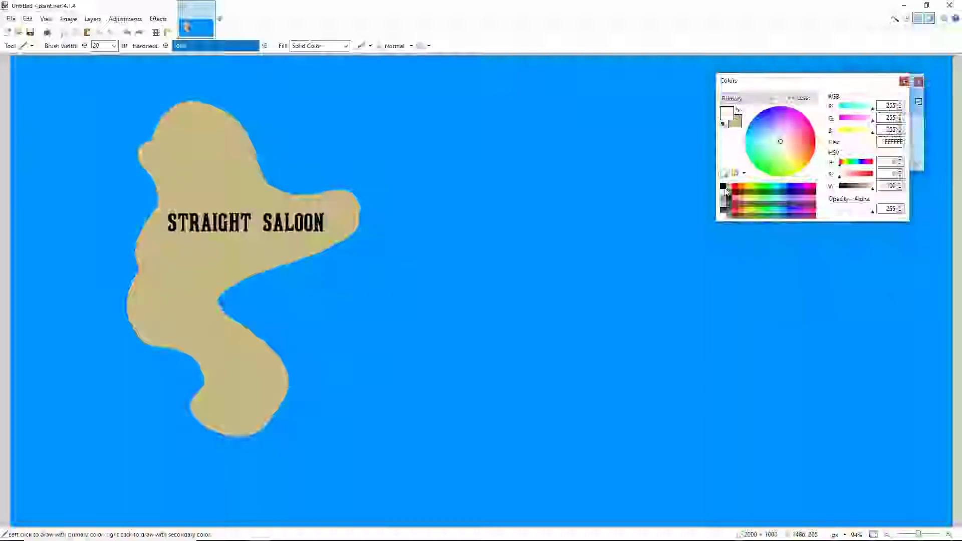
click(723, 187)
click(739, 111)
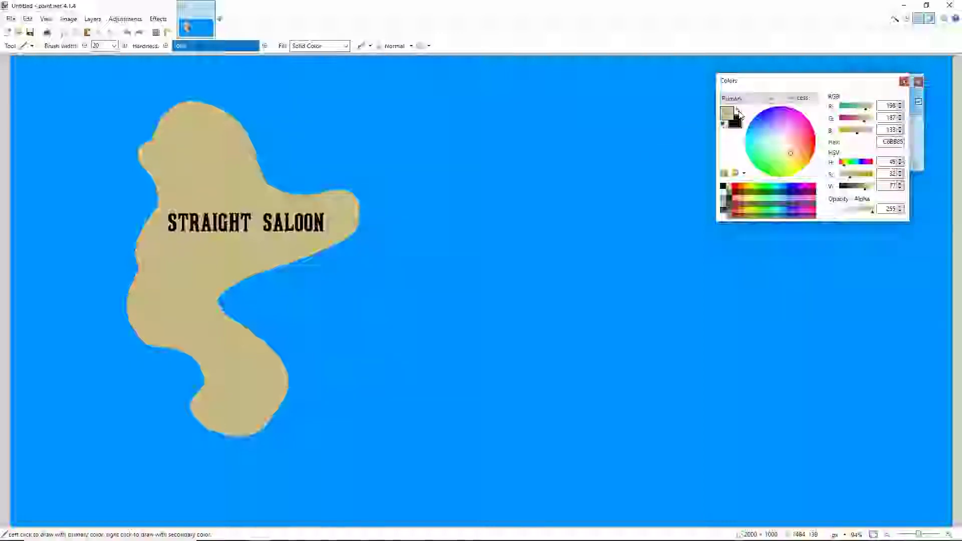
click(739, 113)
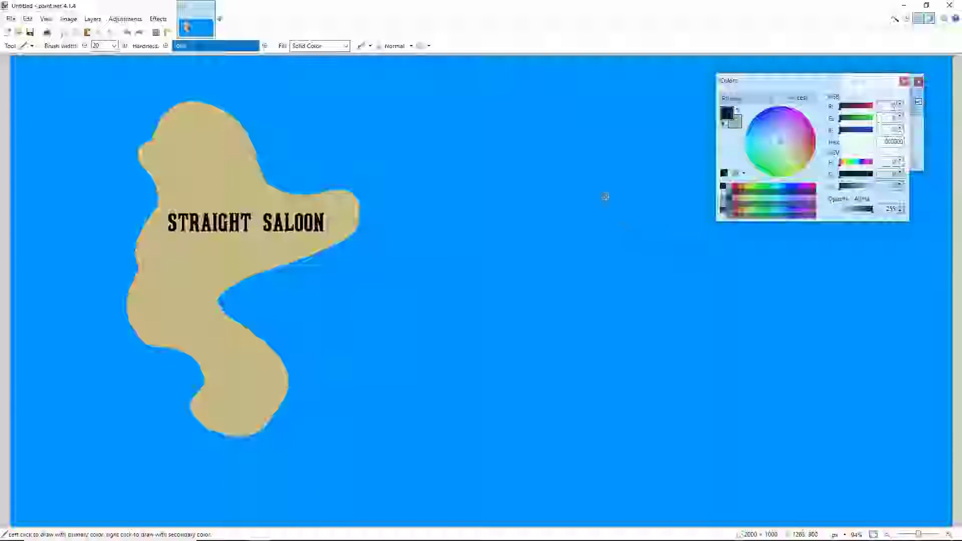
mouse_move(588, 174)
right_down()
mouse_move(499, 290)
mouse_move(519, 149)
mouse_move(501, 157)
right_up()
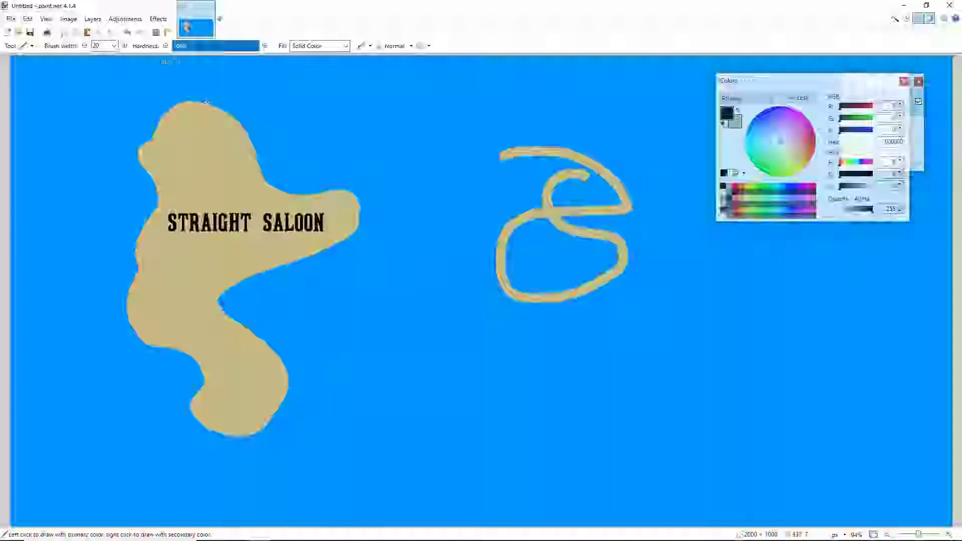
click(126, 33)
mouse_move(391, 195)
right_down()
mouse_move(417, 271)
mouse_move(537, 236)
right_up()
click(126, 33)
drag(517, 200, 592, 196)
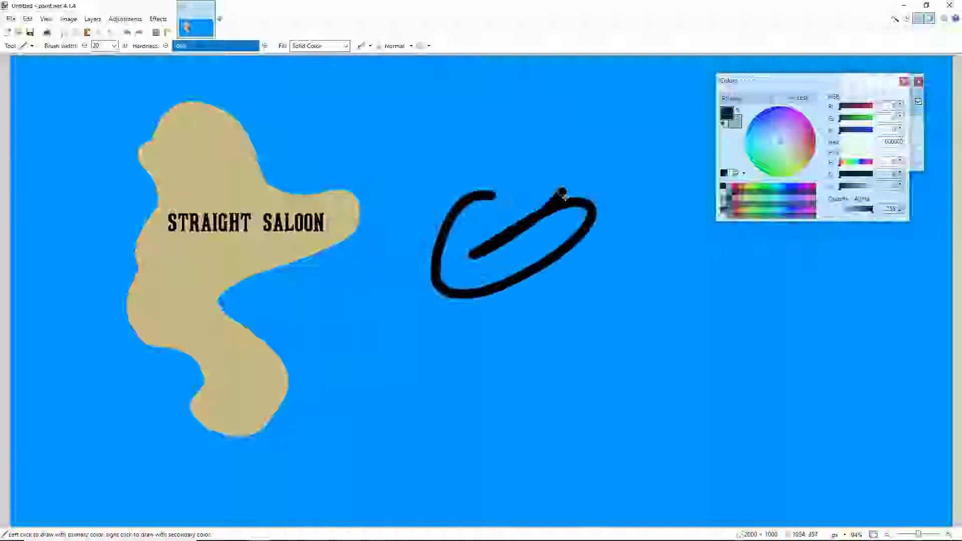
click(126, 33)
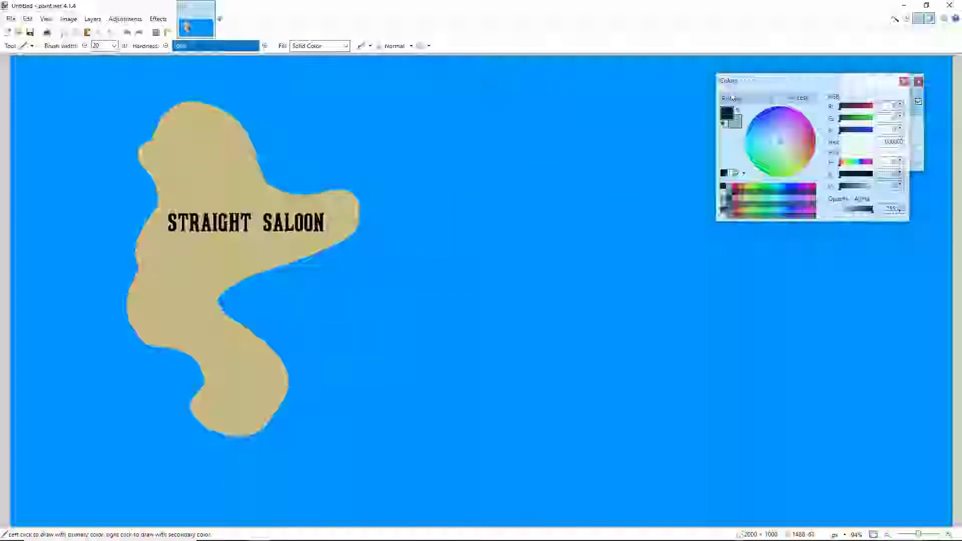
Move the Colors window off the open sea and paint a wavy white coastline curving down from the map's upper edge, east of the island
drag(762, 80, 170, 85)
drag(257, 99, 131, 75)
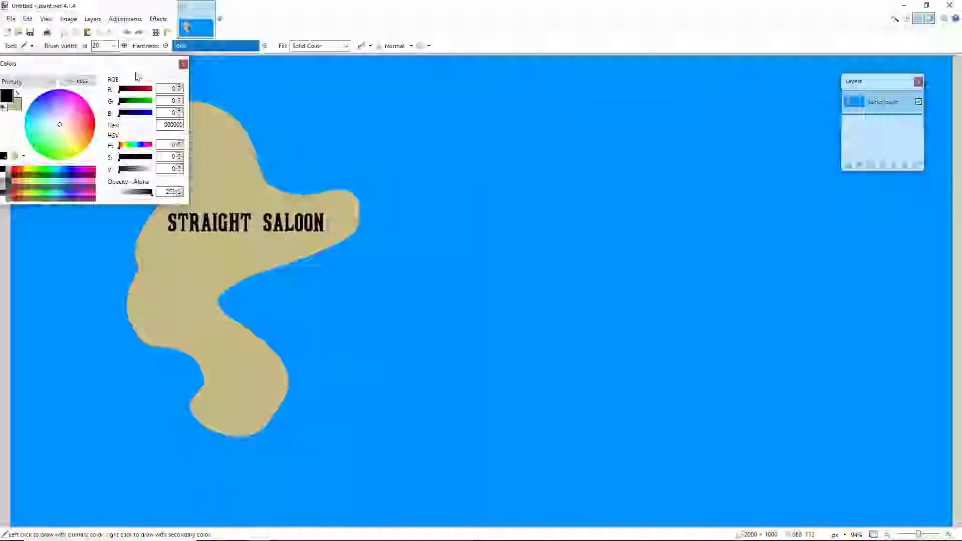
click(4, 178)
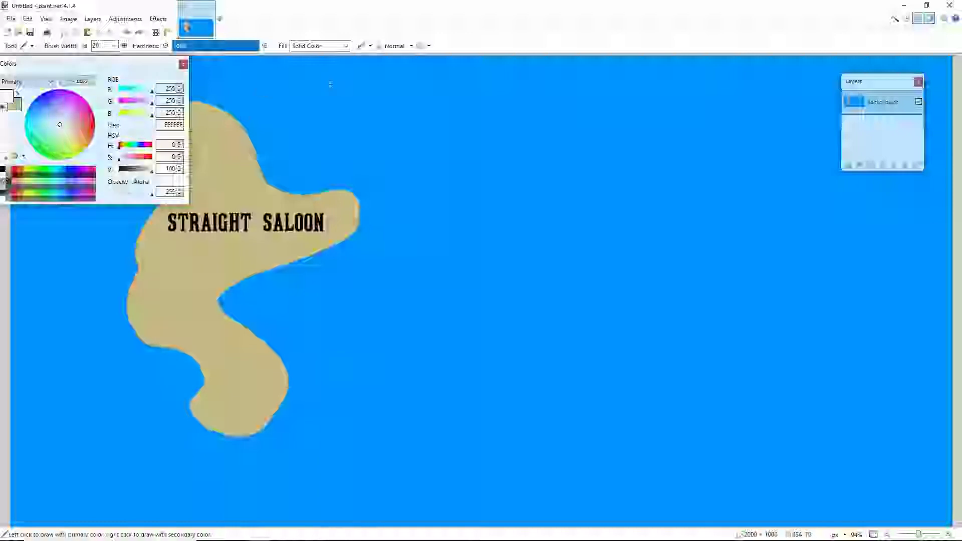
drag(314, 57, 327, 75)
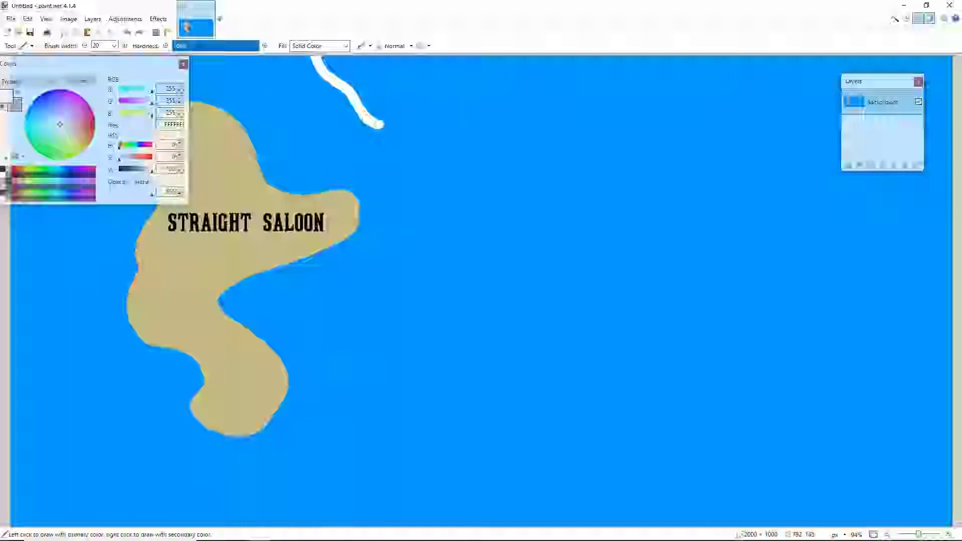
mouse_move(424, 119)
mouse_down()
mouse_move(468, 129)
mouse_move(511, 112)
mouse_move(541, 70)
mouse_move(578, 49)
mouse_up()
Fill the area between the white coastline and the map's upper edge with white using the Paint Bucket
click(20, 46)
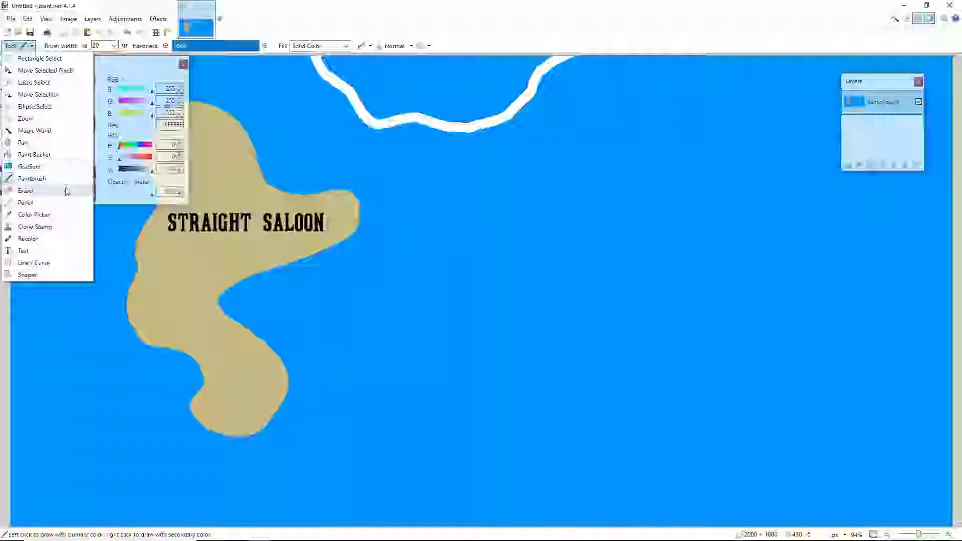
click(34, 155)
click(370, 75)
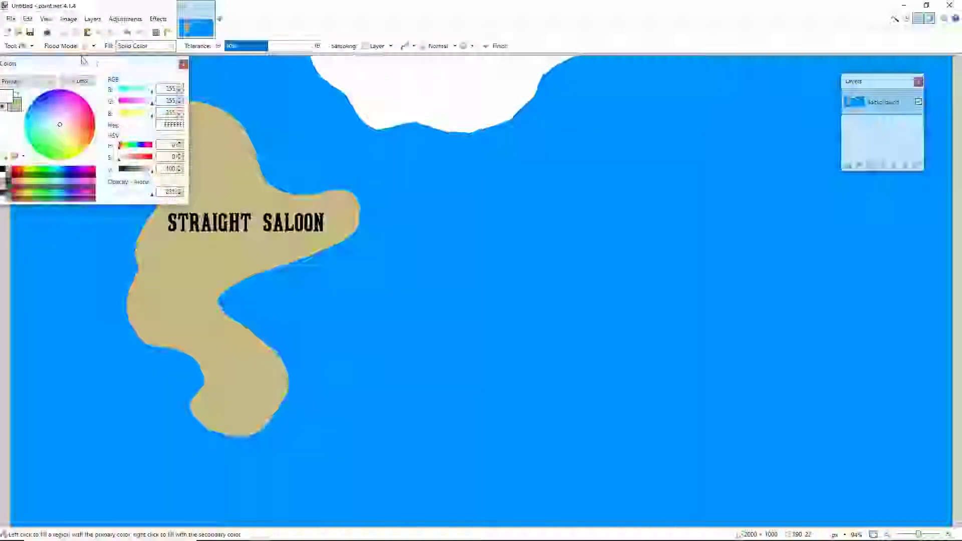
Bring the Colors window fully into view and set the primary color to black
drag(22, 64, 43, 64)
click(20, 46)
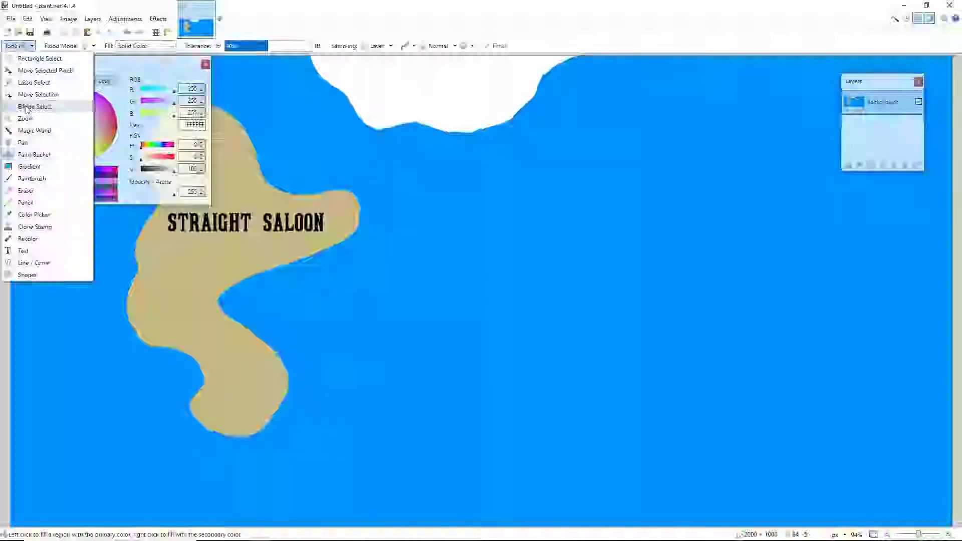
click(34, 155)
click(24, 170)
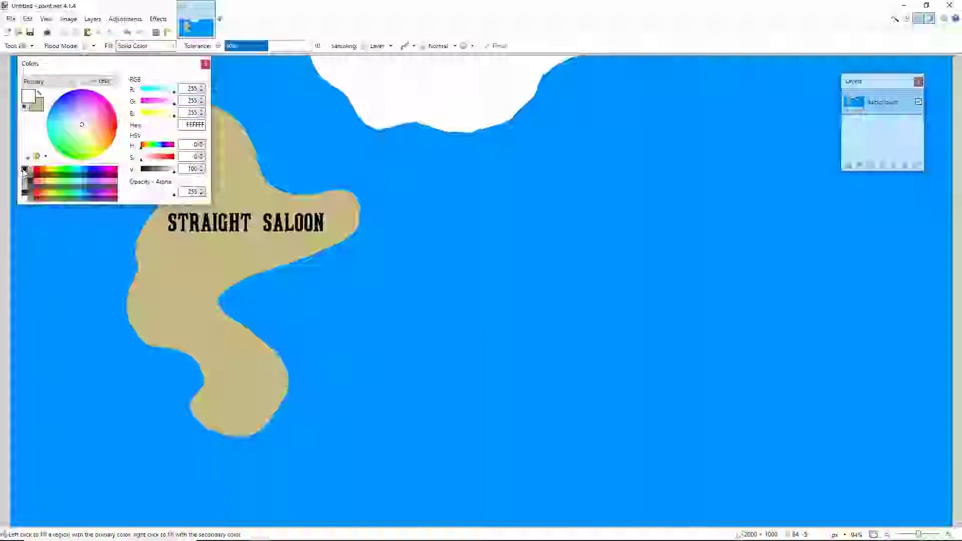
Label the white land "ARCTIC OASIS" with the Text tool, shift the label slightly up and right, and finish the text
click(20, 46)
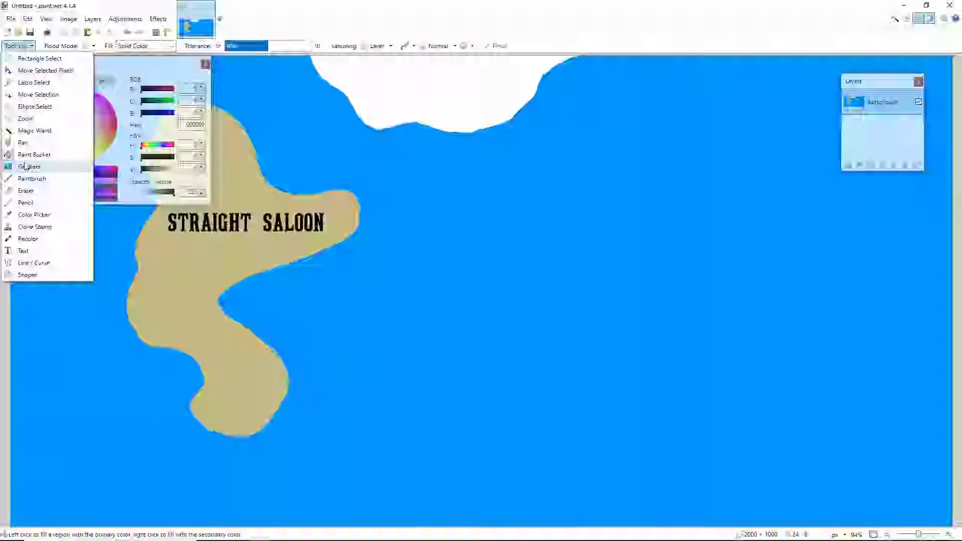
click(23, 251)
click(355, 90)
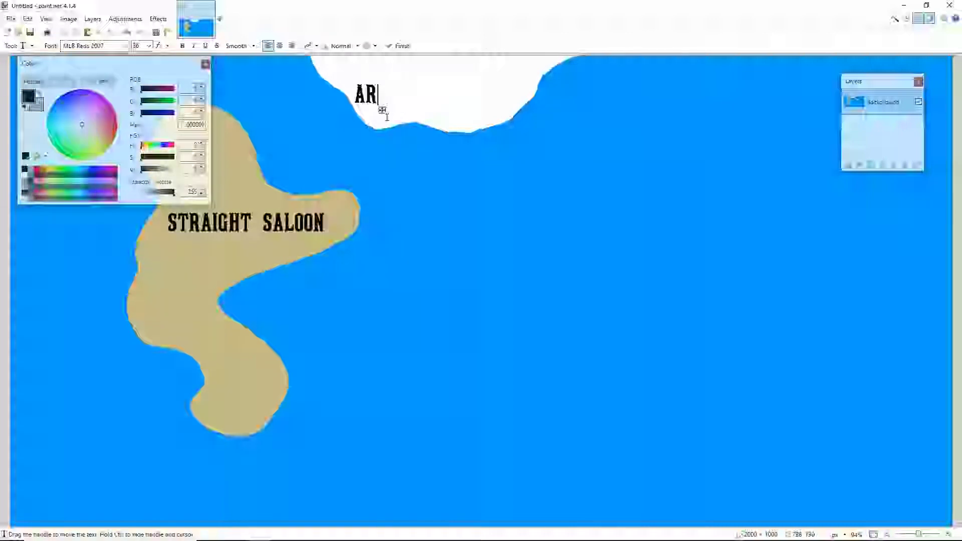
text(ARCTRI)
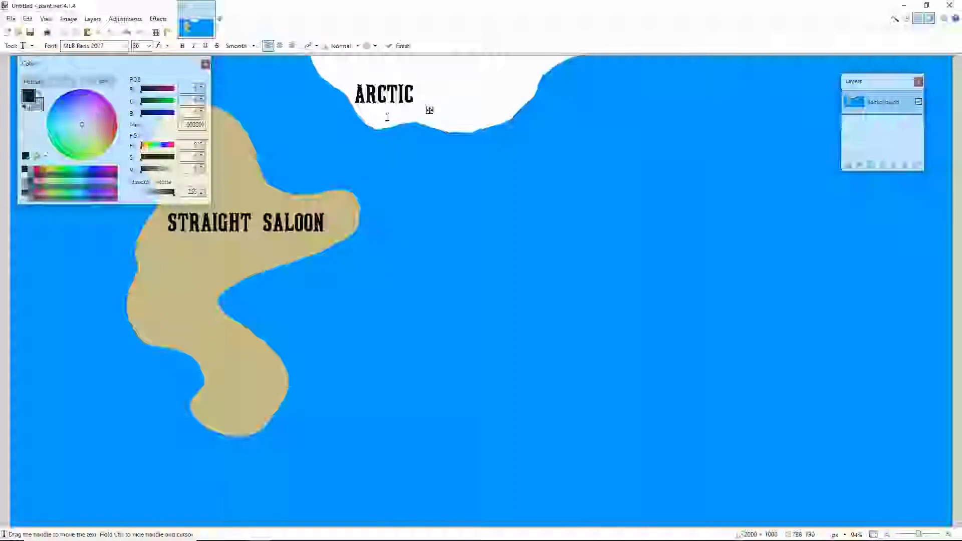
text( OAS)
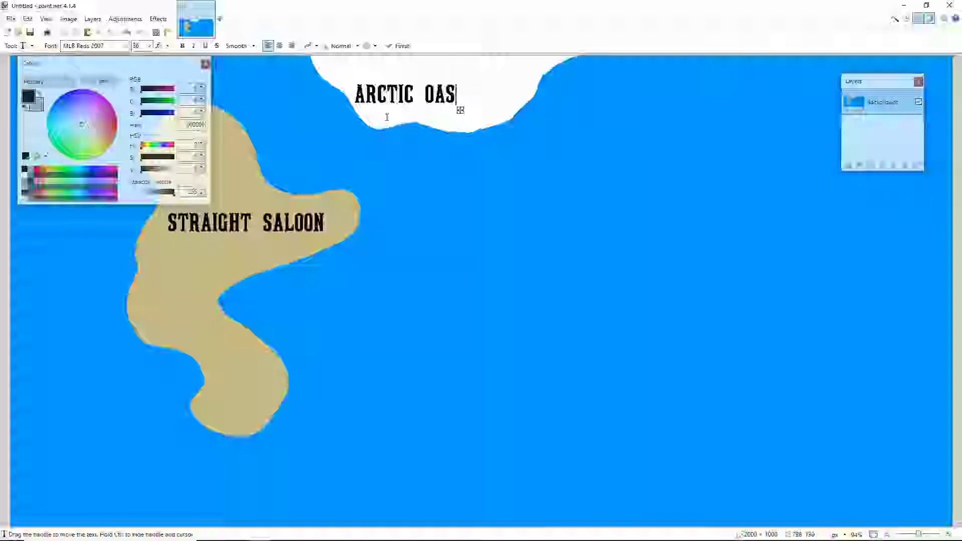
text(IC)
key(BackSpace)
text(S)
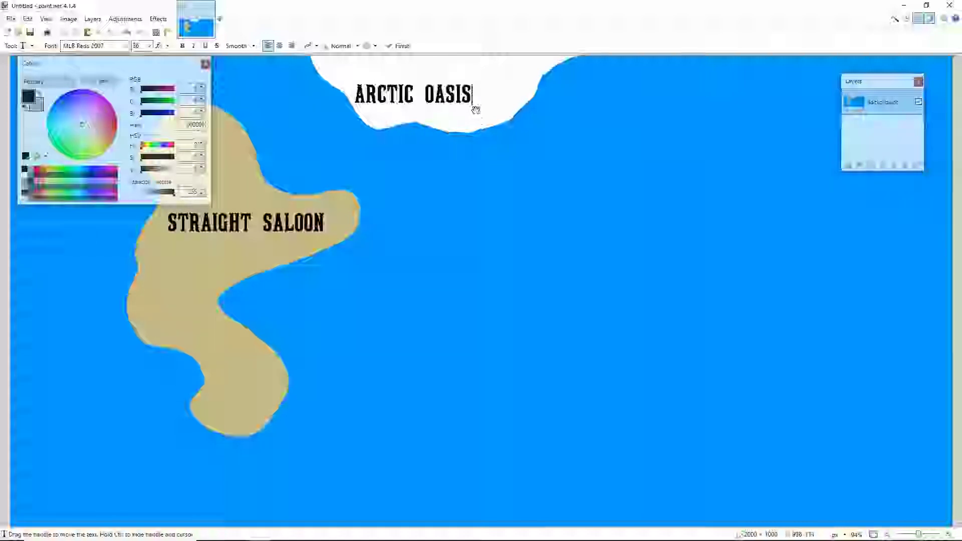
drag(475, 109, 499, 97)
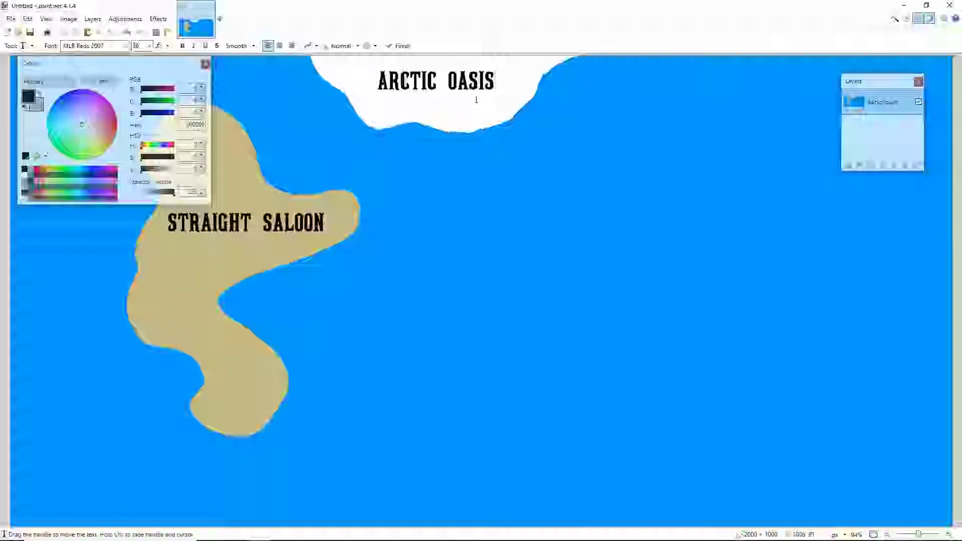
click(403, 46)
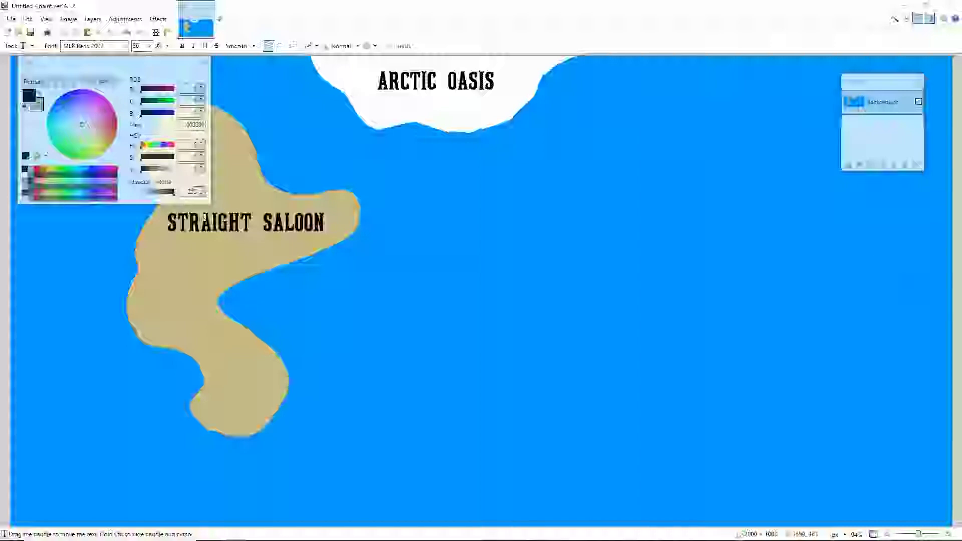
Paint a small round island outline in the secondary sandy color in the southeastern sea and fill it with the same color using the Paint Bucket
click(21, 46)
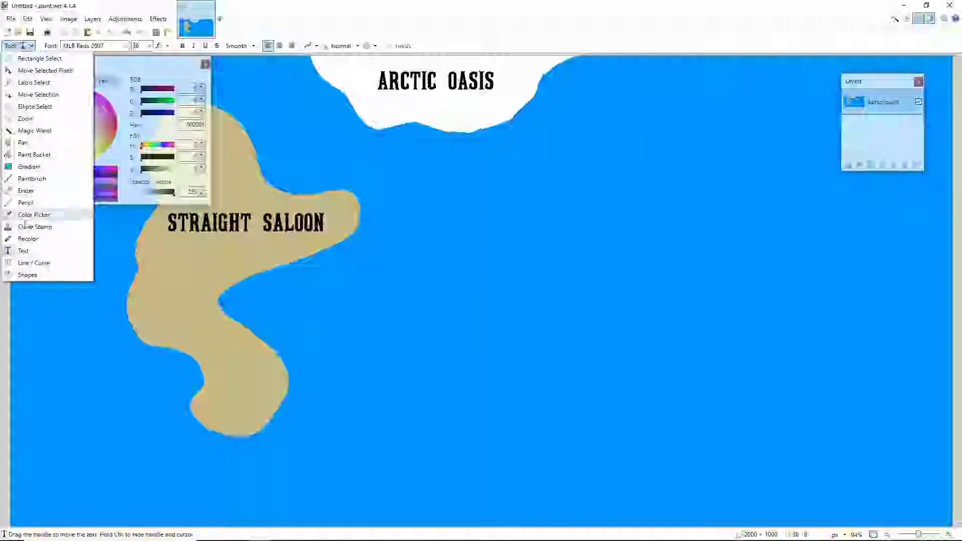
click(30, 179)
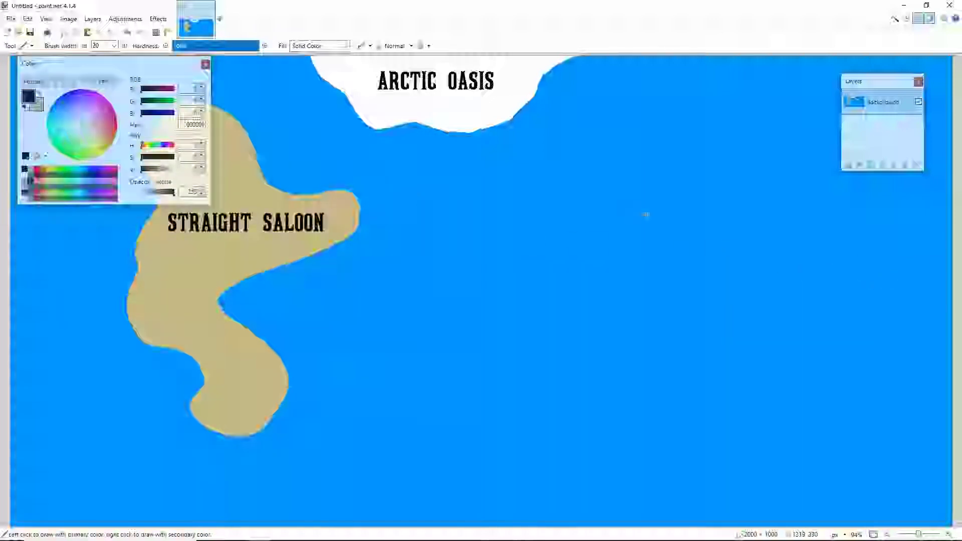
mouse_move(754, 314)
mouse_down()
mouse_move(714, 328)
mouse_move(742, 393)
mouse_move(797, 321)
mouse_move(738, 320)
mouse_move(724, 332)
mouse_move(717, 366)
mouse_move(726, 314)
mouse_up()
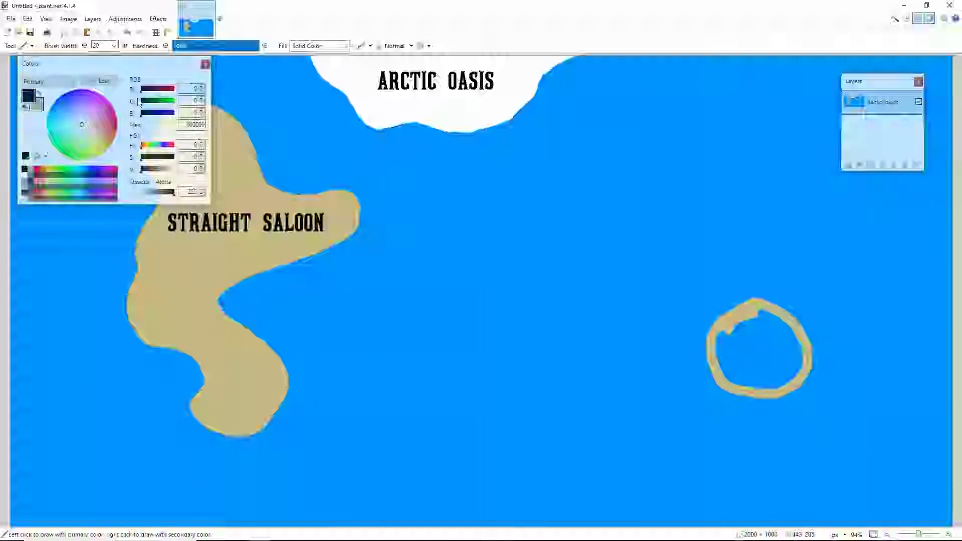
click(24, 46)
click(27, 154)
click(752, 351)
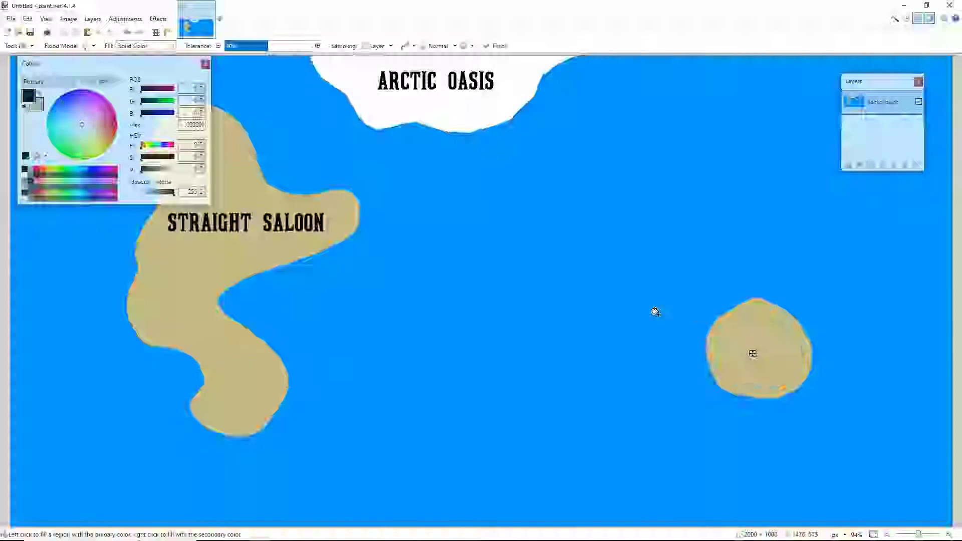
Start a text label inside the round southeastern island with the Text tool
click(24, 46)
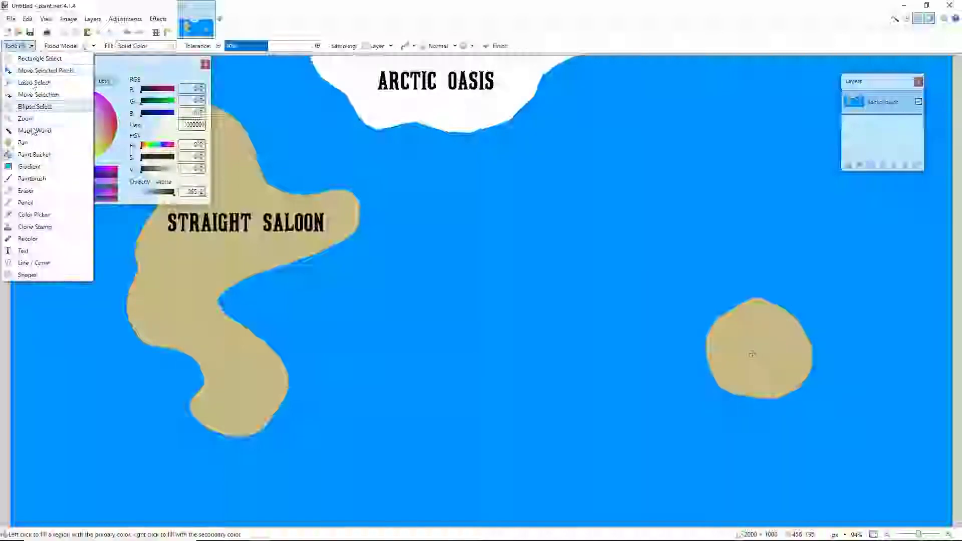
click(23, 251)
click(722, 339)
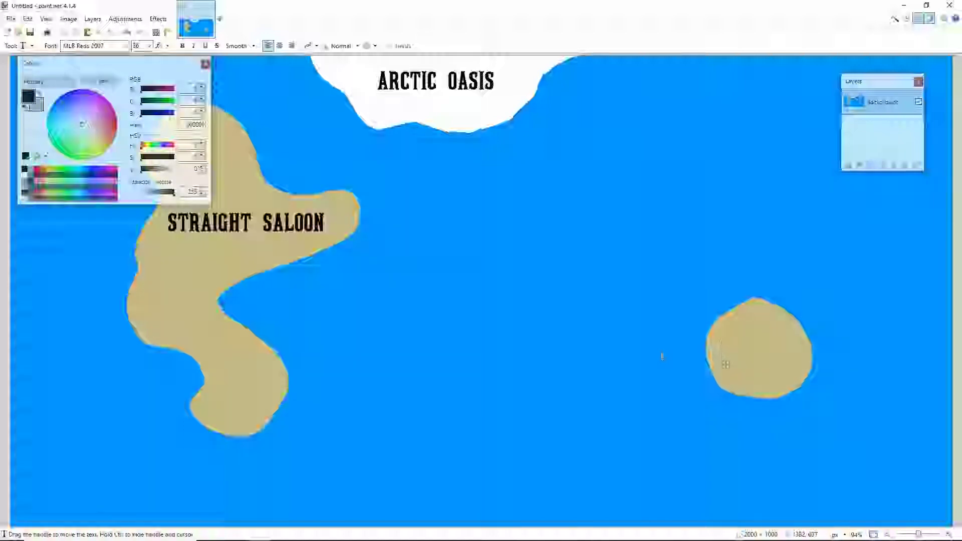
Try the two-line label "EASTERN EXPLORER" on the round island
text(LOON)
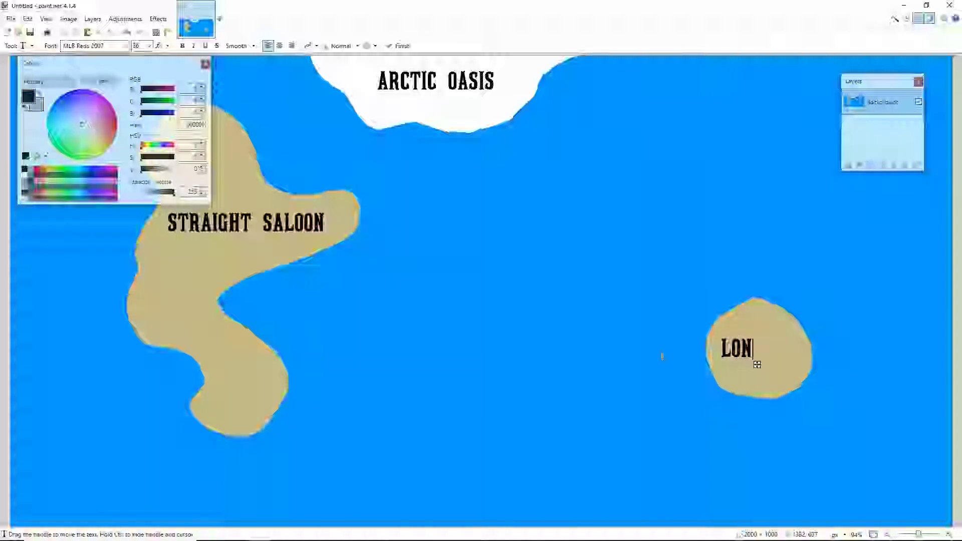
key(BackSpace)
key(BackSpace)
key(BackSpace)
text(EASTERN )
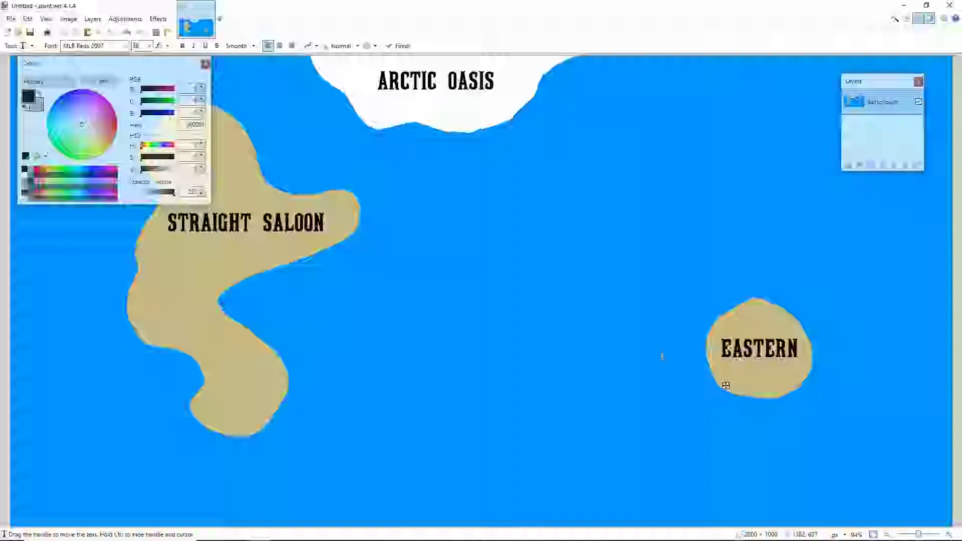
text(E)
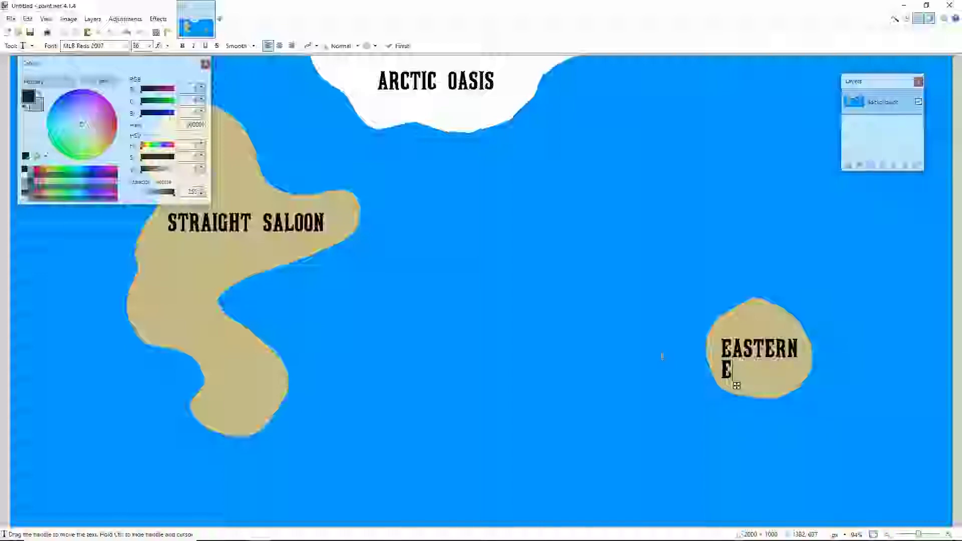
text(XP)
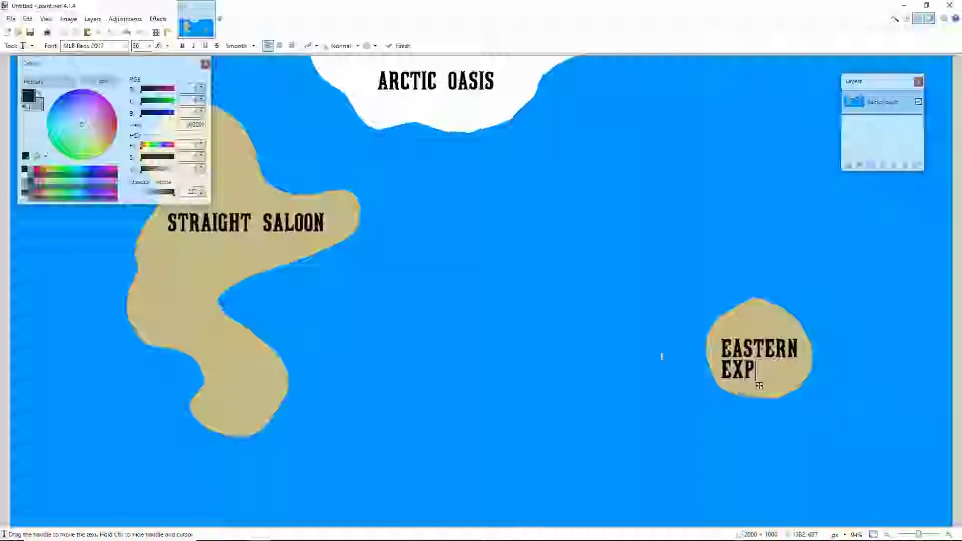
text(LORER)
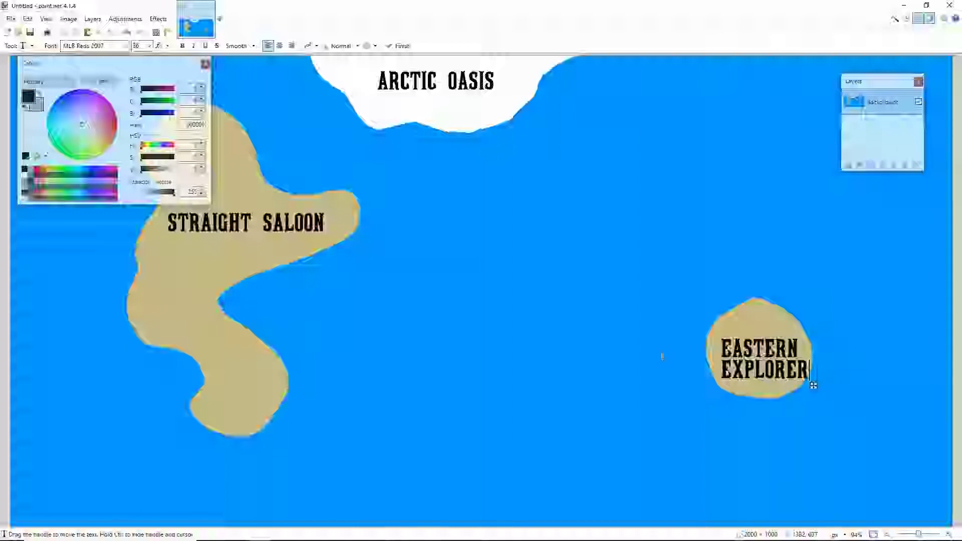
Erase all the draft label text from the round island
key(BackSpace)
key(BackSpace)
key(BackSpace)
key(BackSpace)
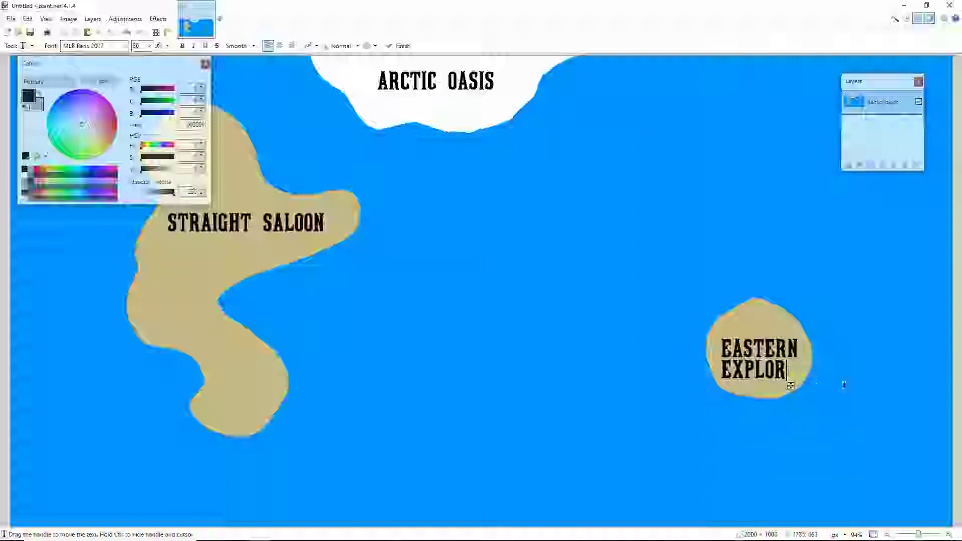
key(BackSpace)
key(BackSpace)
key(BackSpace)
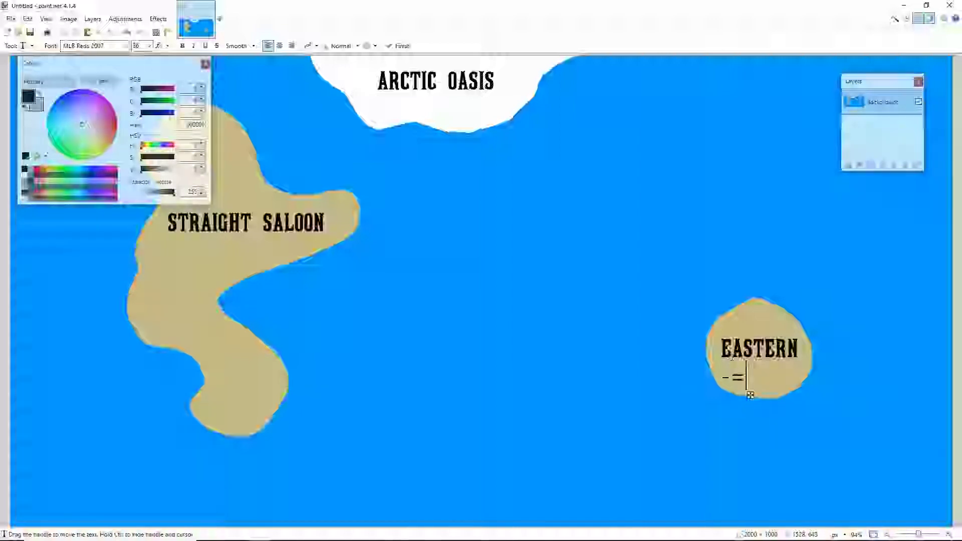
key(BackSpace)
key(BackSpace)
key(BackSpace)
key(BackSpace)
key(BackSpace)
key(BackSpace)
key(BackSpace)
key(BackSpace)
key(BackSpace)
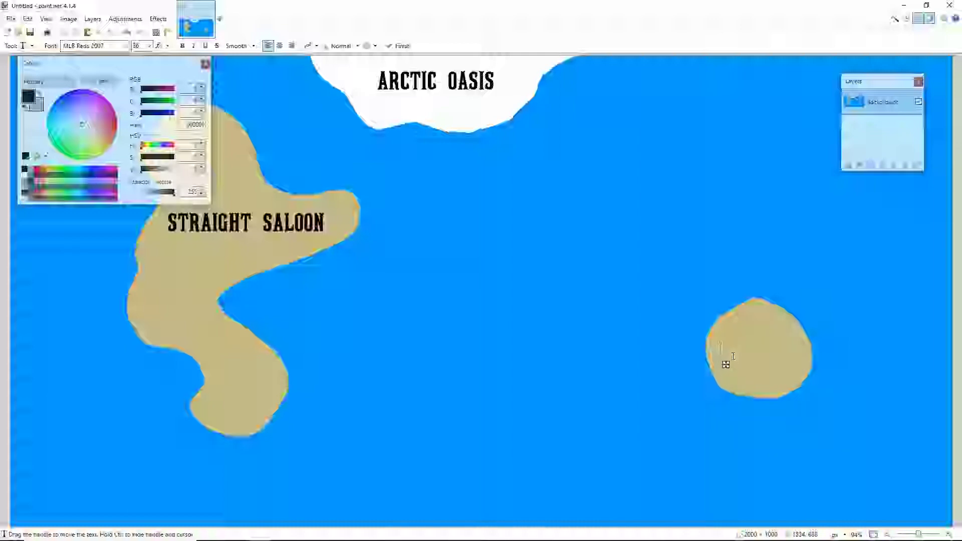
Label the round island "DICHOTOMOUS", center the text across the island by shifting it left and slightly down, and finish it
text(DICHO)
key(BackSpace)
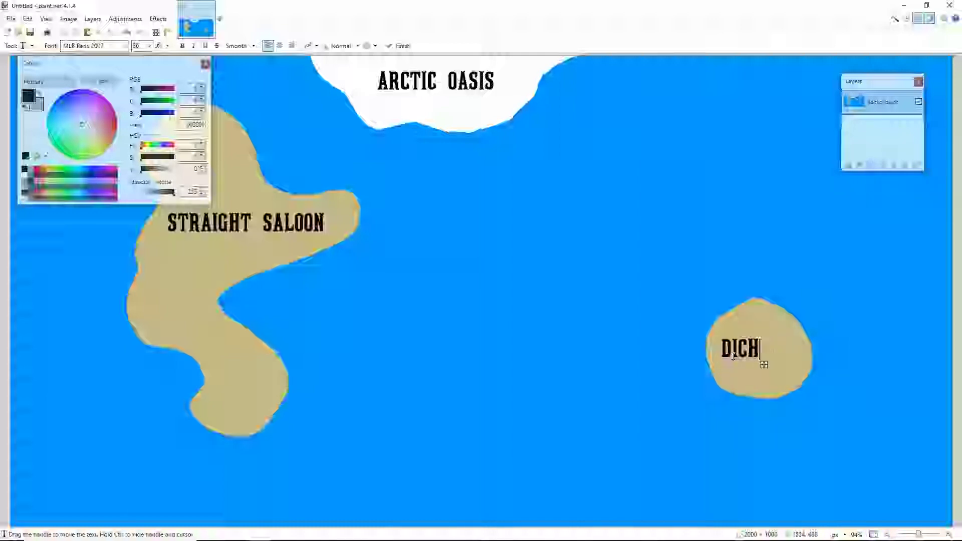
text(OI)
text(TIMA)
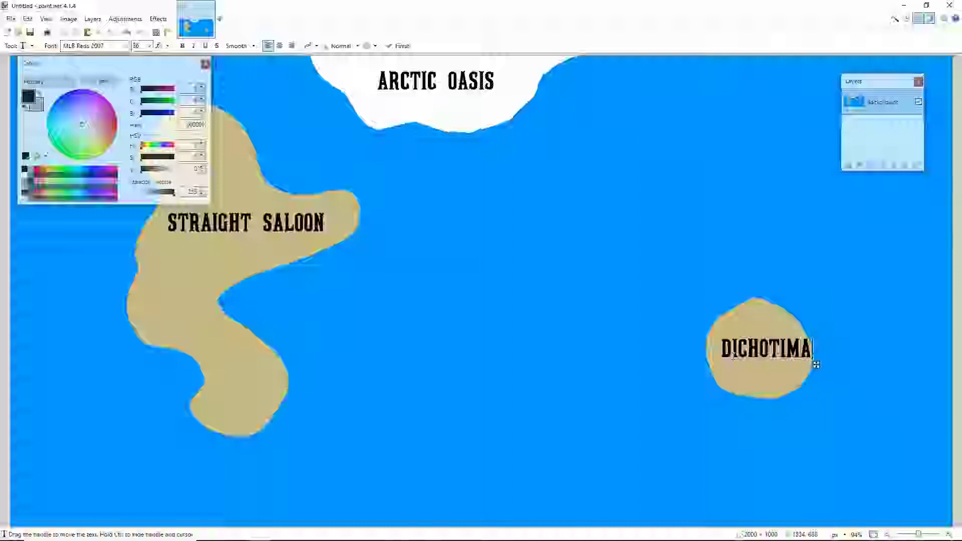
key(BackSpace)
text(AS)
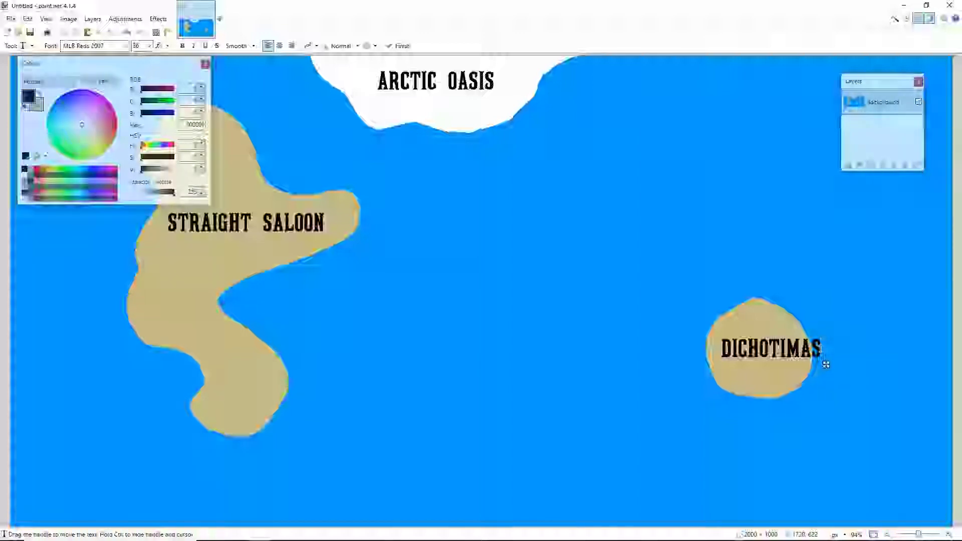
key(BackSpace)
key(BackSpace)
key(BackSpace)
text(OMOUS)
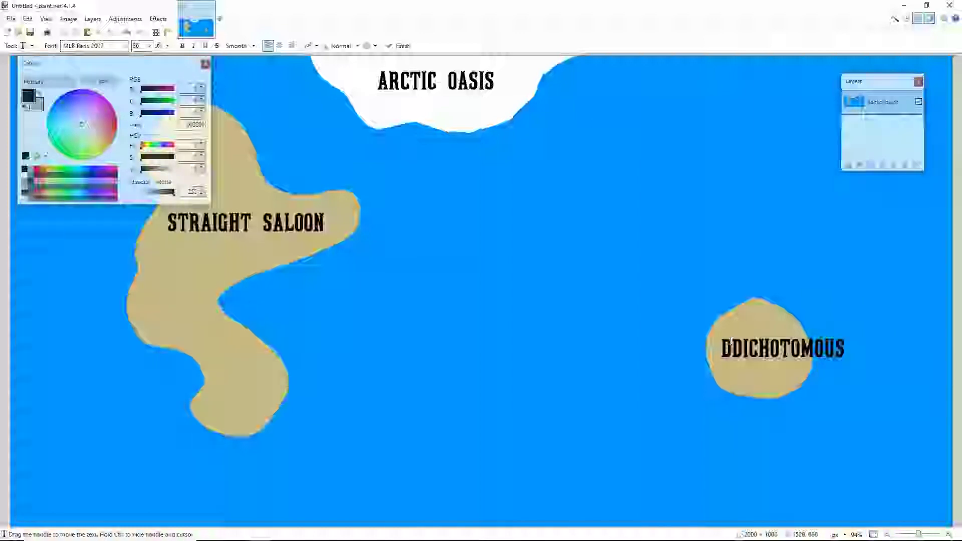
click(732, 342)
key(BackSpace)
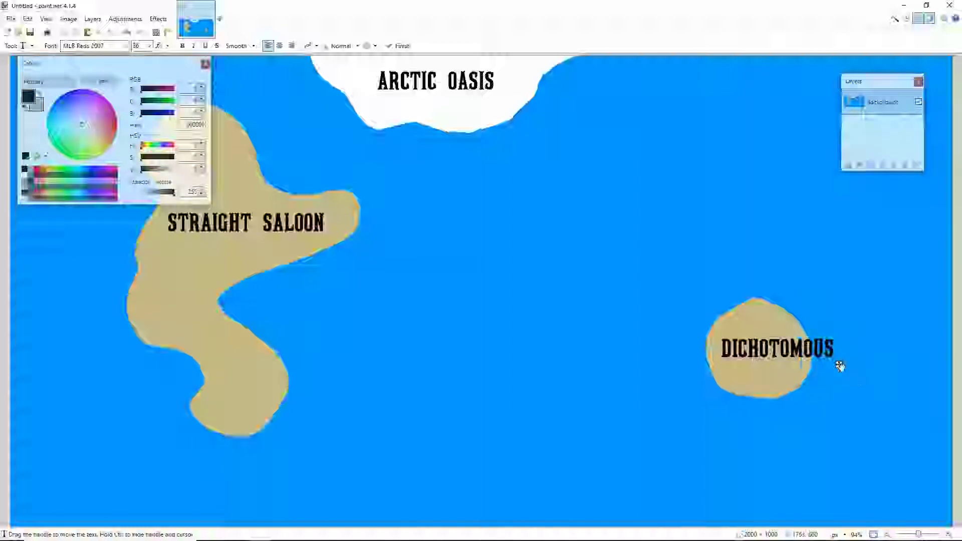
drag(841, 351, 819, 367)
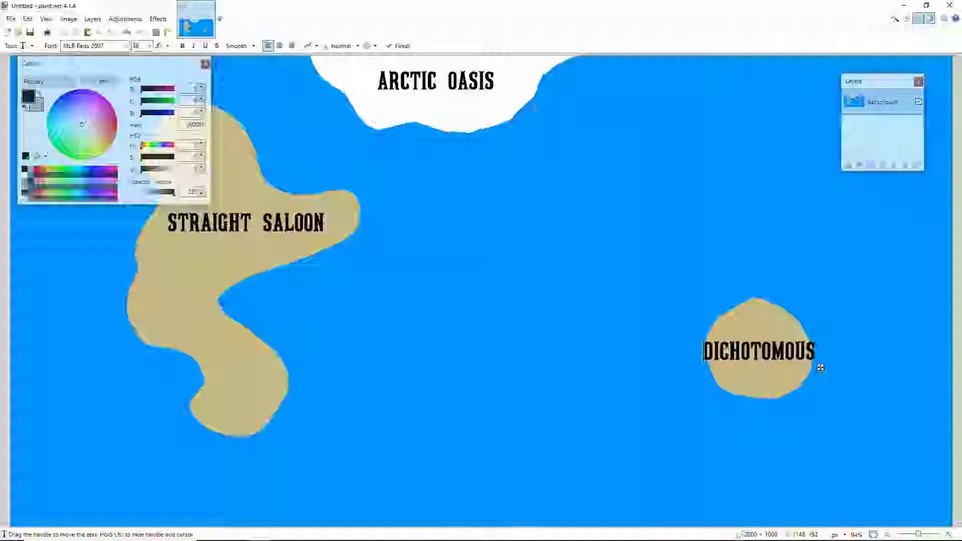
click(402, 46)
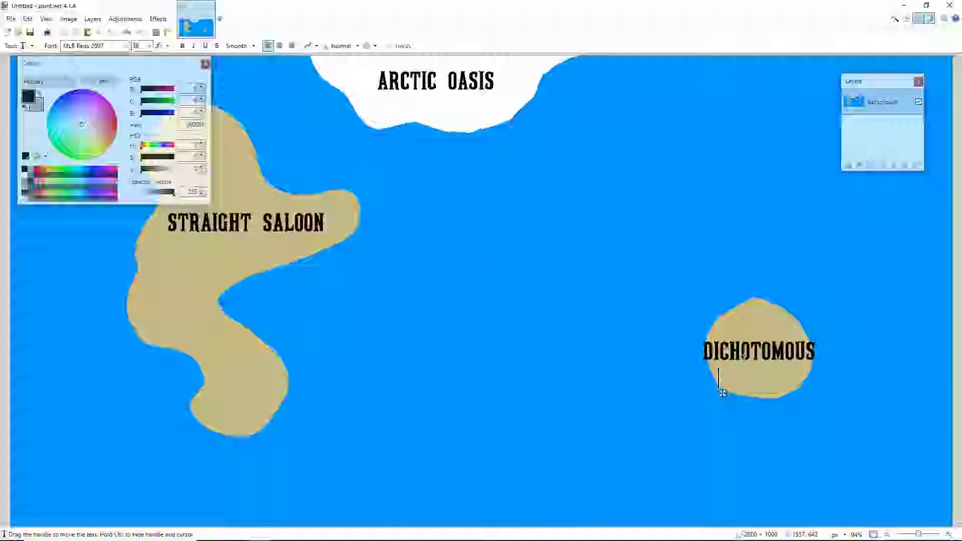
Add "DESSERT" as a second text line beneath "DICHOTOMOUS" on the round island and finish the text
text(DESSERY)
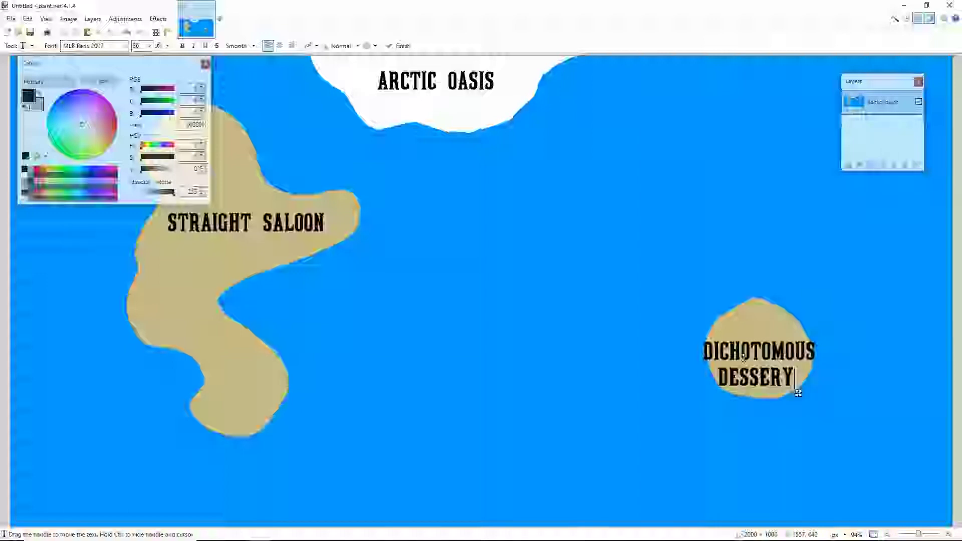
key(BackSpace)
text(T)
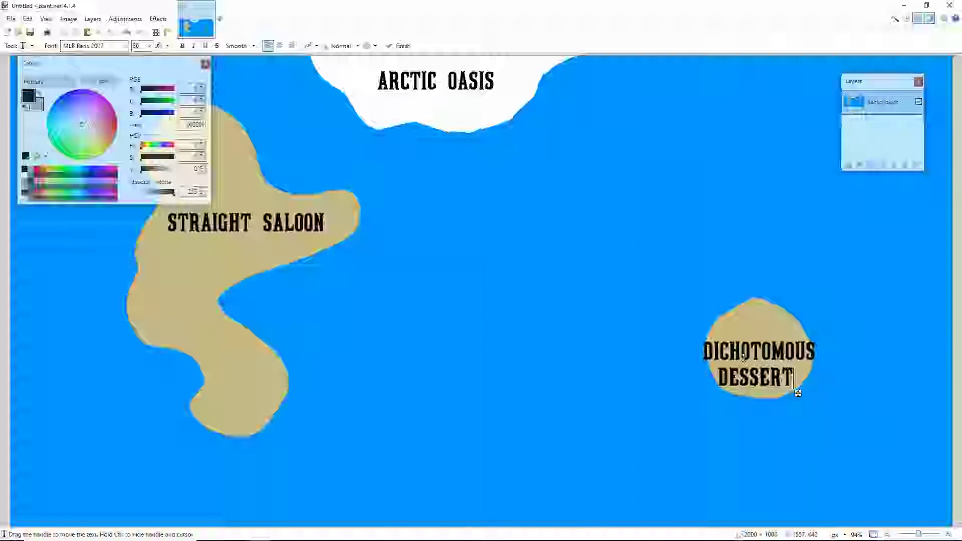
click(399, 46)
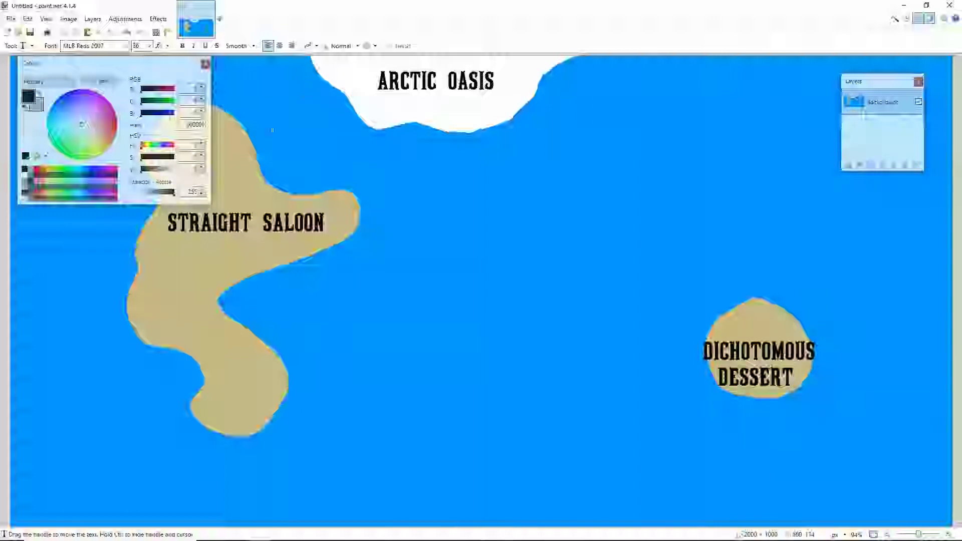
click(409, 266)
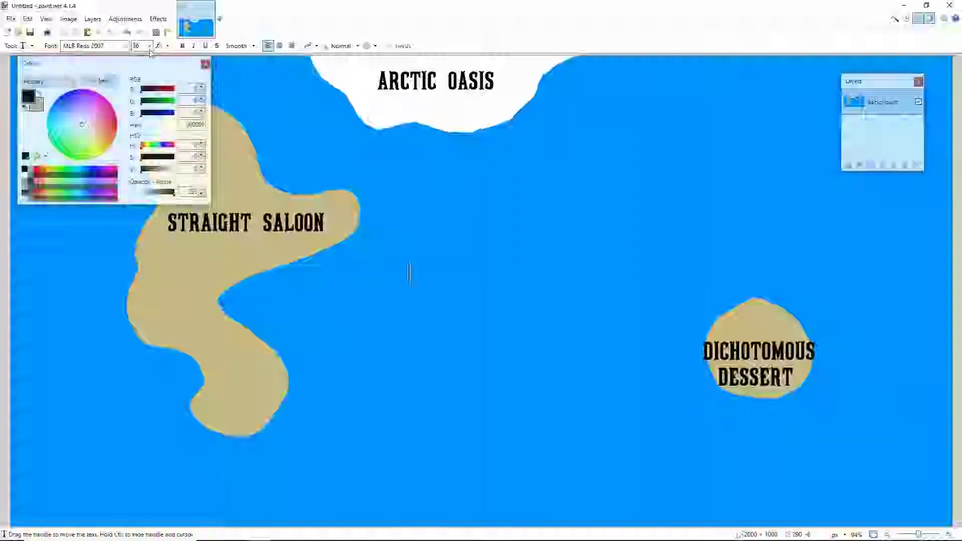
Save the drawing in the Pictures folder as a PNG file named Map
click(30, 32)
text(Final)
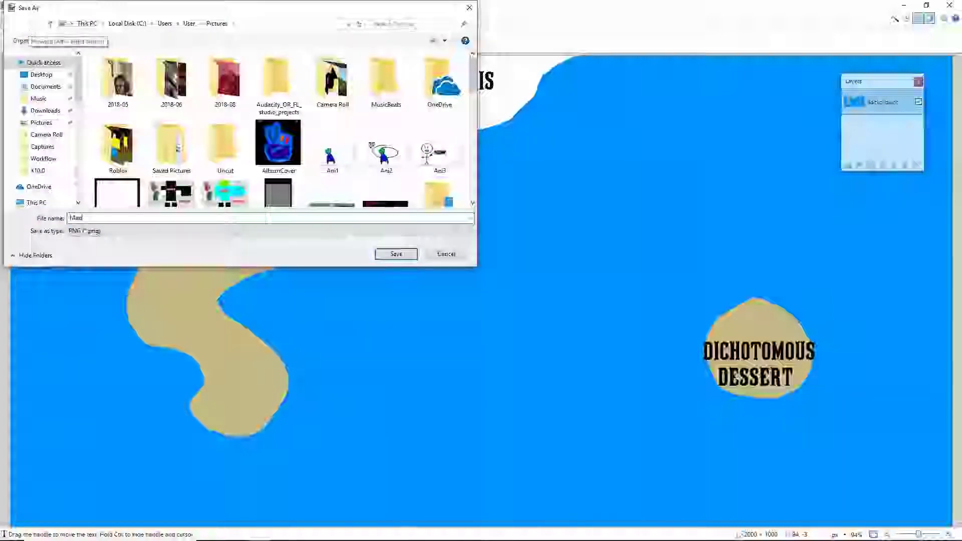
key(Return)
click(444, 195)
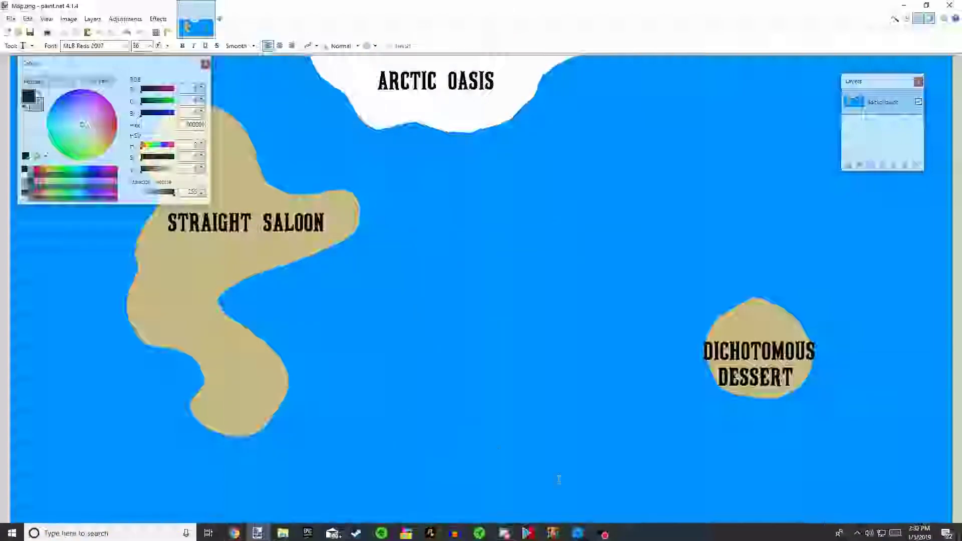
Switch to Roblox Studio and delete the TextButton from the TP GUI under StarterGui
click(342, 532)
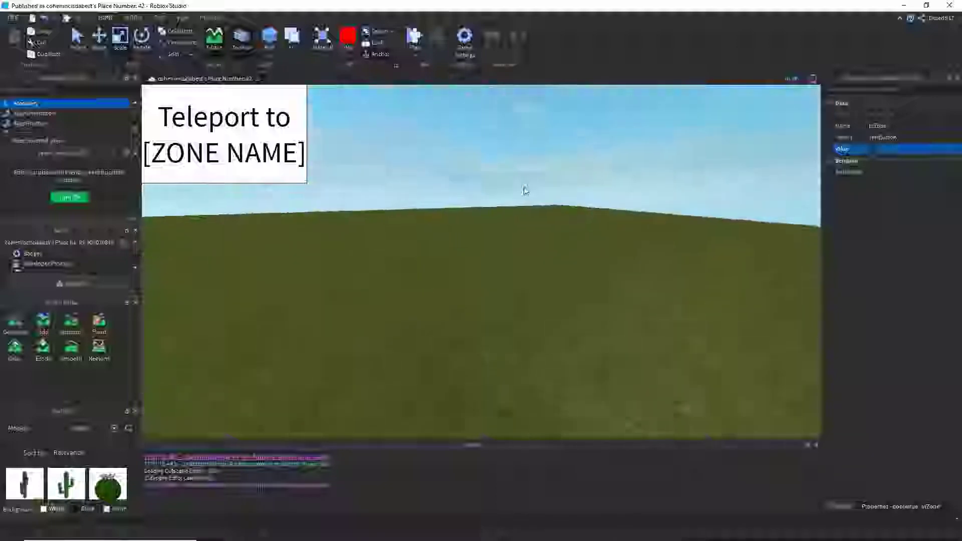
click(838, 506)
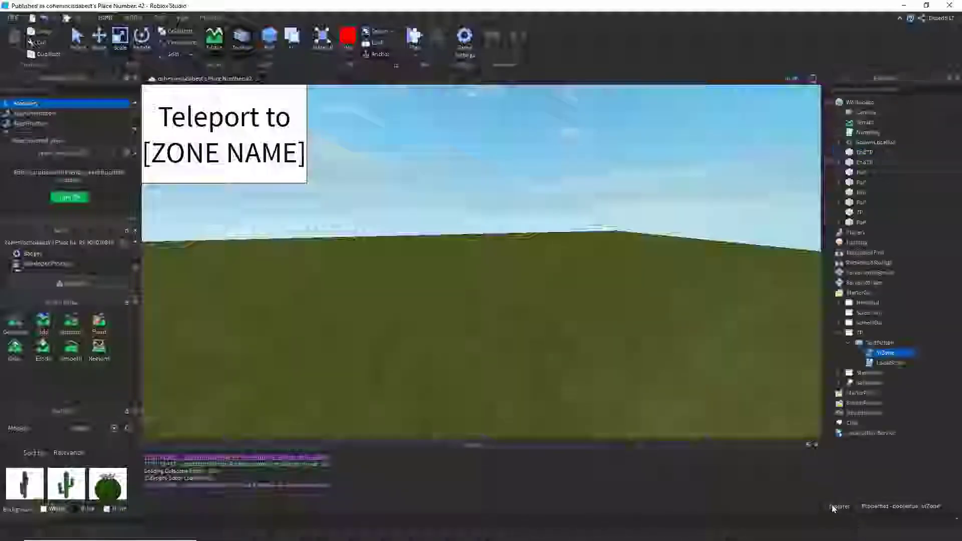
click(870, 344)
key(Delete)
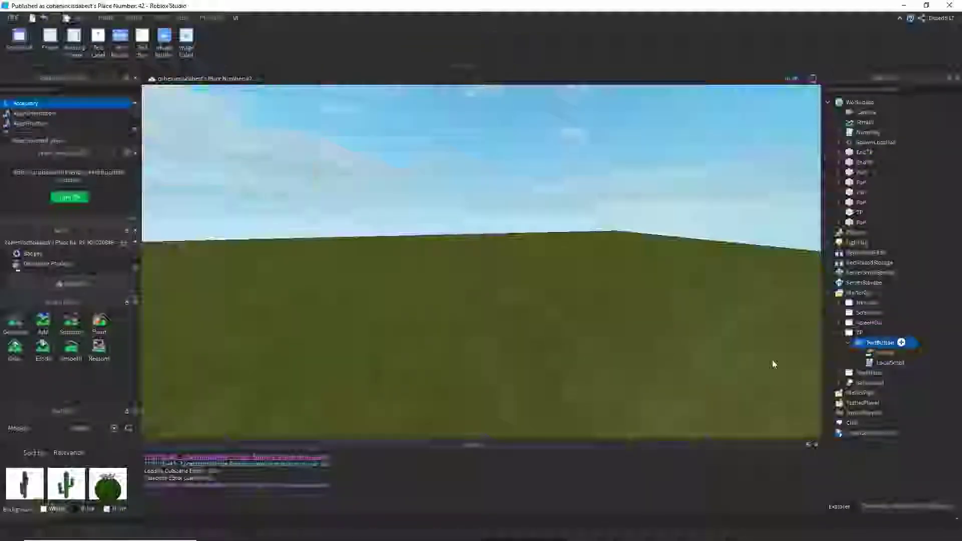
Insert a Frame into the TP GUI and move it right and down, away from the viewport's corner
click(862, 333)
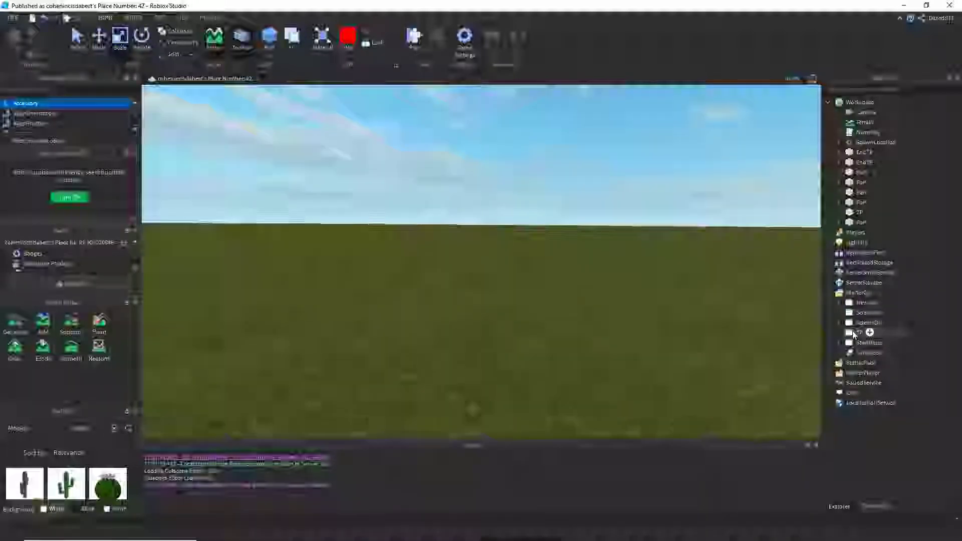
click(870, 333)
text(Frame)
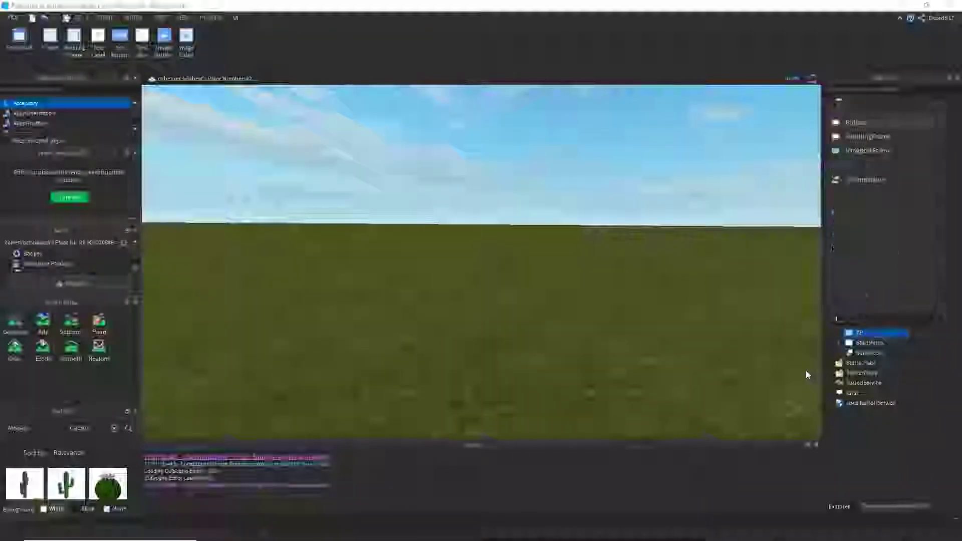
click(860, 123)
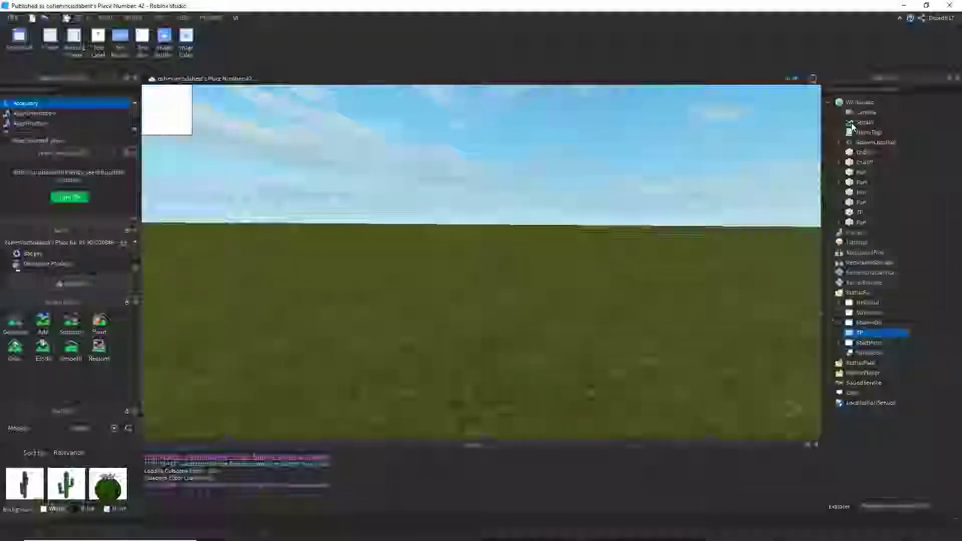
drag(151, 113, 244, 136)
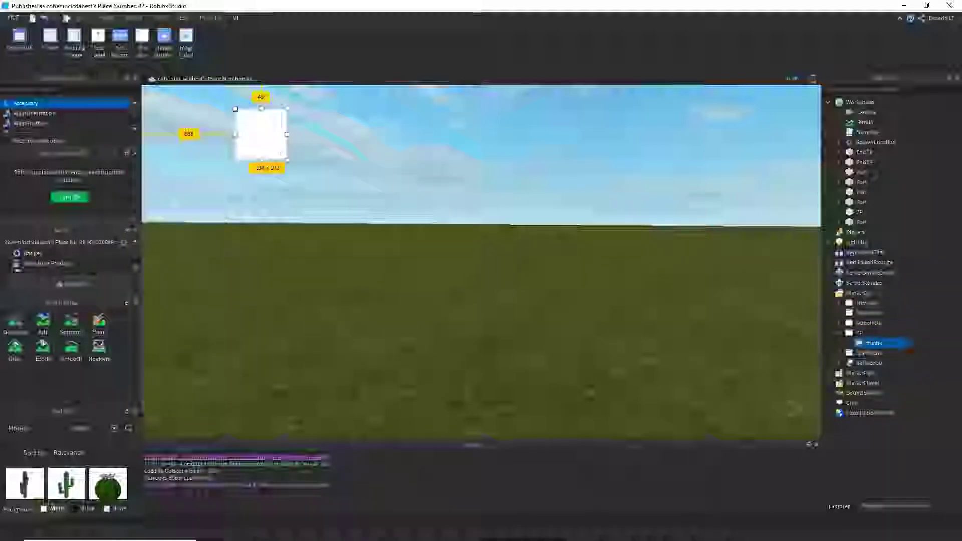
Set the frame's Size to {1,0},{1,0}, its Position to {0,0},{0,0} and its BackgroundTransparency to 1
click(882, 507)
click(920, 322)
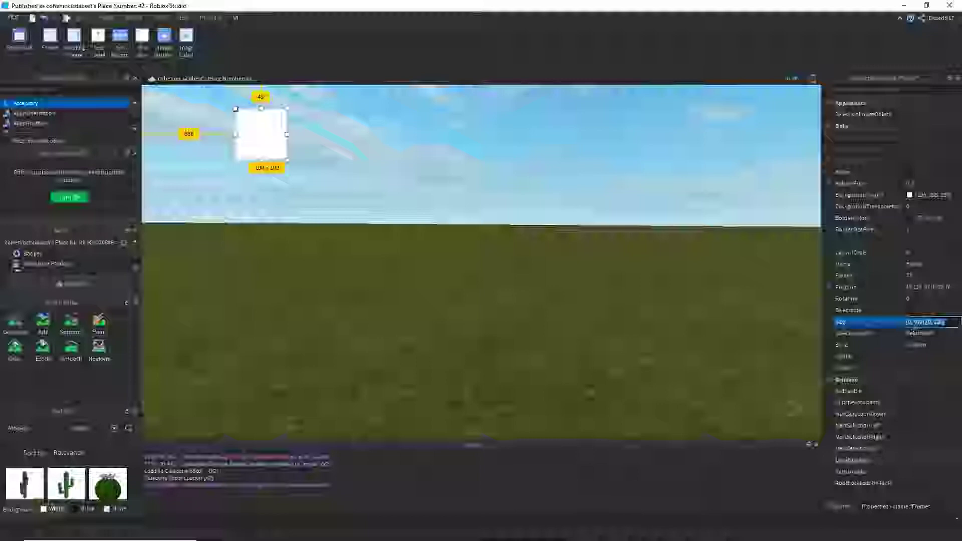
text({0,)
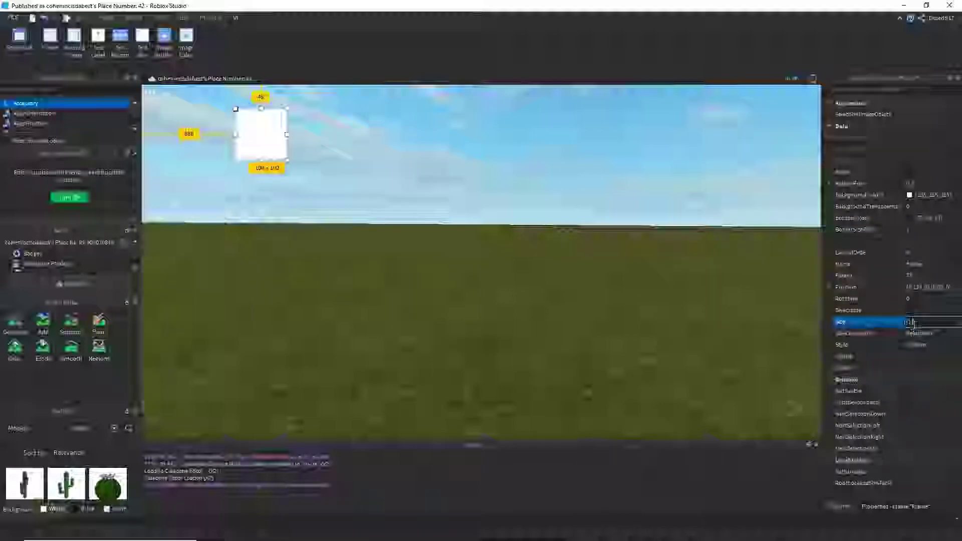
text(1},{0,1)
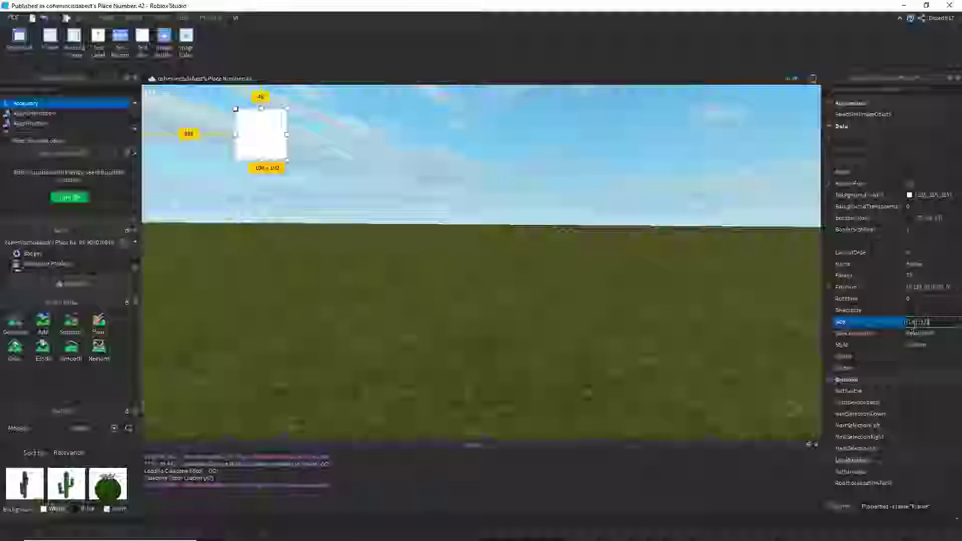
key(Return)
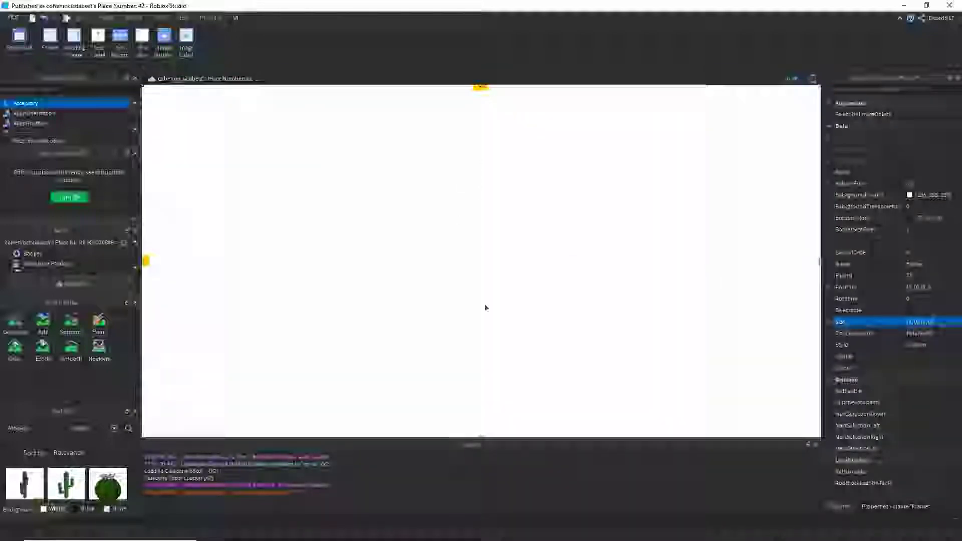
click(910, 207)
text(1)
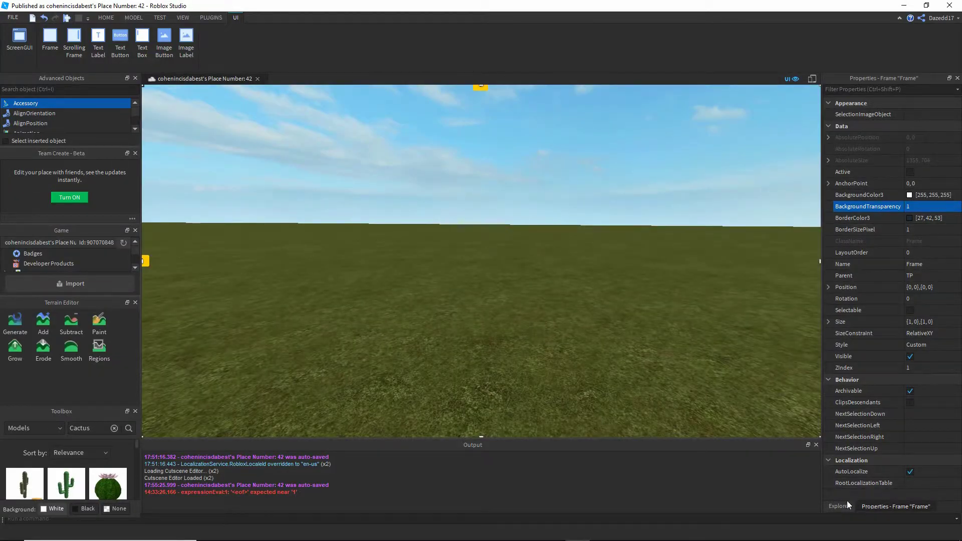
Insert an ImageLabel into the TP GUI's Frame and stretch it across the whole viewport, about 1355 x 704
click(839, 506)
click(889, 342)
text(Ima)
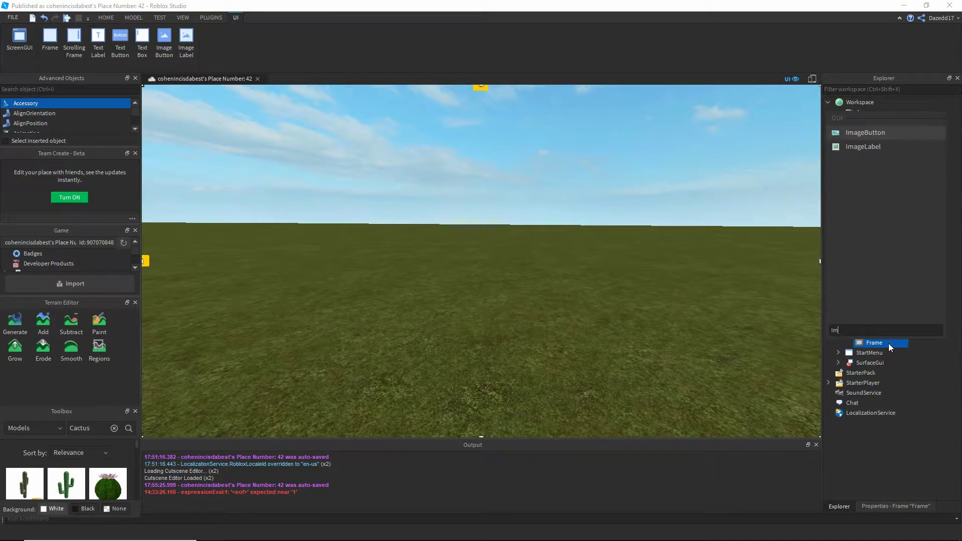
click(876, 150)
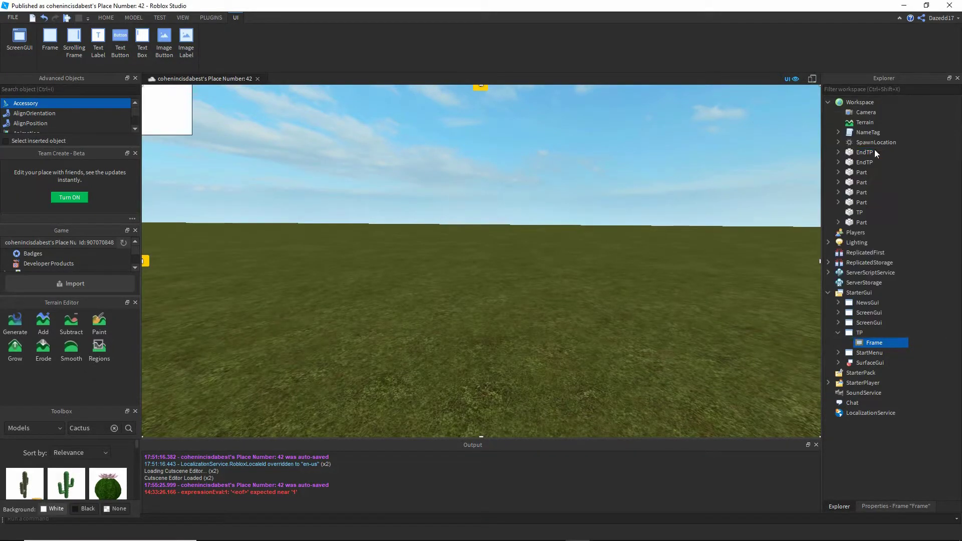
click(874, 150)
click(159, 126)
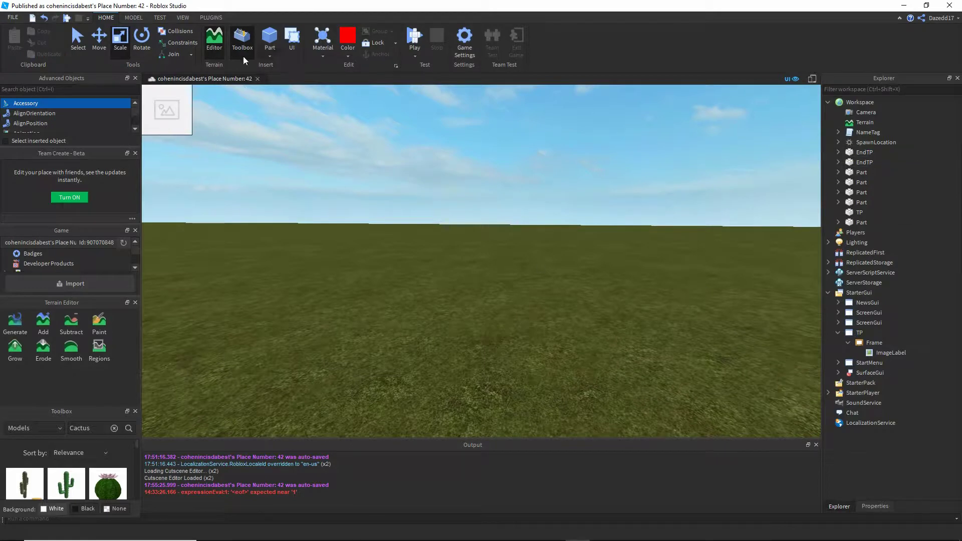
click(892, 352)
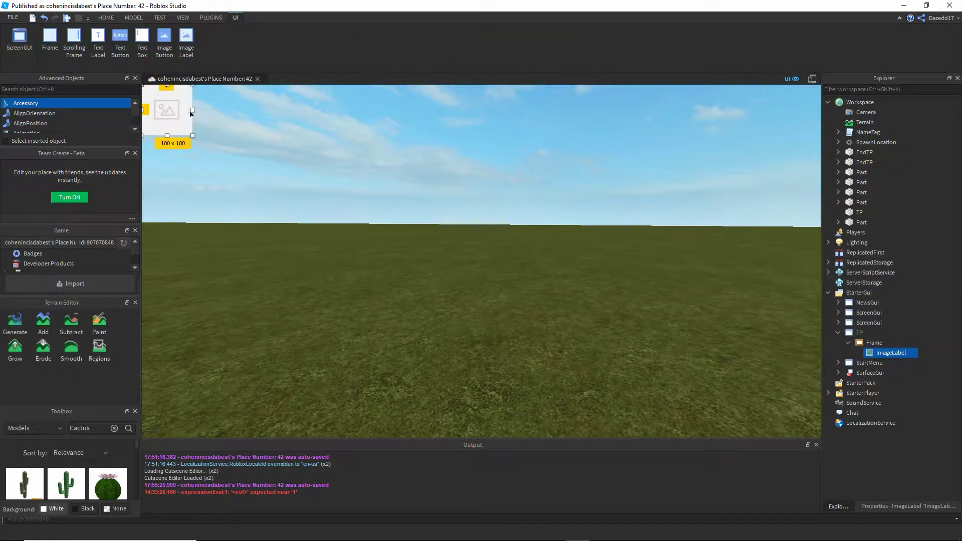
drag(183, 128, 818, 435)
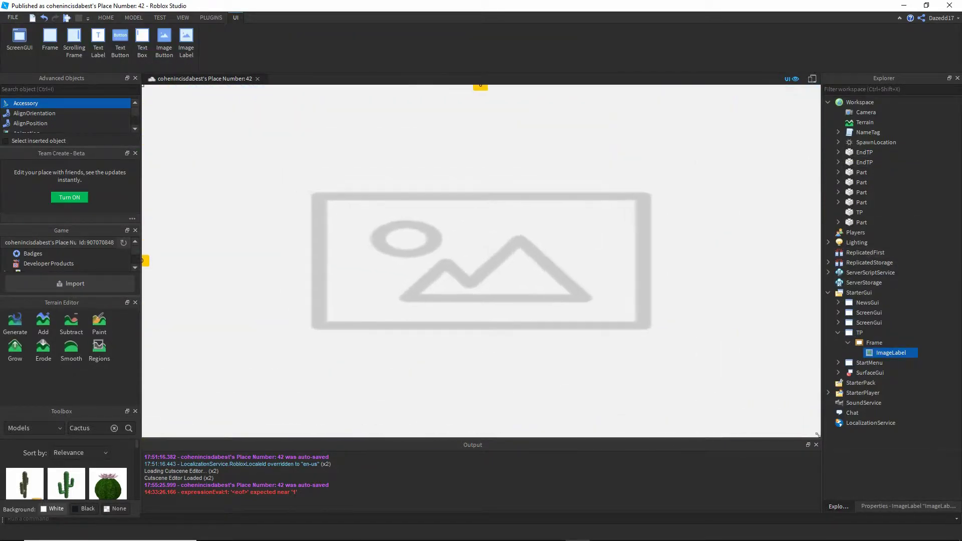
Upload Map.png from the Pictures folder under the name Map as the ImageLabel's Image
click(879, 509)
click(926, 462)
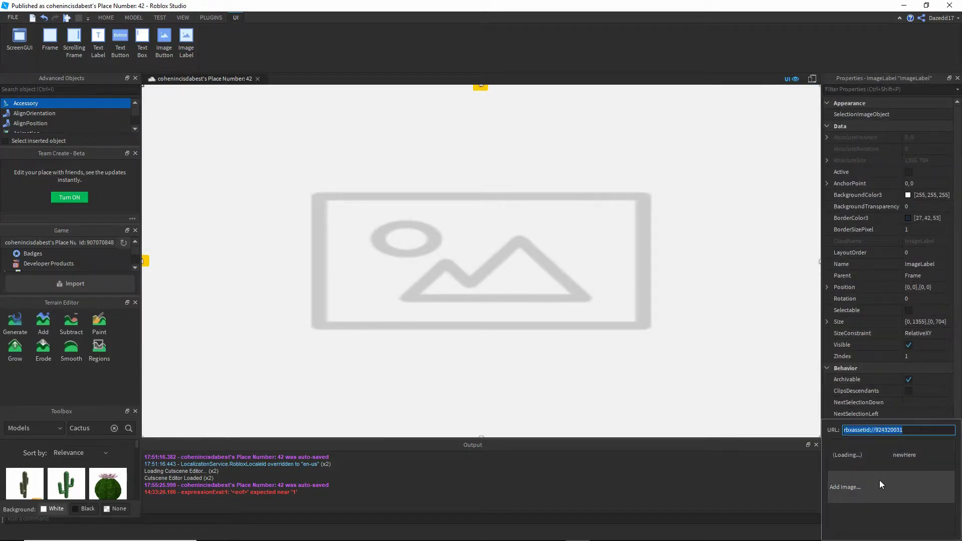
click(845, 487)
click(850, 455)
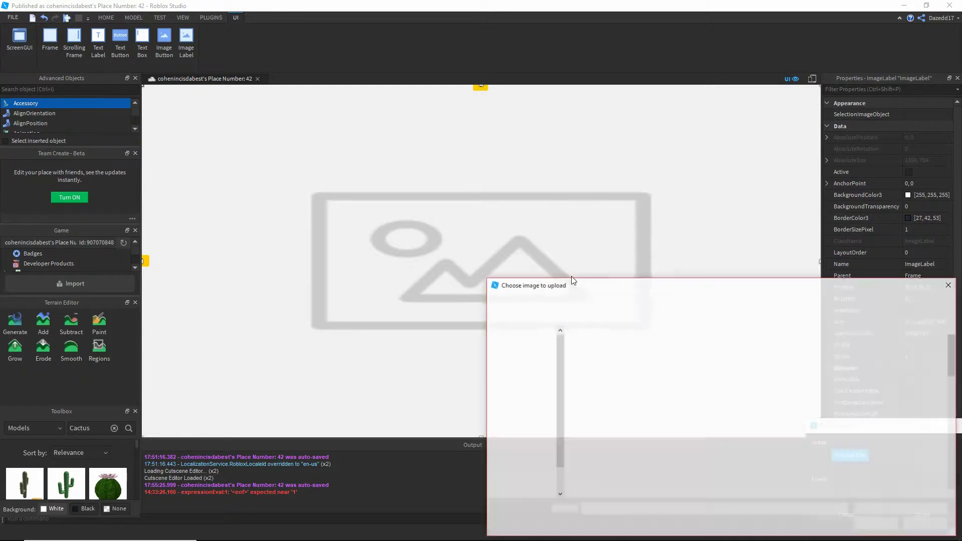
scroll(701, 421, down, 5)
scroll(700, 421, down, 2)
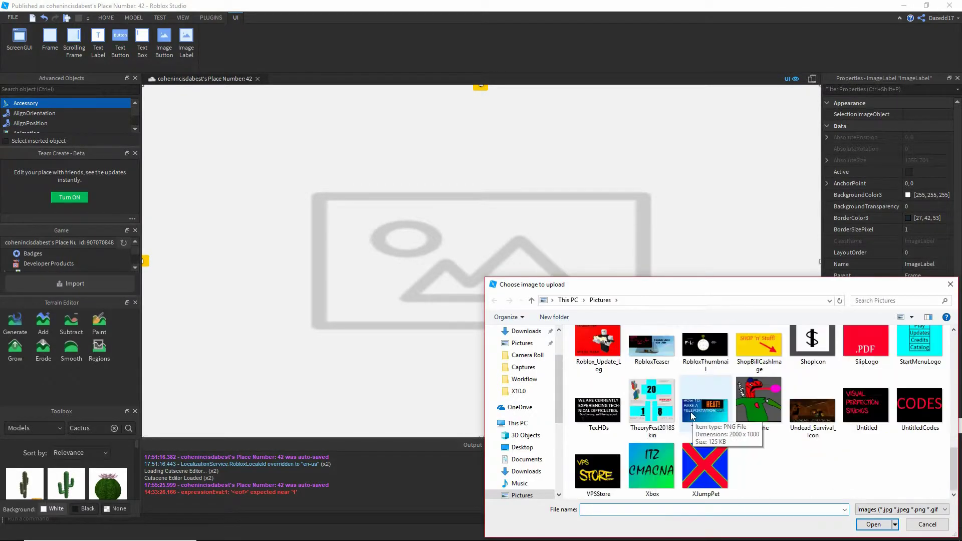
scroll(697, 416, up, 2)
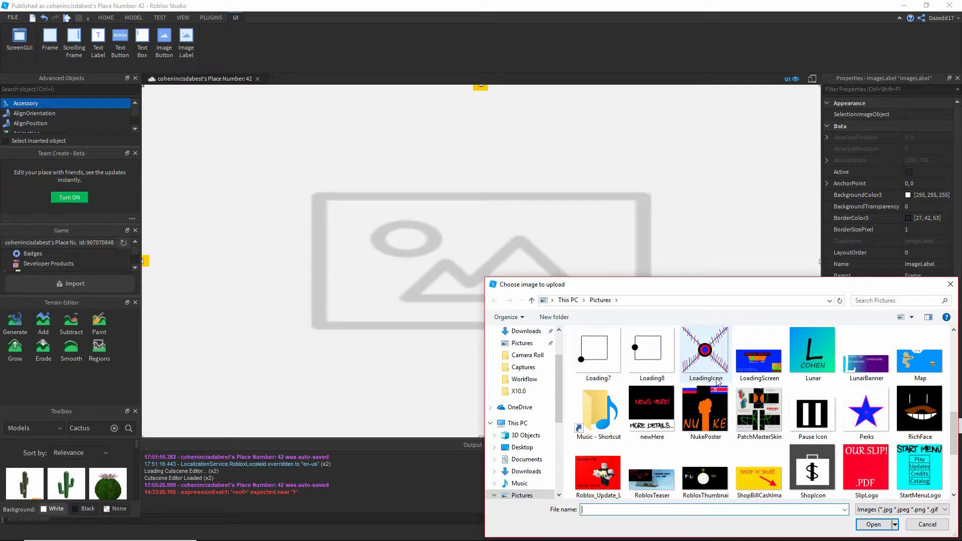
scroll(775, 385, up, 2)
scroll(776, 384, down, 1)
double_click(912, 421)
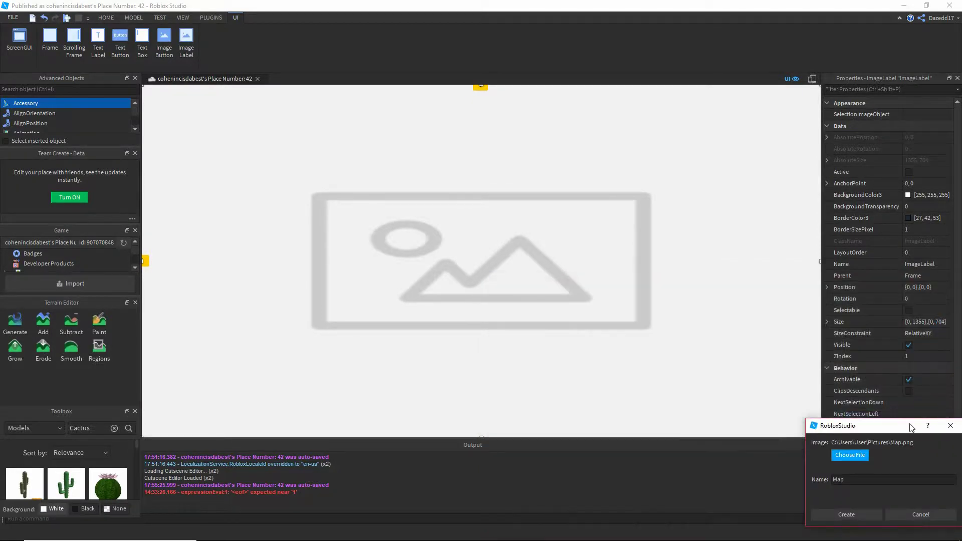
click(845, 514)
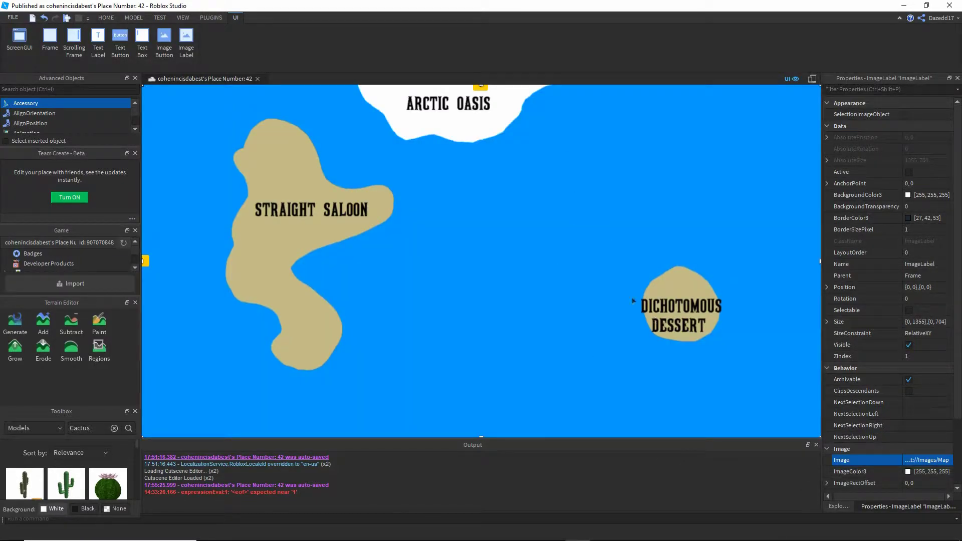
Insert a LocalScript into the TP GUI's Frame and rename it CoreScript
click(838, 506)
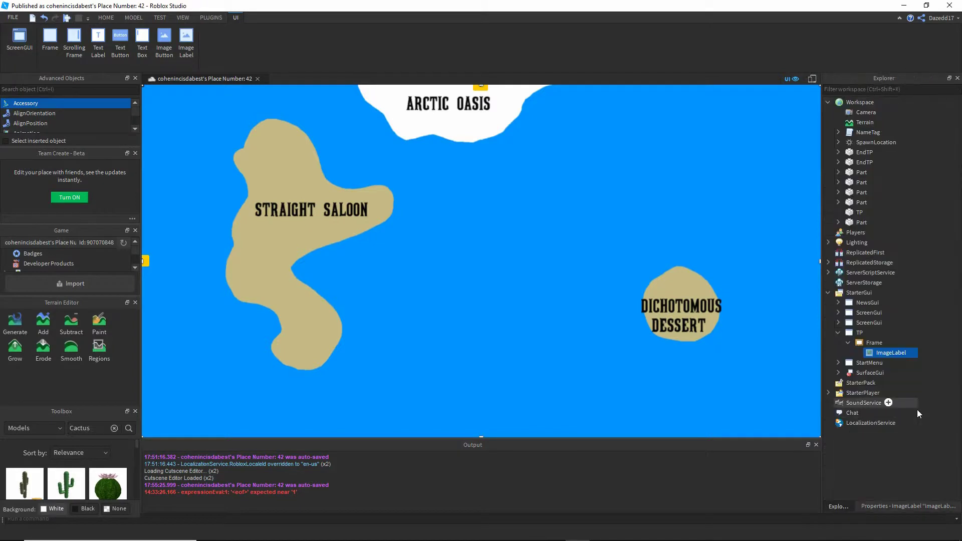
click(926, 380)
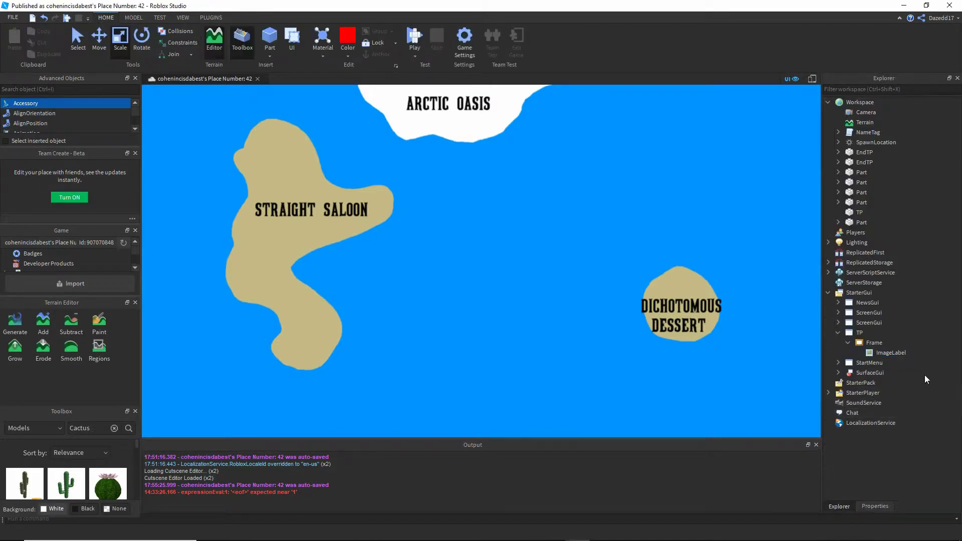
right_click(872, 343)
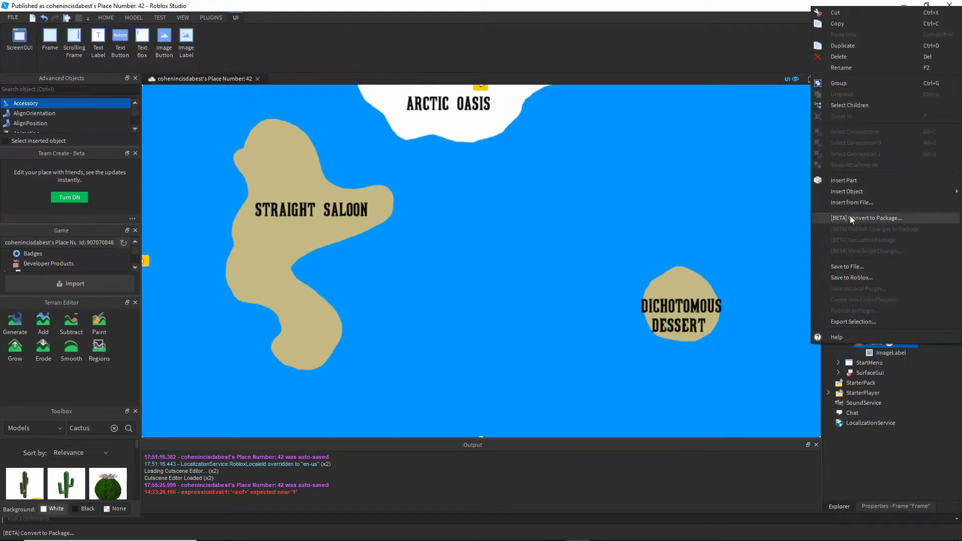
click(889, 344)
text(localscript)
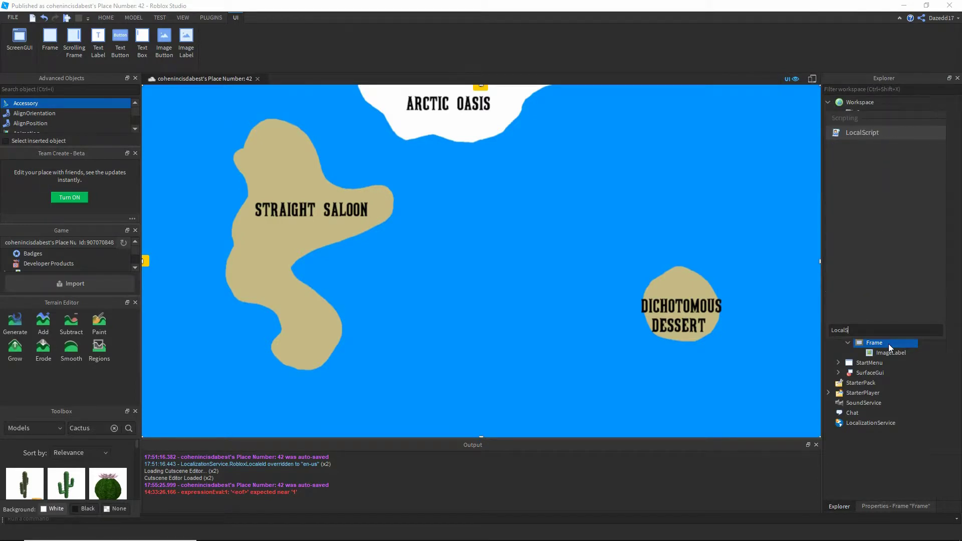
key(Return)
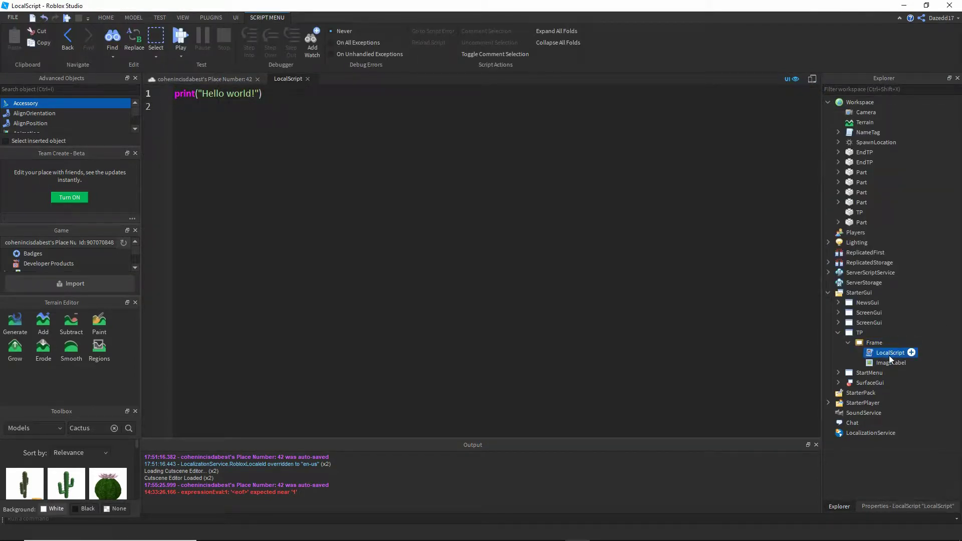
click(890, 353)
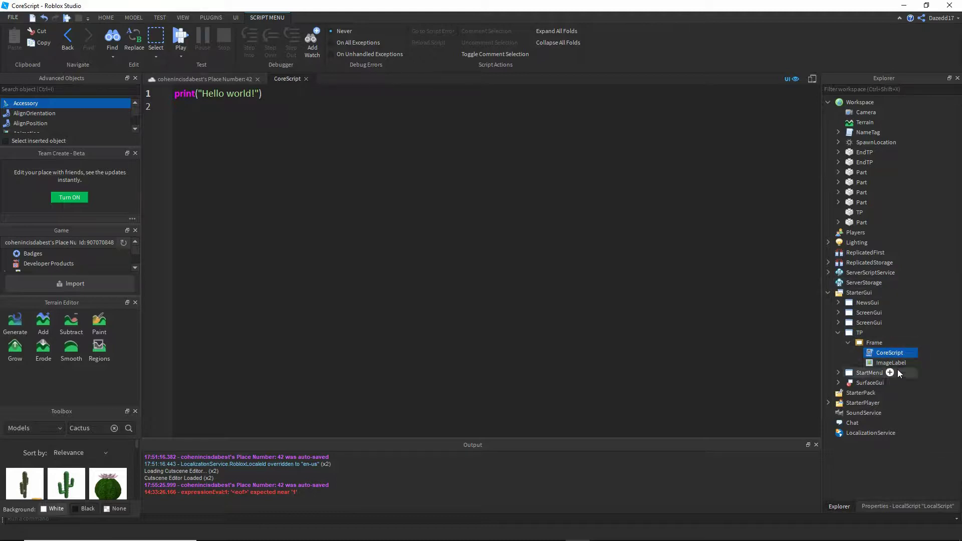
Insert a TextButton into the Frame and place it over the Straight Saloon label, sized about 229 x 50
click(875, 343)
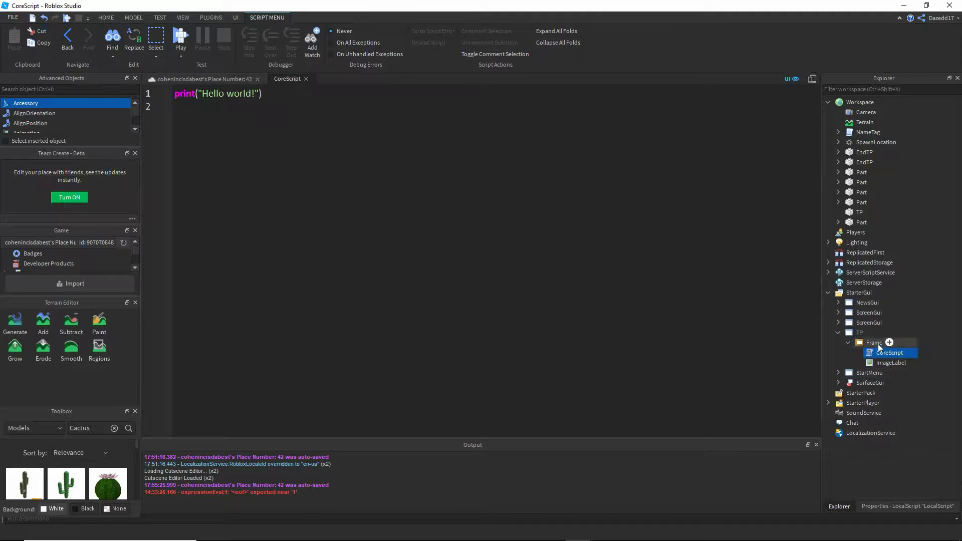
click(913, 343)
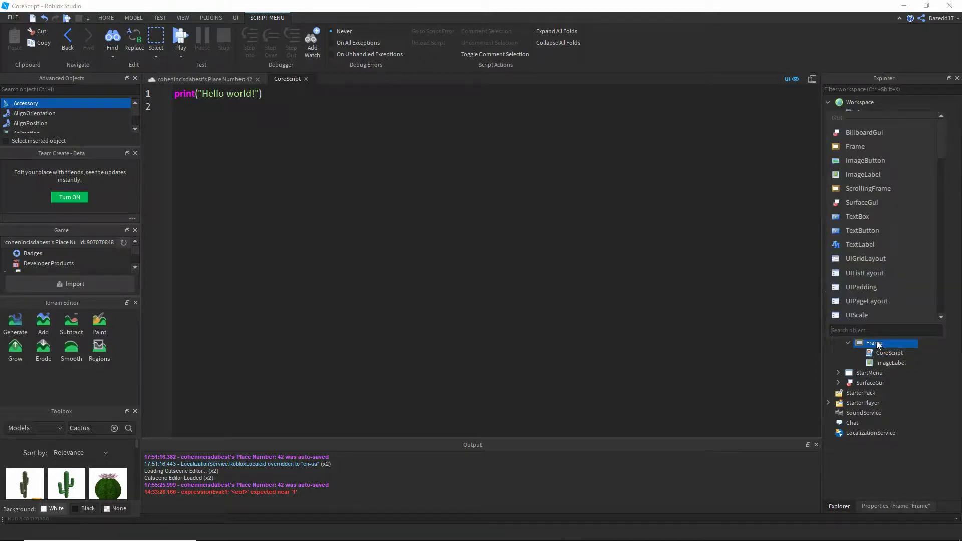
text(Tex)
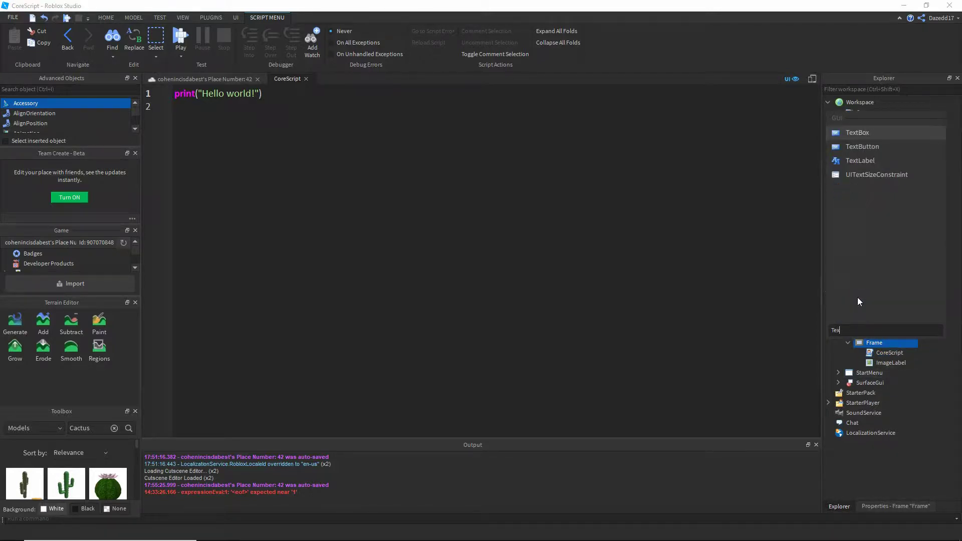
click(862, 146)
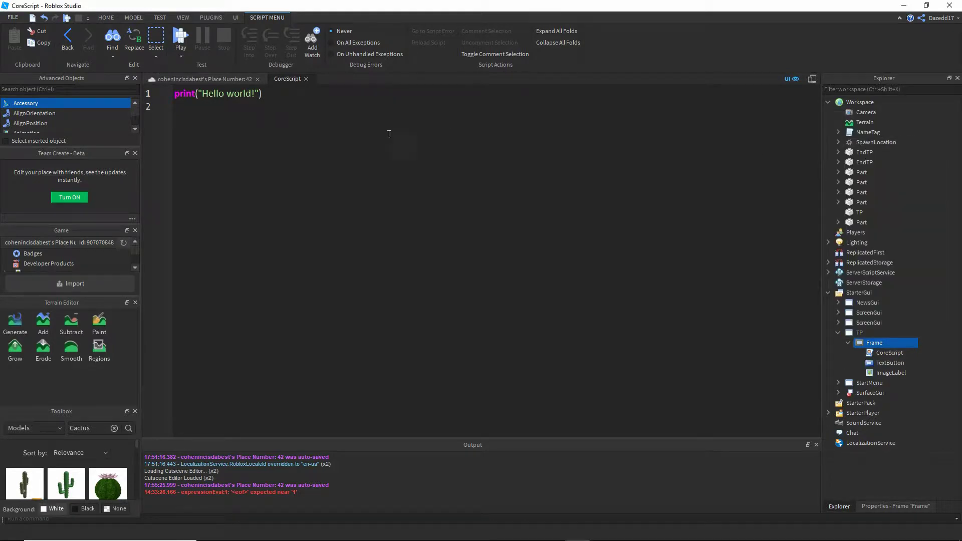
click(211, 79)
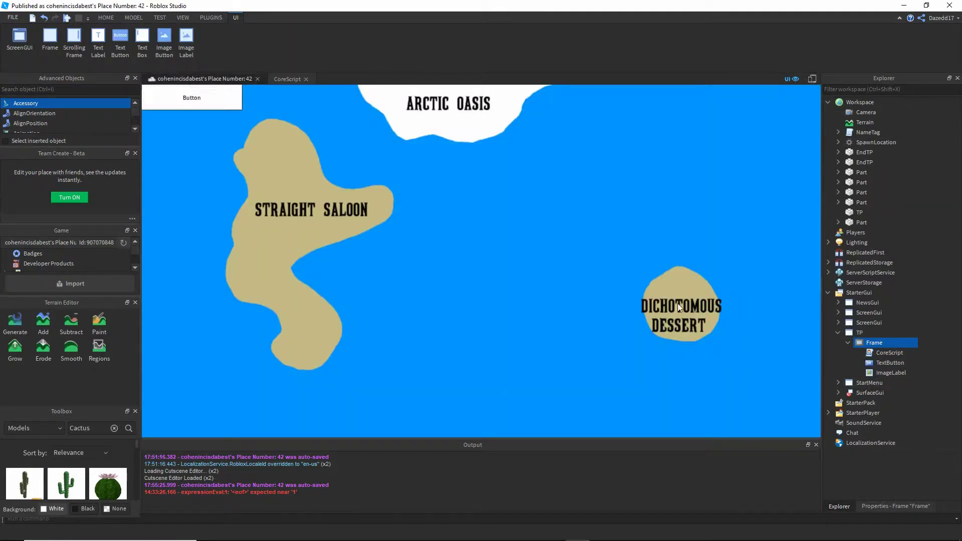
click(890, 363)
drag(211, 99, 348, 204)
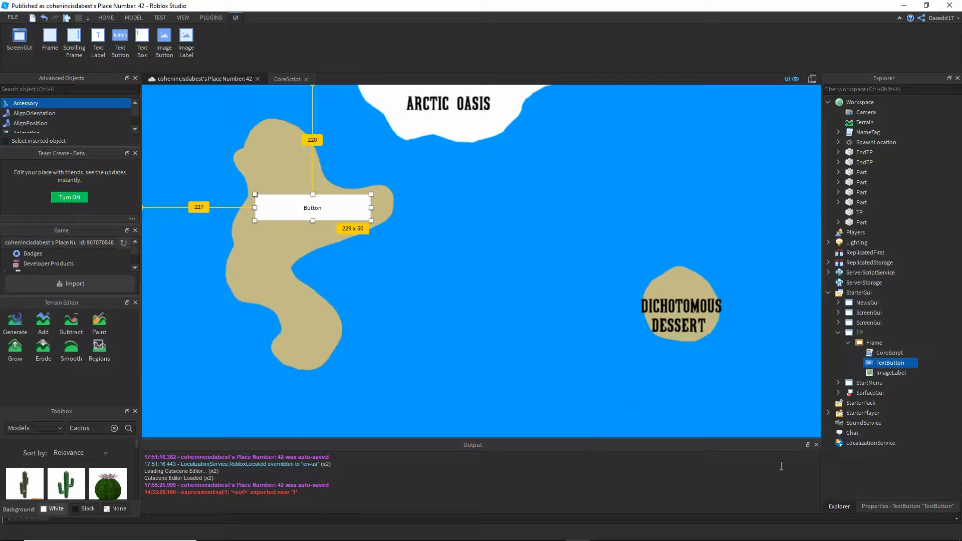
Set the TextButton's BackgroundTransparency to 1
click(882, 507)
click(917, 218)
text(1)
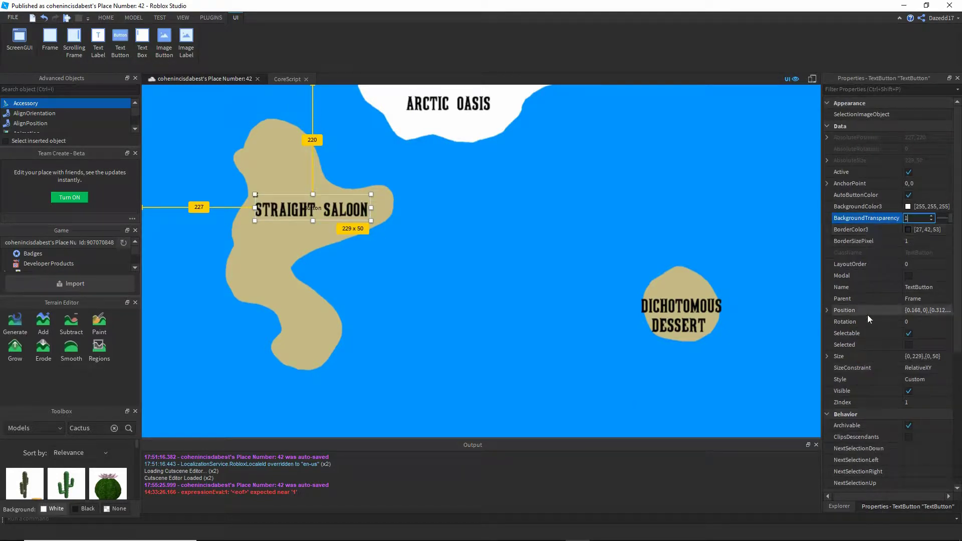
Try a BackgroundTransparency of 0 on the TextButton and undo that change
key(BackSpace)
text(0)
key(Return)
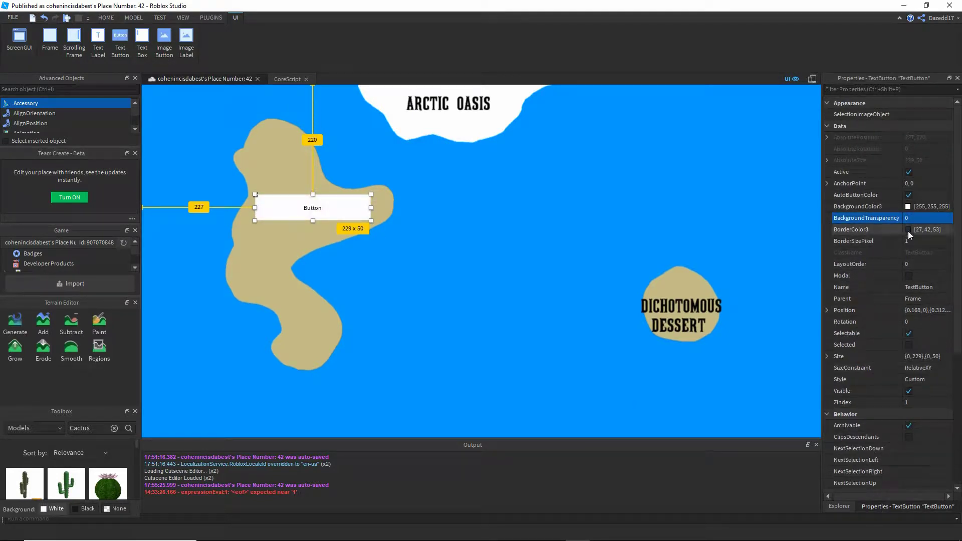
key(ctrl+z)
Clear the TextButton's Text property so it is empty
scroll(877, 365, down, 4)
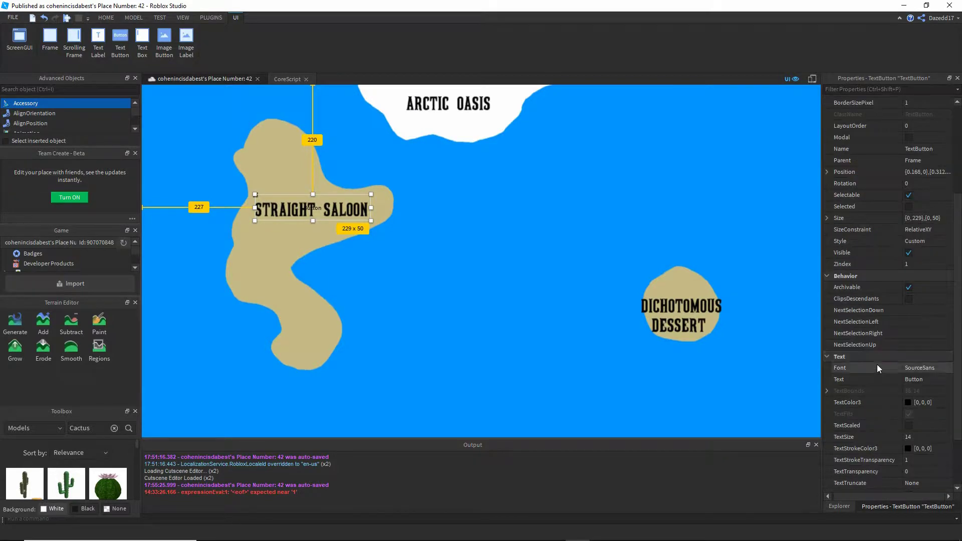
click(928, 381)
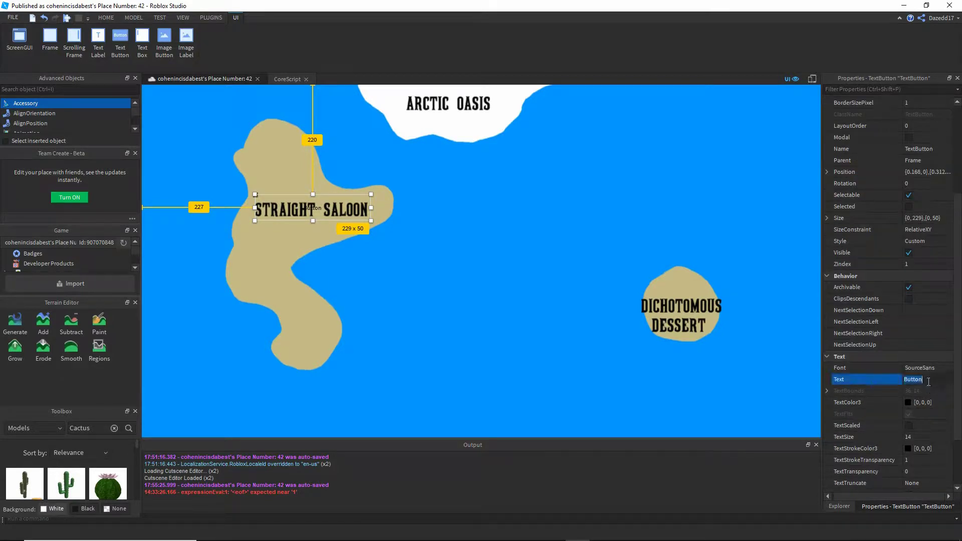
key(Return)
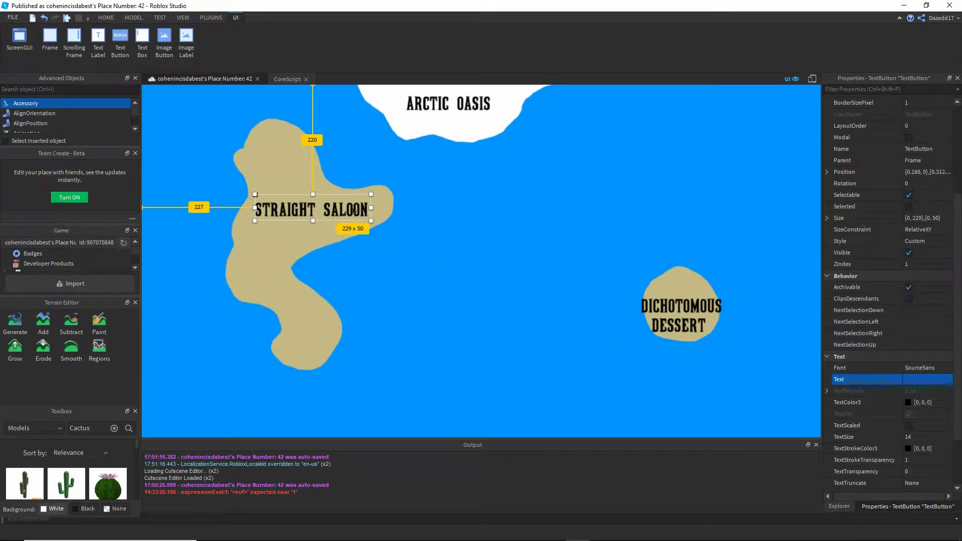
Resize and move the transparent button to cover most of the Straight Saloon island, about 355 x 411
drag(354, 213, 404, 380)
drag(244, 284, 201, 287)
drag(293, 172, 301, 115)
mouse_move(396, 241)
mouse_down()
mouse_move(378, 241)
mouse_move(386, 242)
mouse_up()
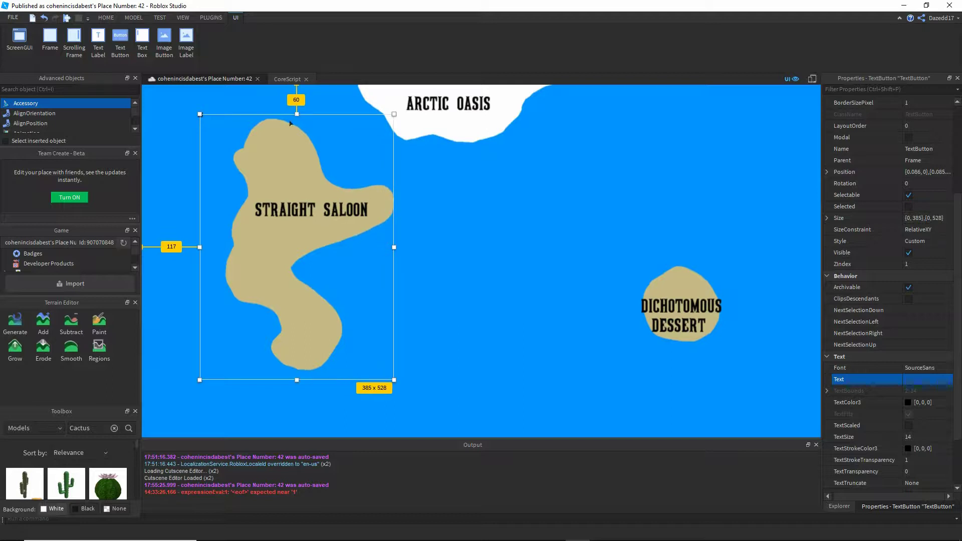
mouse_move(360, 184)
mouse_down()
mouse_move(363, 202)
mouse_move(345, 179)
mouse_move(358, 189)
mouse_up()
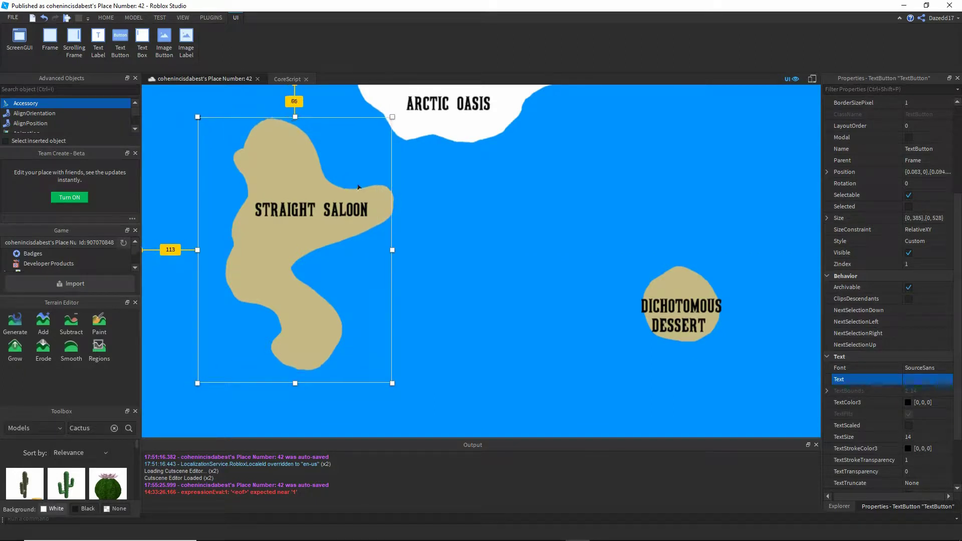
drag(383, 115, 394, 139)
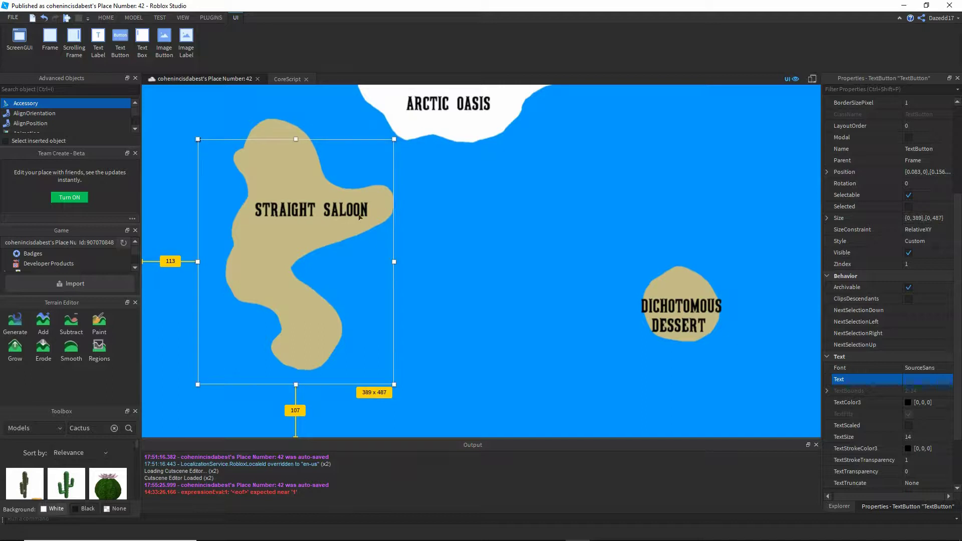
drag(189, 375, 208, 339)
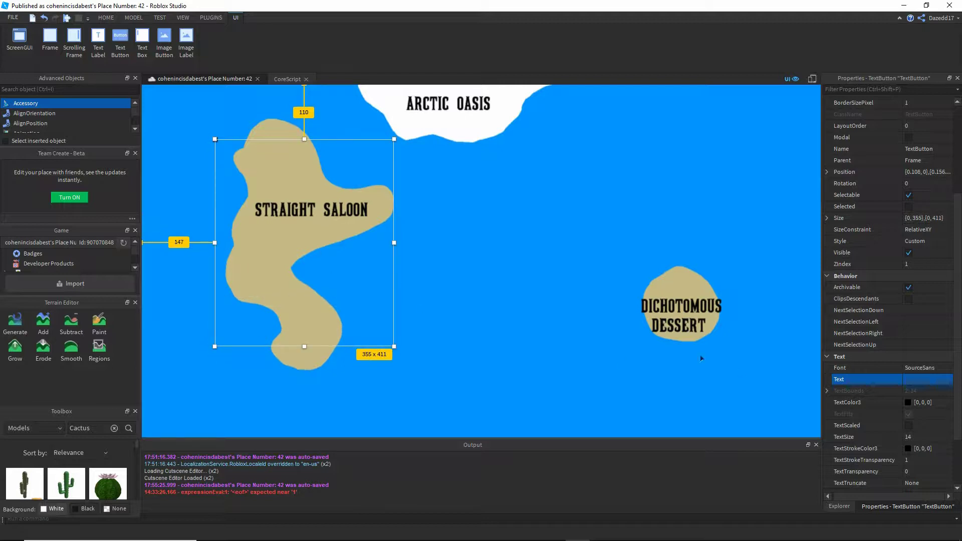
Place copies of the transparent button over the Dichotomous Dessert and Arctic Oasis islands, sizing each to fit its island
drag(362, 146, 686, 272)
drag(631, 369, 410, 138)
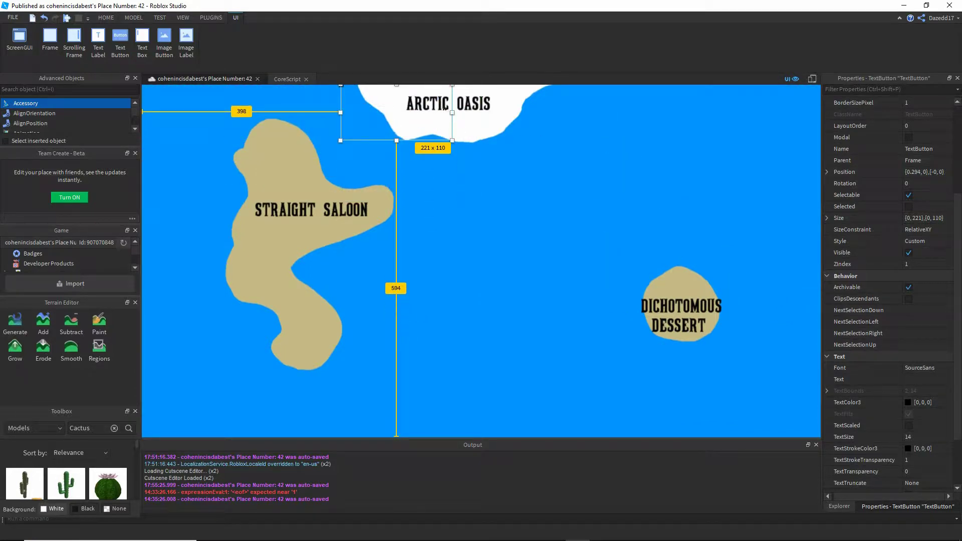
drag(444, 107, 545, 106)
drag(454, 132, 448, 137)
Shrink the Straight Saloon button from its upper edge to about 351 x 386, clear of the Arctic Oasis button
click(329, 157)
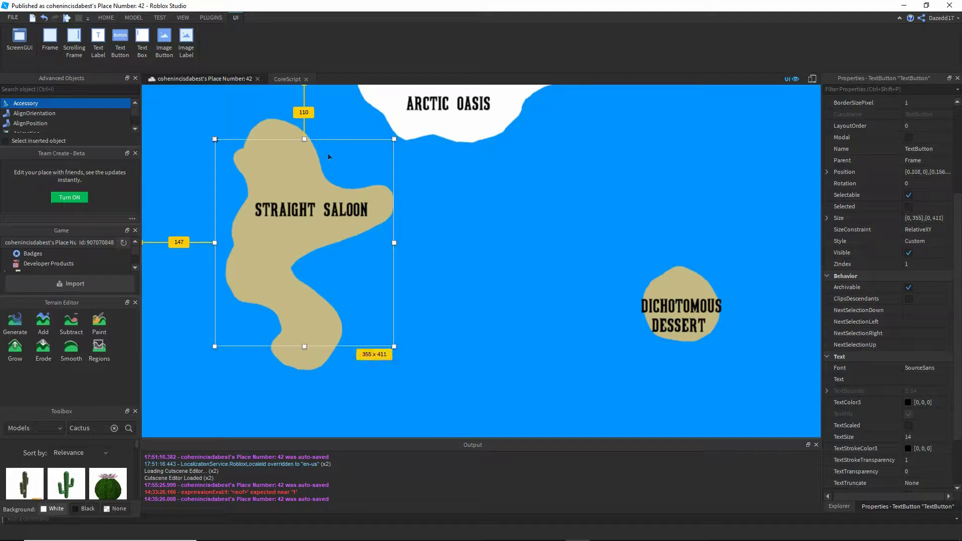
click(416, 113)
click(394, 140)
drag(389, 134, 385, 144)
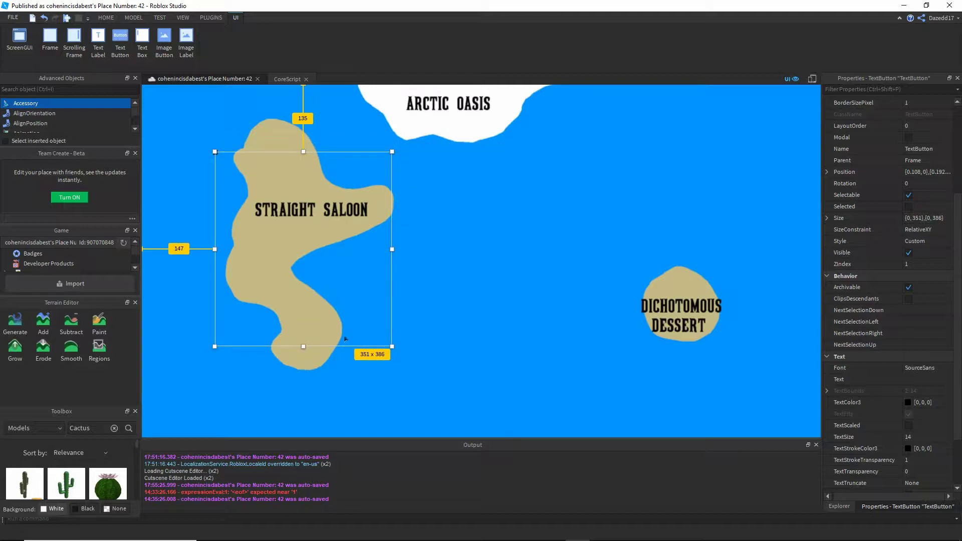
Rename the button over Straight Saloon as Saloon and the button over Arctic Oasis as Oasis
scroll(922, 201, up, 1)
click(927, 184)
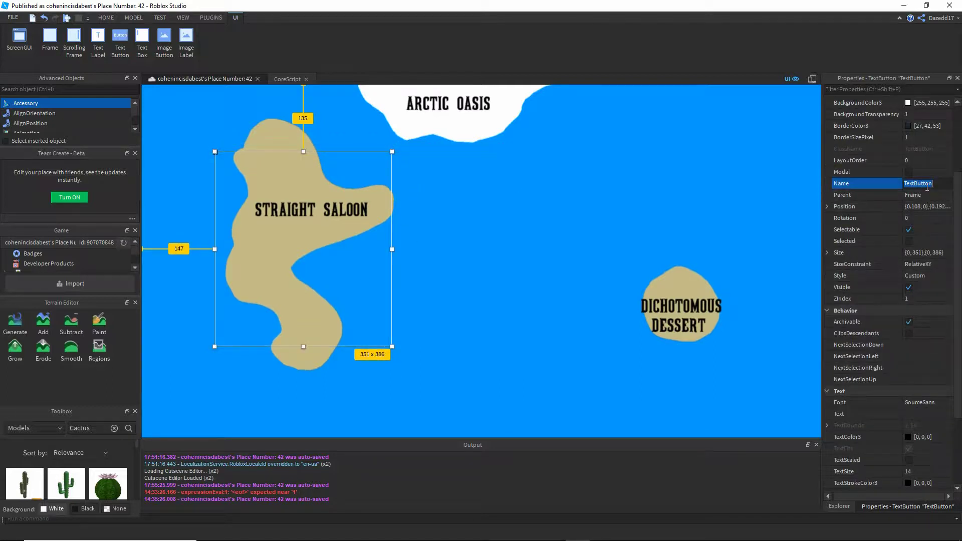
text(Saloon)
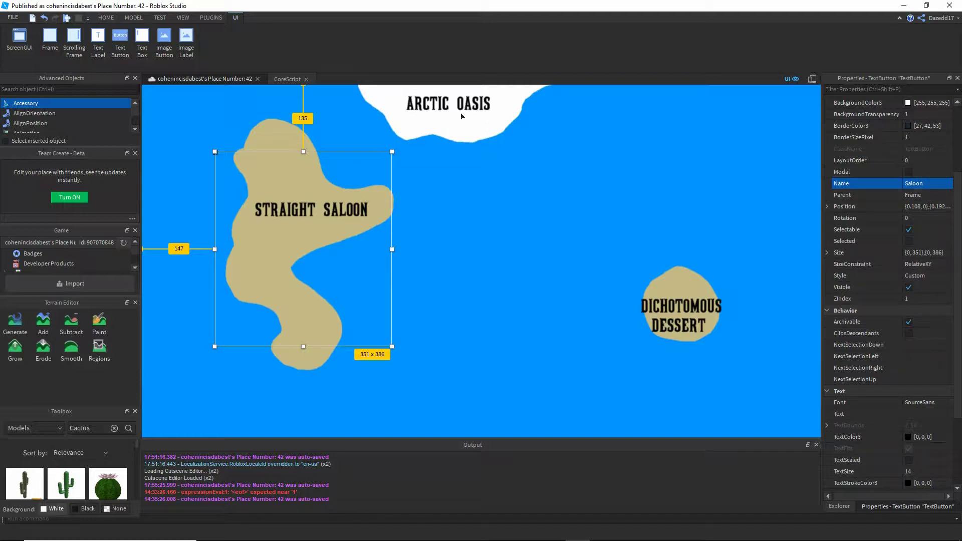
click(448, 102)
click(934, 189)
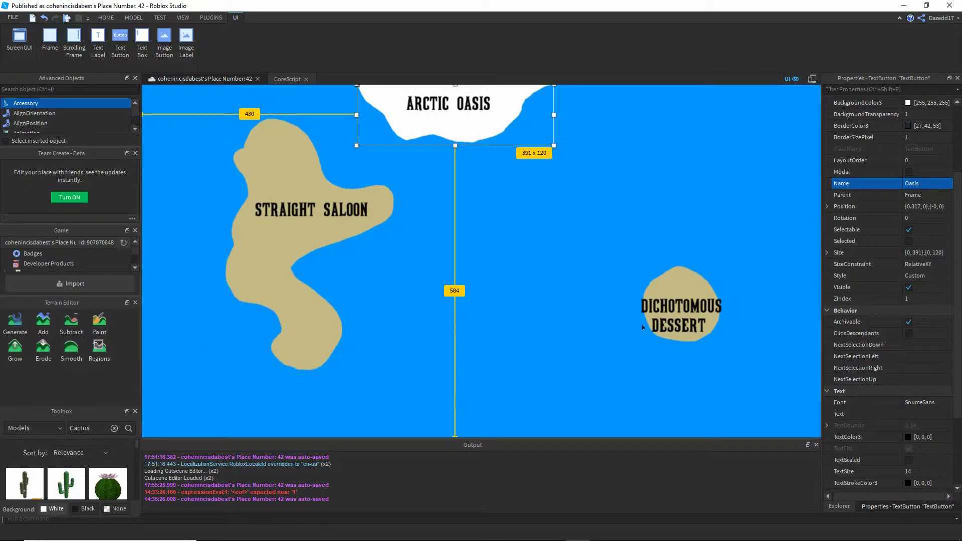
Rename the button over the Dichotomous Dessert island as Dessert
click(680, 309)
click(933, 181)
text(D)
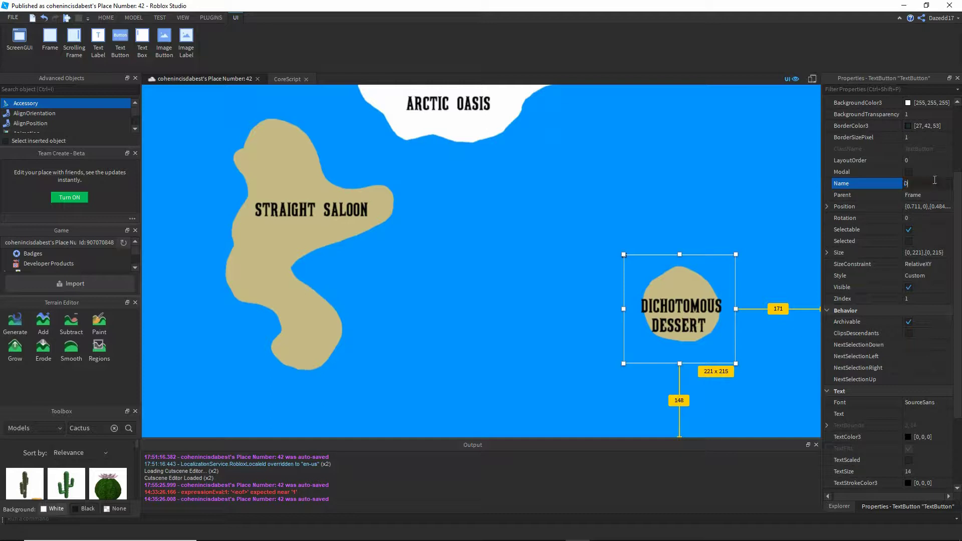
text(essert)
key(Return)
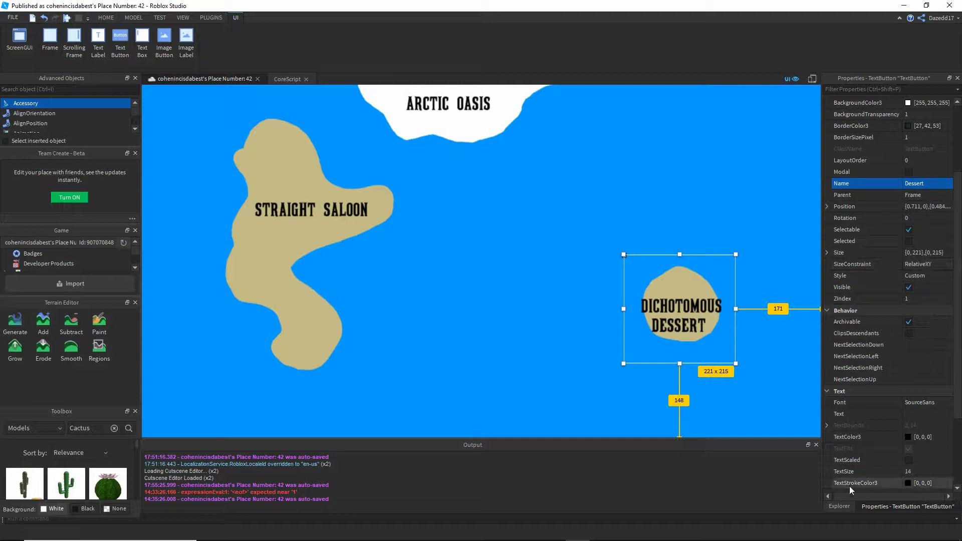
Open the CoreScript inside the TP frame and select all of its default code for replacement
click(839, 507)
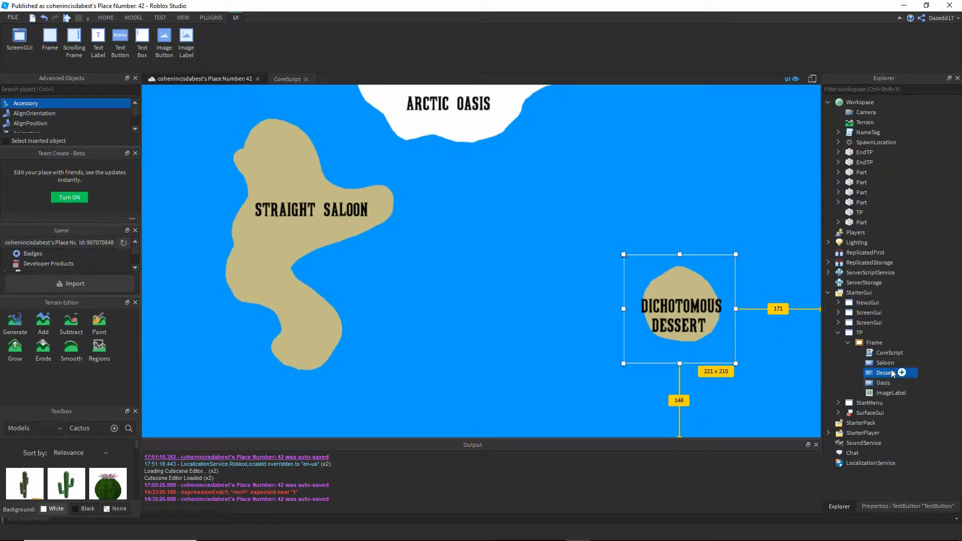
double_click(885, 353)
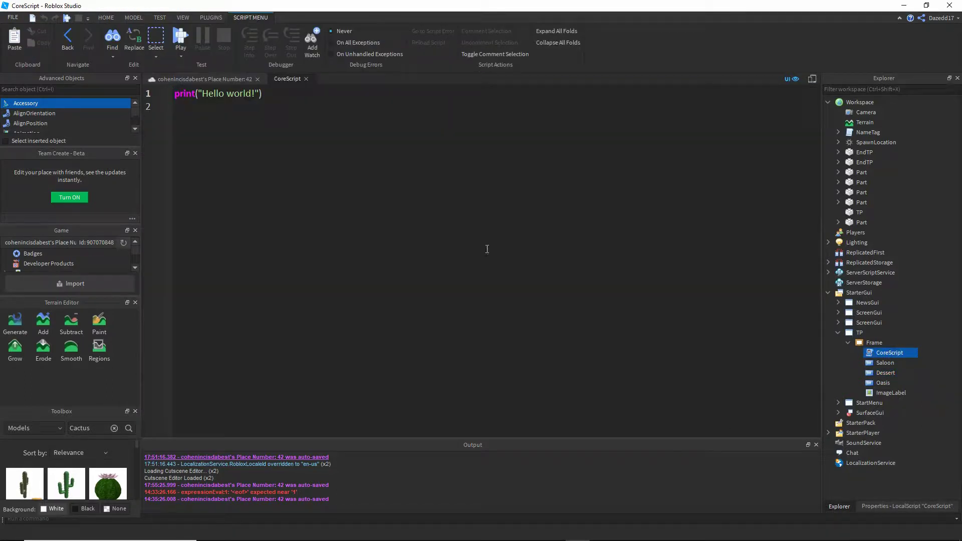
key(ctrl+a)
text(script.Pa)
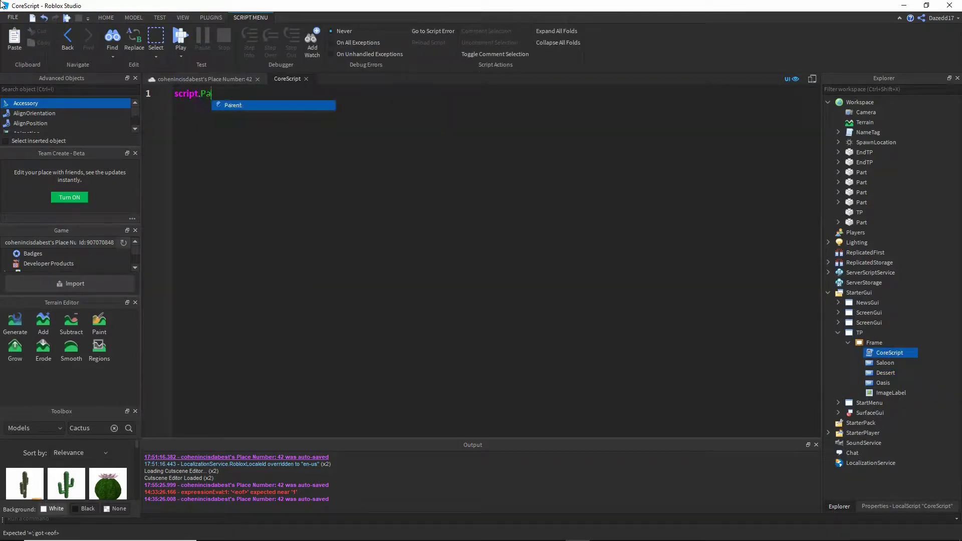
text(rent.)
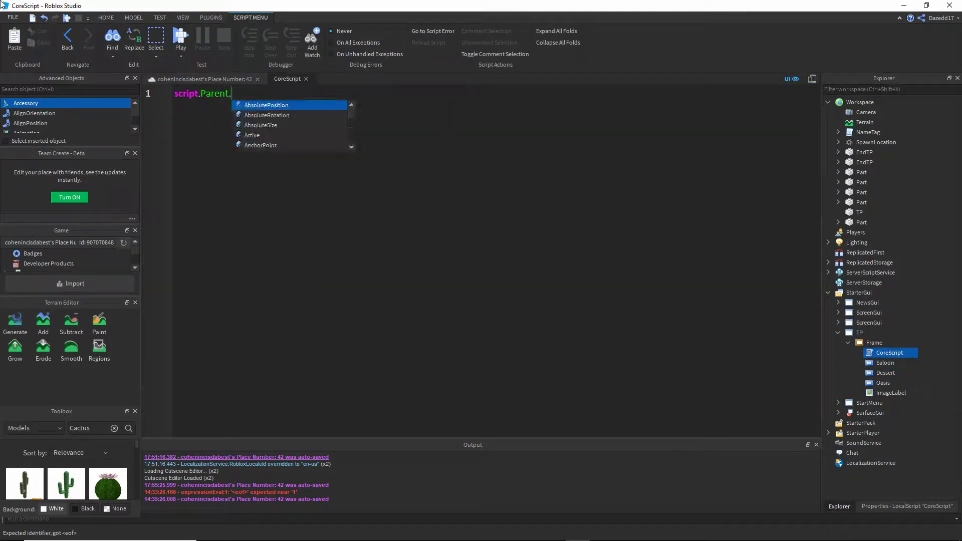
key(BackSpace)
key(BackSpace)
key(BackSpace)
key(BackSpace)
key(BackSpace)
key(BackSpace)
key(BackSpace)
key(BackSpace)
key(BackSpace)
key(BackSpace)
key(BackSpace)
key(BackSpace)
key(BackSpace)
key(BackSpace)
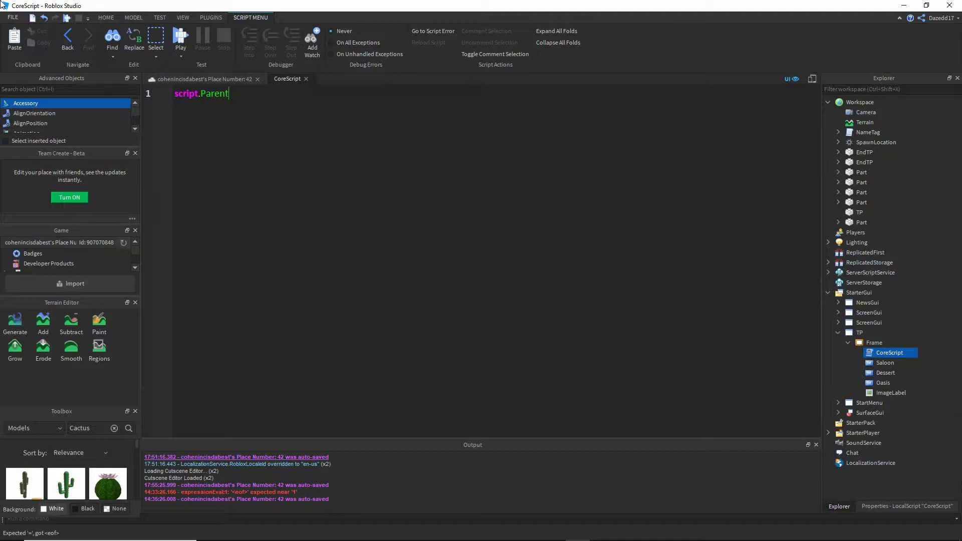
Declare a local variable o that references script.Parent.Oasis on the script's first line
text(lcoa)
key(BackSpace)
key(BackSpace)
key(BackSpace)
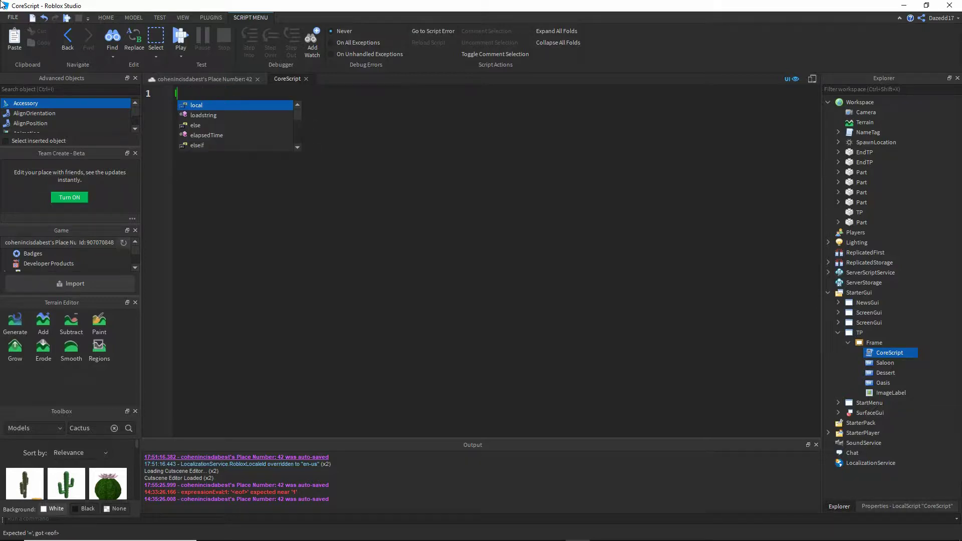
text(ocal os=)
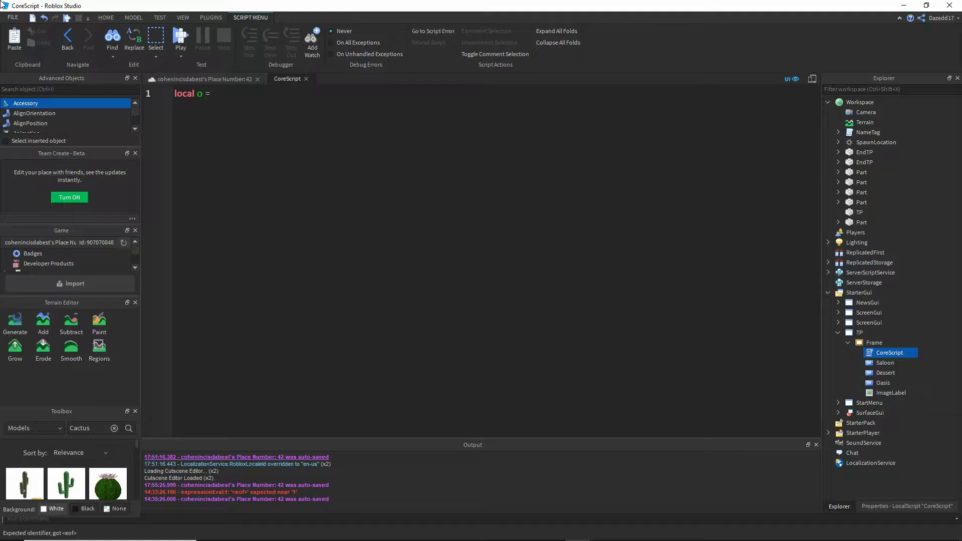
text( script.Parent,)
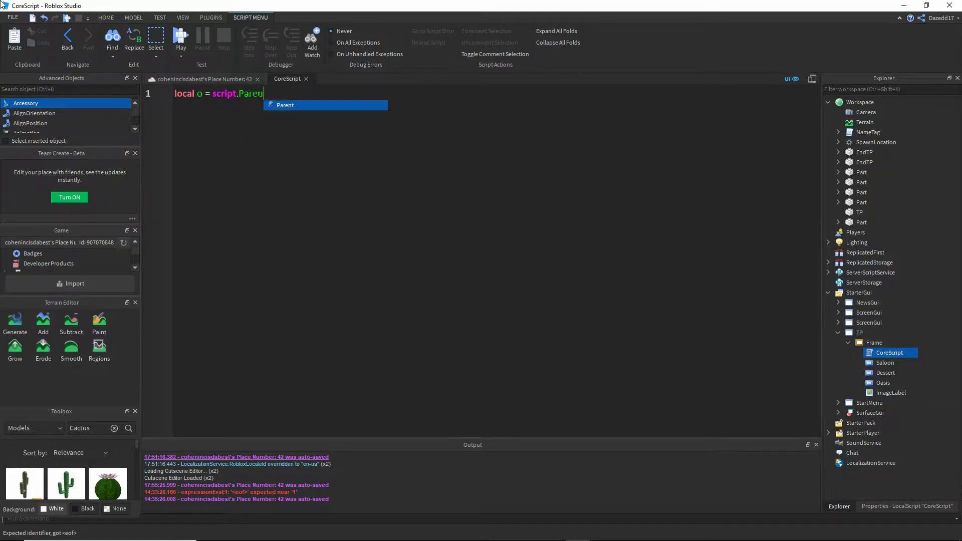
text(Oasis)
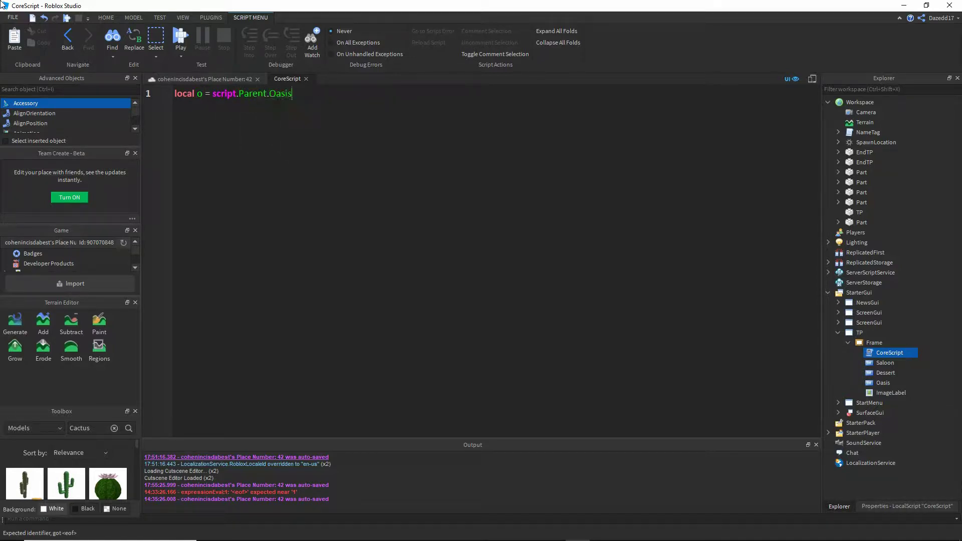
Duplicate the Oasis variable line onto lines 2 and 3 of the script
drag(304, 88, 175, 94)
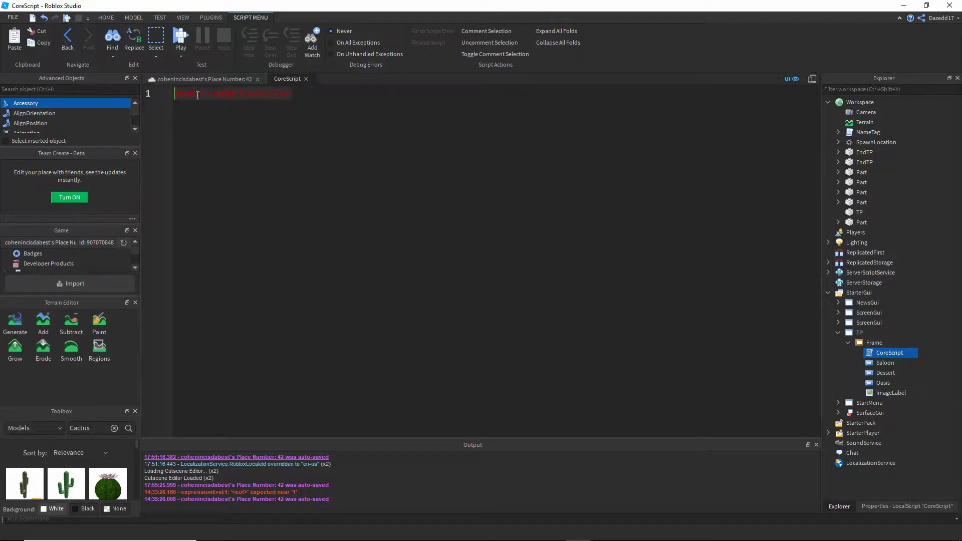
key(ctrl+c)
click(304, 96)
key(Return)
key(ctrl+v)
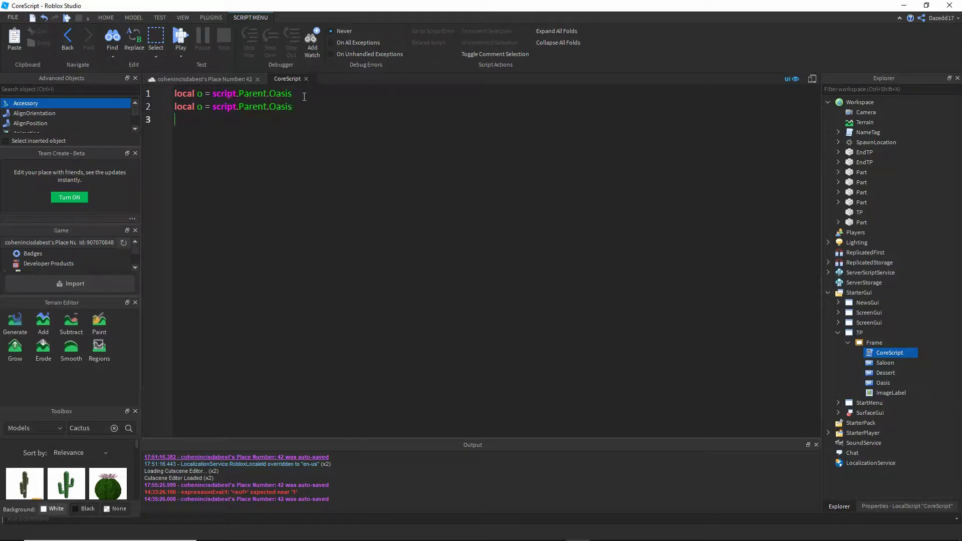
key(Return)
key(ctrl+v)
Change the third declaration to local s = script.Parent.Saloon
drag(293, 121, 269, 121)
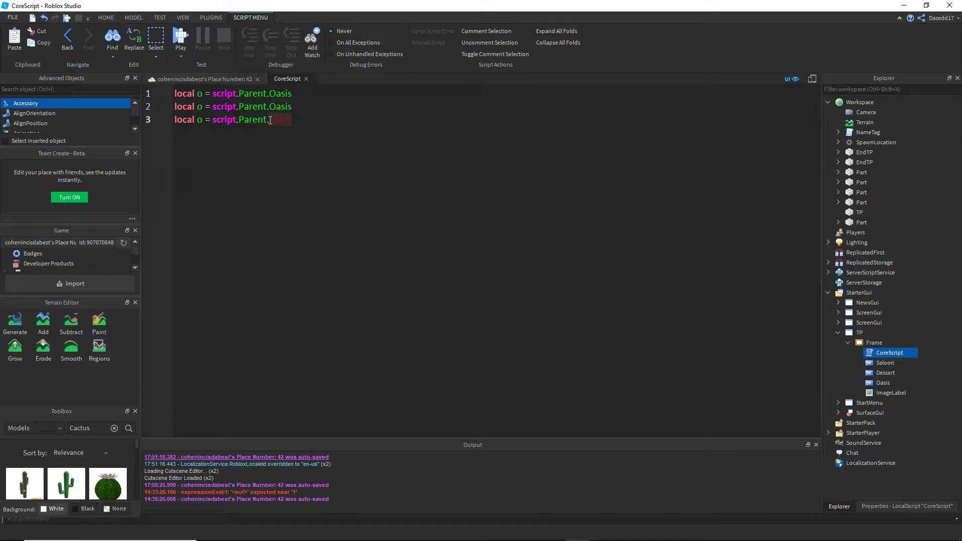
key(BackSpace)
text(Saloon)
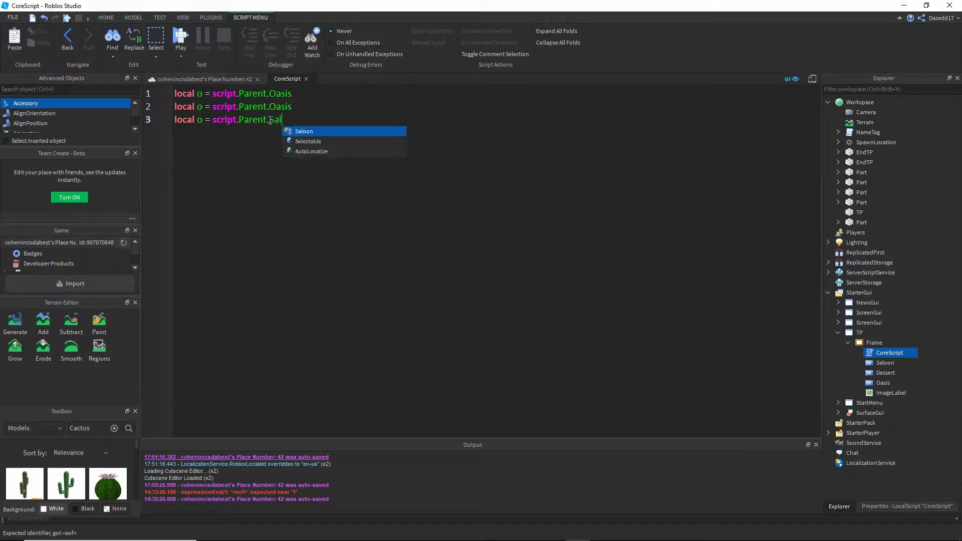
double_click(200, 122)
text(s)
Change the second declaration to local d = script.Parent.Dessert
click(203, 107)
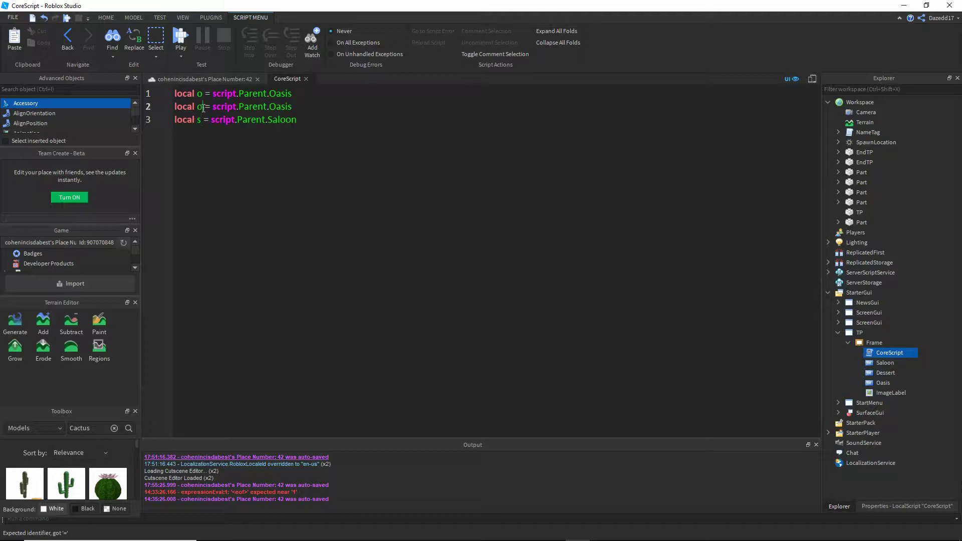
drag(270, 107, 294, 108)
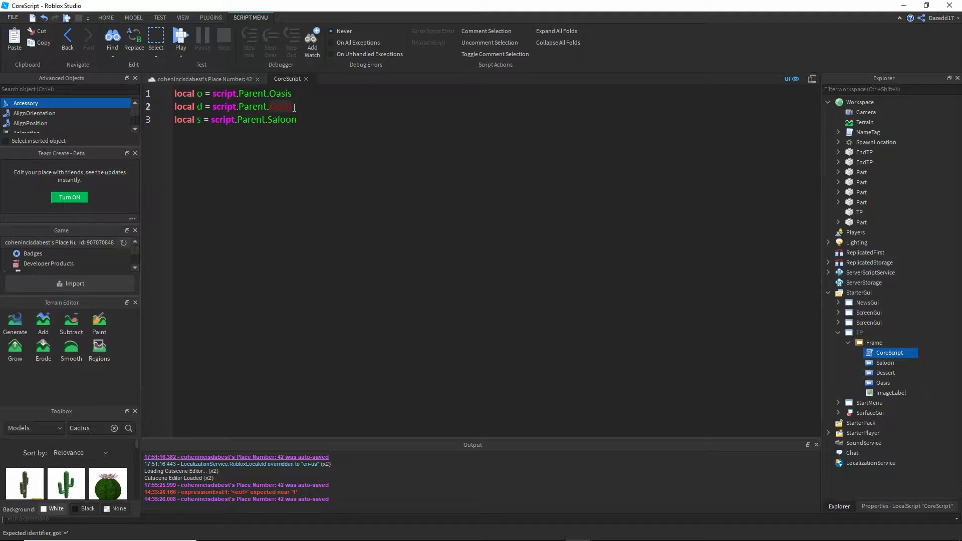
text(Dessert)
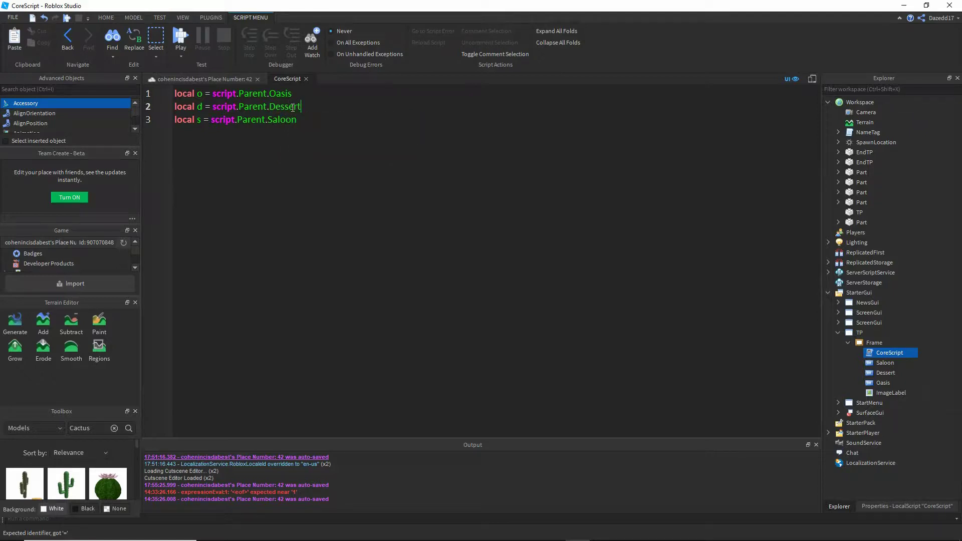
Add a commented divider line of equals signs below the variables, separated by a blank line
click(307, 120)
key(Return)
key(Return)
text(--======================================================--)
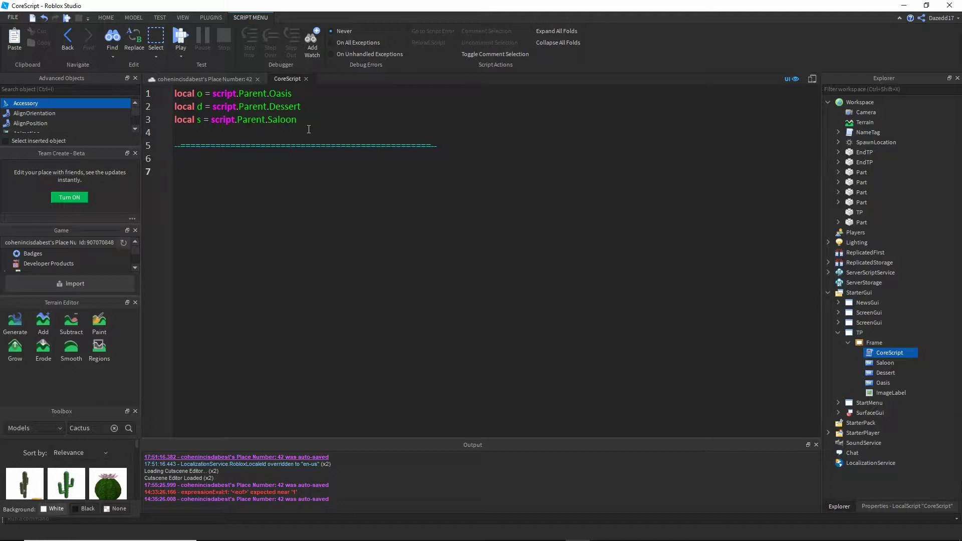
text(script)
key(BackSpace)
key(BackSpace)
key(BackSpace)
key(BackSpace)
key(BackSpace)
key(BackSpace)
Connect an empty function to o.MouseButton1Click below the divider, leaving blank lines in its body
text(o.Mou)
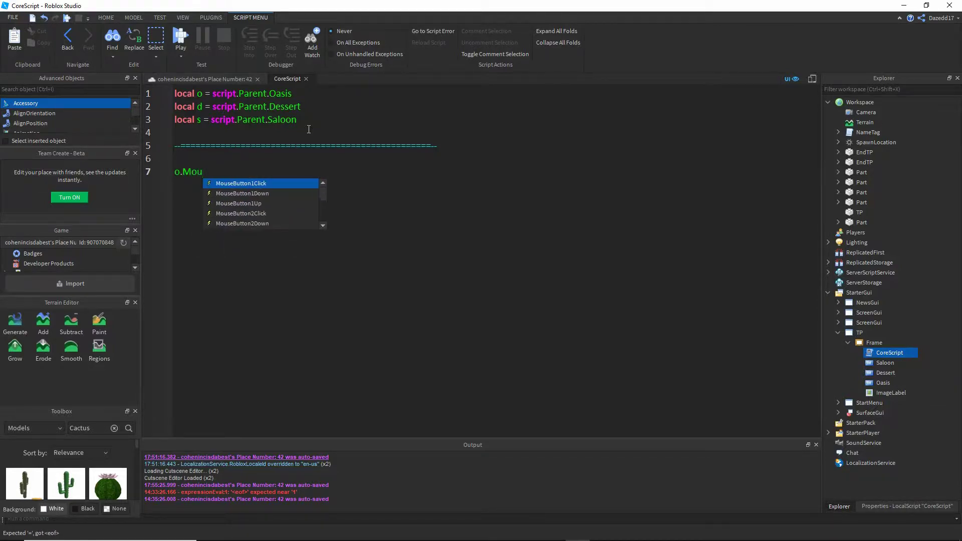
key(Tab)
text(:Con)
key(Tab)
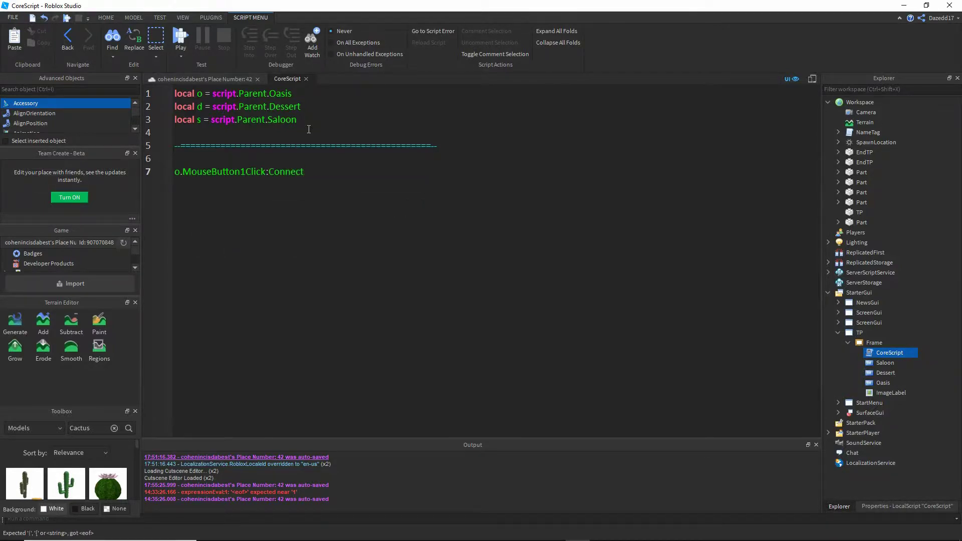
text((function())
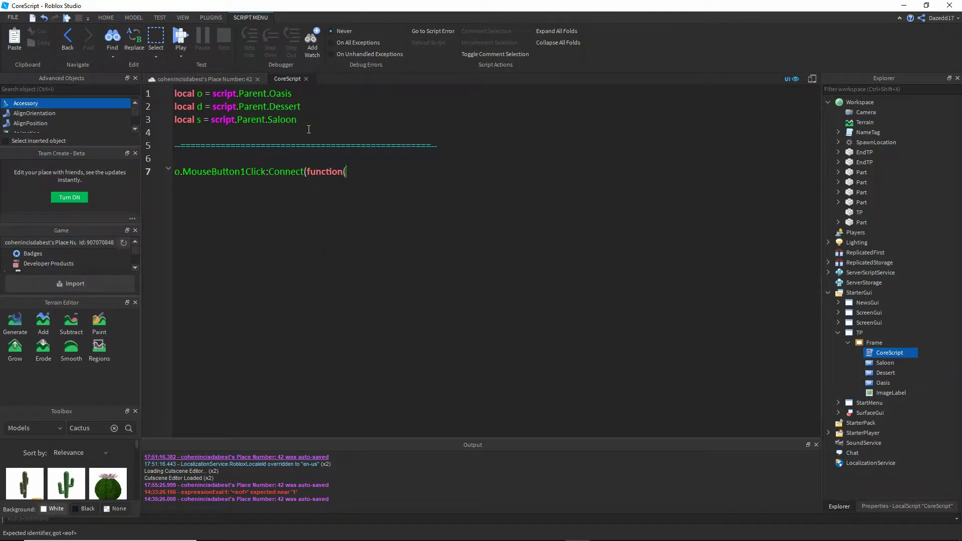
key(Return)
key(Return)
key(Return)
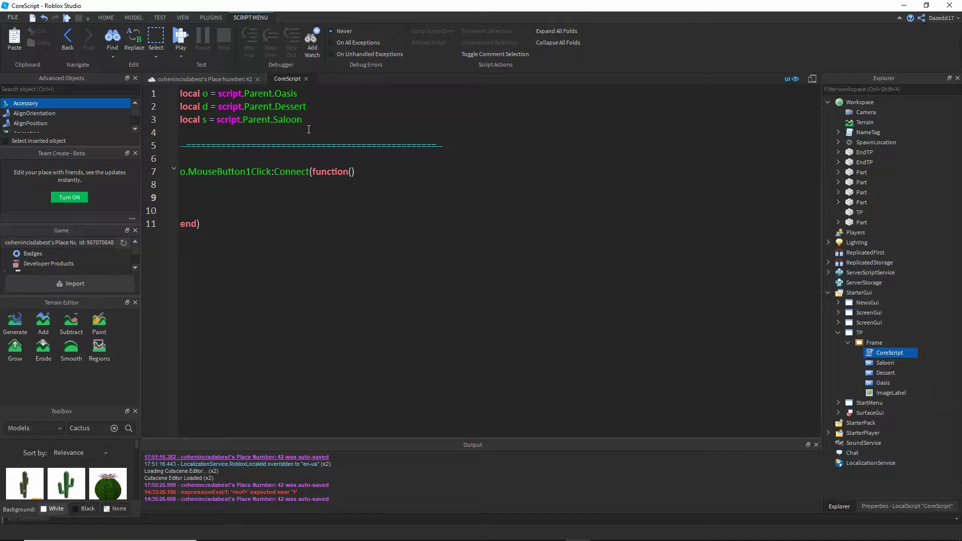
text(script)
key(BackSpace)
key(BackSpace)
key(BackSpace)
key(BackSpace)
key(BackSpace)
key(BackSpace)
Add local plr = game.Players.LocalPlayer below the Saloon variable
click(310, 124)
key(Return)
text(l)
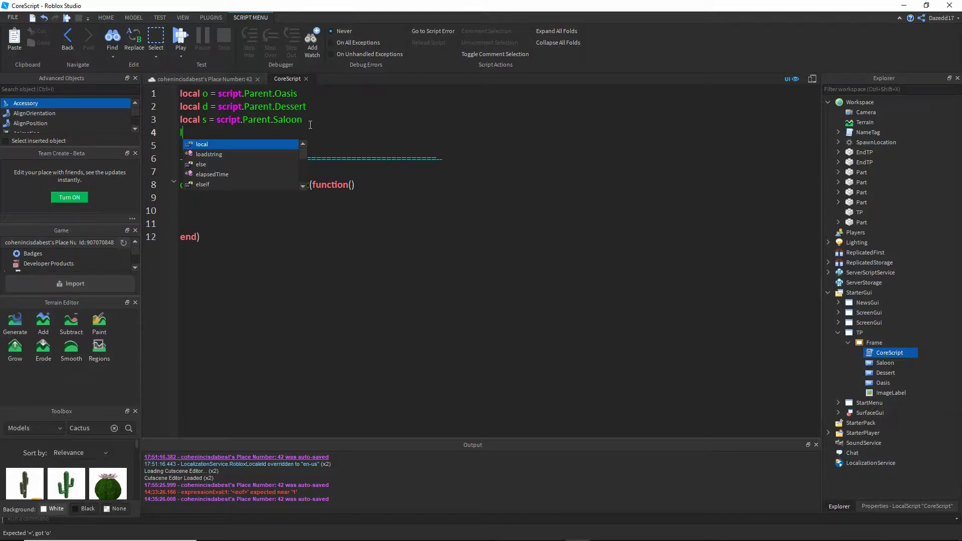
text(ocal plr)
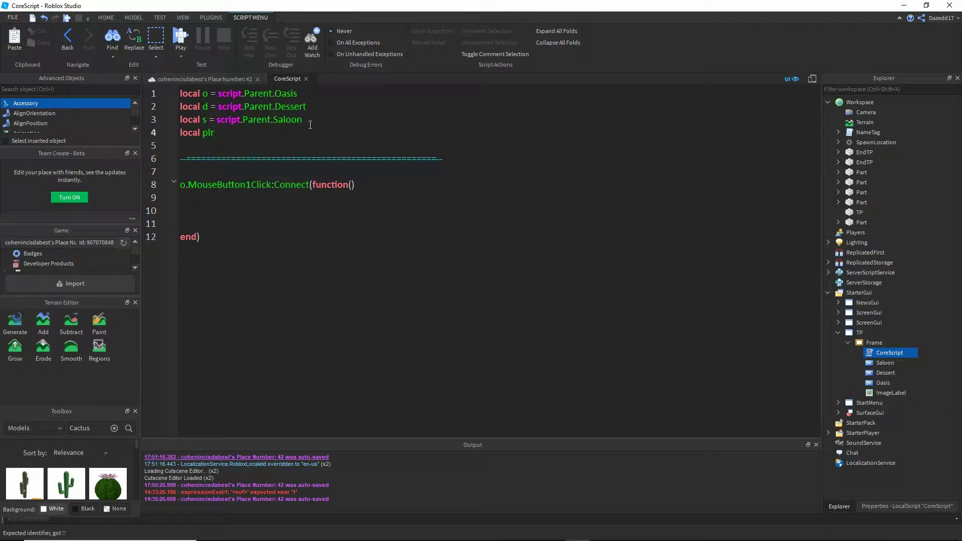
text( = game.Playe)
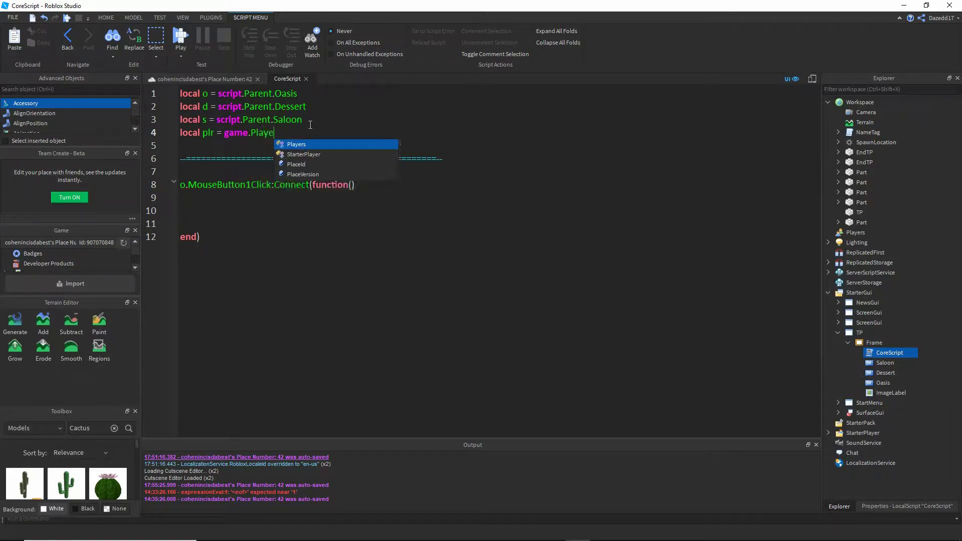
key(Tab)
text(.L)
key(Tab)
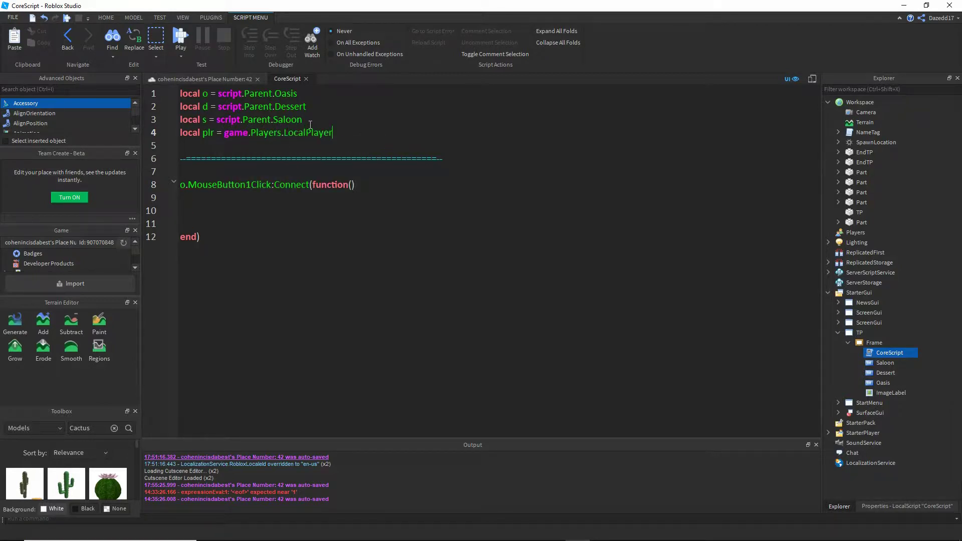
Add local chr = plr.Character below the plr variable
key(Return)
text(local )
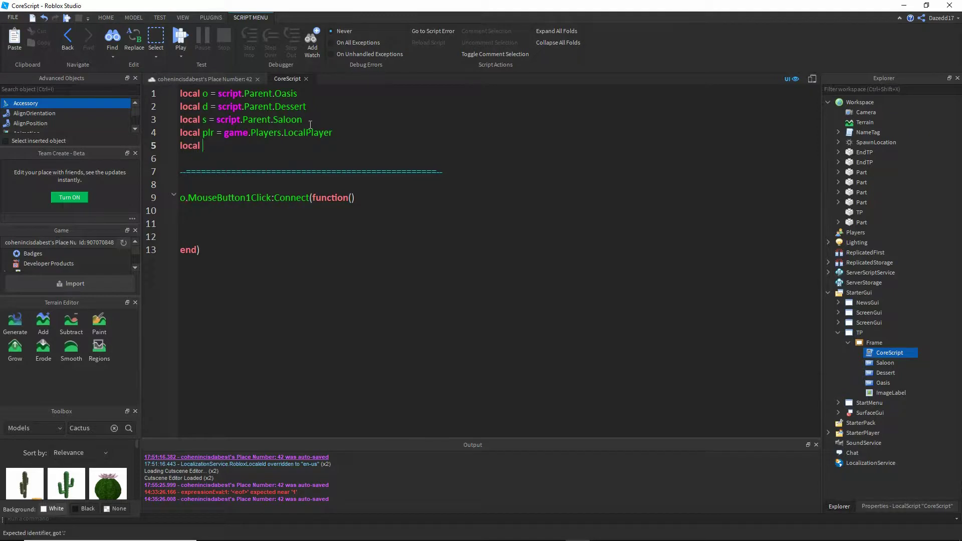
text(chr = plr.Character)
In the body of the o click function, begin the line chr.HumanoidRootPart.CFrame = game.Workspace.Oasis
click(210, 231)
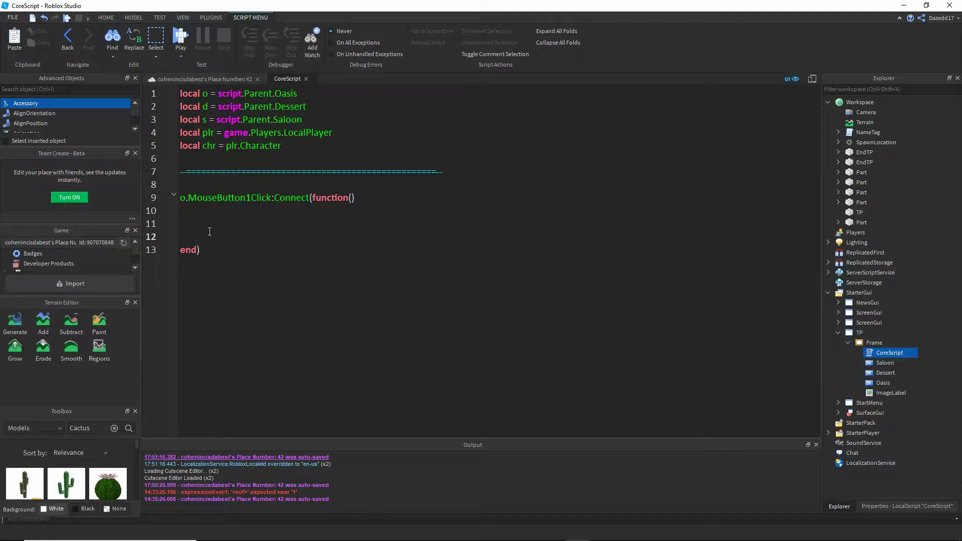
key(Up)
text(chr.HumanoidRootPart:)
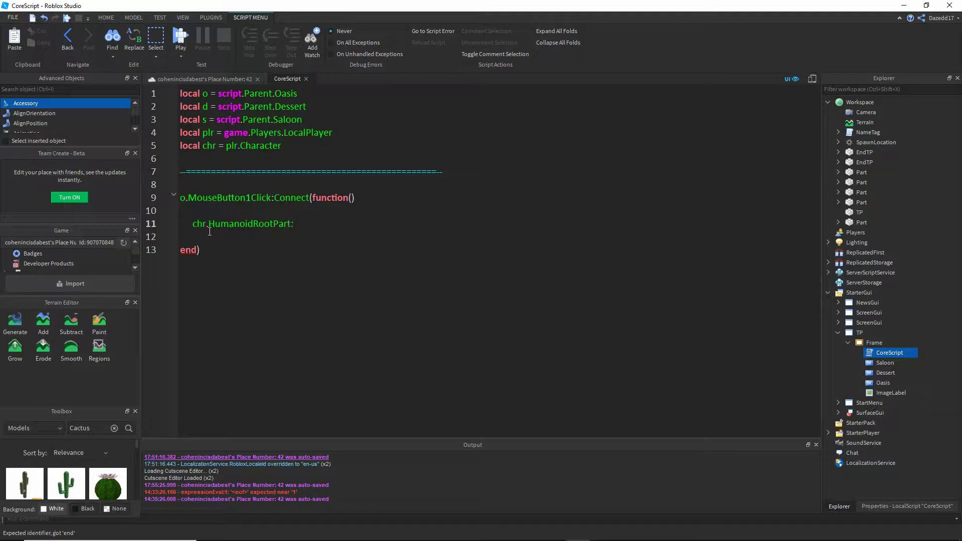
text(.Fr)
key(BackSpace)
key(BackSpace)
text(Cfr)
key(BackSpace)
key(BackSpace)
text(Frame = game.)
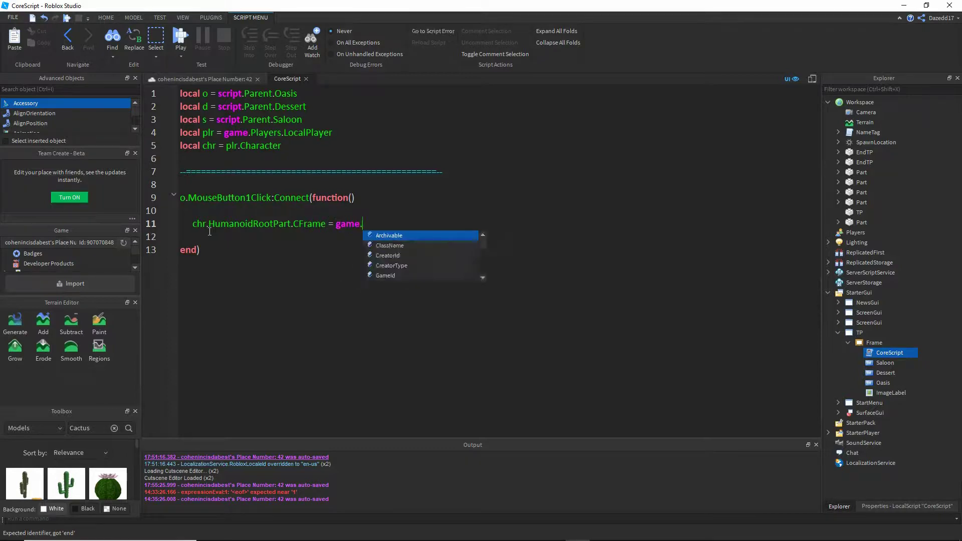
text(Workspace.)
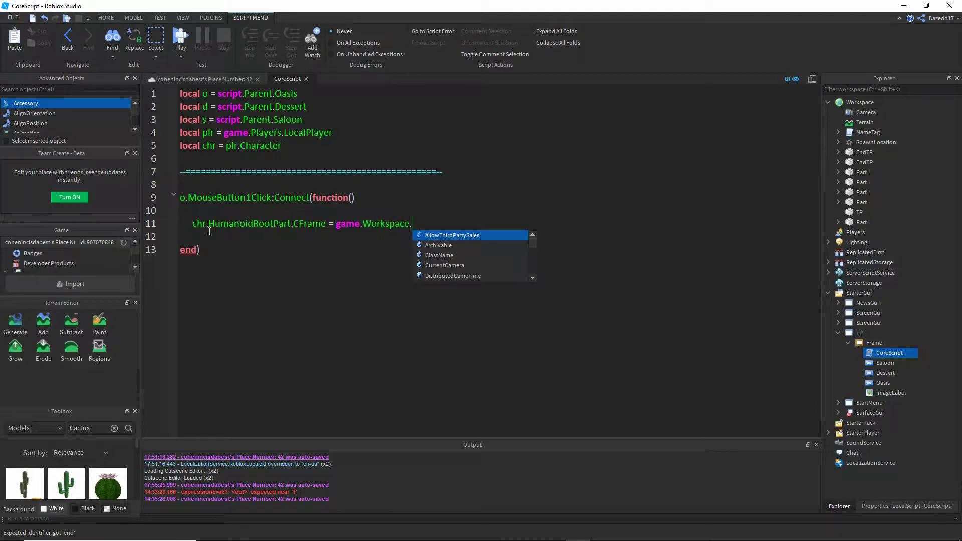
text(Oasis.)
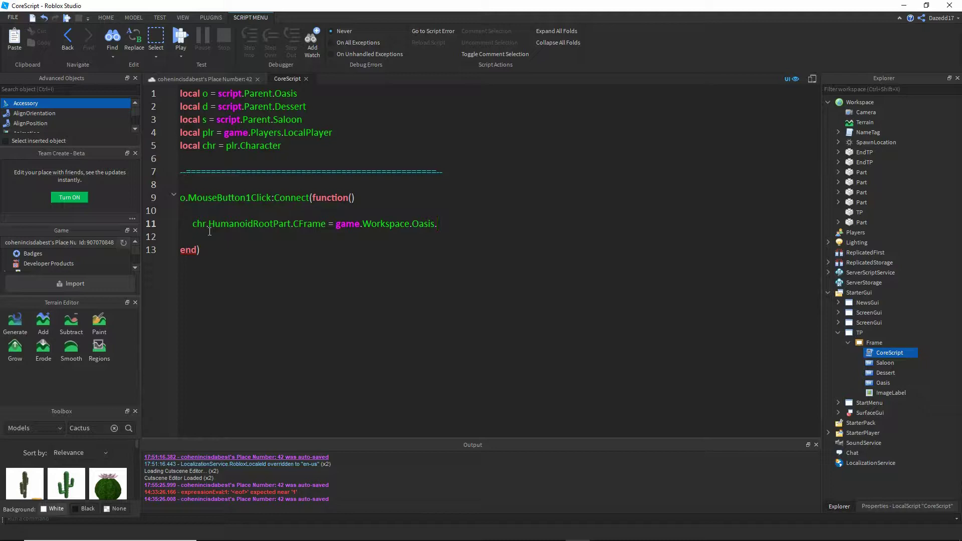
text(CFrame +)
key(BackSpace)
key(BackSpace)
key(BackSpace)
key(BackSpace)
key(BackSpace)
key(BackSpace)
key(BackSpace)
key(BackSpace)
key(BackSpace)
key(BackSpace)
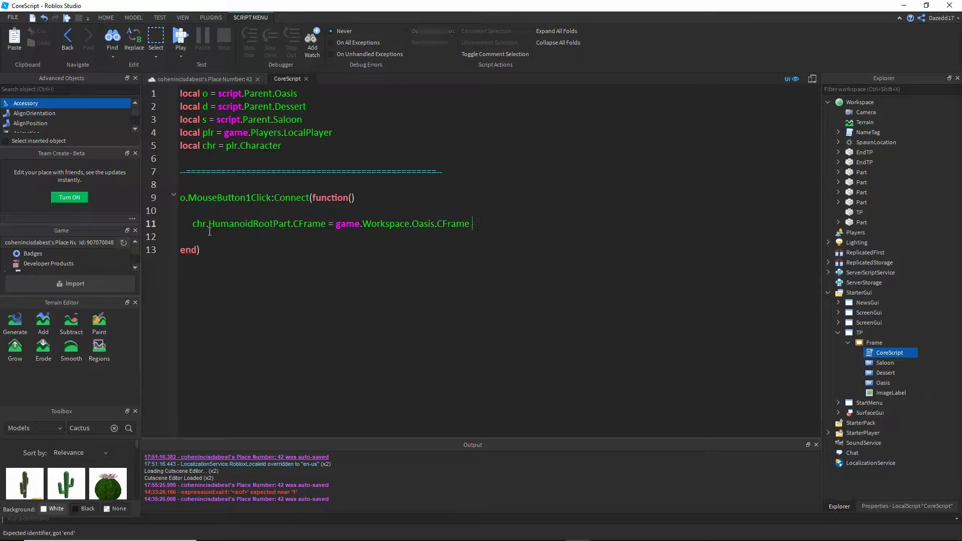
Complete the Oasis assignment with .Spawn.CFrame + Vector3.new (0,3,0)
text(.Spawn.CFrame + V)
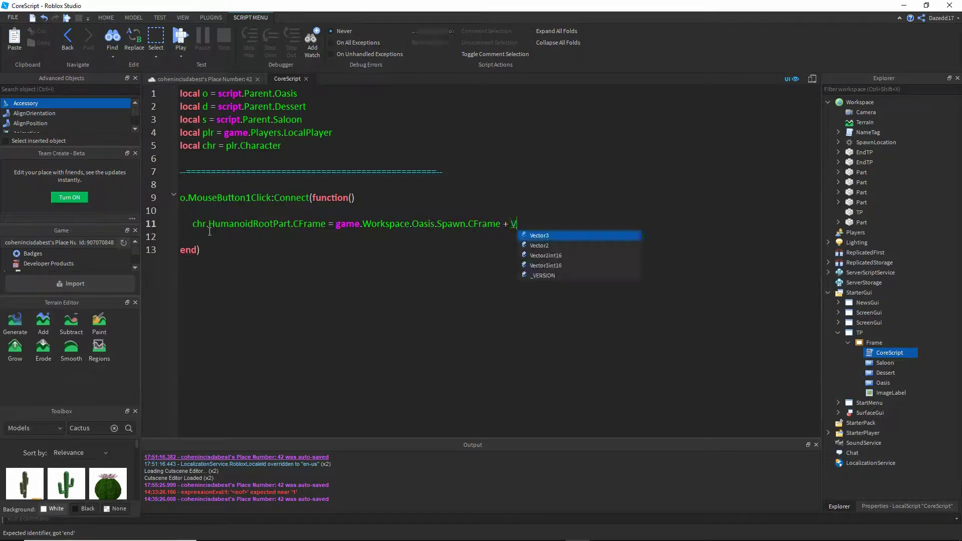
text(ector3.new)
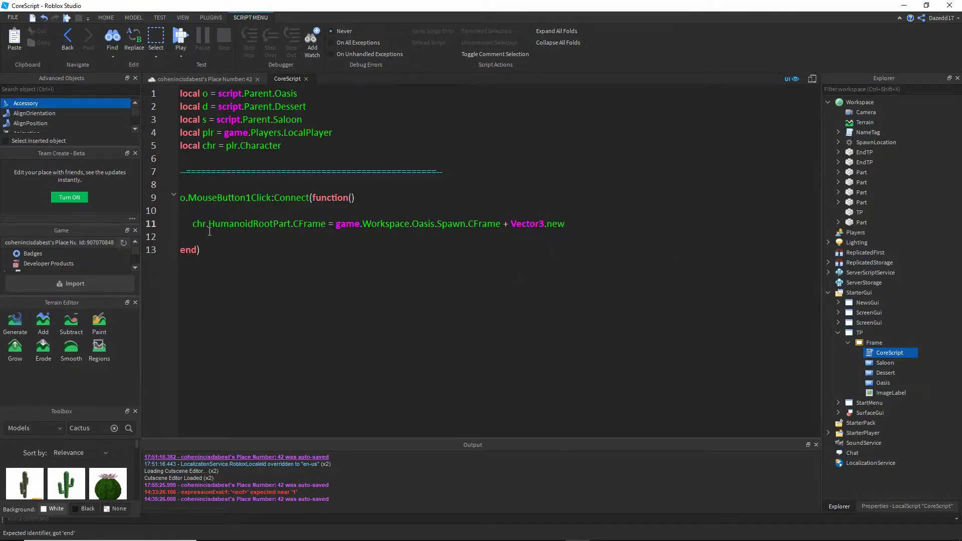
text( (0,)
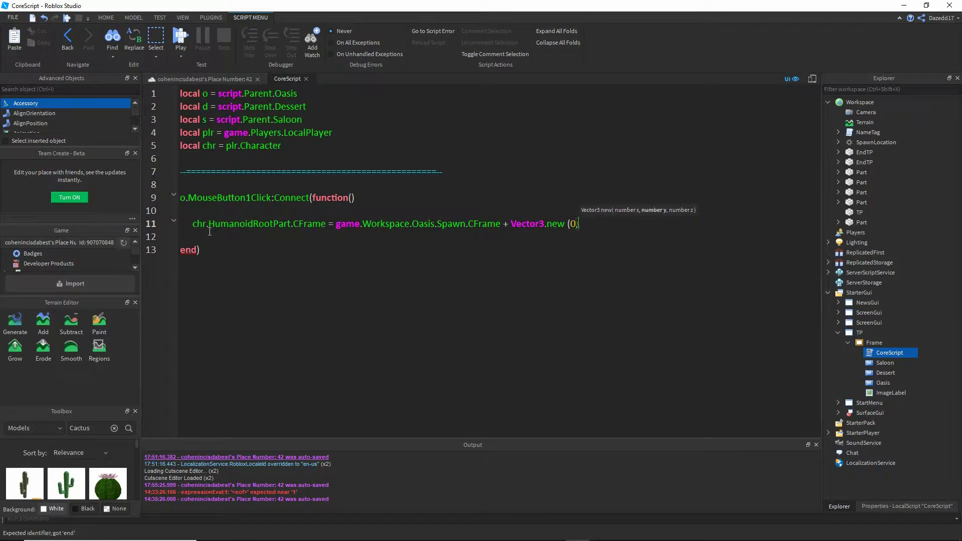
text(3,0))
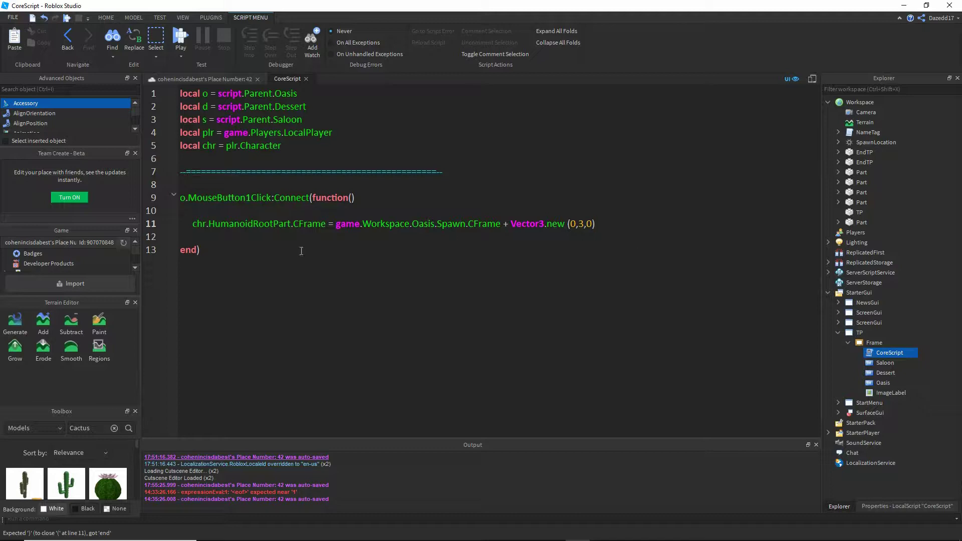
Duplicate the whole o.MouseButton1Click function twice below the original, separating the blocks with blank lines
click(220, 249)
key(Return)
key(Return)
drag(219, 249, 176, 236)
click(187, 269)
text(o.MouseButton1Click:Connect(function()  	chr.HumanoidRootPart.CFrame = game.Workspace.Oasis.Spawn.CFrame + Vector3.new (0,3,0)  end))
text(o.MouseButton1Click:Connect(function()  	chr.HumanoidRootPart.CFrame = game.Workspace.Oasis.Spawn.CFrame + Vector3.new (0,3,0)  end))
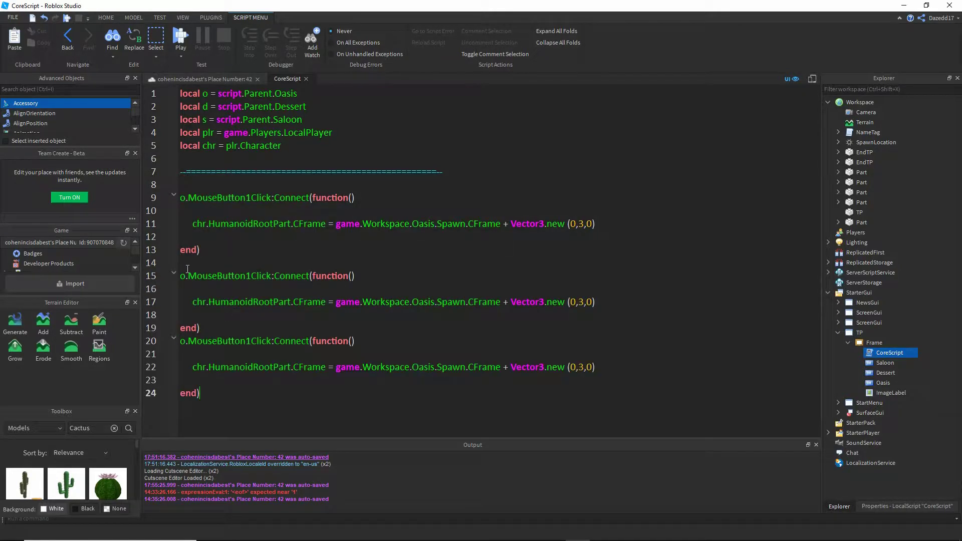
key(Return)
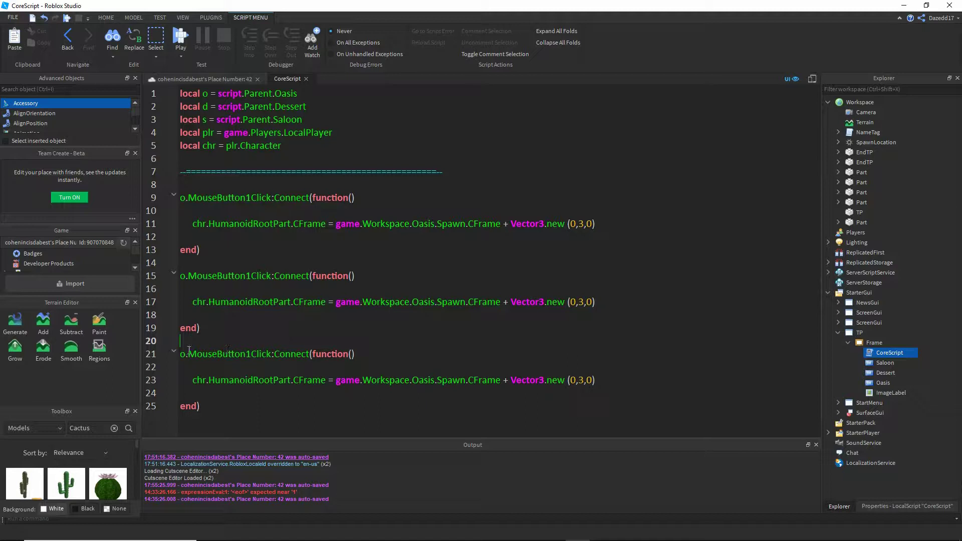
Change the button variable to s in the second click function and to d in the third
click(188, 353)
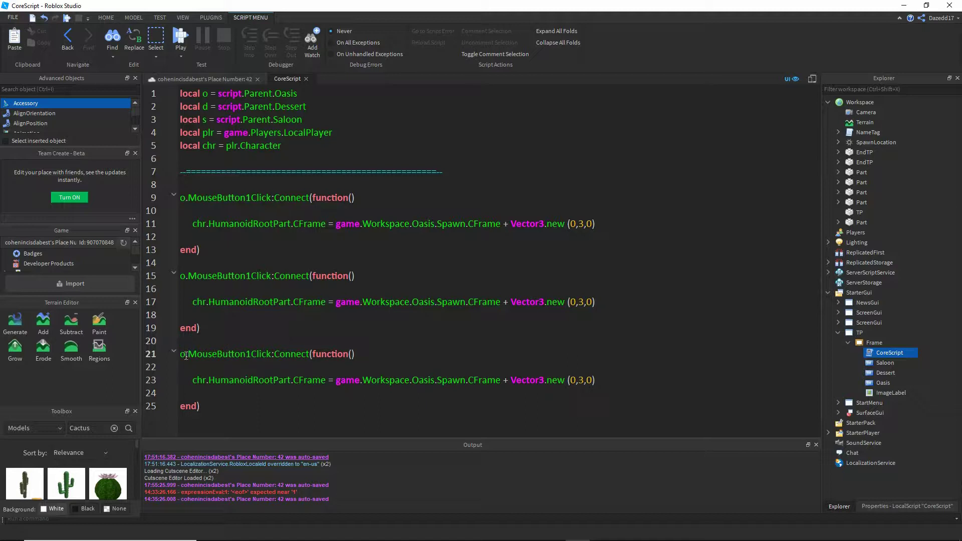
click(186, 278)
key(BackSpace)
text(s)
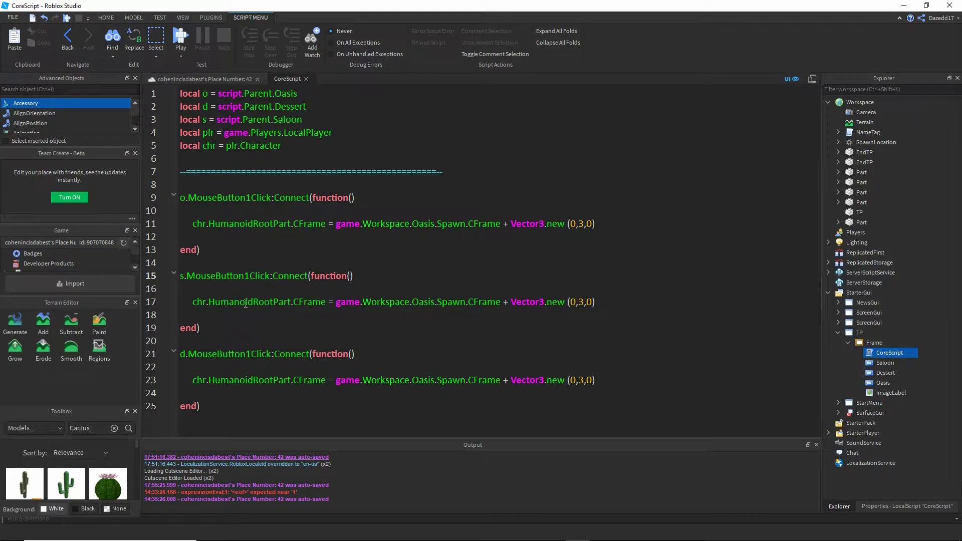
Replace Oasis with Saloon in the s function's teleport line and with Dessert in the d function's line
drag(411, 302, 436, 303)
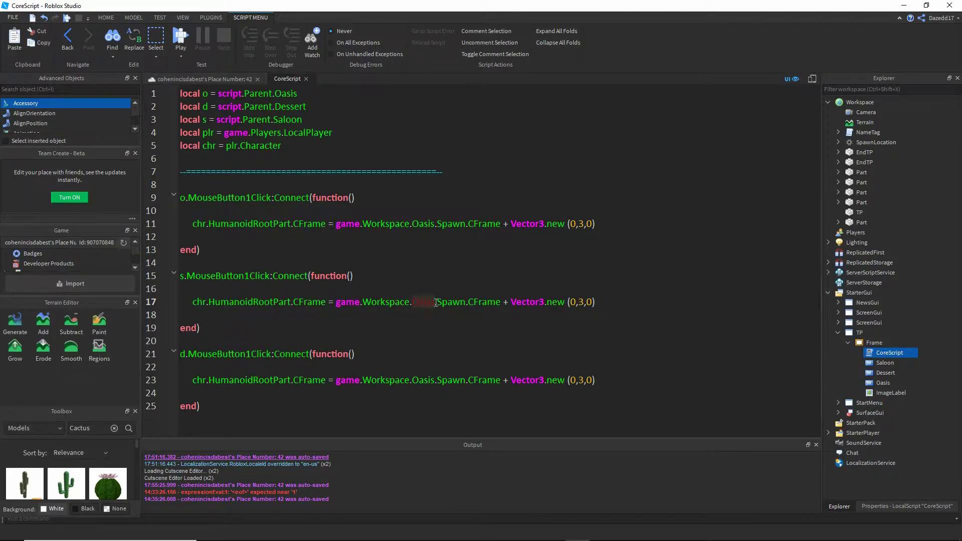
text(Saloon)
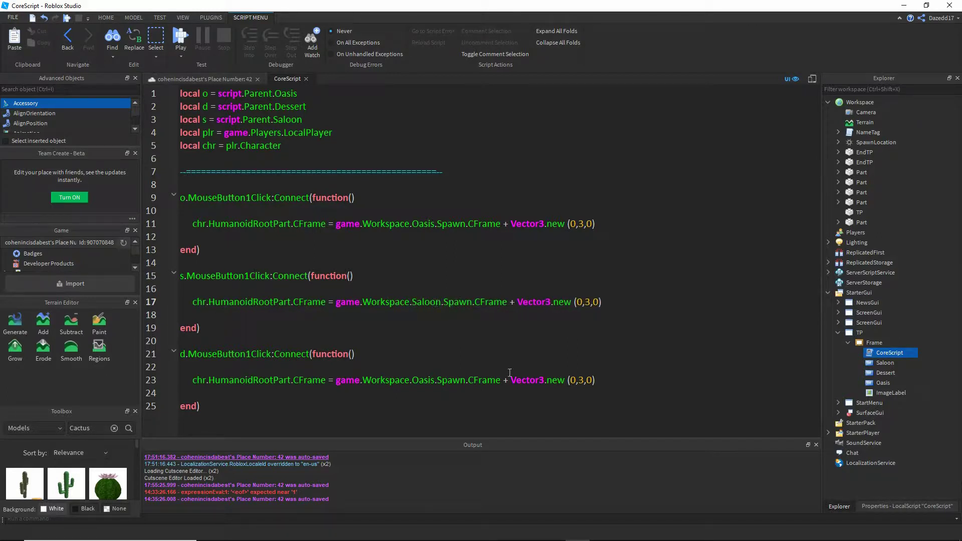
drag(413, 381, 434, 380)
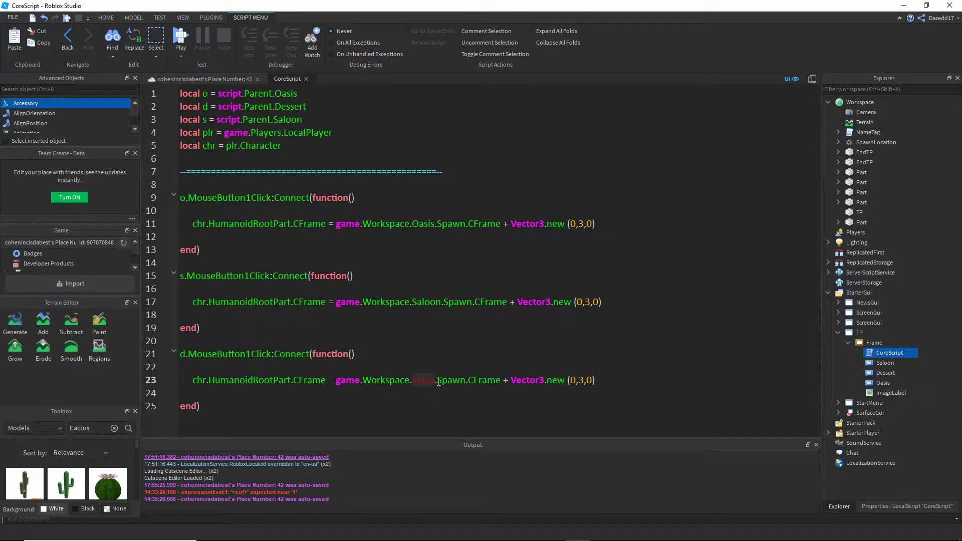
text(Dessert)
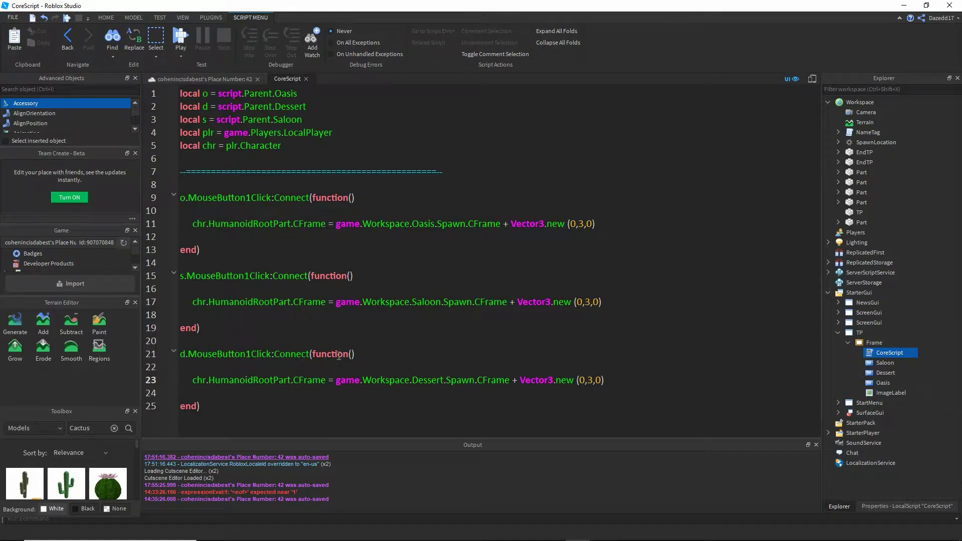
Add a commented divider line of equals signs below the last click function, with blank lines around it
click(232, 406)
key(Return)
key(Return)
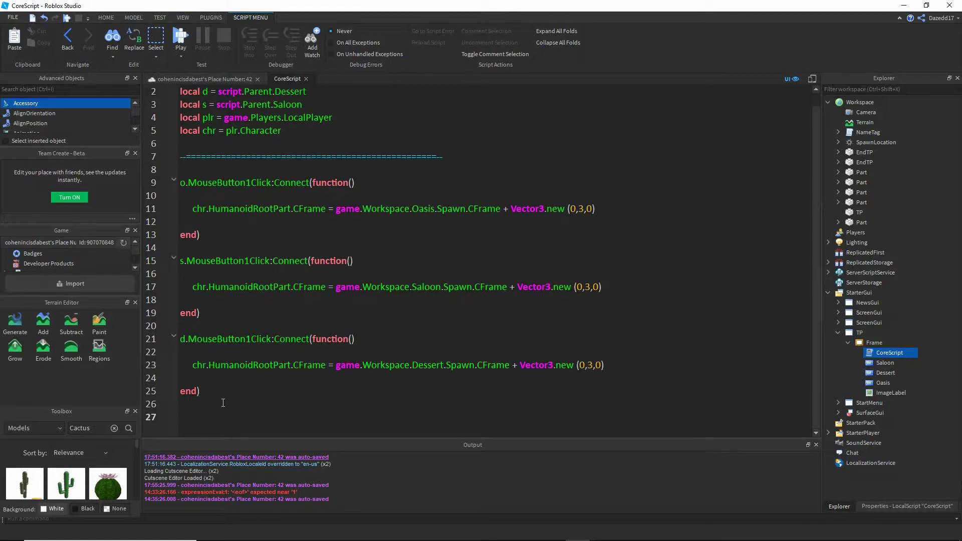
text(--=========================================-)
key(Return)
key(Return)
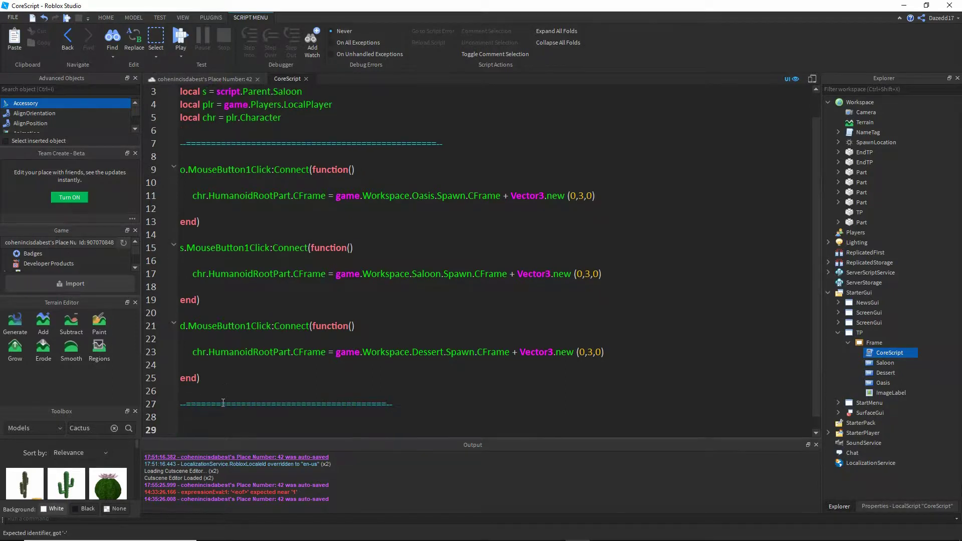
text(used i)
key(BackSpace)
key(BackSpace)
key(BackSpace)
key(BackSpace)
key(BackSpace)
key(BackSpace)
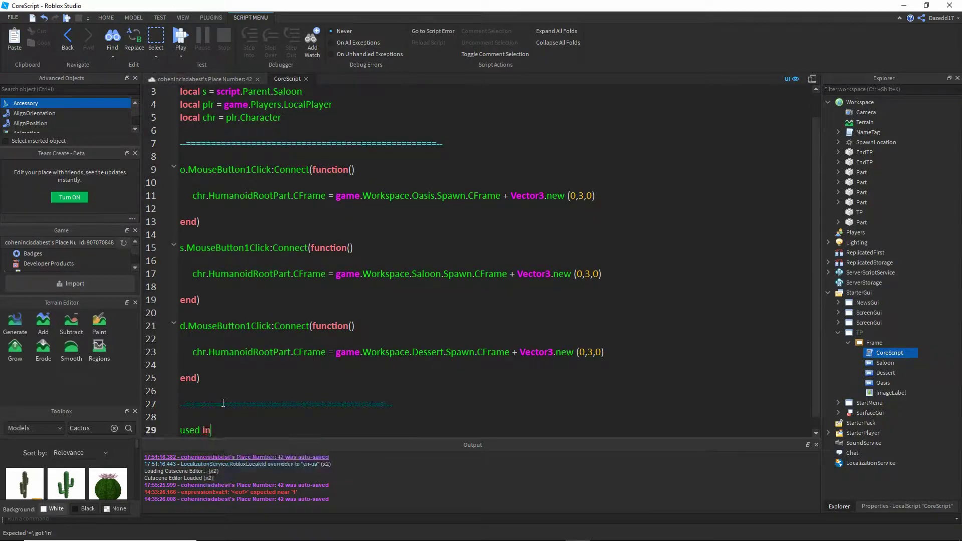
Add the comment "-- {{ used in HE4T's tutorial: How to Make a World Map (Teleportation)" below the divider
text(-- { us)
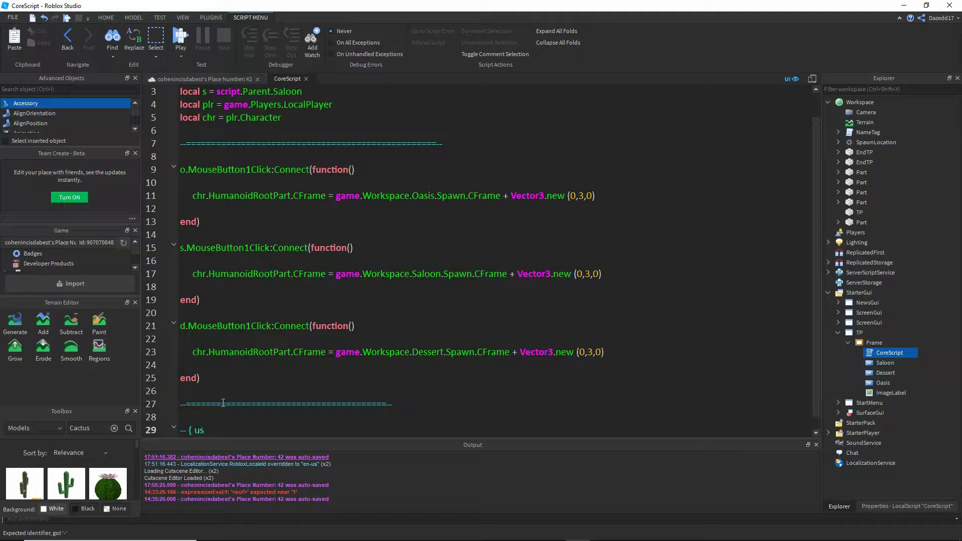
key(BackSpace)
key(BackSpace)
key(BackSpace)
text({ used in HE4T)
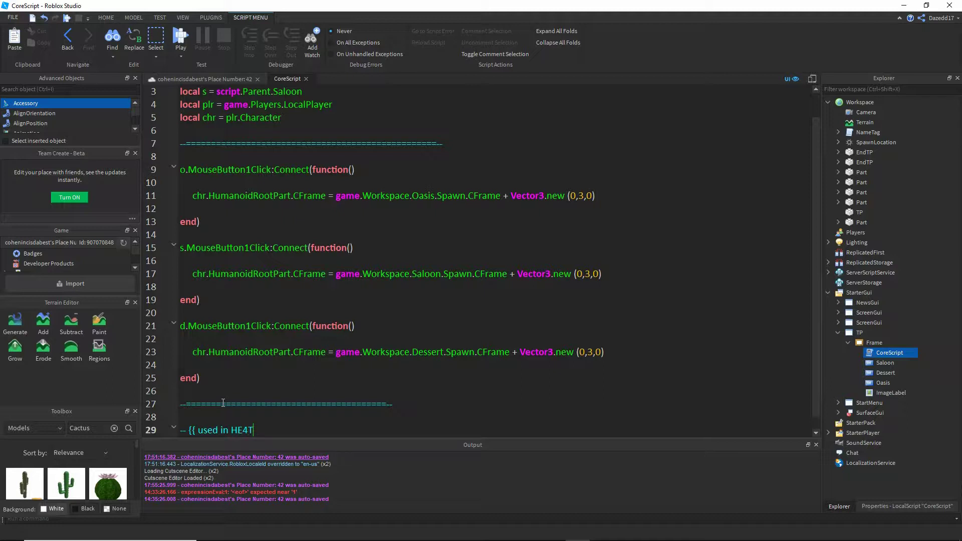
text('s tutorial:  How to Make a W)
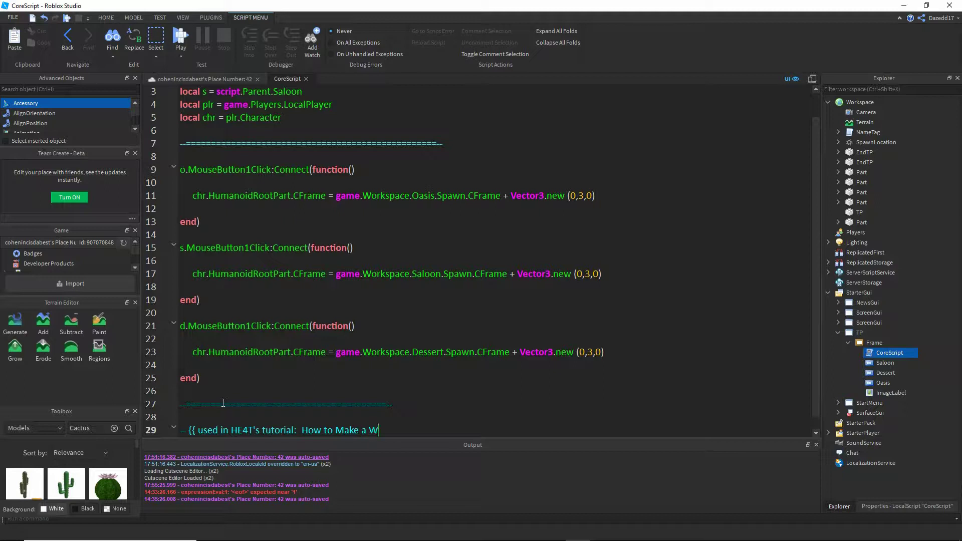
text(orld Map (Teleportation)
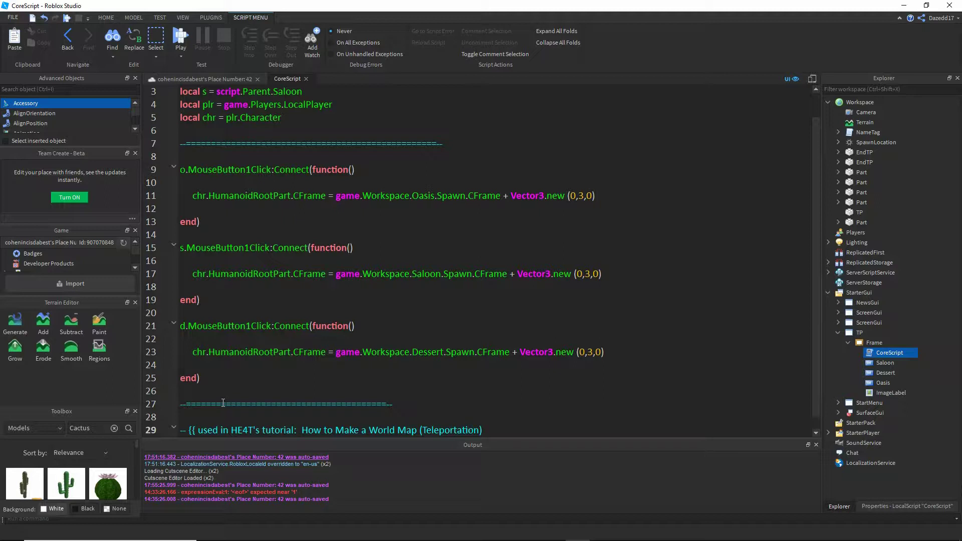
key(Return)
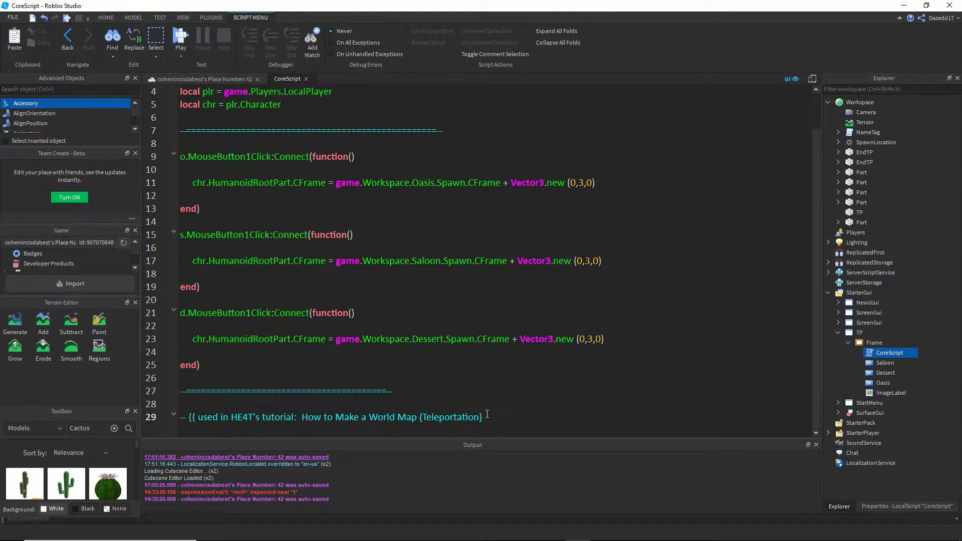
key(Return)
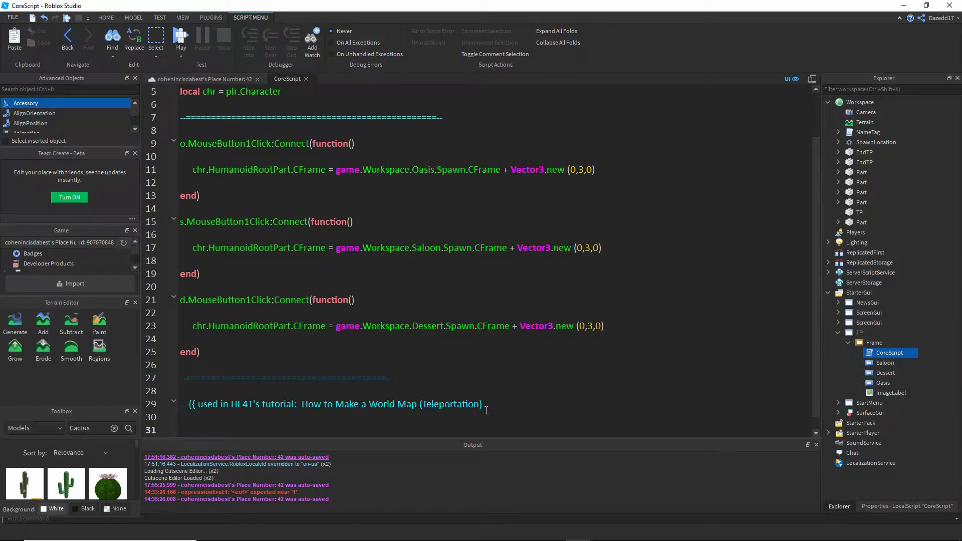
text(fo)
key(BackSpace)
key(BackSpace)
key(BackSpace)
key(BackSpace)
key(BackSpace)
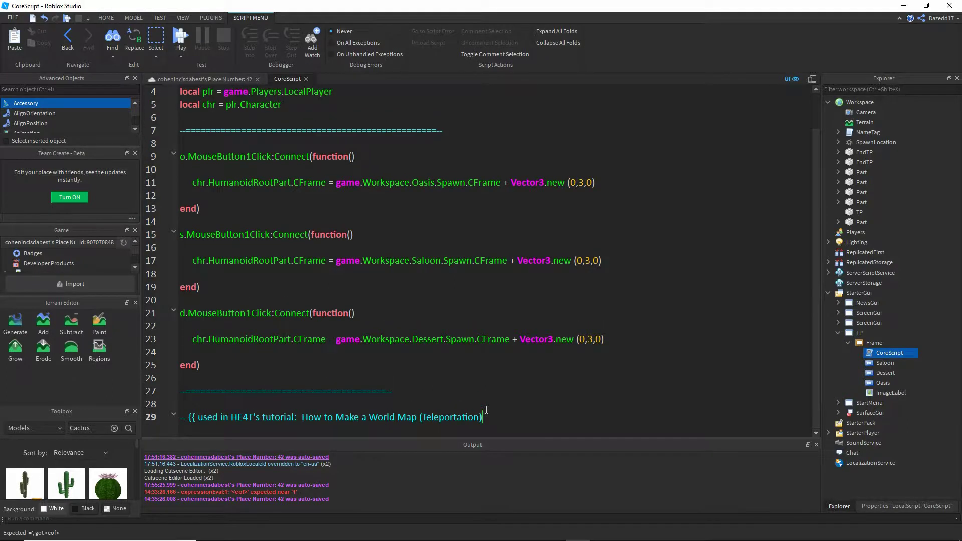
Remove the opening braces from the tutorial comment and close the CoreScript
double_click(192, 417)
key(BackSpace)
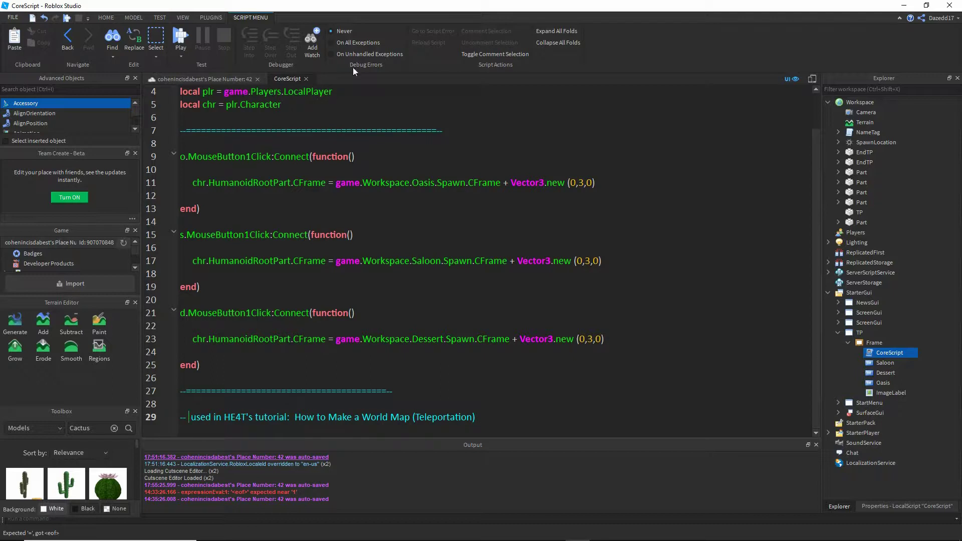
click(307, 79)
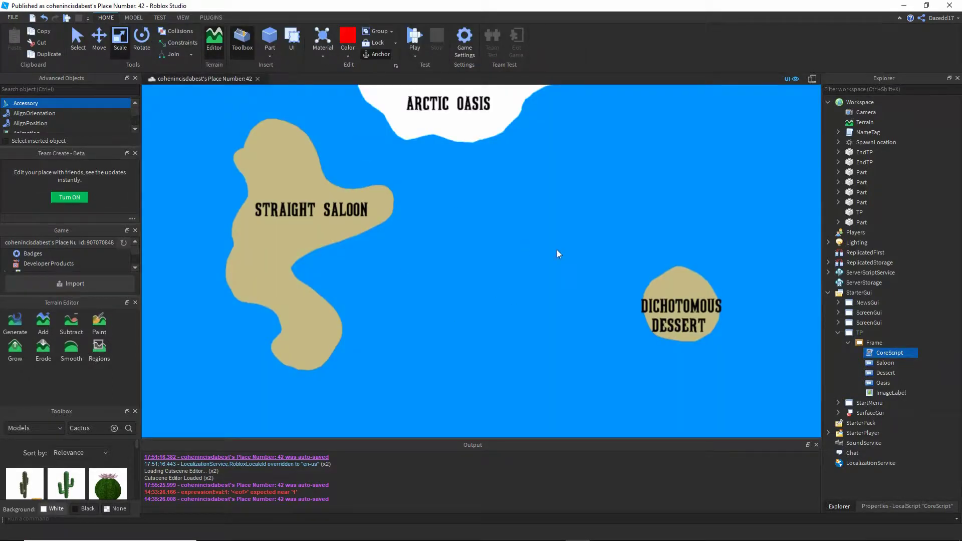
Turn off Visible for the Frame in the TP GUI
click(875, 343)
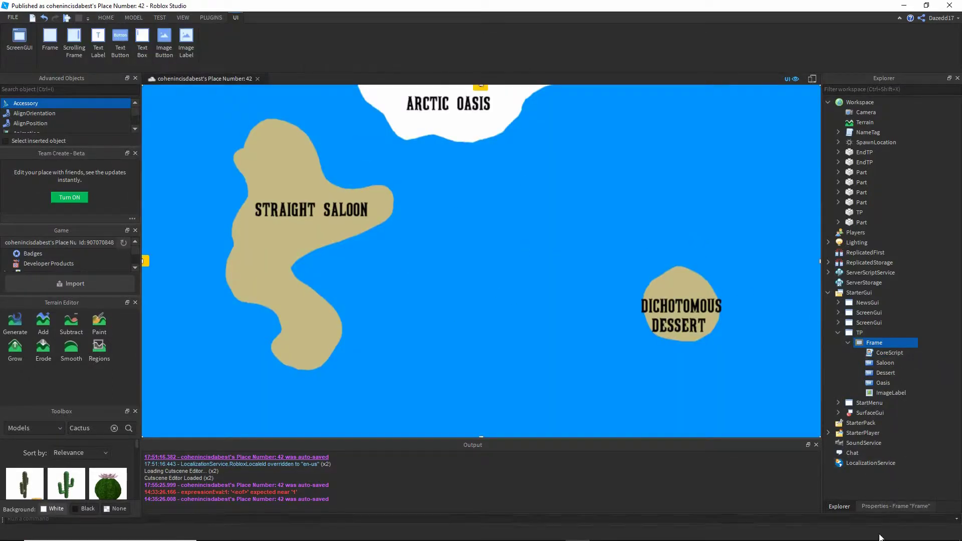
click(875, 507)
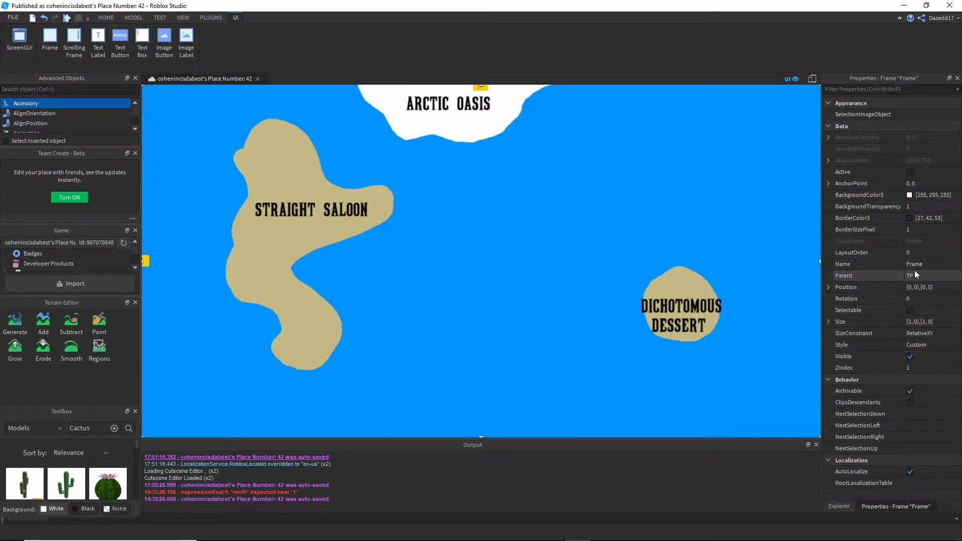
click(910, 357)
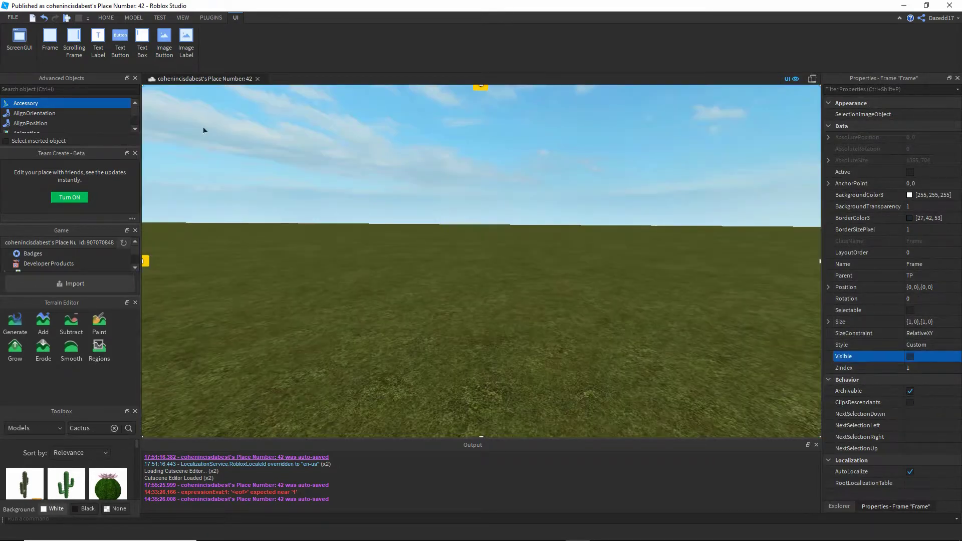
Scale the block part near the grass island's edge to about 37.8 × 31.56 × 30.75 studs
click(399, 289)
right_drag(399, 290, 416, 288)
right_drag(492, 279, 503, 274)
scroll(593, 227, up, 10)
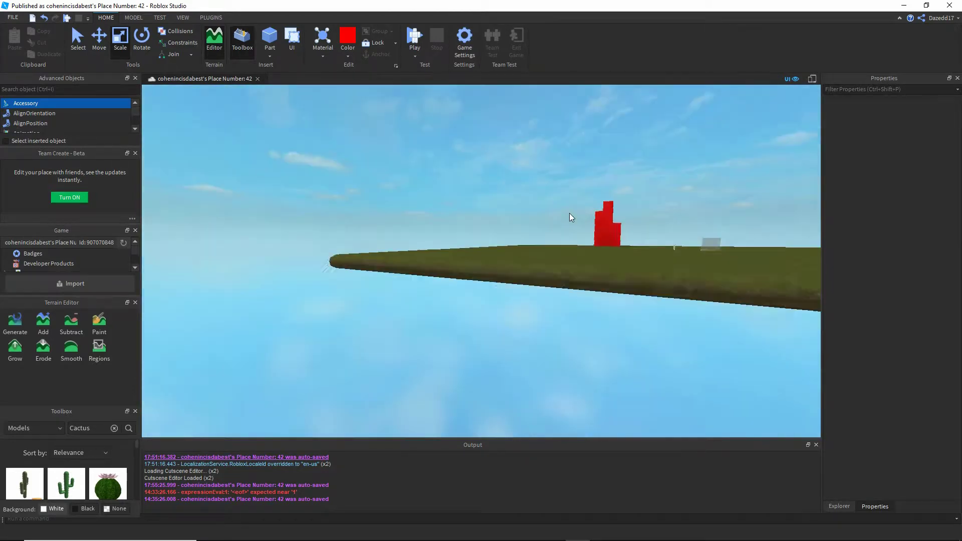
right_drag(579, 227, 579, 226)
click(480, 258)
drag(472, 237, 476, 150)
right_drag(505, 234, 505, 234)
drag(500, 239, 634, 230)
drag(556, 230, 595, 235)
Color the large block near the grass island's edge Lapis blue
click(348, 55)
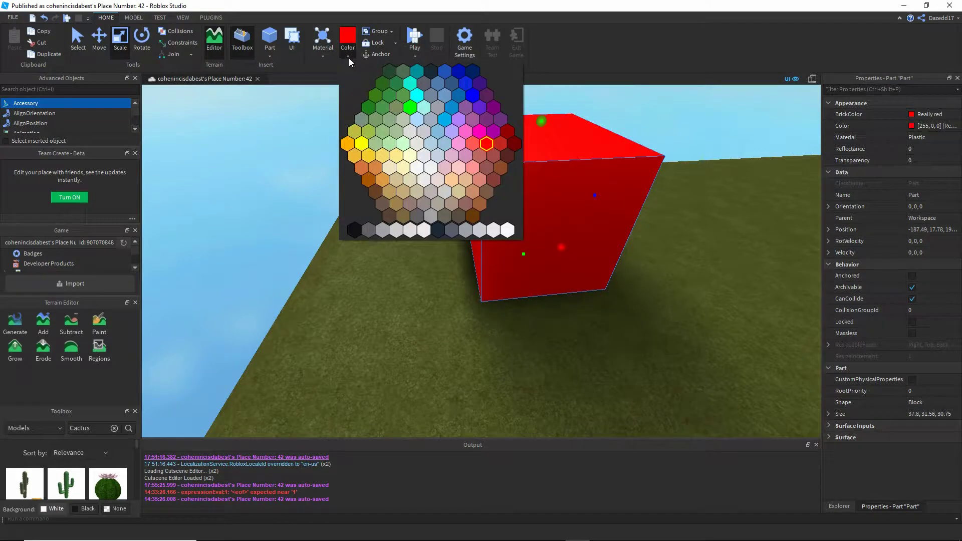
click(461, 82)
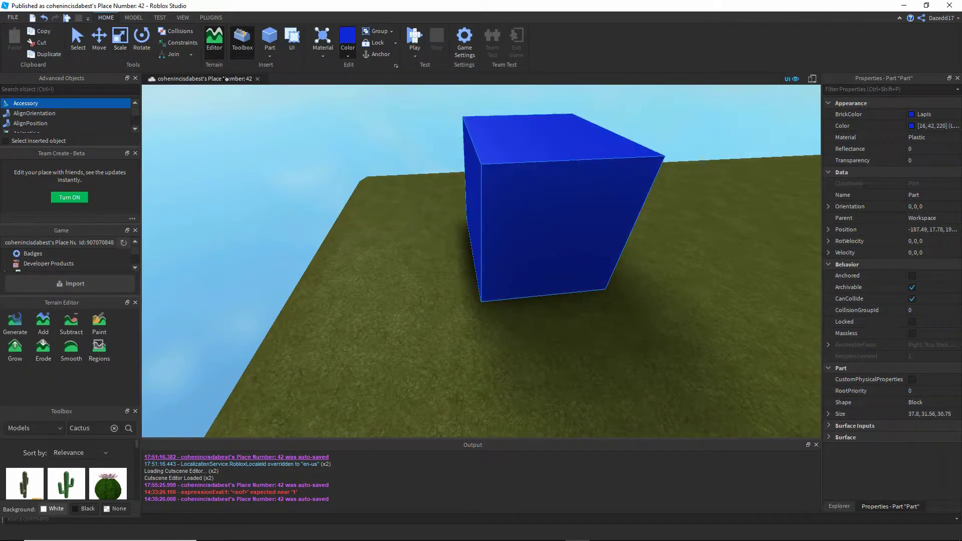
key(ctrl+2)
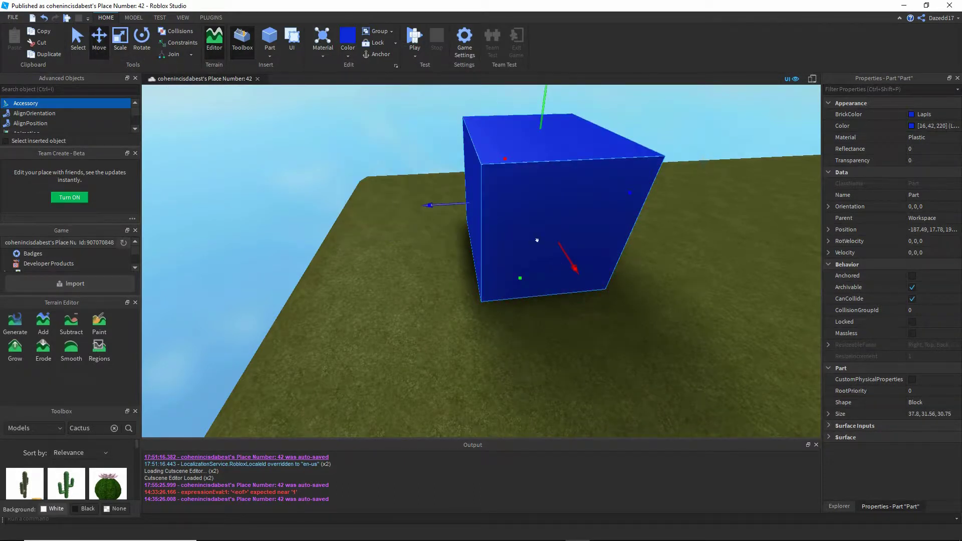
Insert a small block part on top of the blue block and widen it to a roughly square footprint
click(840, 506)
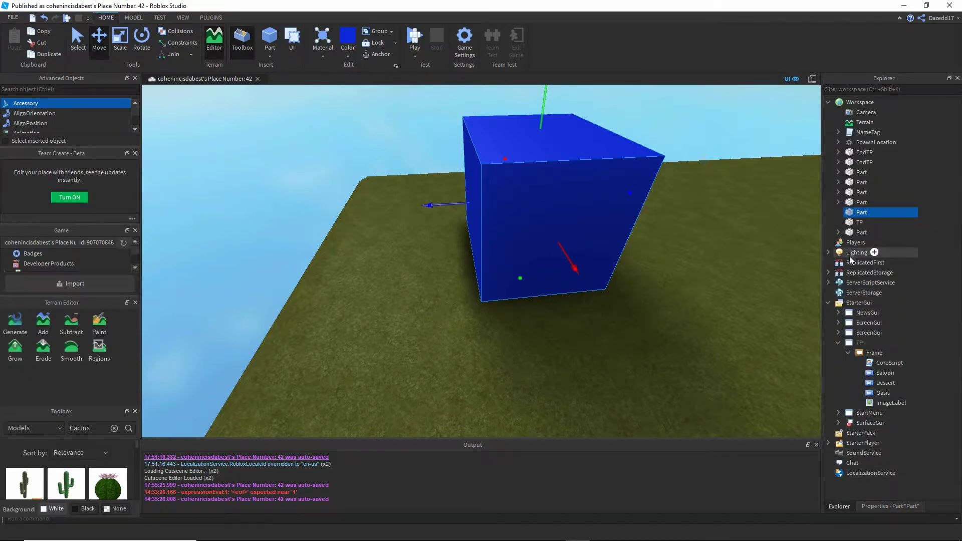
mouse_move(873, 213)
scroll(556, 231, up, 5)
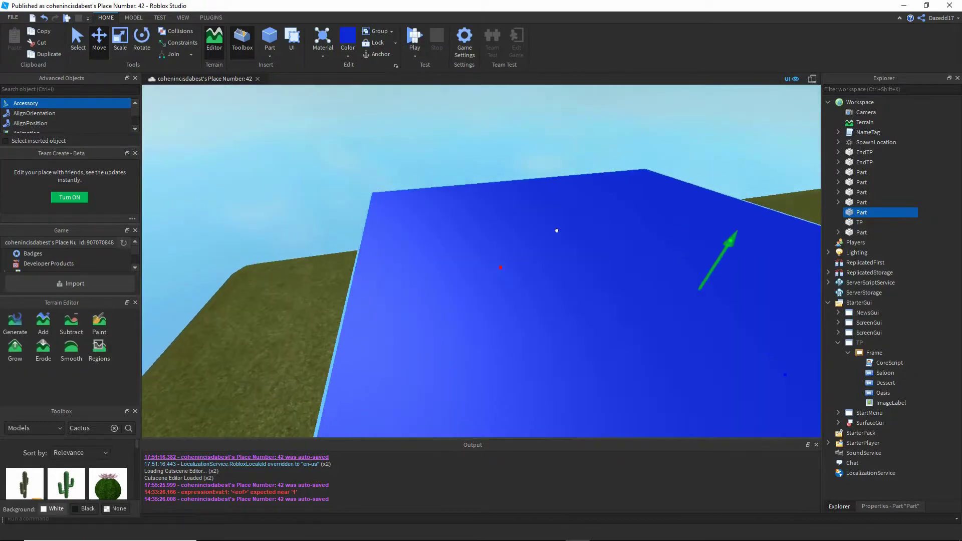
scroll(556, 231, up, 5)
click(513, 153)
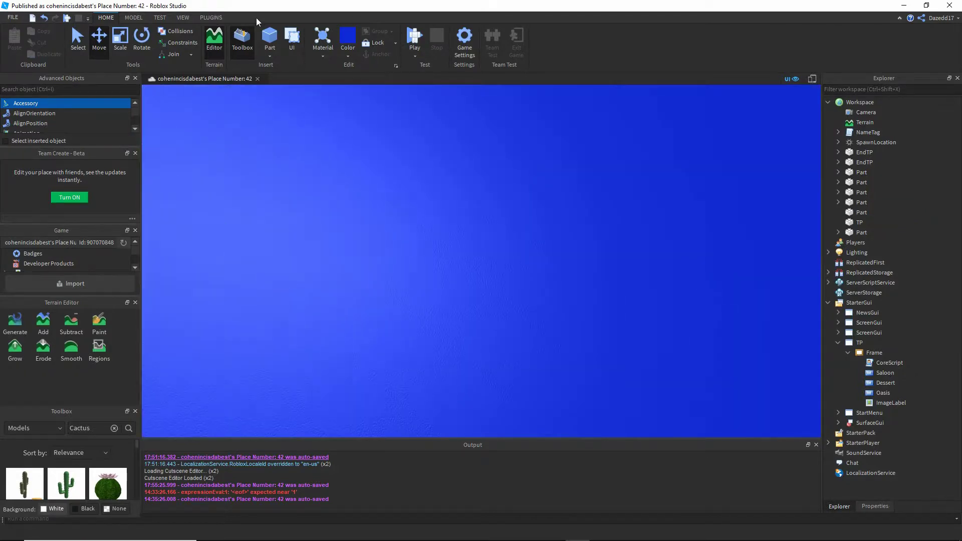
click(270, 36)
key(f)
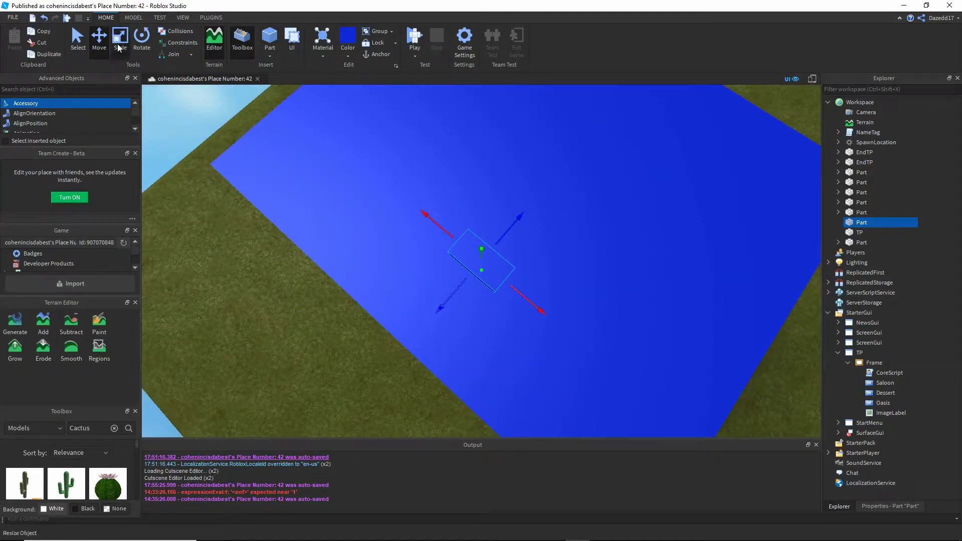
click(120, 37)
drag(510, 234, 517, 194)
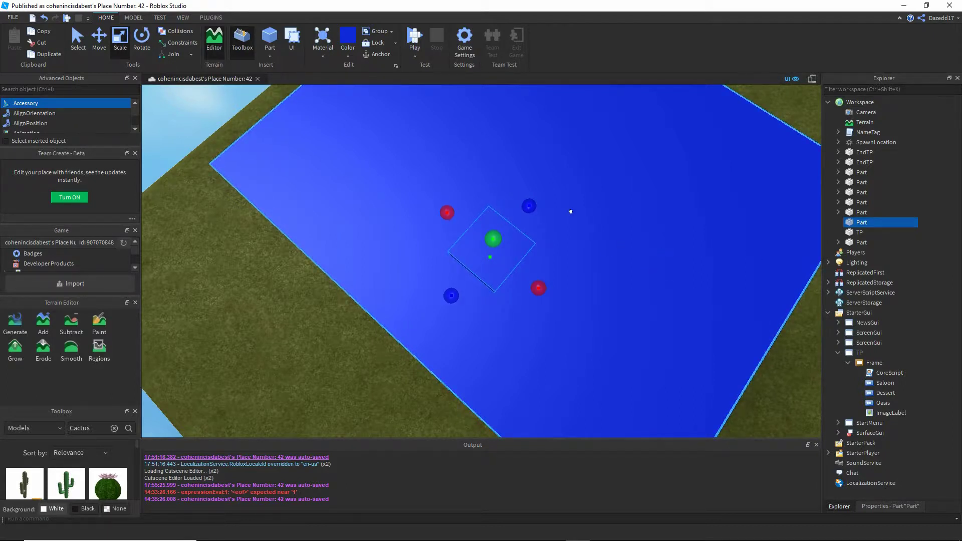
Rename the small part on top of the blue block as Spawn
double_click(862, 223)
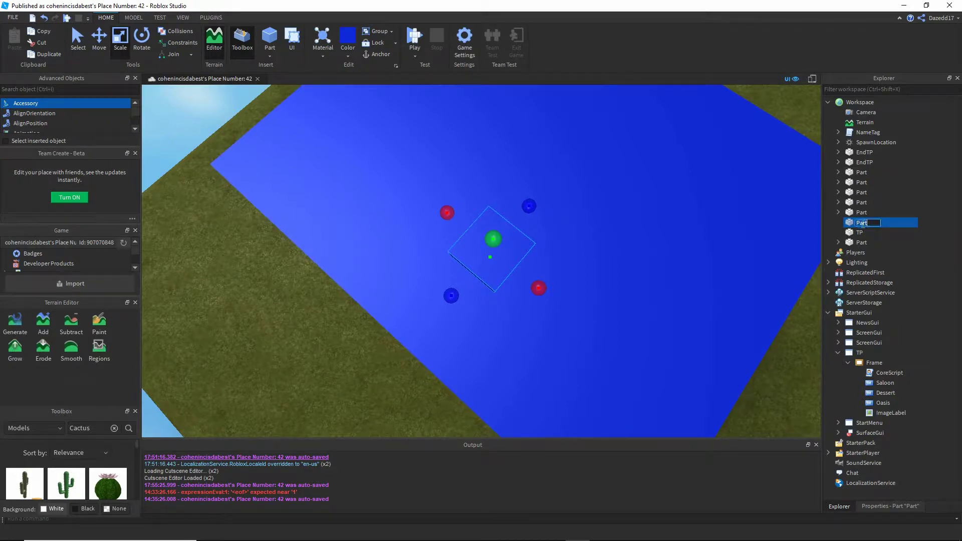
text(Spawn)
key(Return)
Group the Spawn part with the large blue block into a model and name the model Saloon
ctrl+click(694, 275)
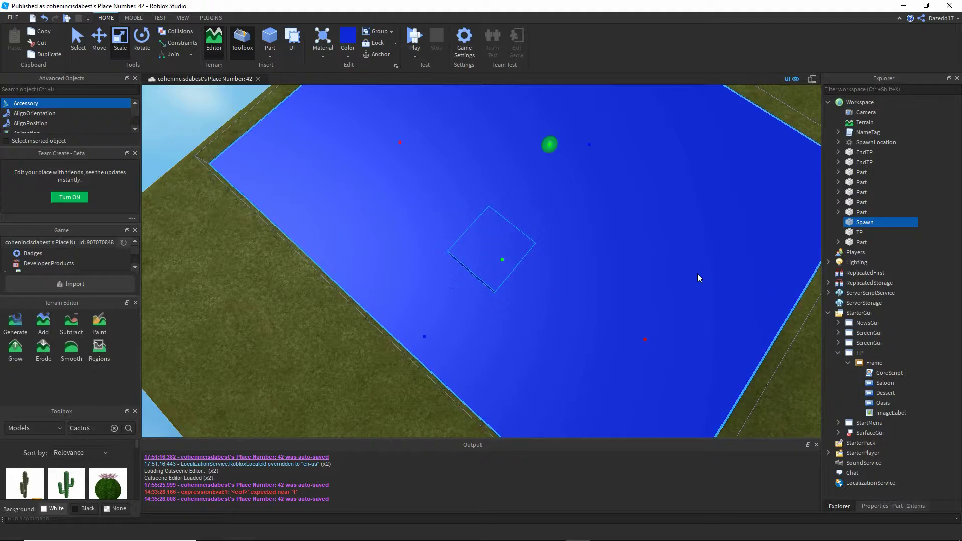
key(ctrl+g)
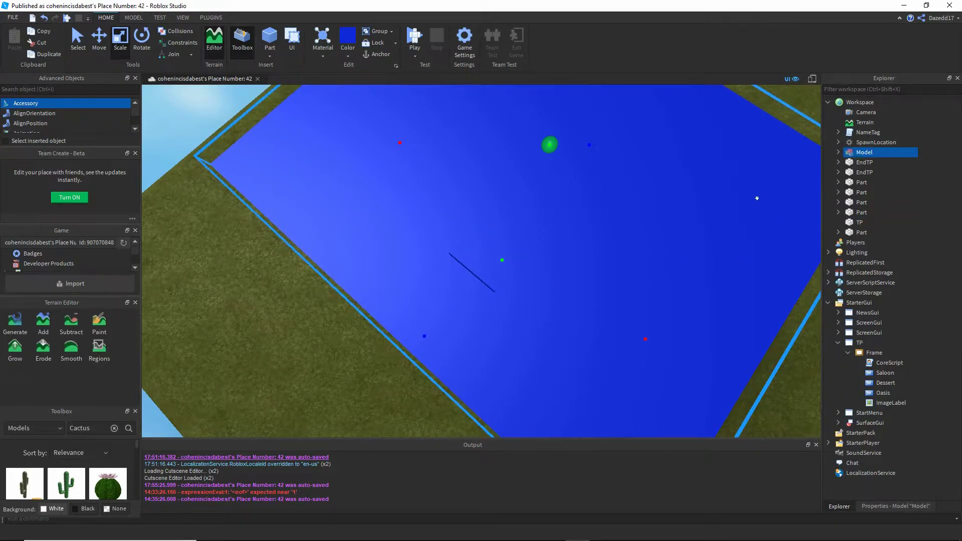
double_click(869, 152)
text(Saloonon)
key(Return)
Duplicate the Saloon model twice and place the copies apart from each other on the grass island
click(97, 40)
key(f)
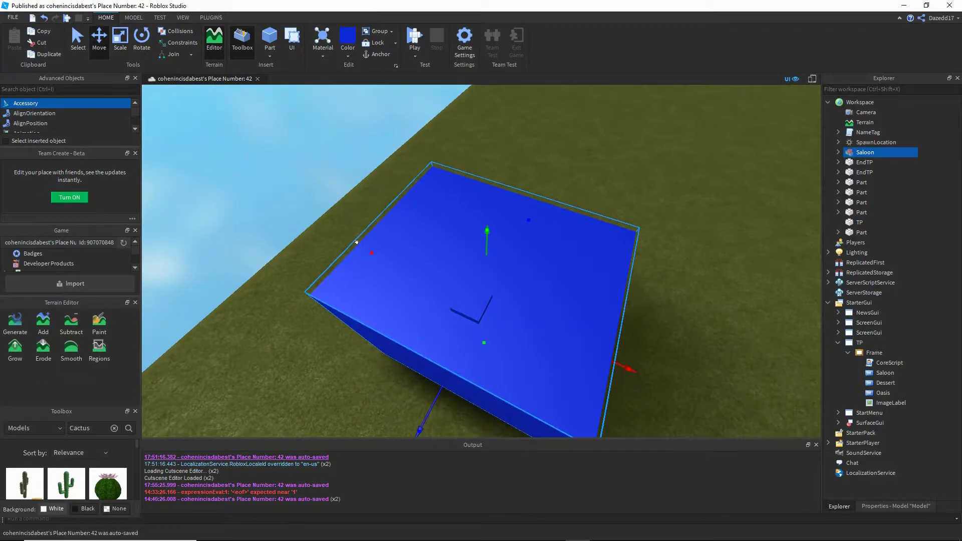
key(ctrl+d)
drag(358, 246, 584, 173)
scroll(584, 173, down, 5)
key(ctrl+d)
drag(644, 178, 394, 218)
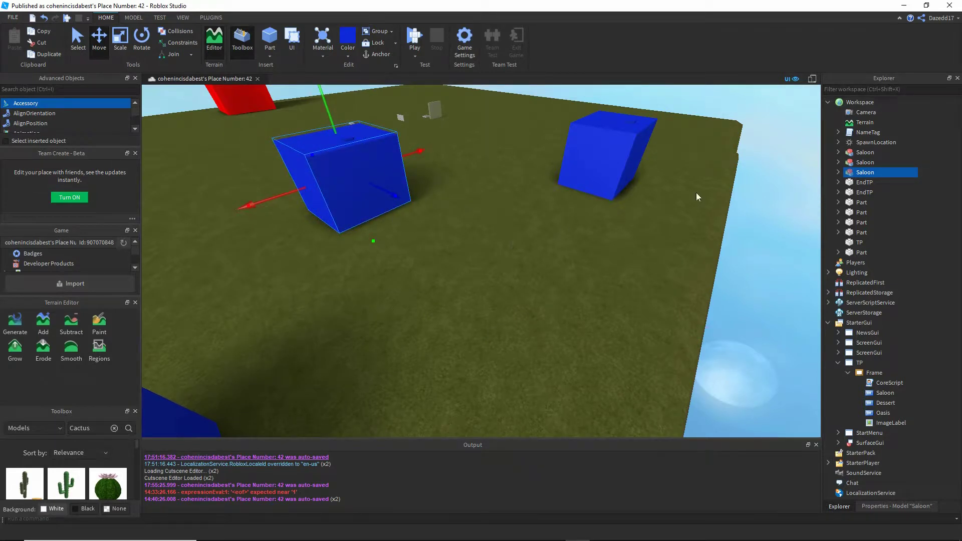
Rename the first Saloon copy, the one nearer the island's far edge, as Oasis
click(616, 160)
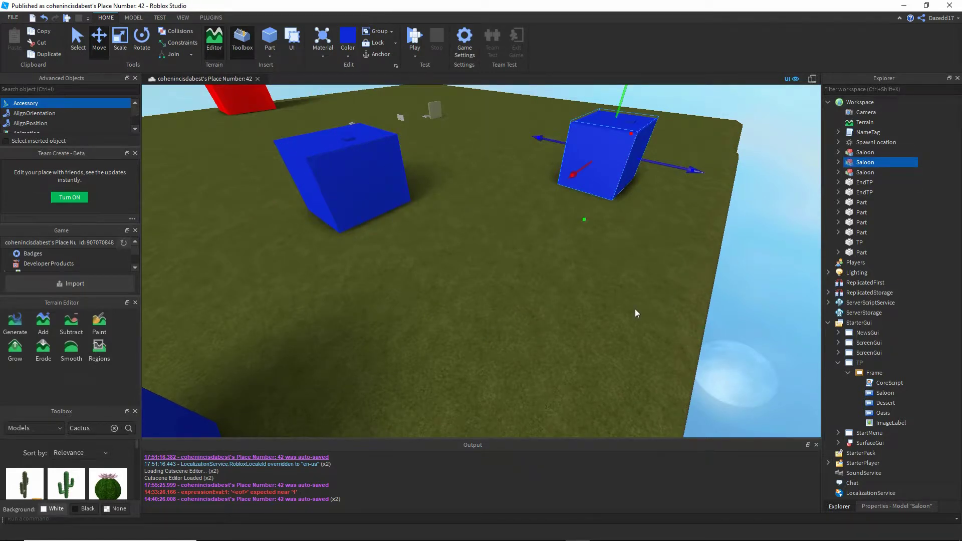
click(866, 162)
text(Oasis)
key(Return)
Rename the second Saloon copy in the Workspace as Dessert
click(852, 172)
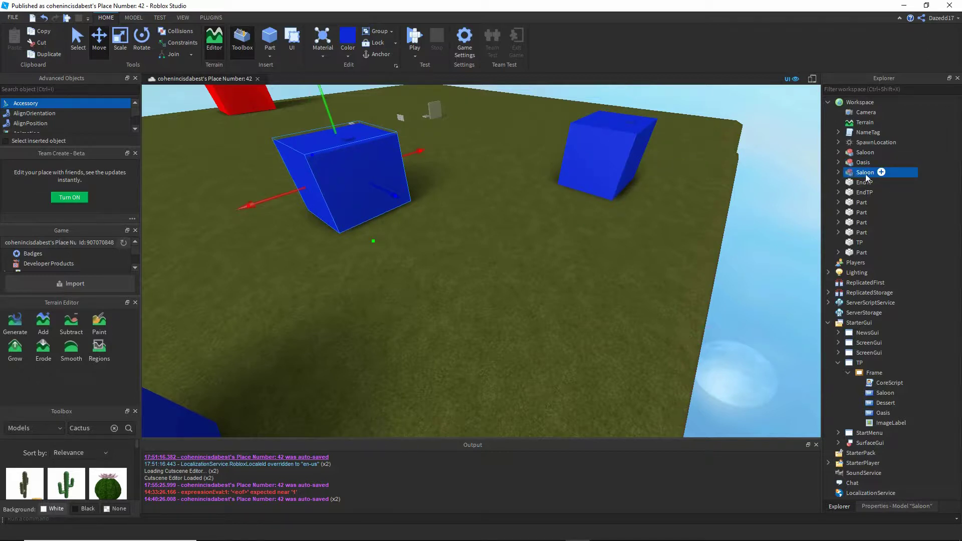
click(866, 172)
key(BackSpace)
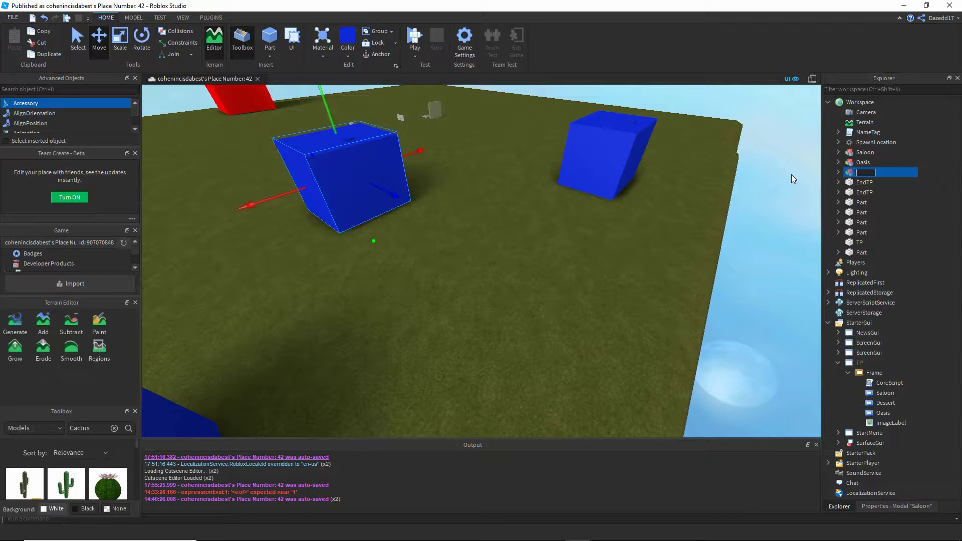
text(Dessert)
key(Return)
Color the Dessert model's block and Spawn part yellow, and the Oasis model's parts green
click(348, 55)
click(361, 145)
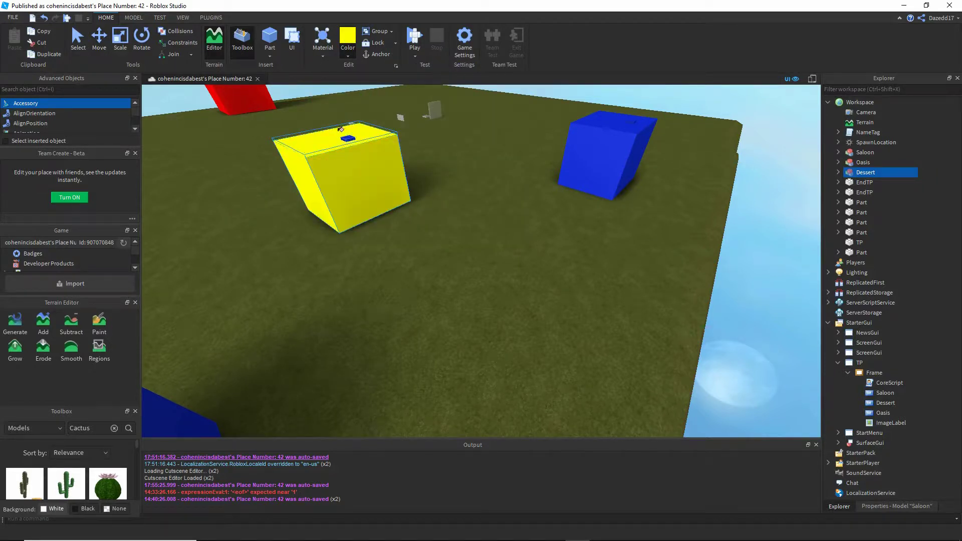
click(348, 56)
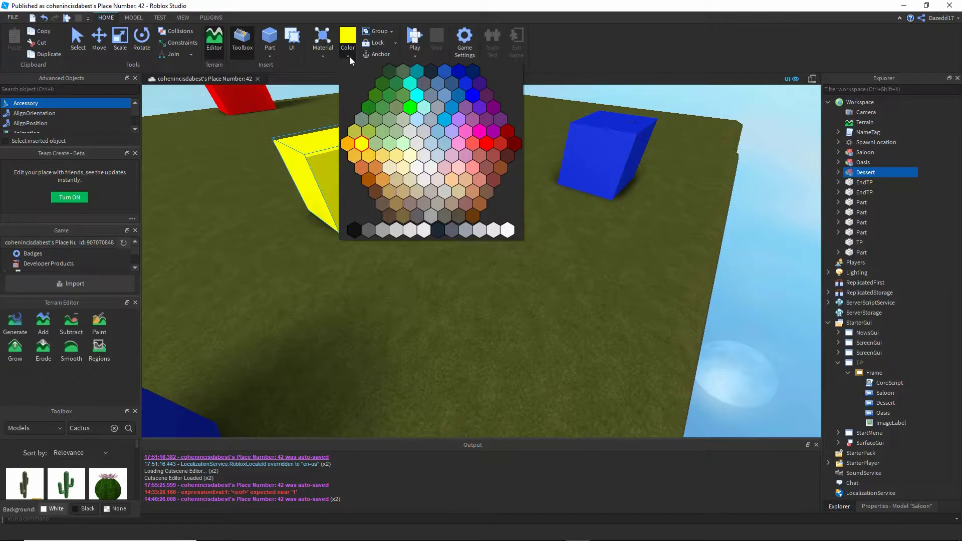
click(384, 138)
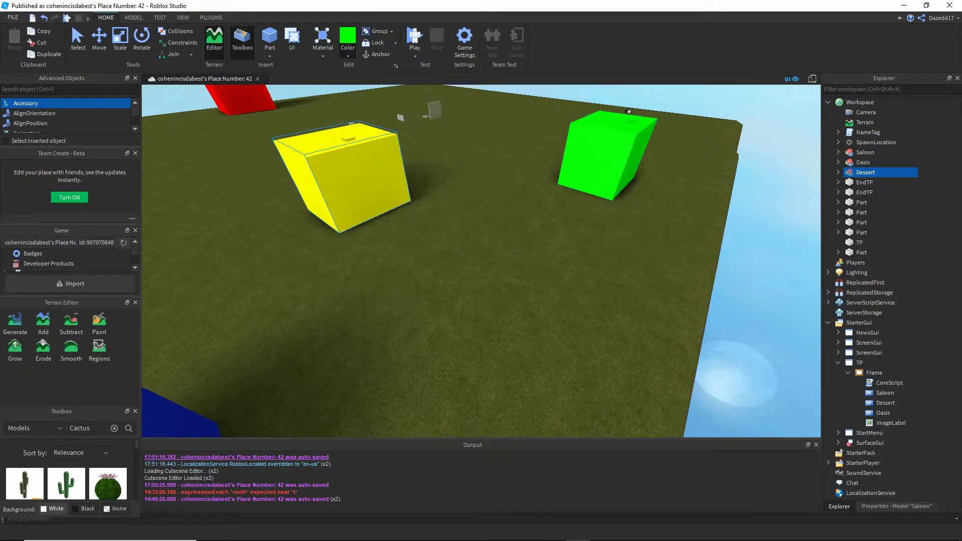
Look over the Saloon, Dessert and Oasis blocks from different angles on the grass island
key(f)
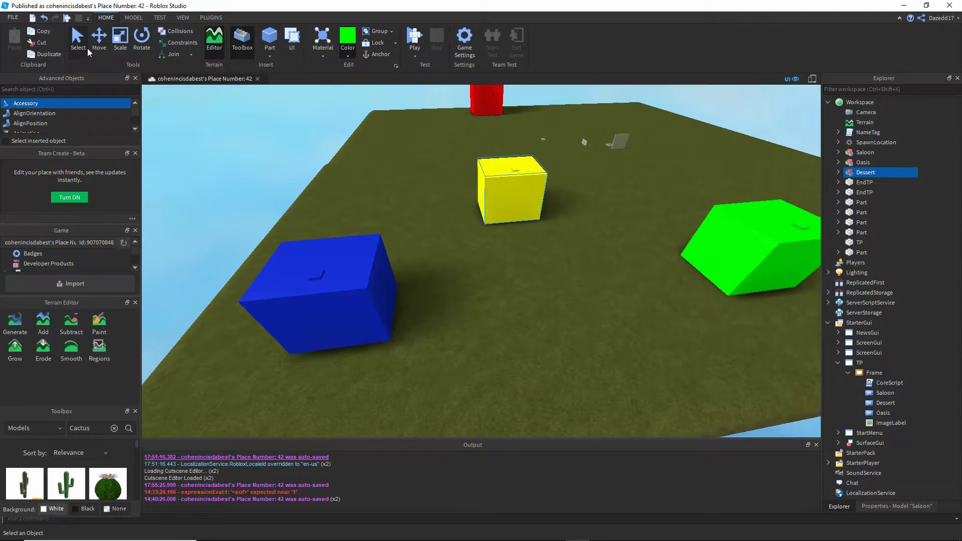
click(513, 145)
key(w)
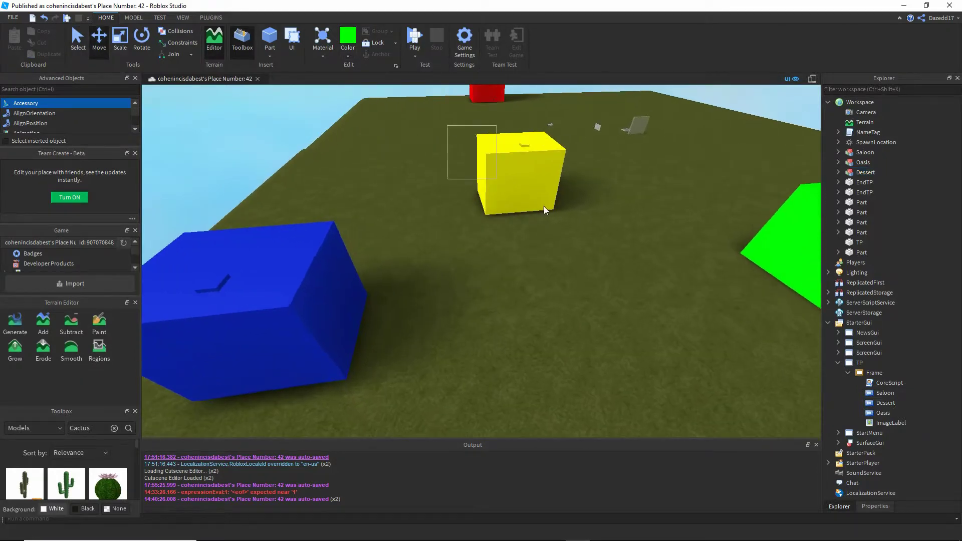
right_drag(541, 356, 555, 215)
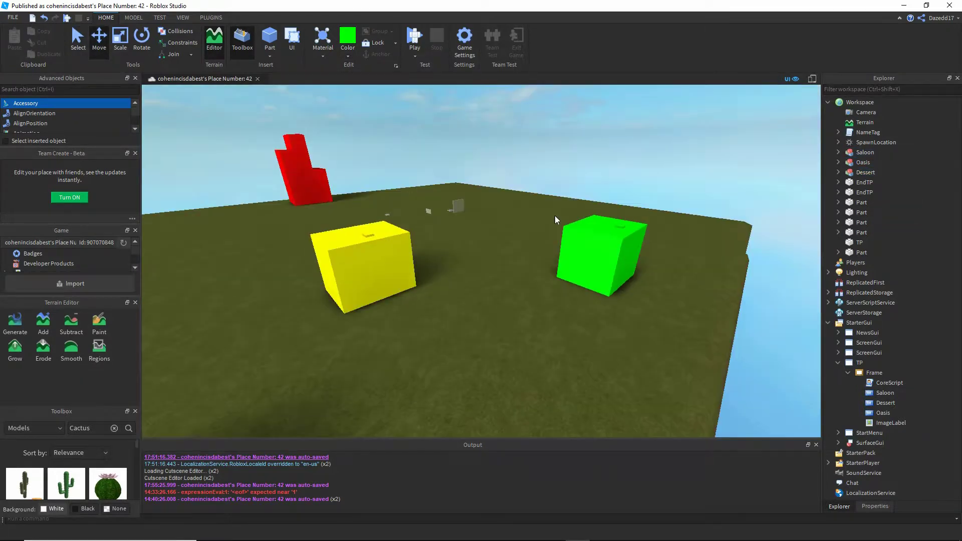
click(576, 241)
click(619, 306)
key(w)
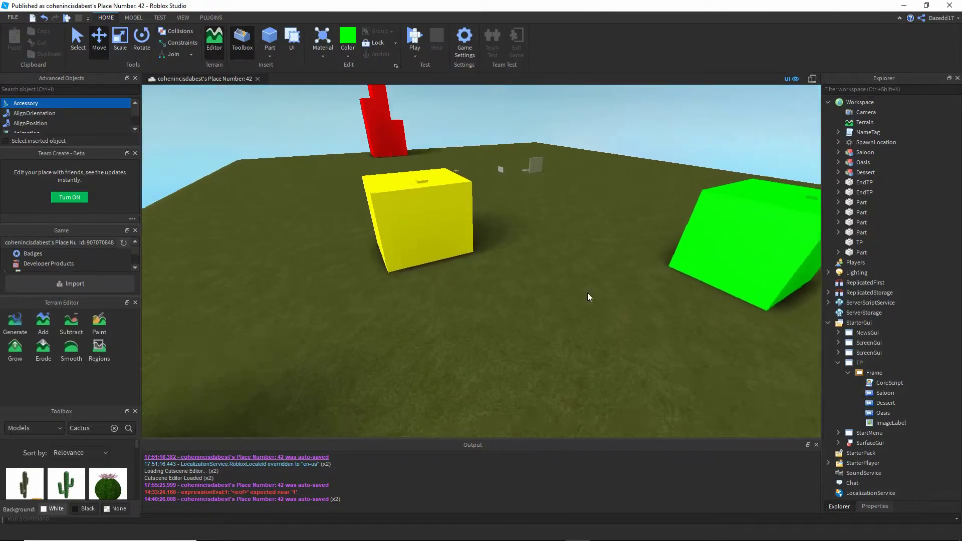
right_drag(525, 280, 487, 259)
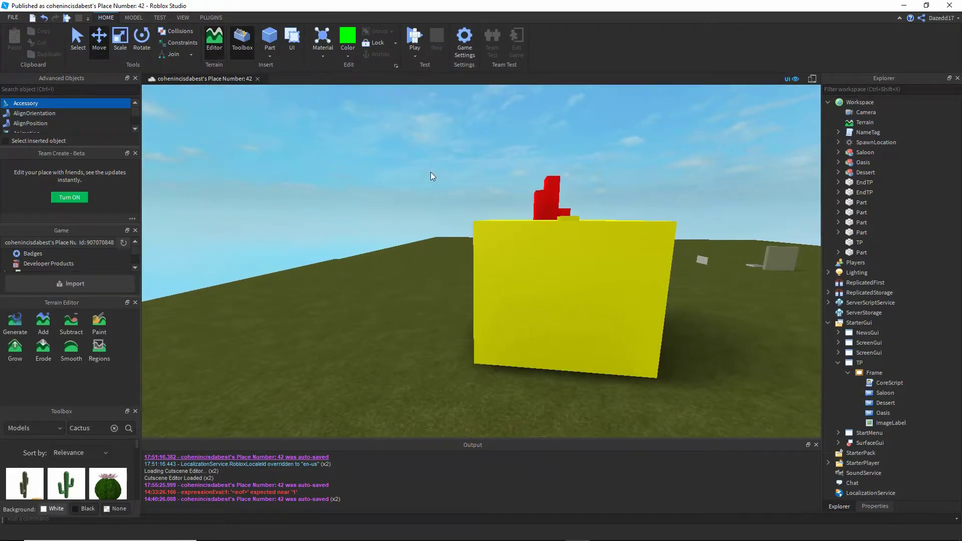
key(w)
Insert a TextButton directly into the TP GUI, outside its Frame
click(872, 507)
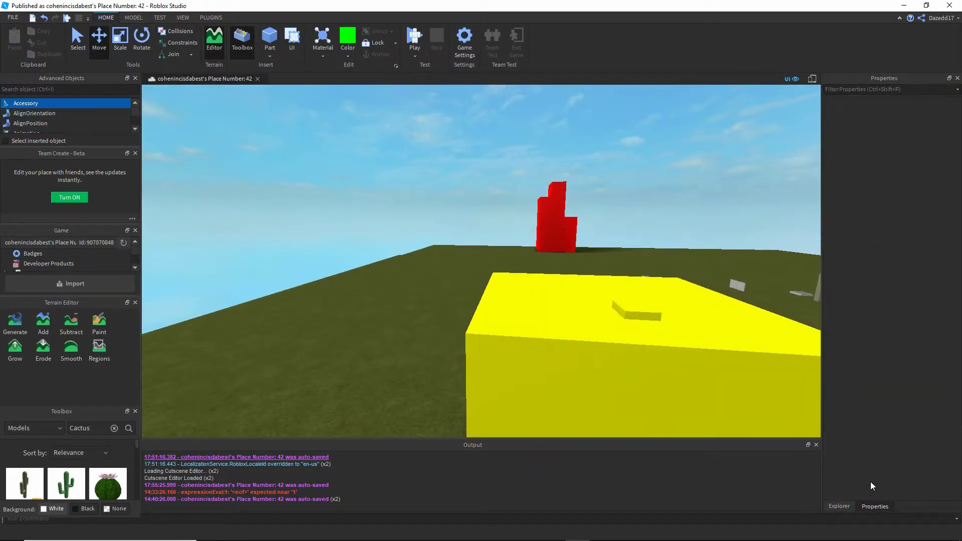
click(848, 507)
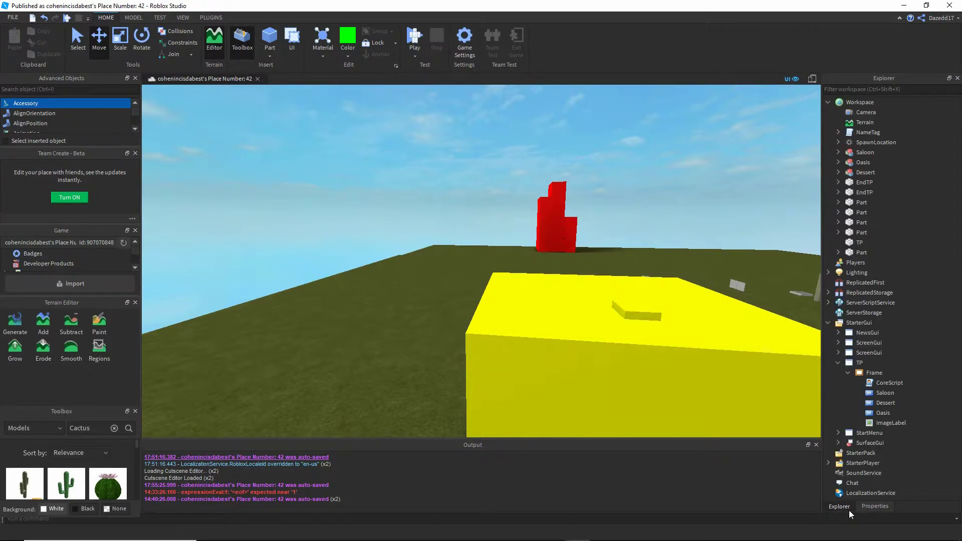
click(870, 363)
click(863, 251)
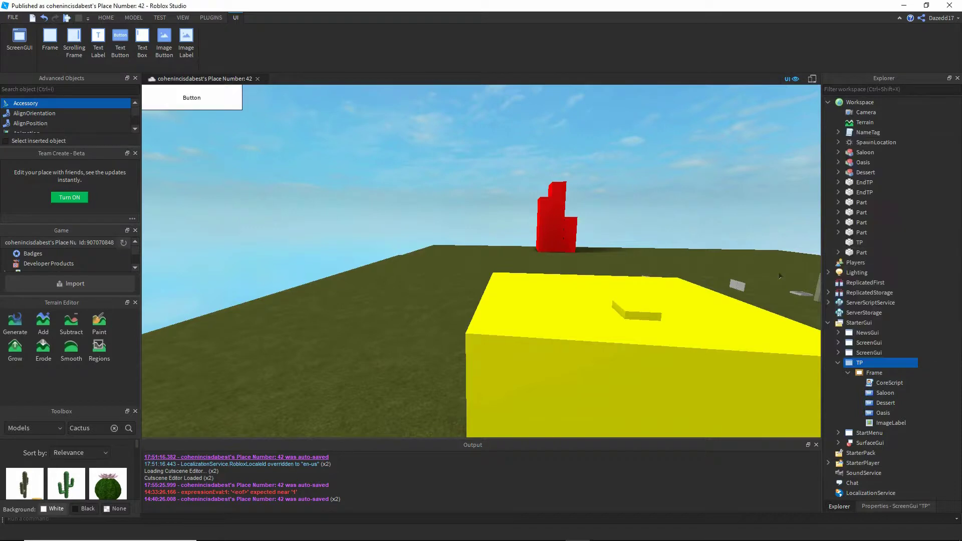
drag(228, 95, 228, 93)
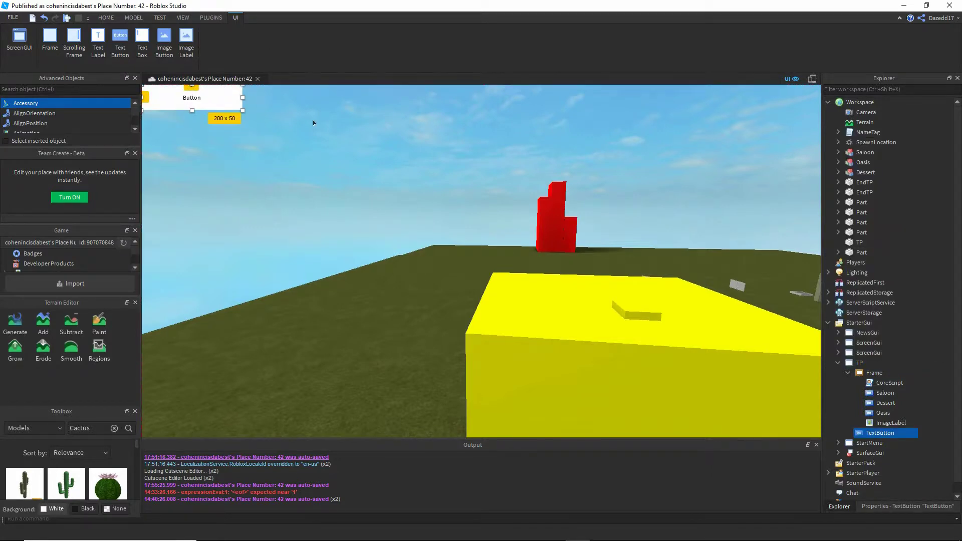
Add the line "local trigger = script.Parent.Parent.TextButton" below the chr variable in the CoreScript
double_click(882, 385)
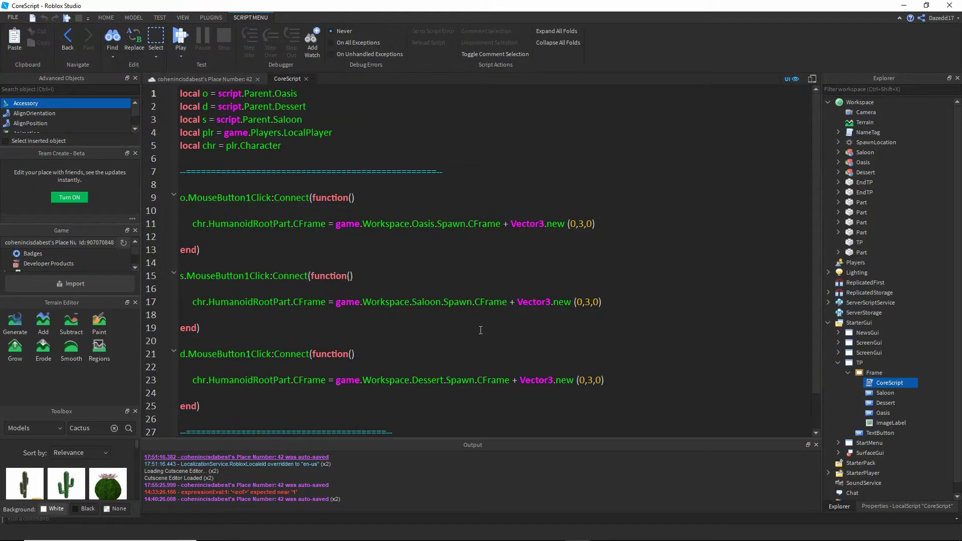
scroll(331, 158, down, 1)
click(287, 110)
key(Return)
text(local trigge)
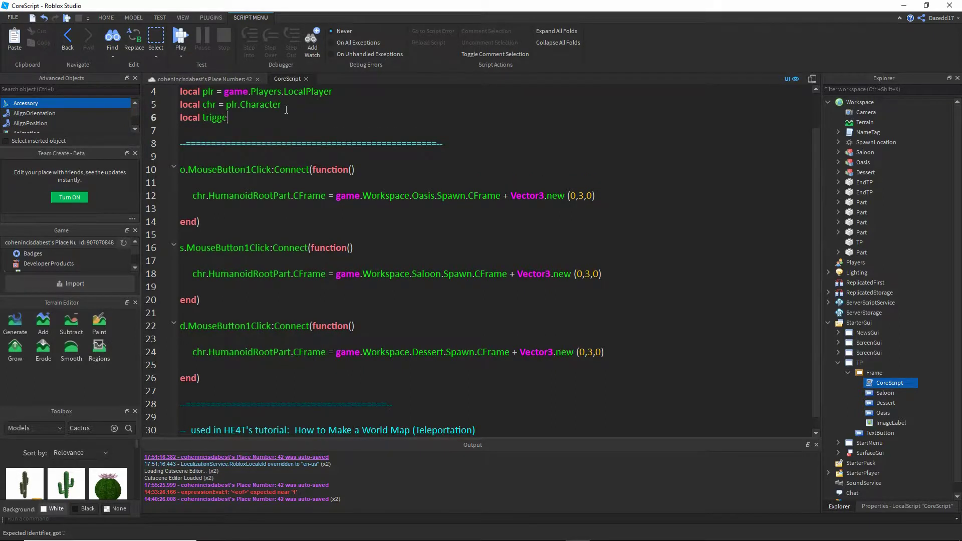
text(r =)
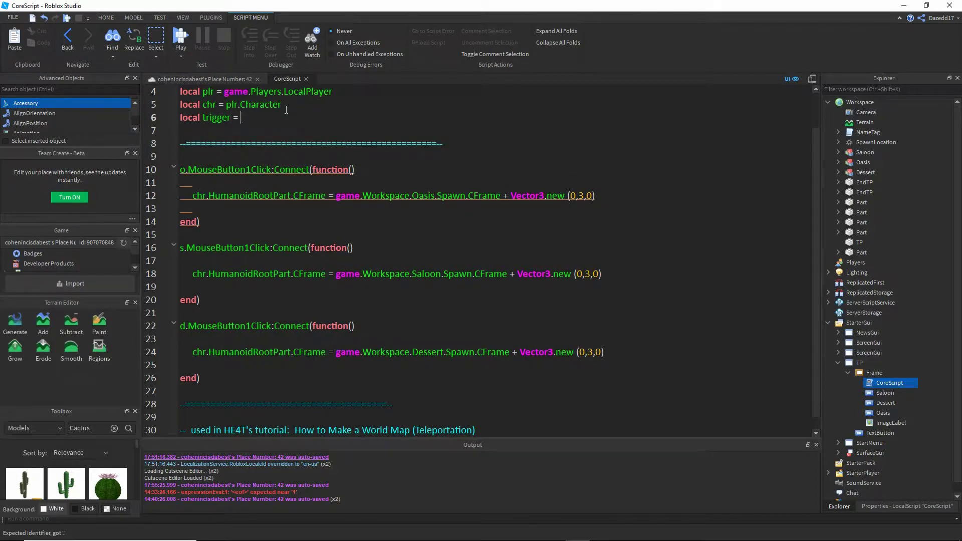
text( script.PArent,)
key(BackSpace)
key(BackSpace)
key(BackSpace)
key(BackSpace)
key(BackSpace)
key(BackSpace)
text(arent.)
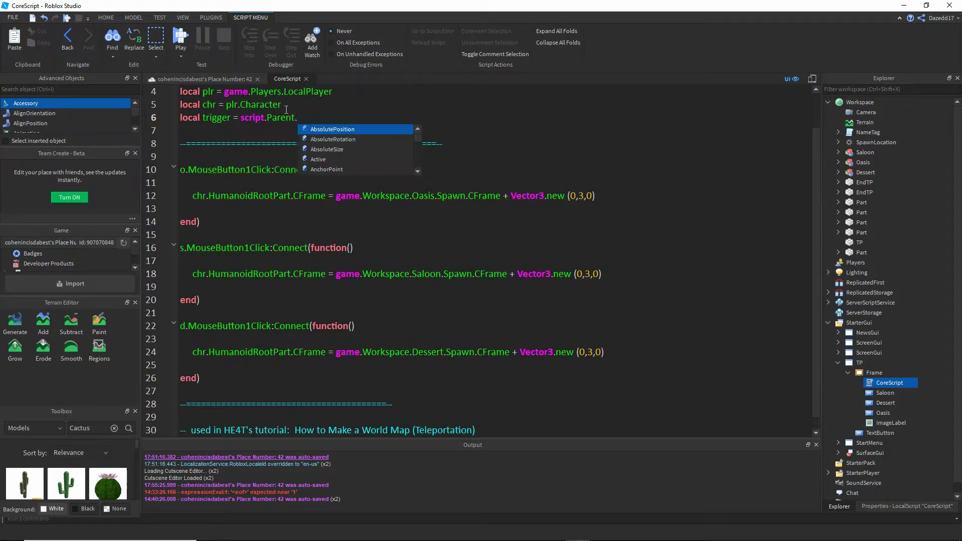
text(Parent,)
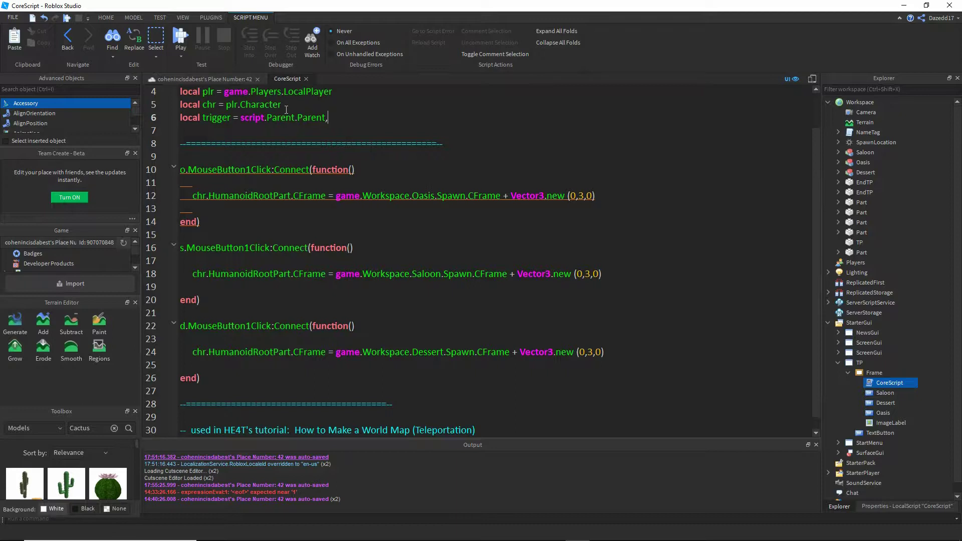
text(Tex)
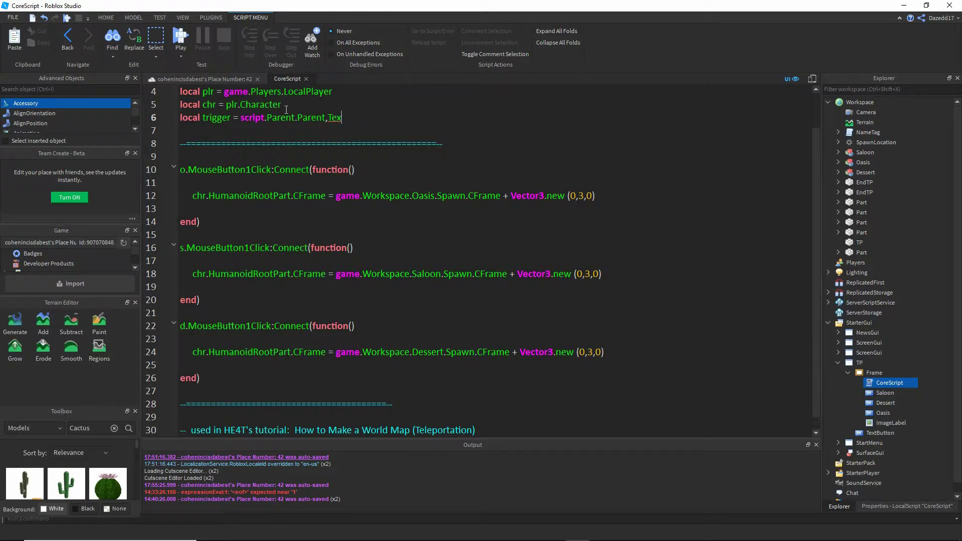
key(BackSpace)
key(BackSpace)
text(.TextButton)
Start a new statement "trigger.MouseButton1Click" below the Dessert button's handler in the CoreScript
scroll(305, 317, down, 1)
click(208, 365)
key(Return)
key(Return)
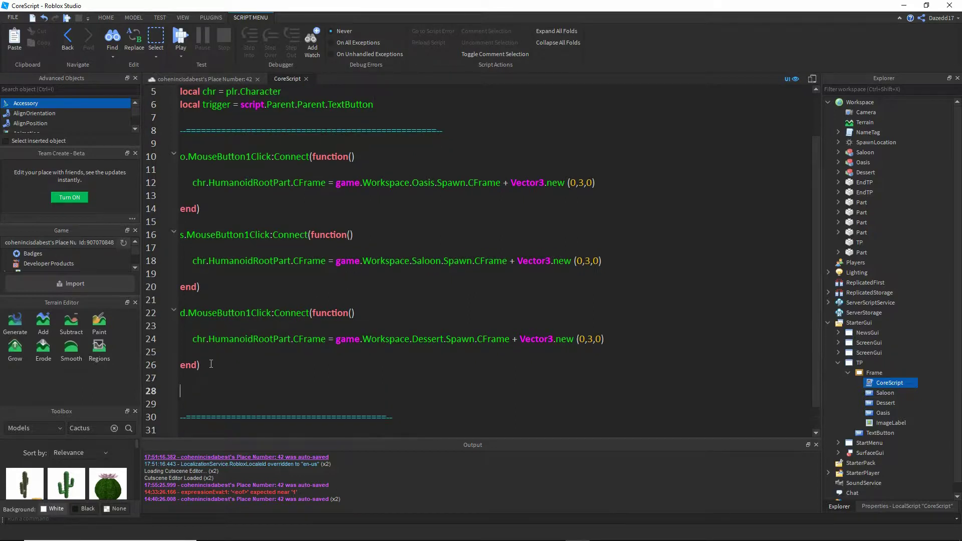
text(tirr)
key(BackSpace)
text(ri)
key(Tab)
text(.Mouse)
key(Tab)
Connect the trigger's MouseButton1Click event to an empty function closed with "end)", leaving blank lines before the divider comment
text(:Co)
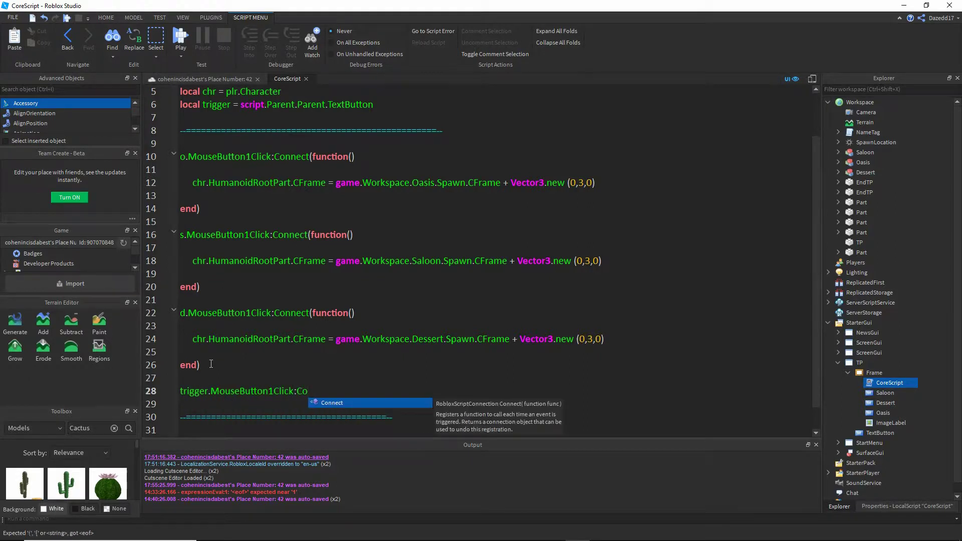
key(Tab)
text(()
text(functi)
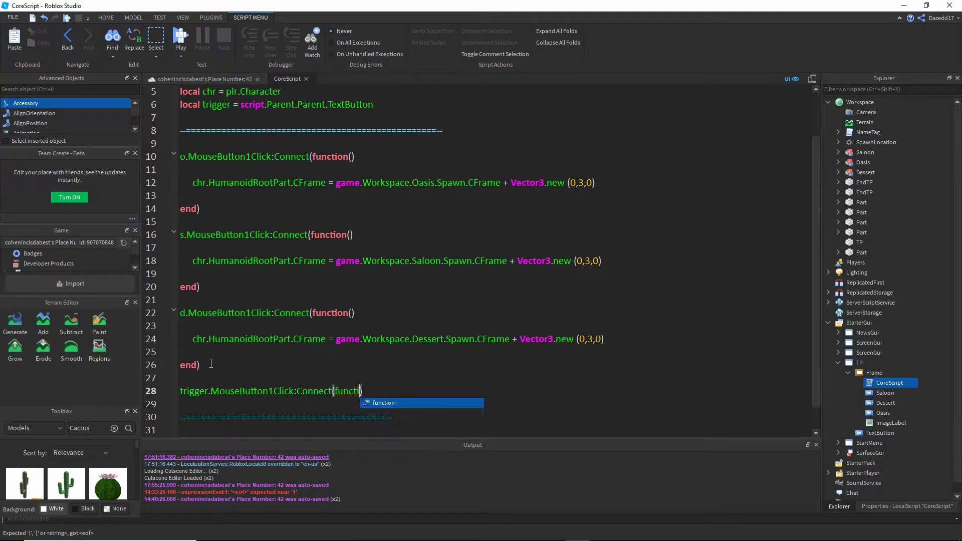
key(Tab)
text(()
key(Return)
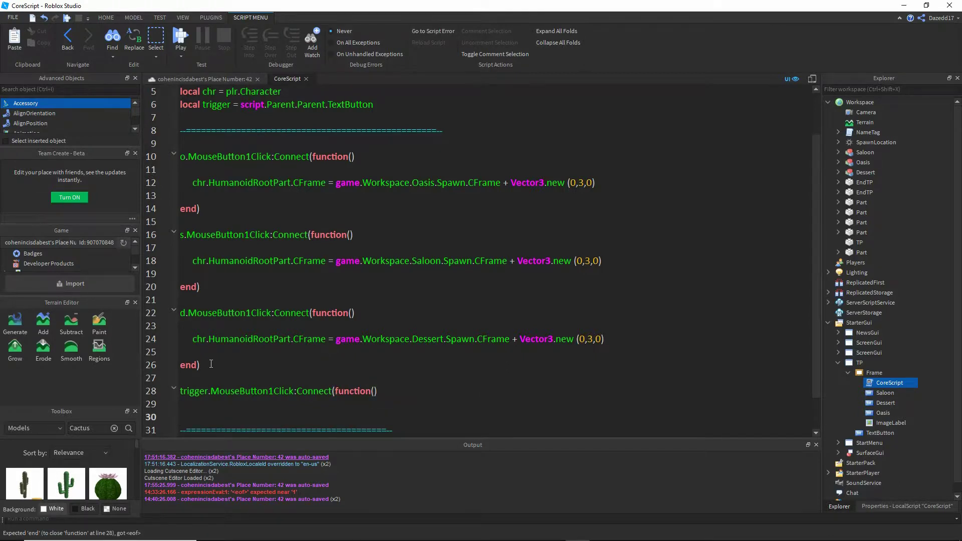
key(Return)
text(end)
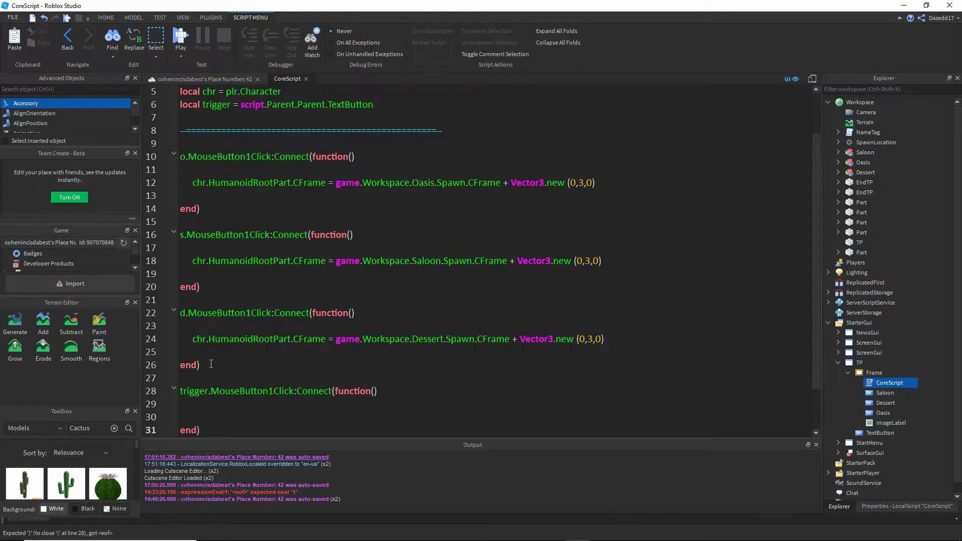
scroll(208, 358, down, 2)
key(Return)
key(Return)
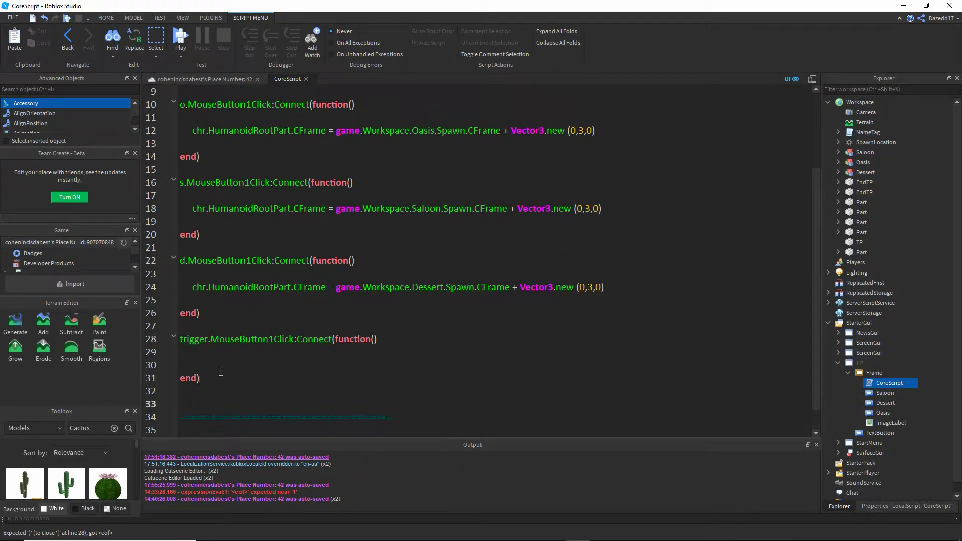
Add the line "script.Parent.Visible = true" inside the trigger button's function
click(211, 361)
key(Return)
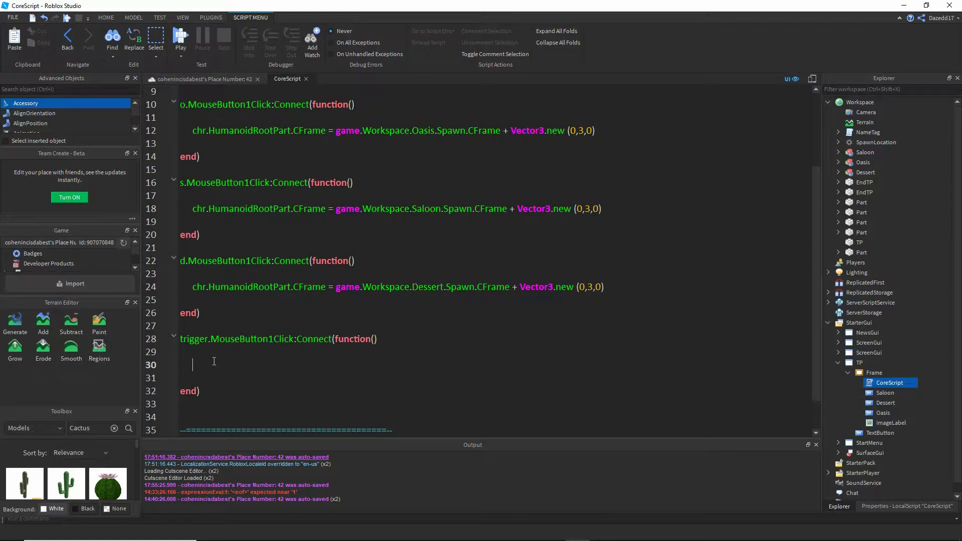
text(script.Pa)
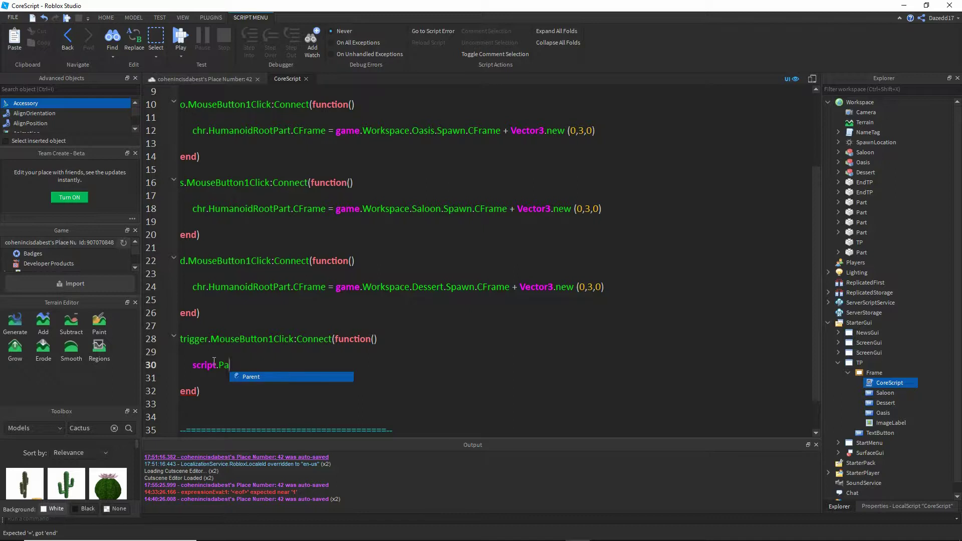
text(rent.Visi)
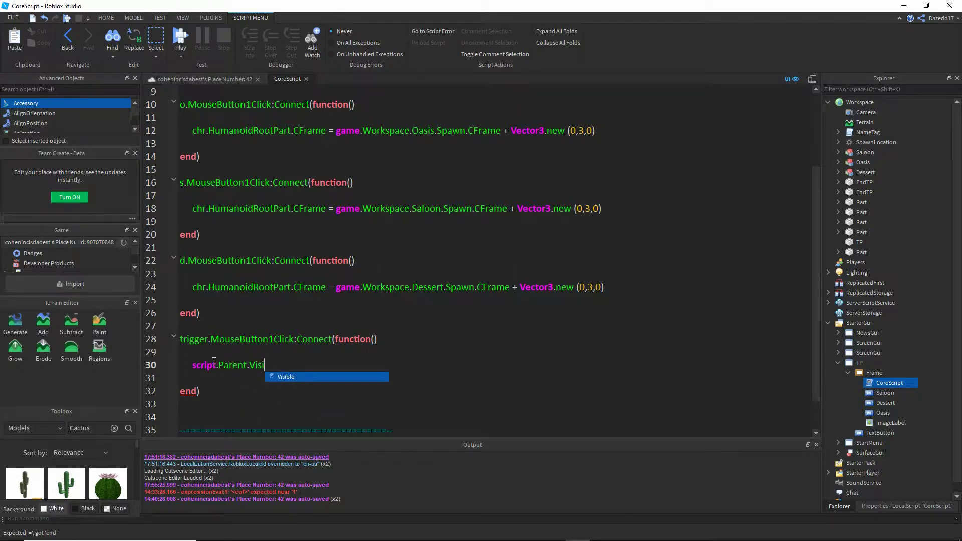
text(ble =)
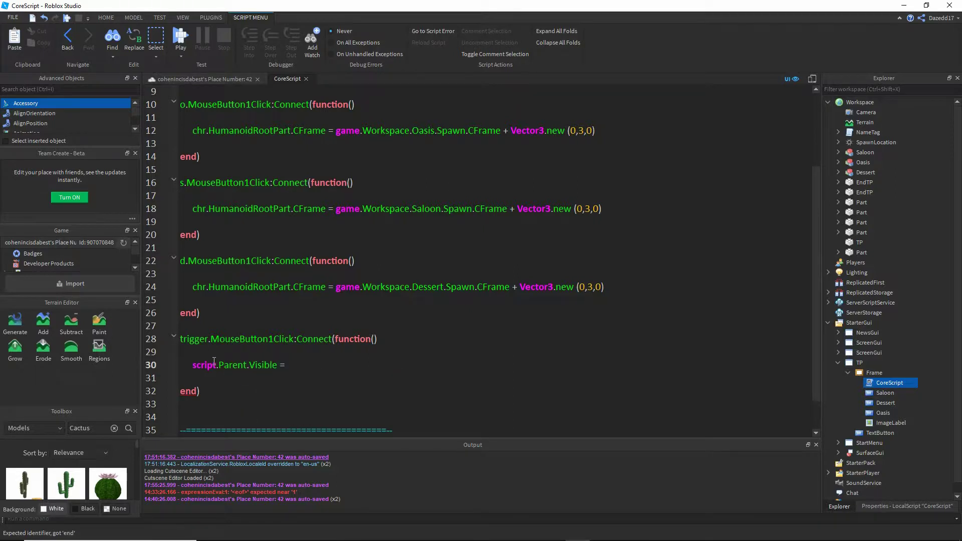
text( true)
key(Return)
key(BackSpace)
Copy the visibility line below the Dessert handler's teleport line and change its value to false
drag(316, 361, 206, 366)
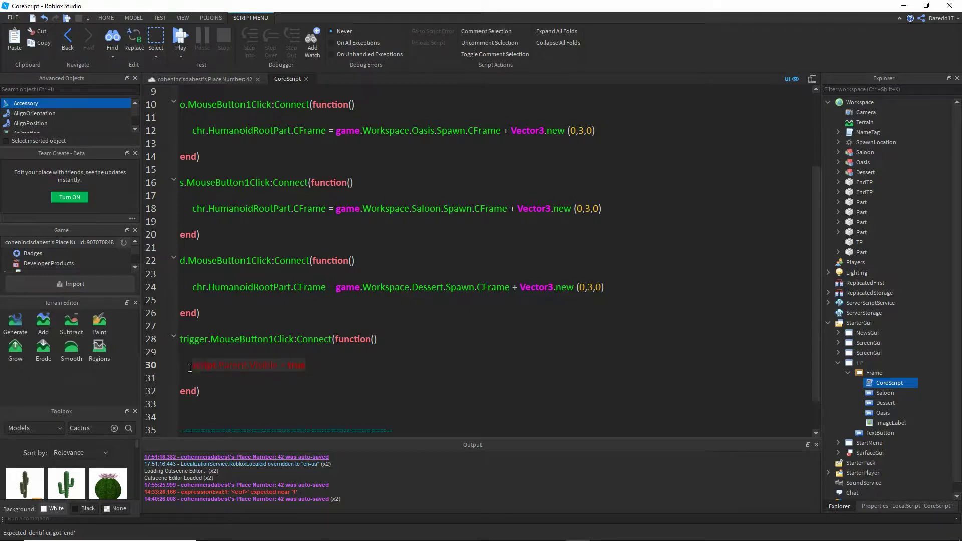
click(205, 296)
key(Return)
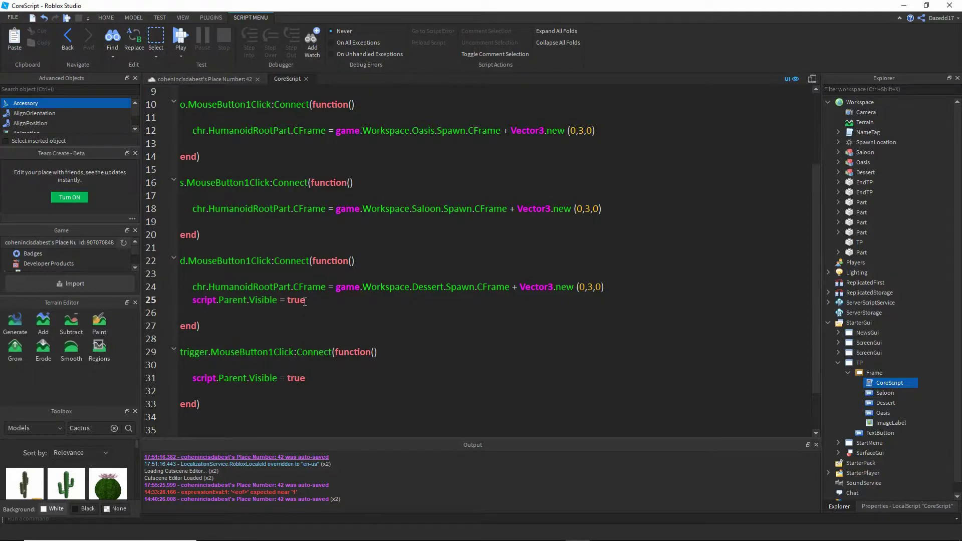
drag(305, 301, 200, 306)
text(false)
Add "script.Parent.Visible = false" below the teleport lines of the Saloon and Oasis handlers and close the CoreScript
click(202, 220)
key(Return)
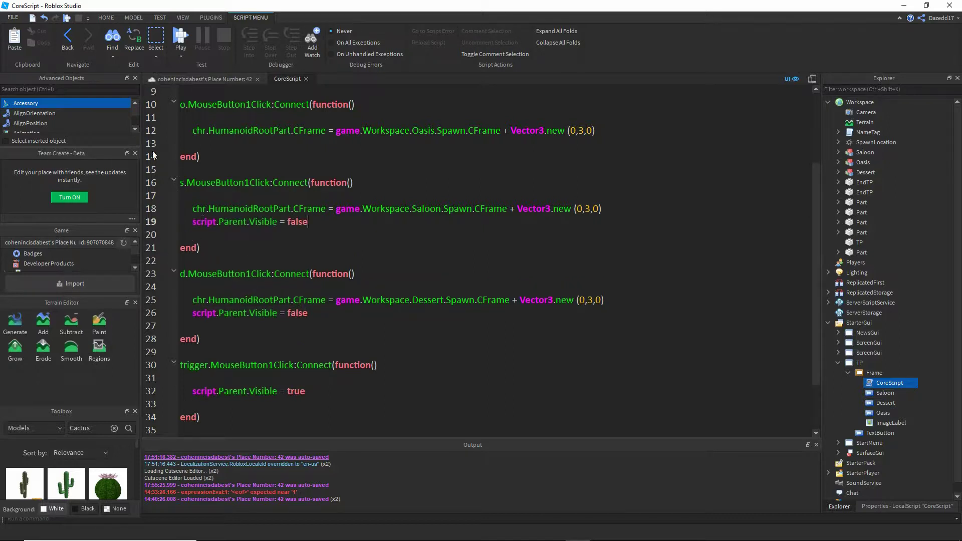
key(Return)
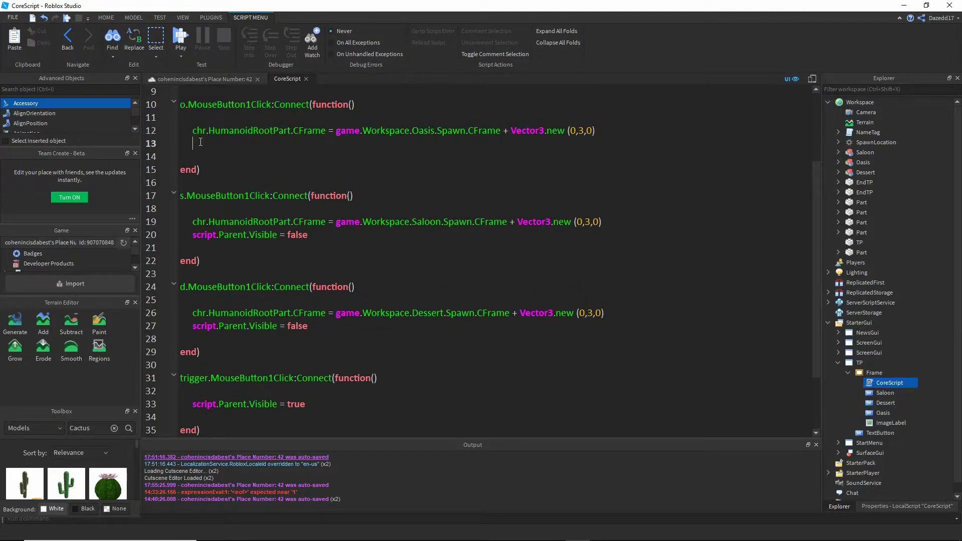
click(307, 79)
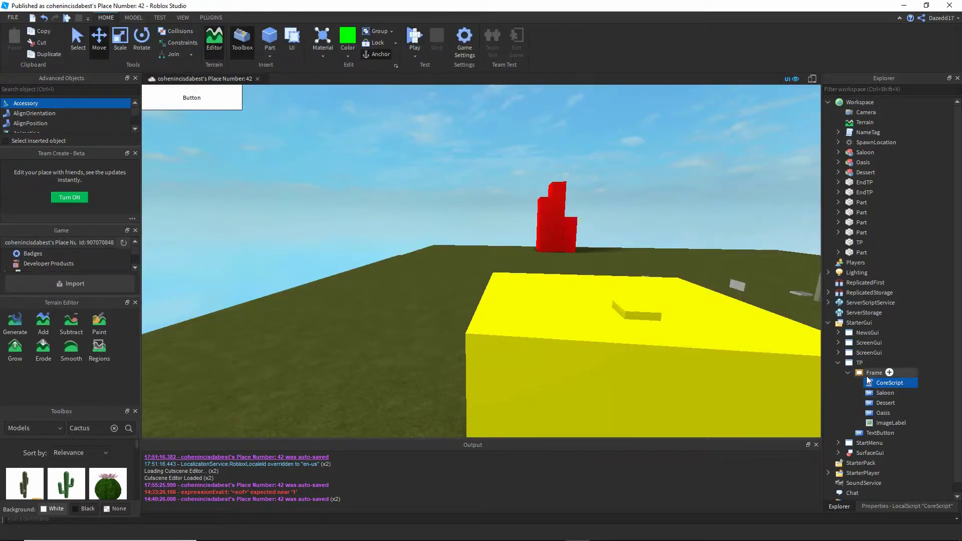
Move the TP GUI's TextButton to the lower-left corner of the game view, enable TextScaled and set its text to MAP
click(880, 433)
drag(200, 97, 206, 409)
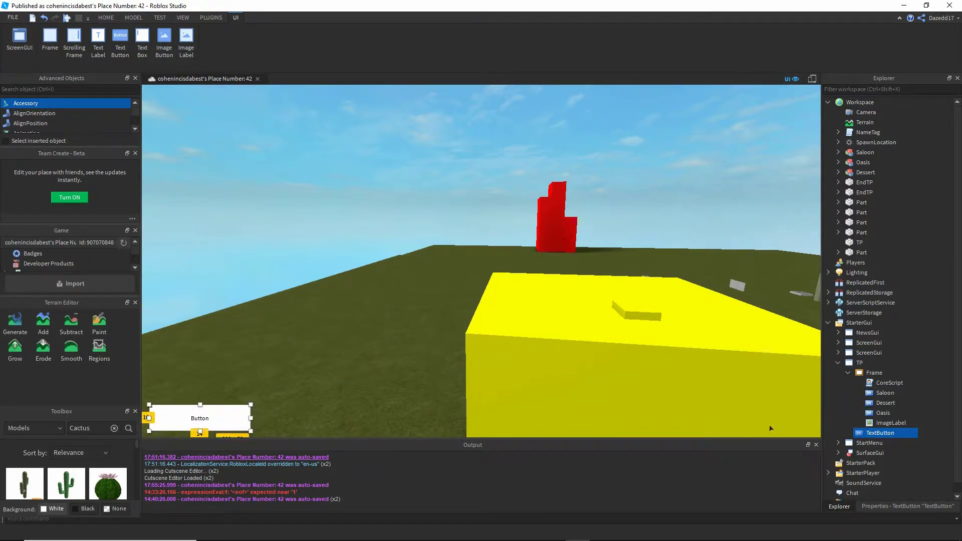
click(860, 506)
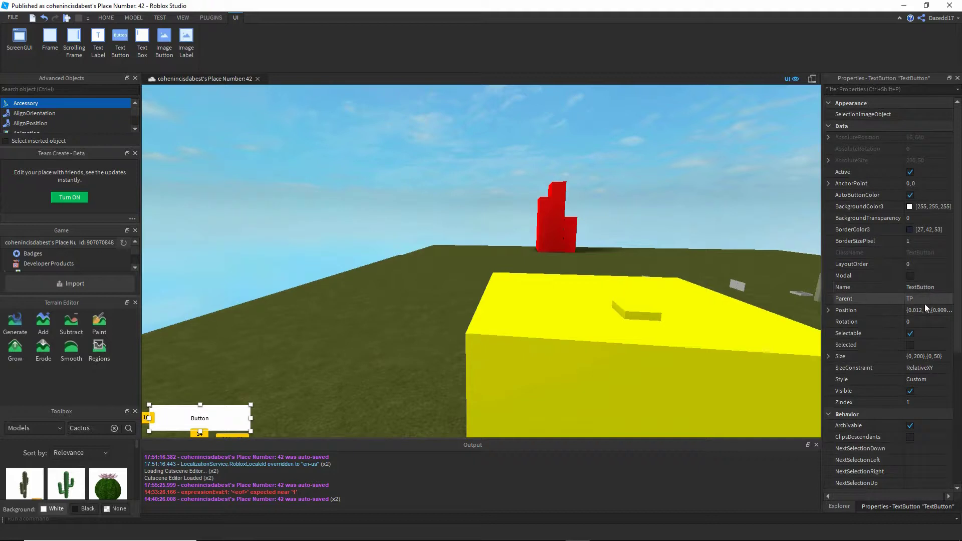
scroll(927, 360, down, 4)
click(910, 391)
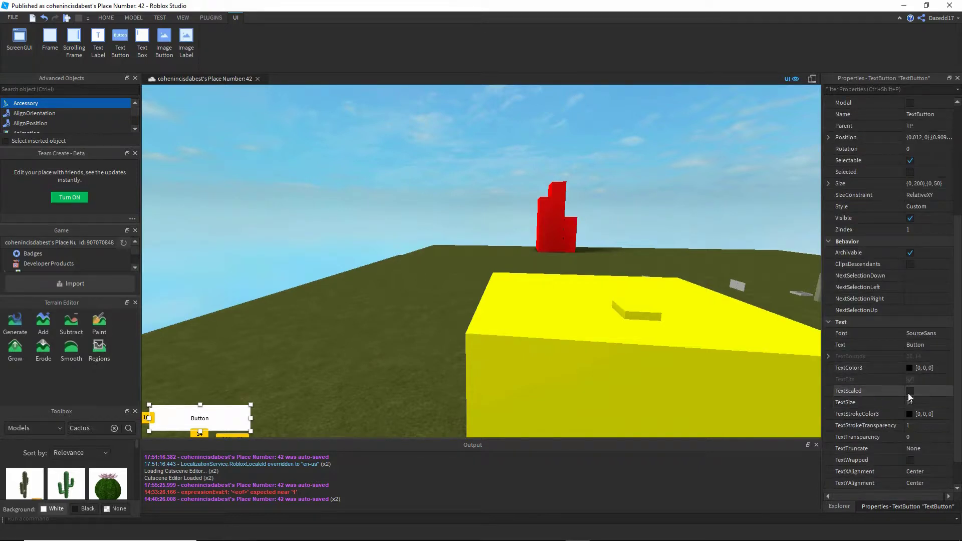
click(925, 345)
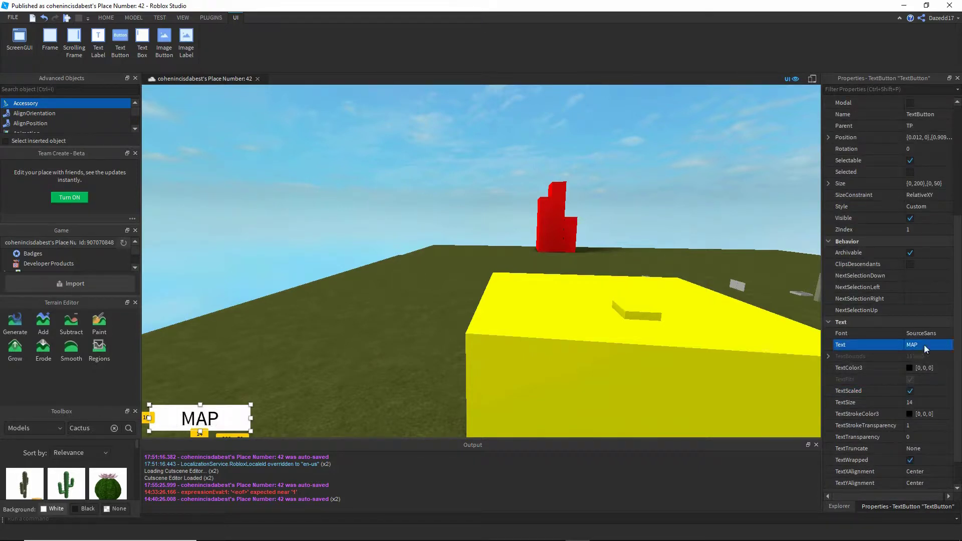
click(395, 291)
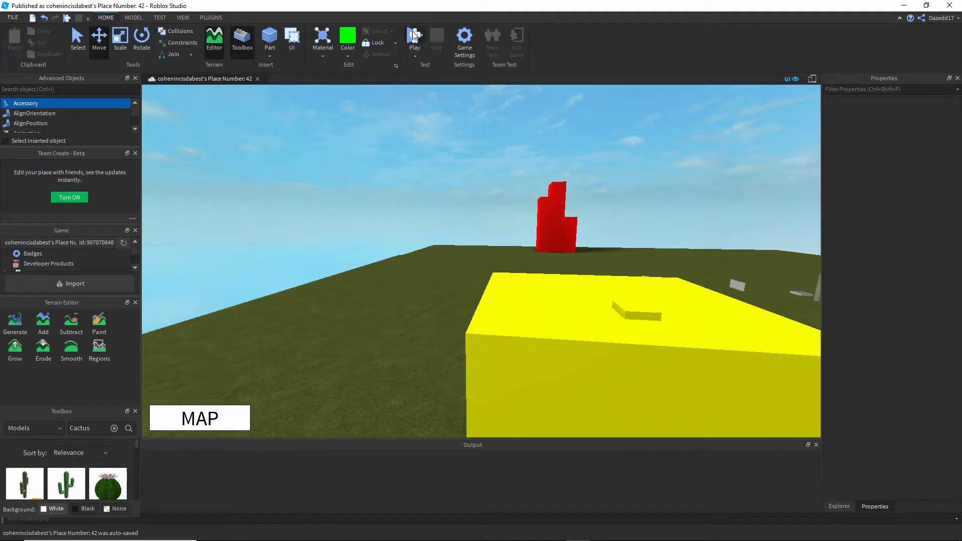
Playtest the place, using the MAP button to teleport to Straight Saloon, Arctic Oasis and Dichotomous Dessert, and stop the test
key(F5)
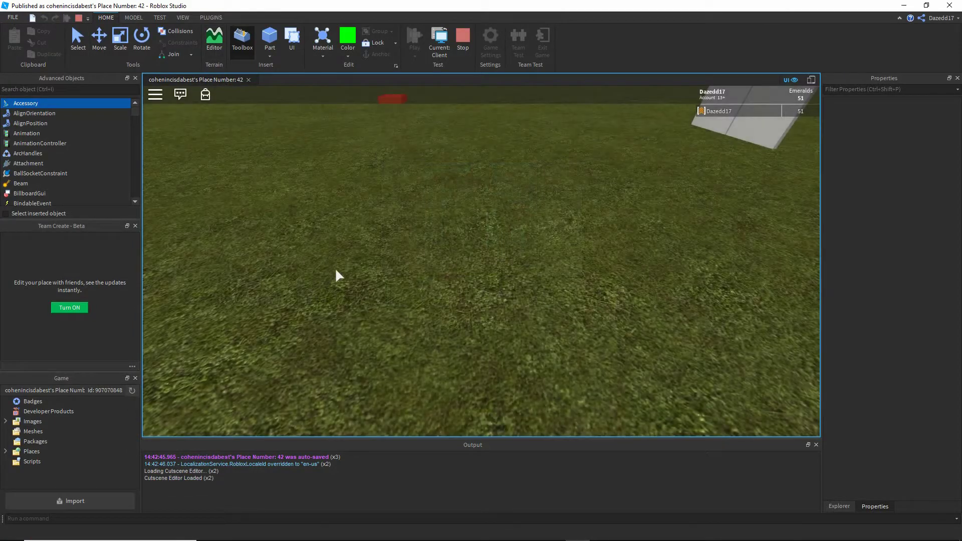
click(229, 418)
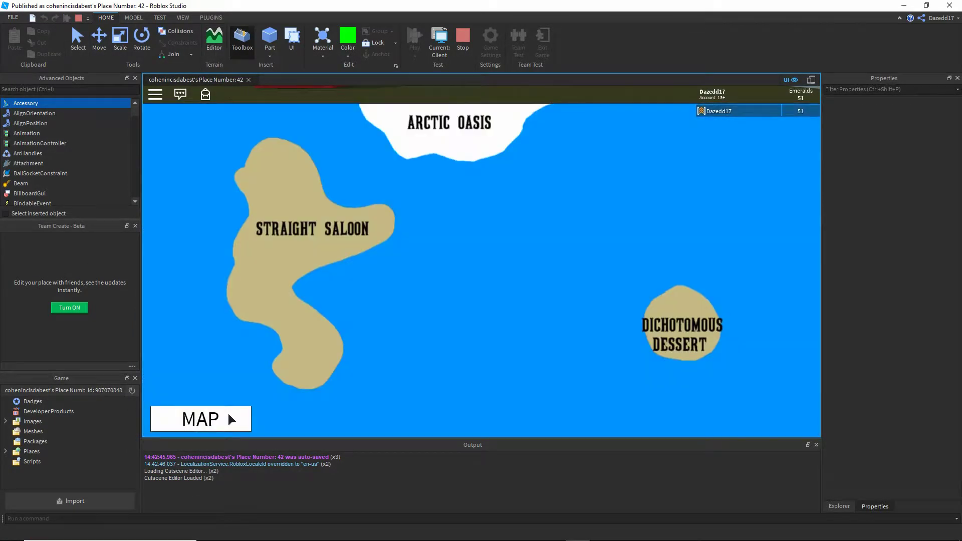
click(332, 229)
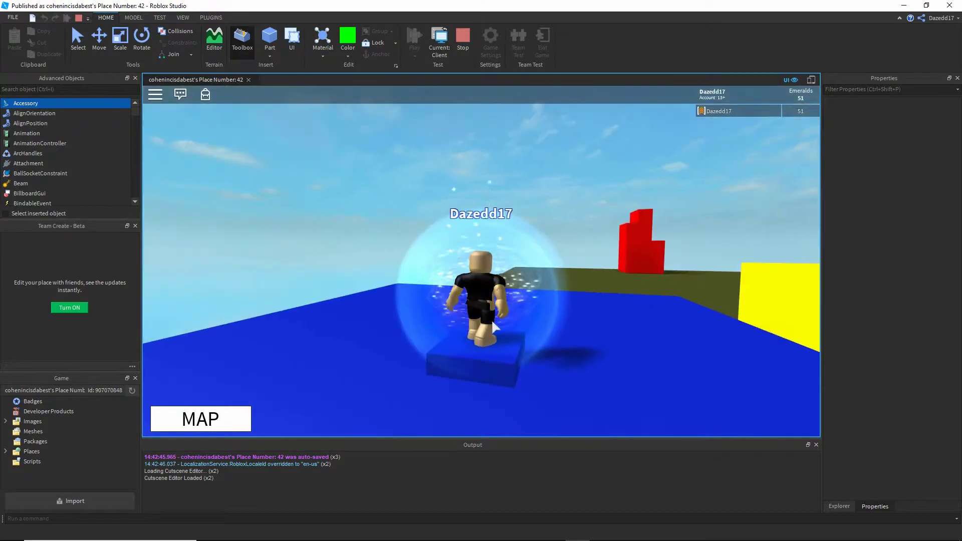
click(248, 420)
click(473, 133)
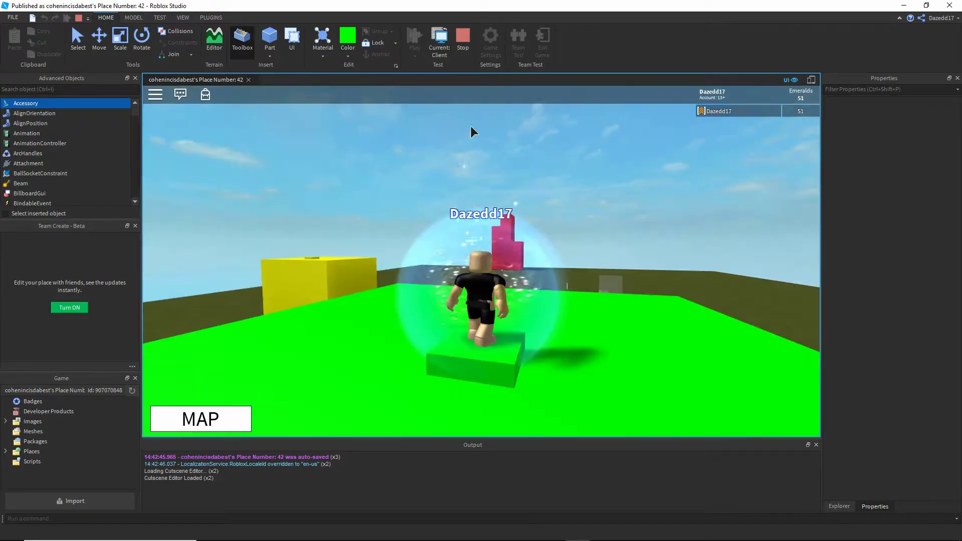
click(231, 419)
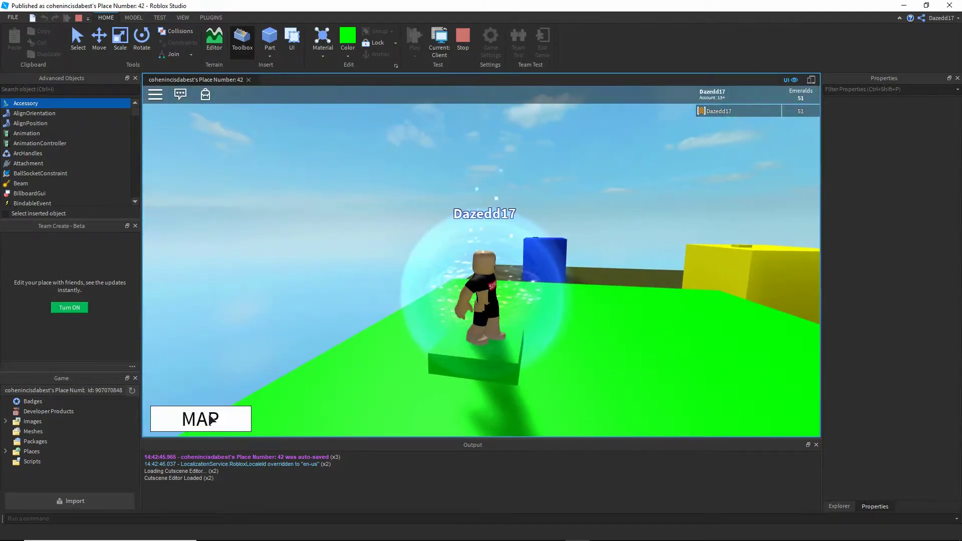
click(708, 313)
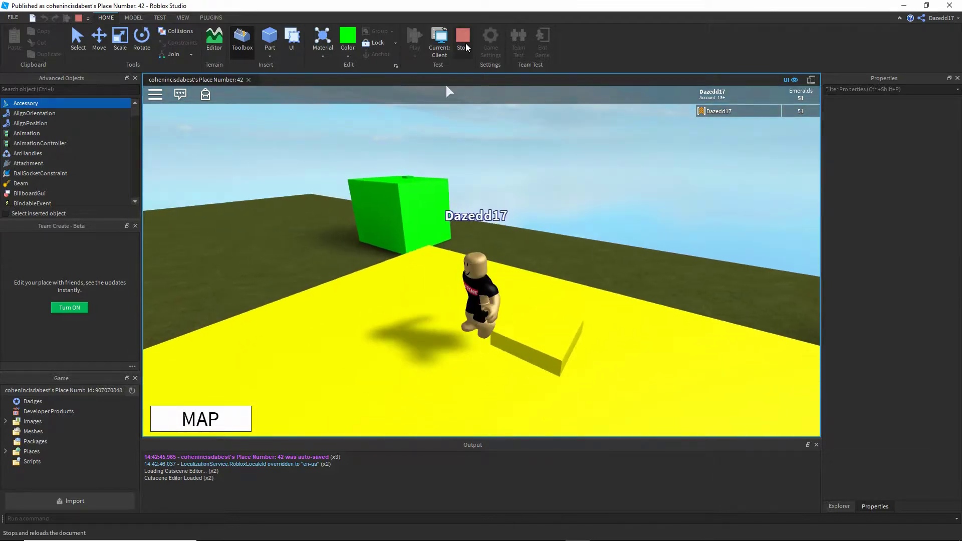
key(shift+F5)
right_drag(491, 293, 424, 257)
key(w)
key(w)
scroll(424, 260, down, 5)
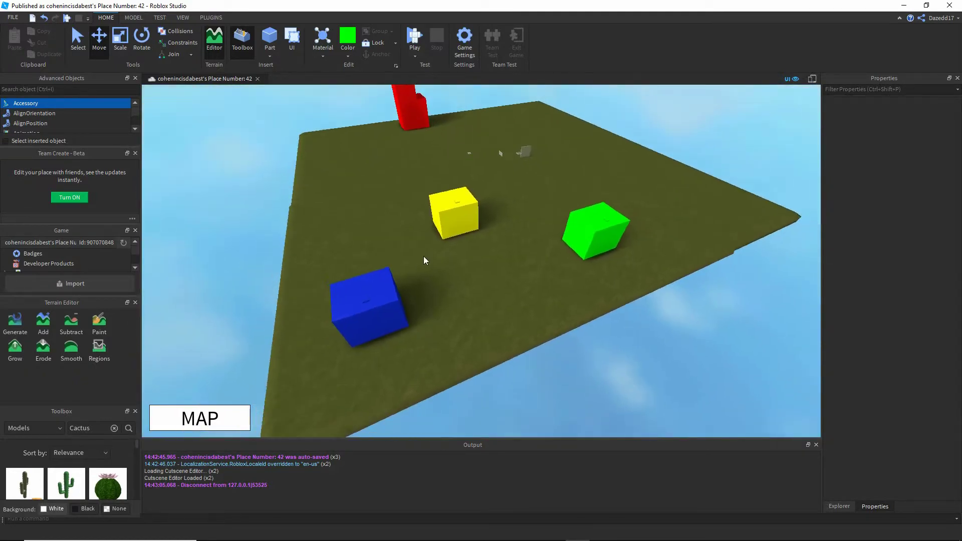
scroll(528, 248, up, 2)
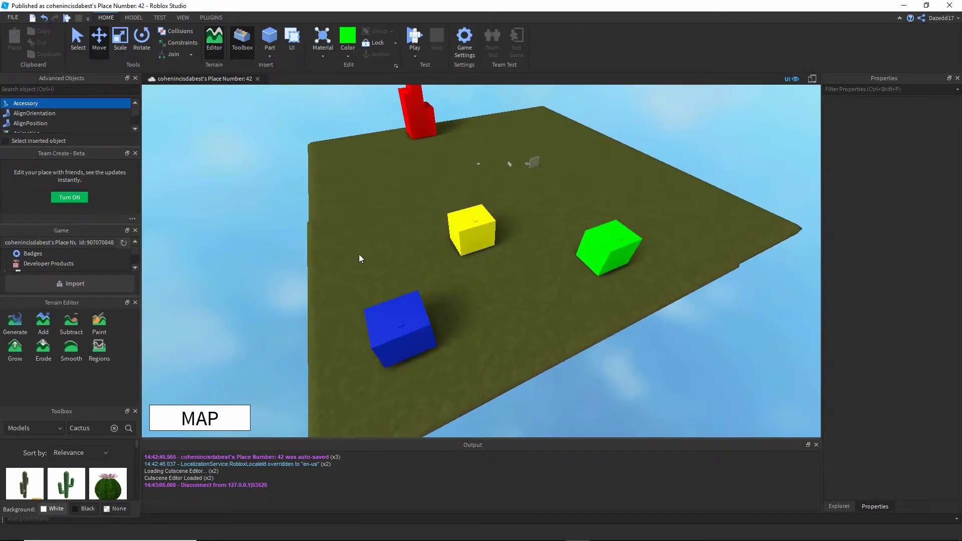
scroll(301, 278, up, 3)
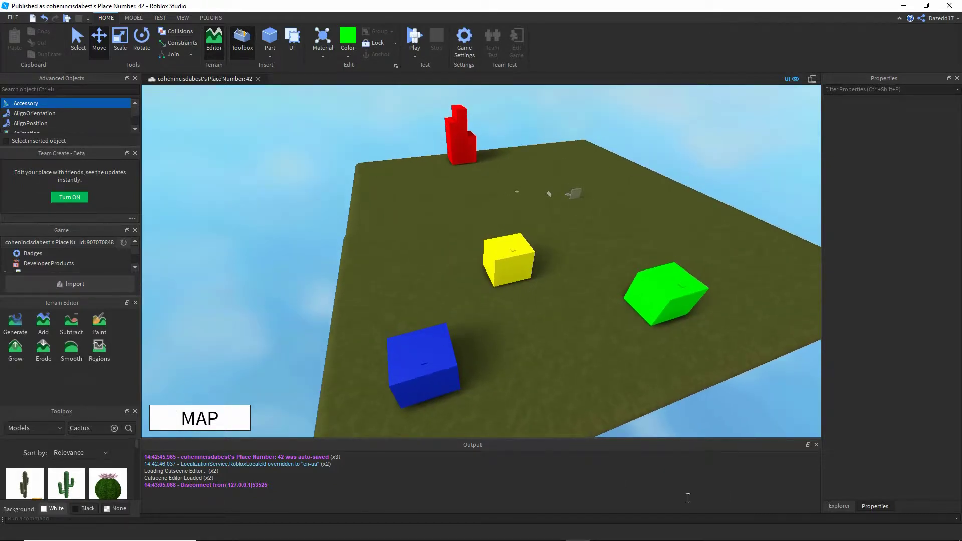
click(840, 506)
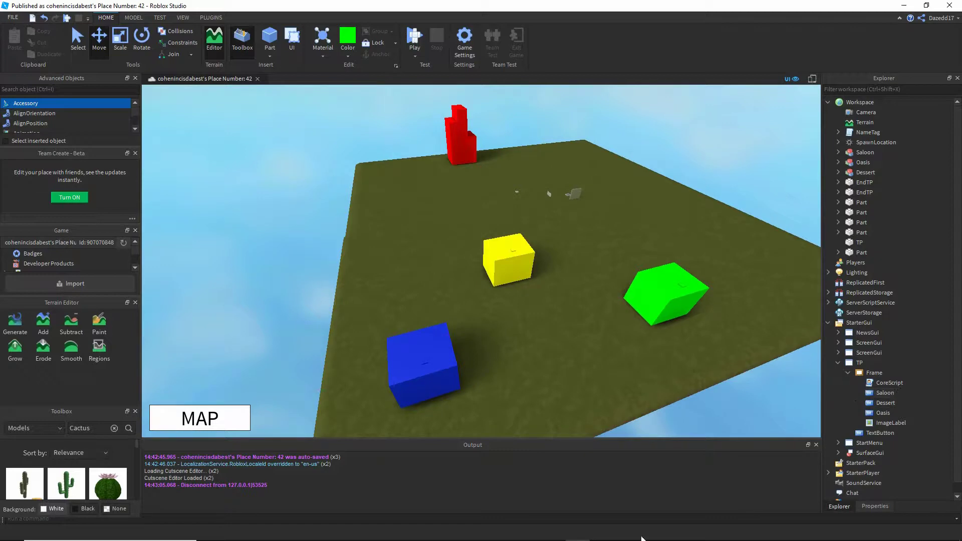
Switch to paint.net and create a new blank image of 2000 × 2000 pixels
mouse_move(641, 539)
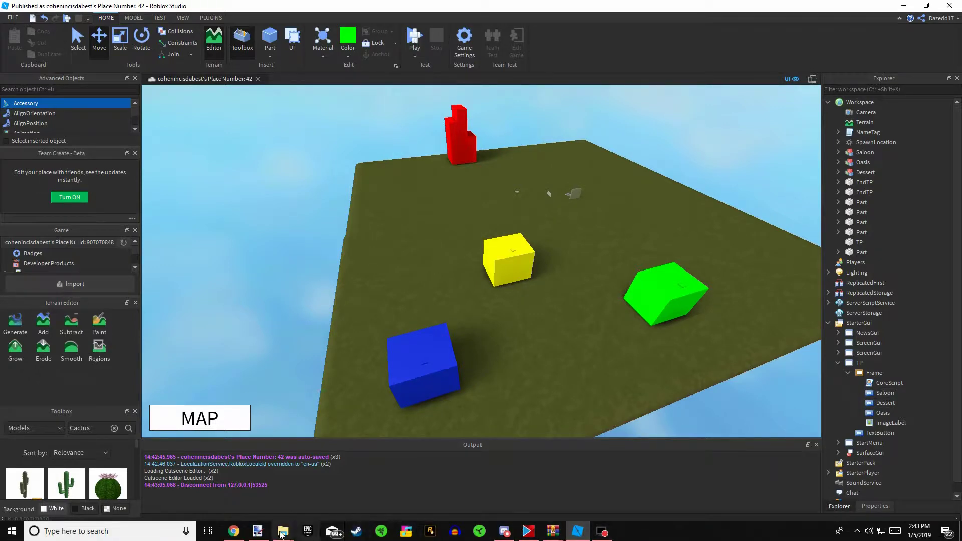
click(258, 531)
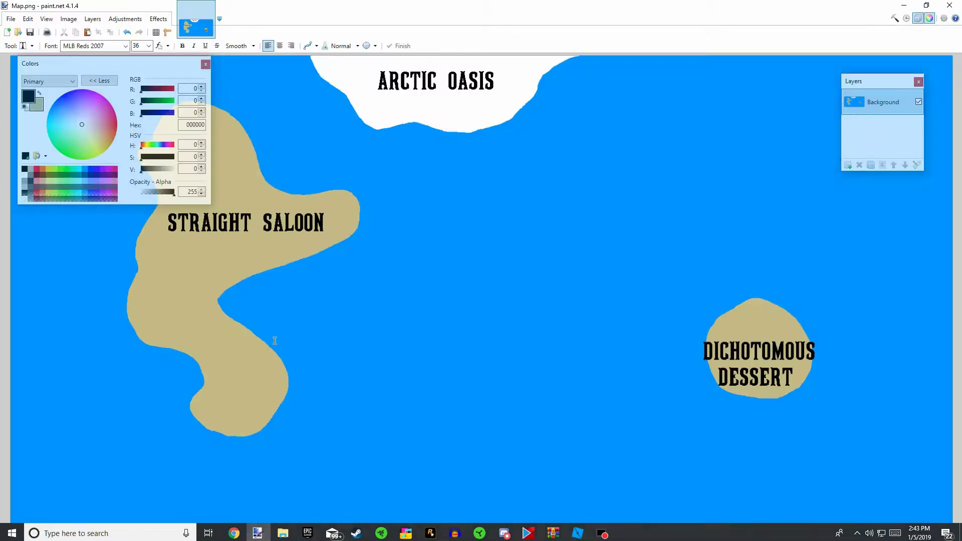
click(5, 33)
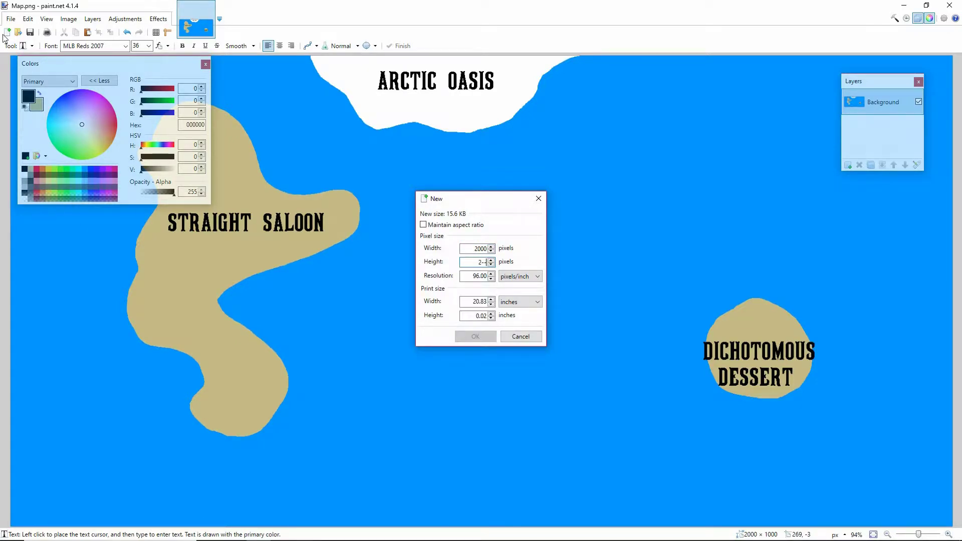
text(2000)
key(Return)
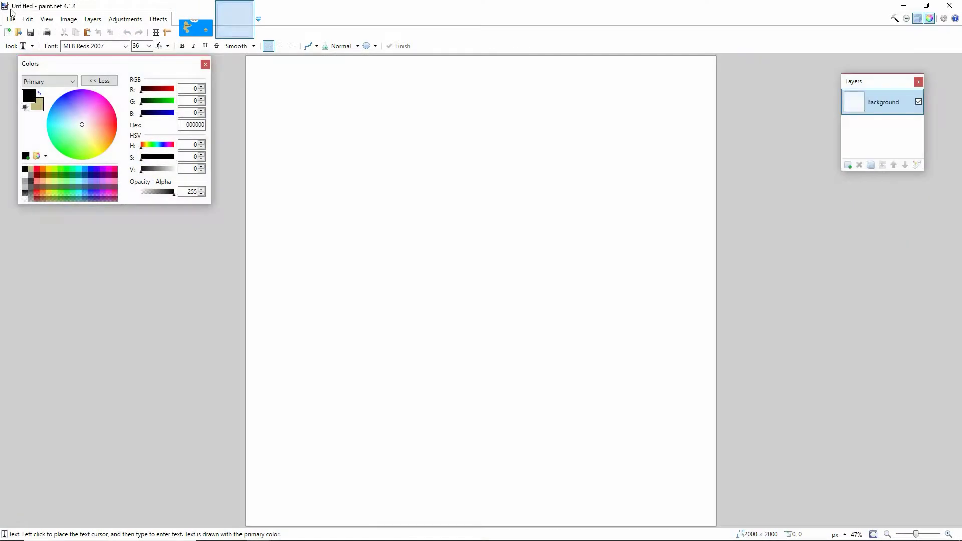
Activate the Paint Bucket tool for the blank image with a solid color fill
click(23, 45)
click(30, 155)
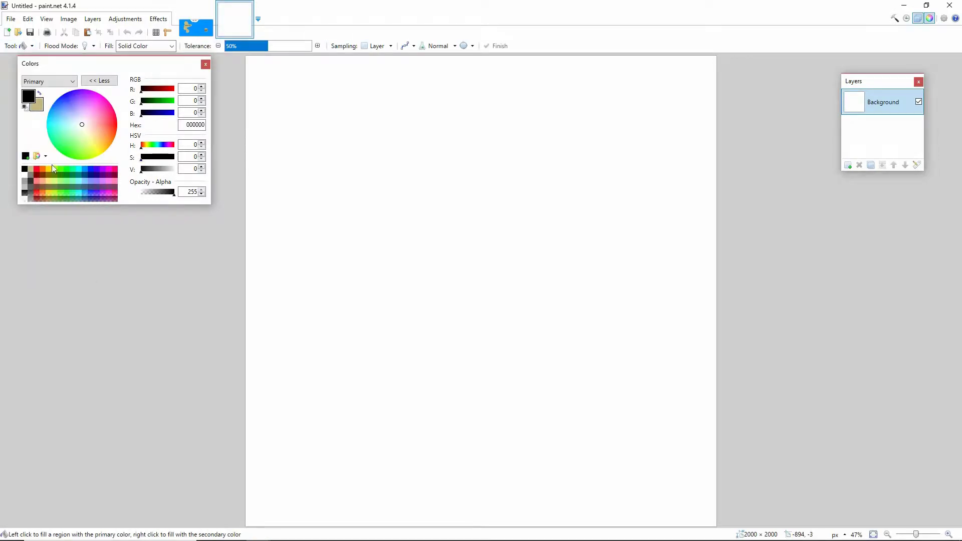
key(ctrl+o)
key(Escape)
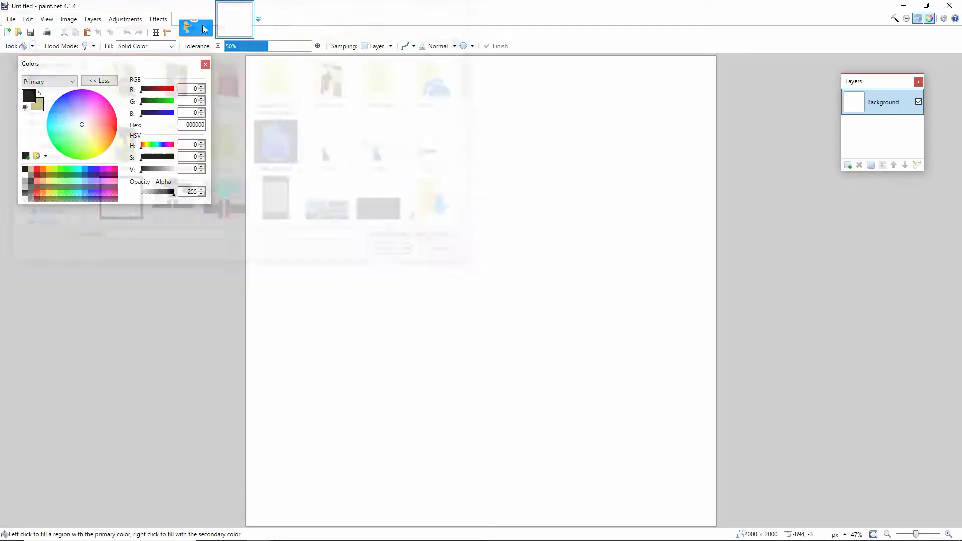
Select the entire 2000 × 2000 canvas with Rectangle Select and delete the white background to make it transparent
click(23, 46)
click(35, 58)
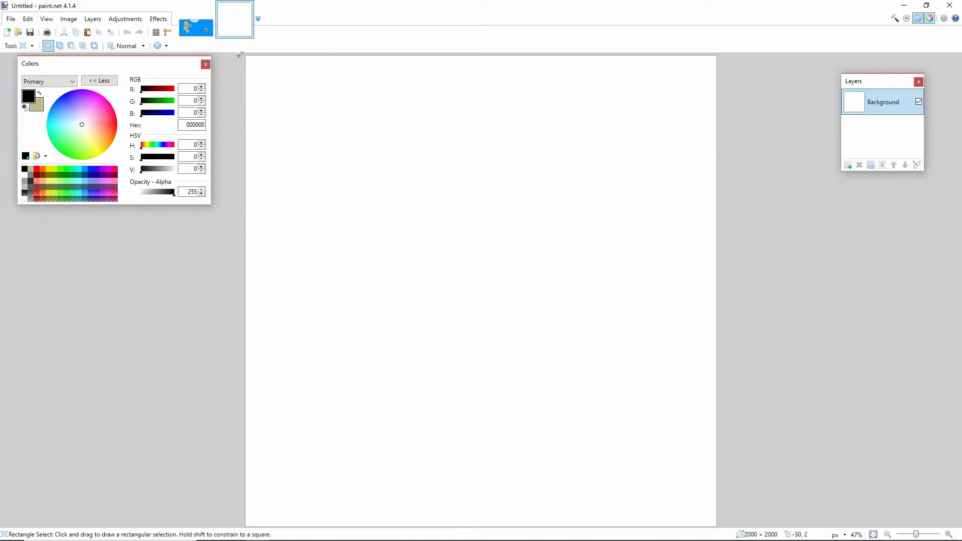
drag(239, 55, 719, 528)
click(623, 417)
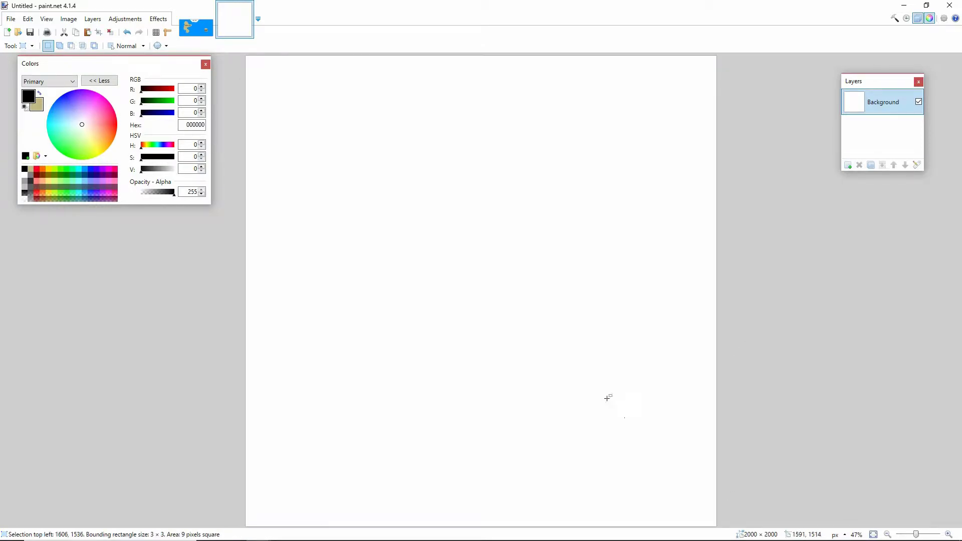
mouse_move(243, 55)
mouse_down()
mouse_move(678, 462)
mouse_move(818, 464)
mouse_up()
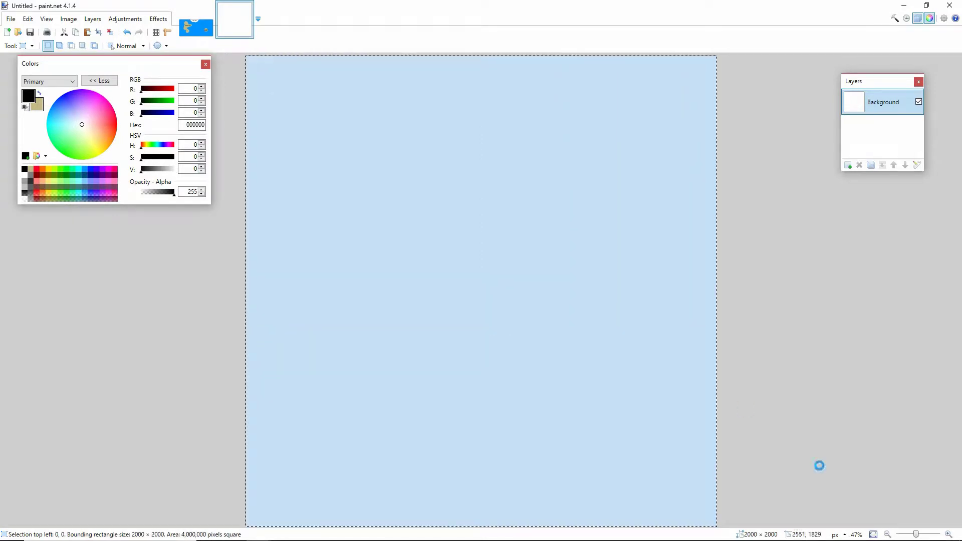
key(Delete)
Draw the scroll's long right edge with the Line / Curve tool, bending its lower end into a rounded curl that closes back onto the edge
click(20, 46)
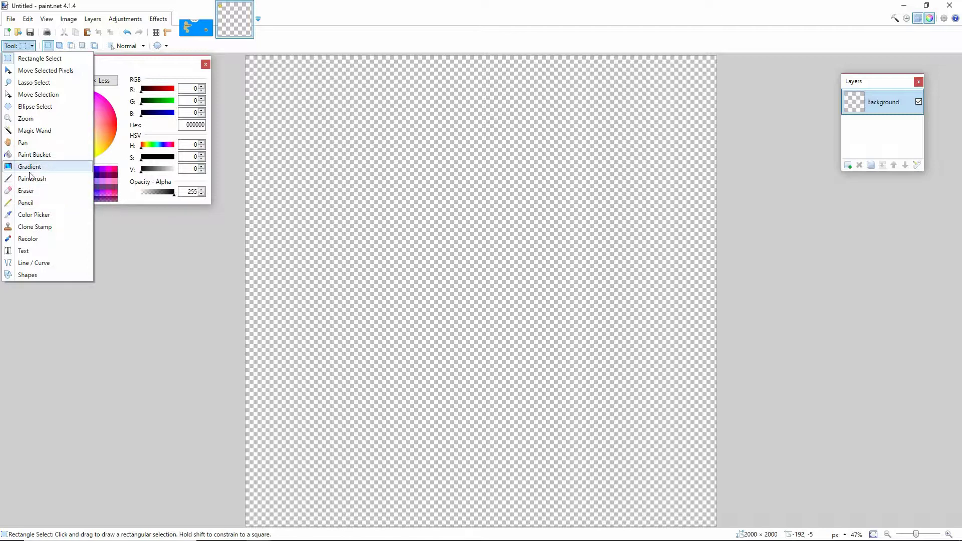
click(34, 262)
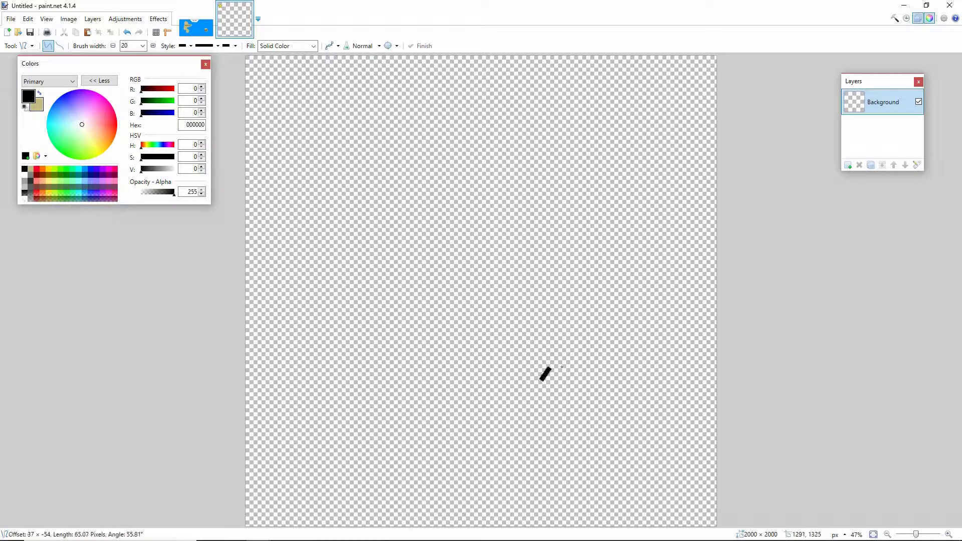
mouse_move(551, 369)
mouse_down()
mouse_move(486, 406)
mouse_move(486, 199)
mouse_up()
mouse_move(522, 323)
mouse_down()
mouse_move(521, 387)
mouse_move(560, 375)
mouse_up()
drag(504, 261, 521, 416)
drag(560, 376, 536, 412)
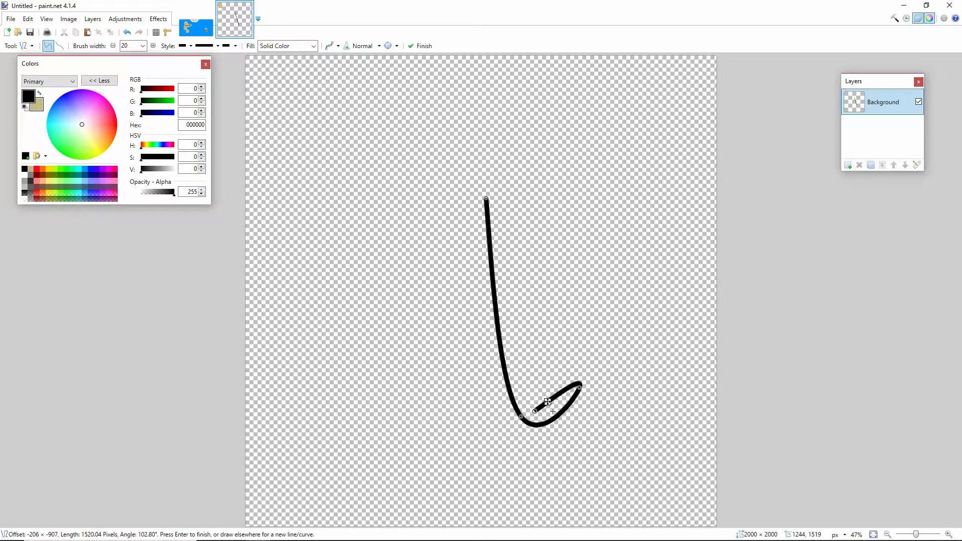
drag(580, 388, 561, 383)
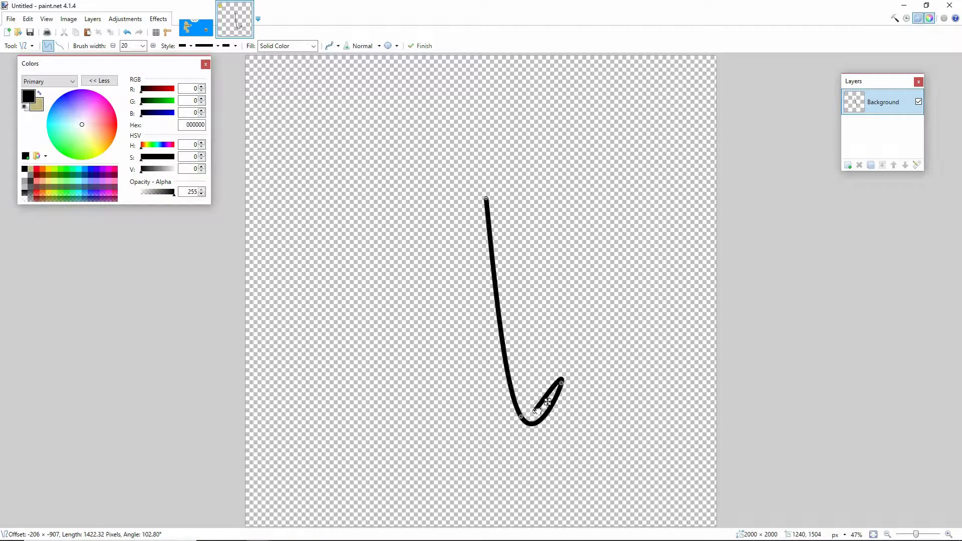
drag(536, 430, 548, 435)
drag(561, 383, 582, 407)
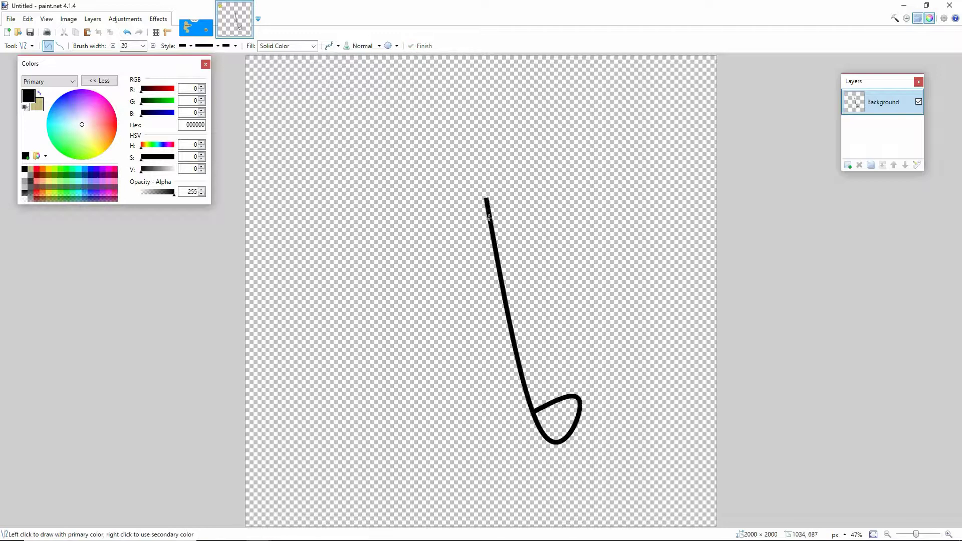
Try a curved top edge running left from the upper end of the right edge, and undo it
mouse_move(489, 217)
mouse_down()
mouse_move(423, 129)
mouse_move(313, 245)
mouse_up()
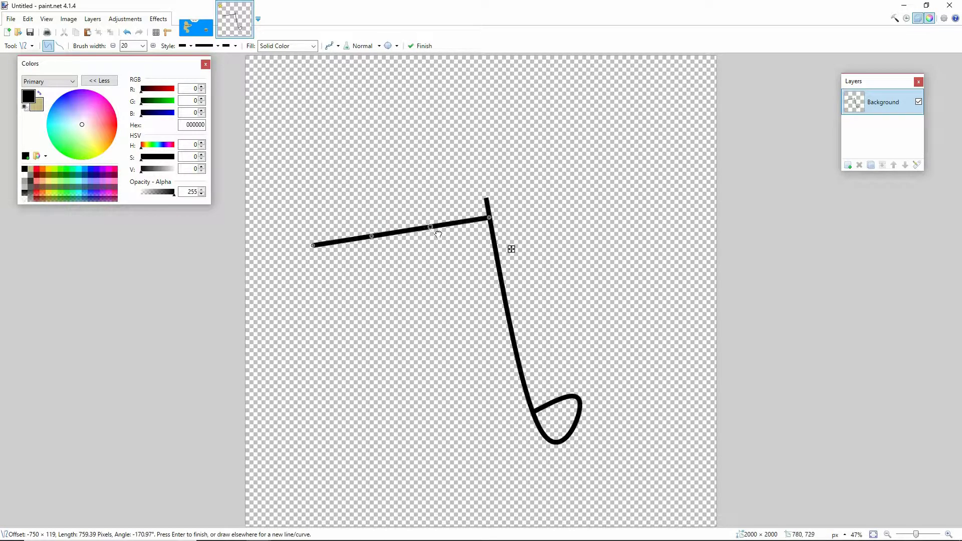
drag(438, 234, 464, 166)
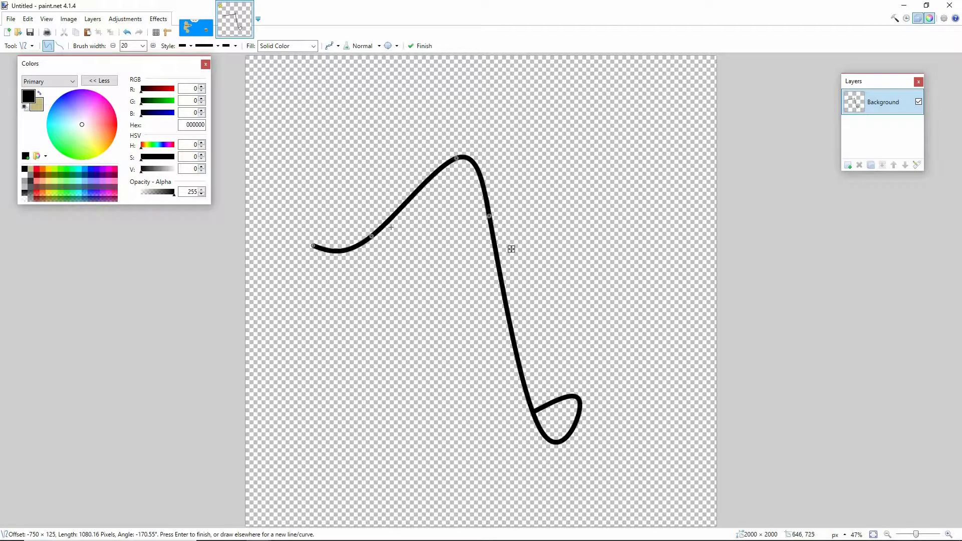
drag(372, 235, 355, 173)
drag(383, 175, 398, 189)
click(127, 32)
click(127, 32)
click(126, 32)
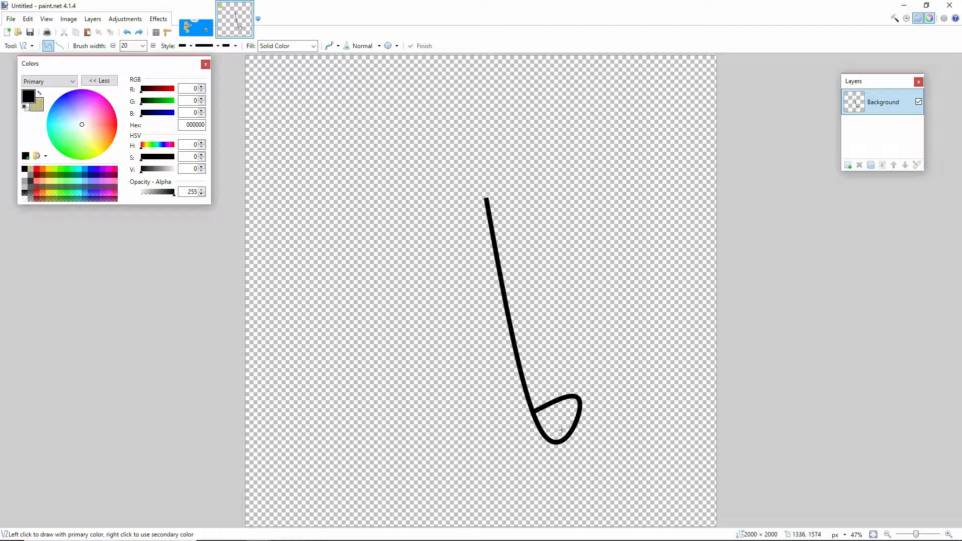
Draw the scroll's straight bottom and left edges, and add a rounded curl outside the upper-left corner
drag(557, 443, 298, 278)
drag(321, 235, 300, 221)
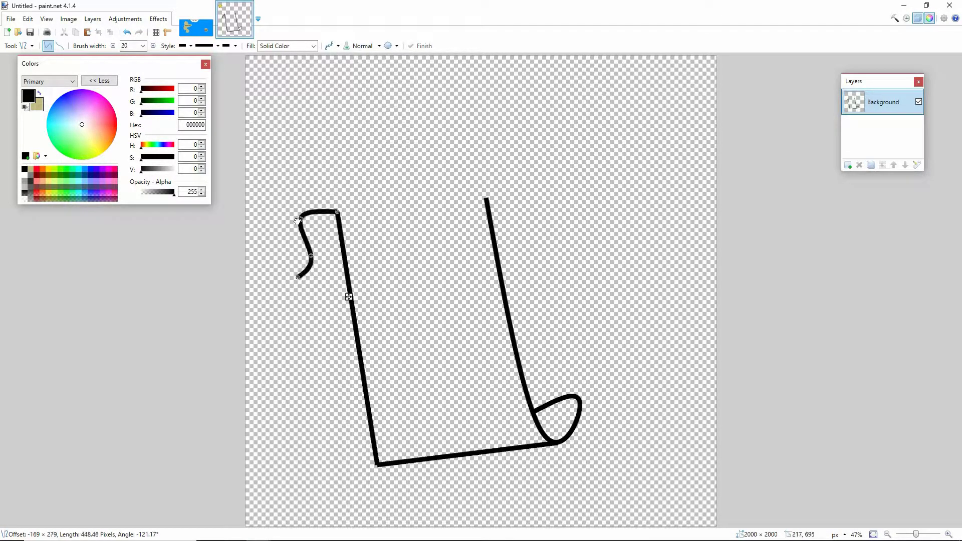
drag(298, 277, 344, 256)
drag(300, 224, 301, 222)
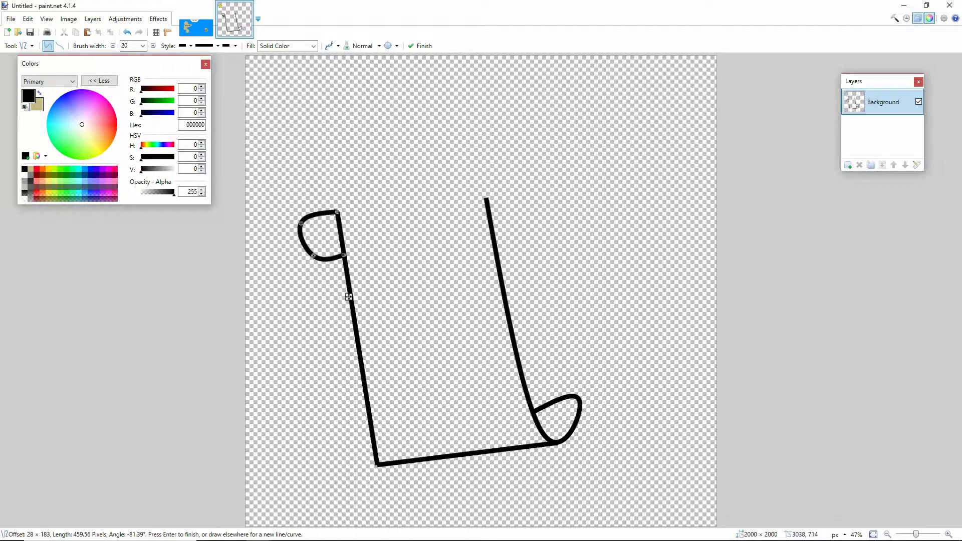
mouse_move(661, 540)
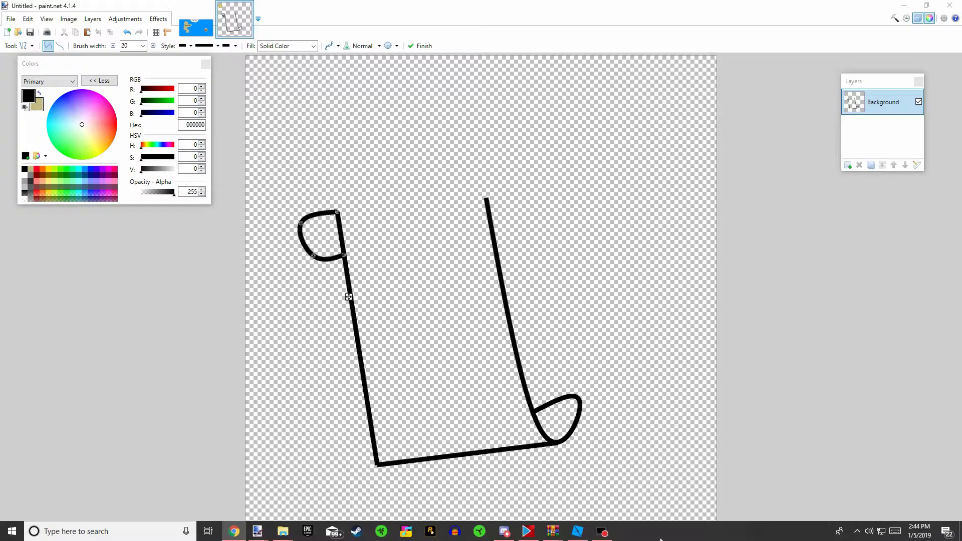
click(581, 534)
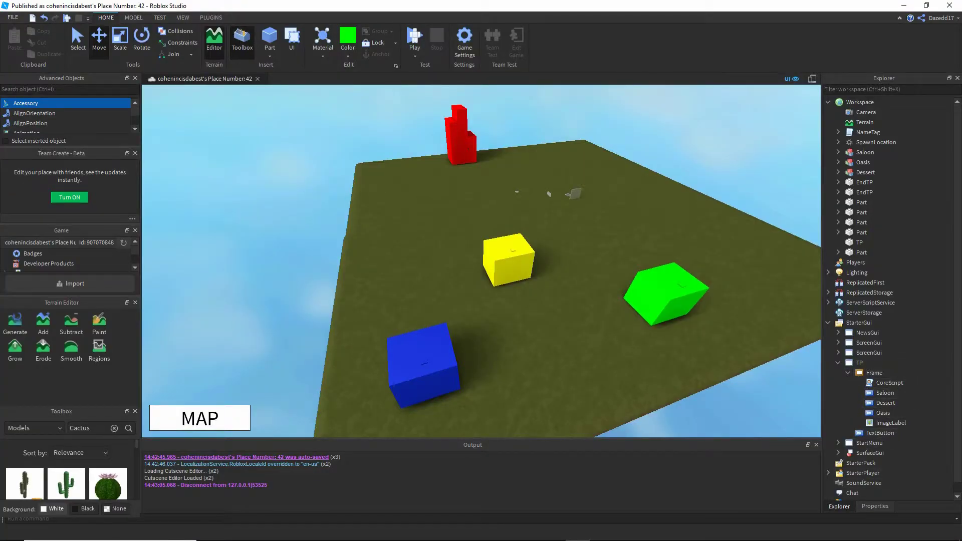
mouse_move(853, 539)
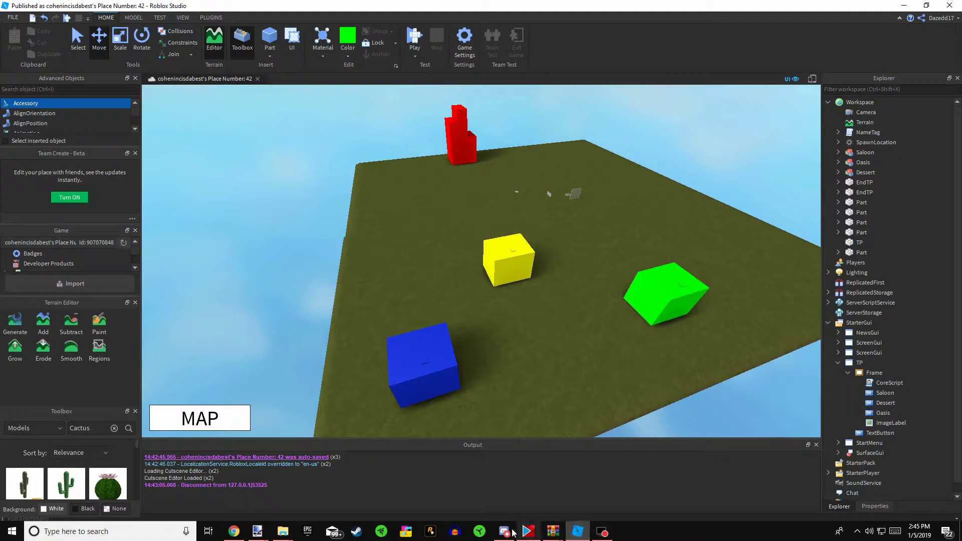
click(259, 532)
click(323, 489)
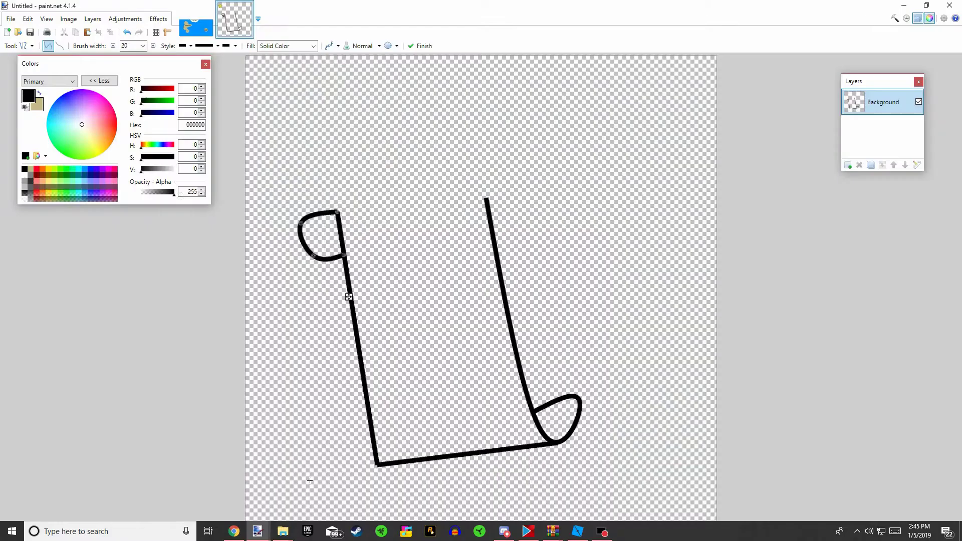
Select the area around the unfinished scroll outline with Rectangle Select and cut it from the canvas
click(20, 46)
click(28, 59)
drag(274, 155, 855, 540)
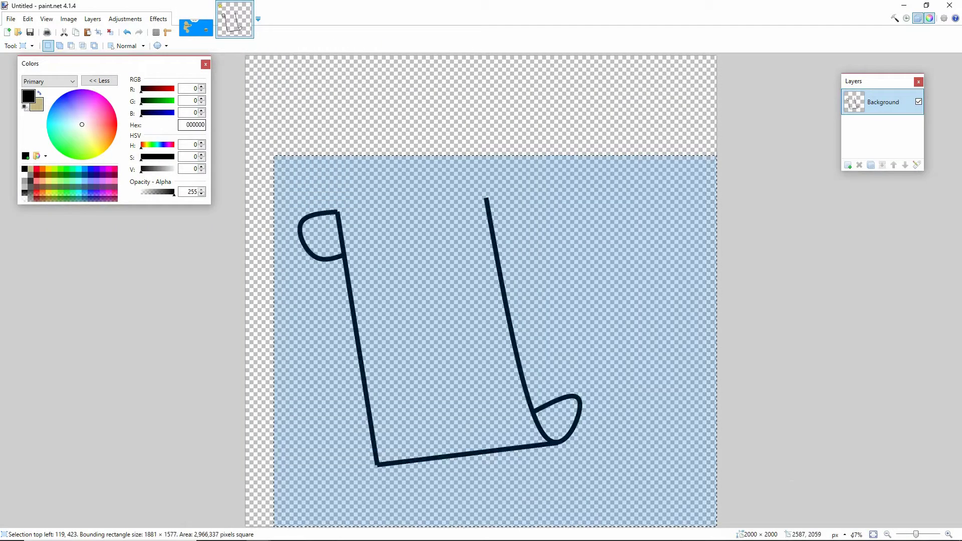
key(super)
key(Escape)
key(ctrl+x)
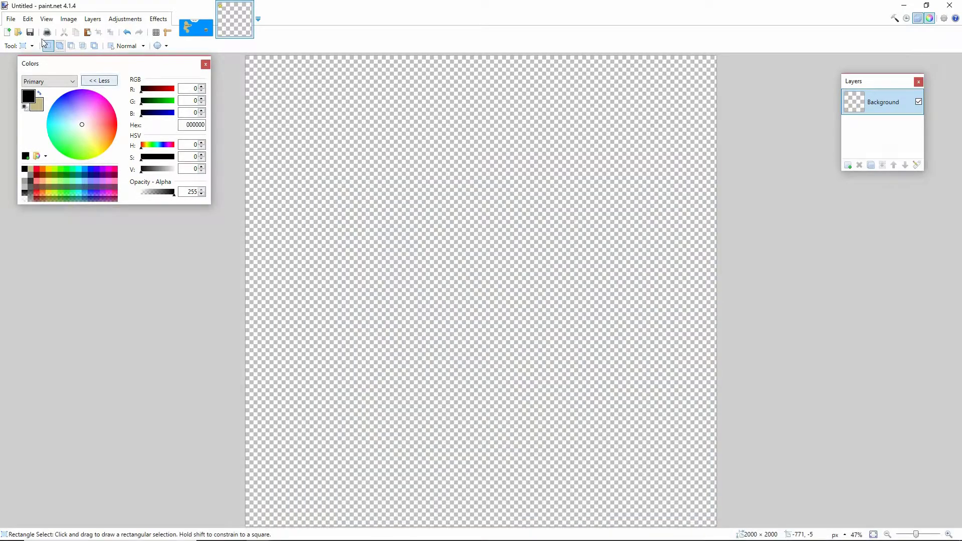
Try a new scroll outline with the Line / Curve tool: a slanted straight right edge with a rounded curl at its upper end
click(19, 46)
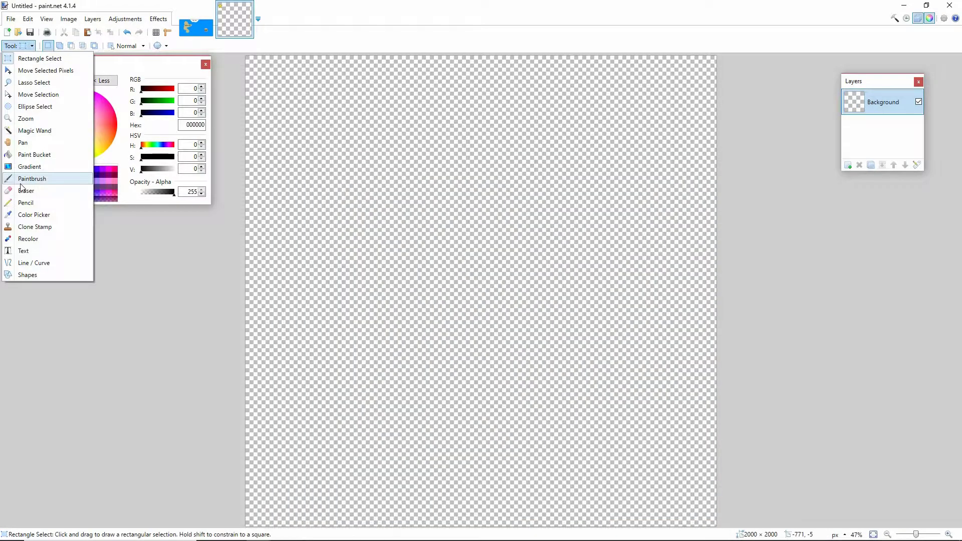
click(32, 264)
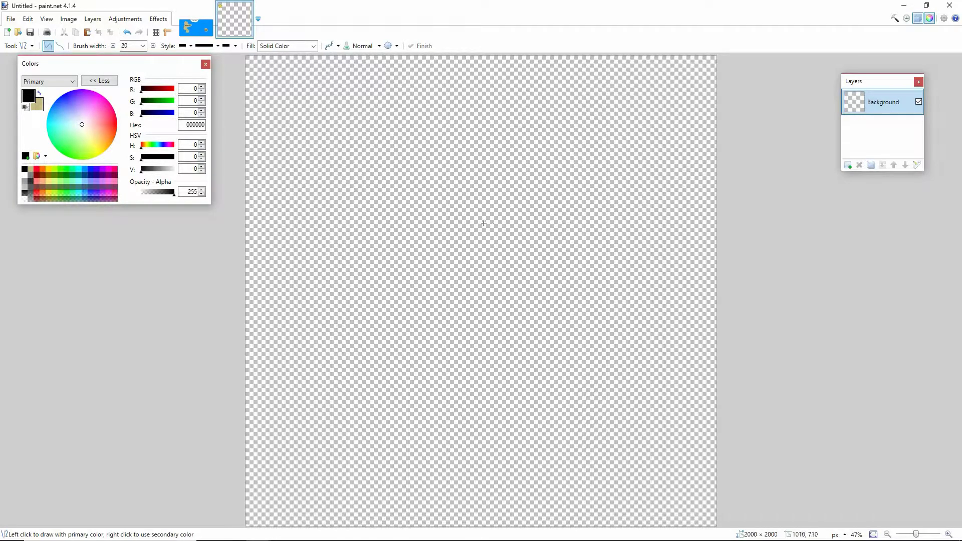
drag(484, 223, 533, 447)
key(Return)
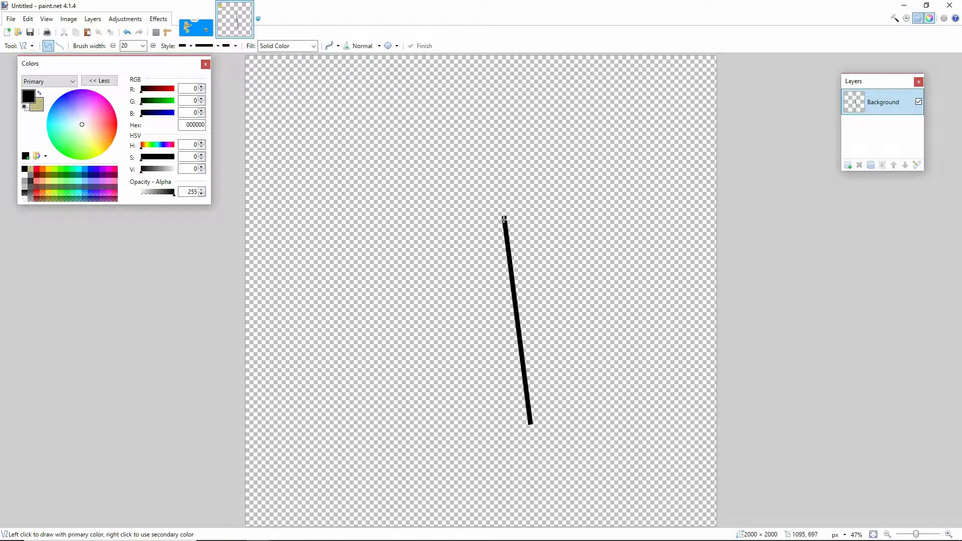
mouse_move(504, 219)
mouse_down()
mouse_move(532, 179)
mouse_move(336, 200)
mouse_up()
drag(449, 211, 533, 191)
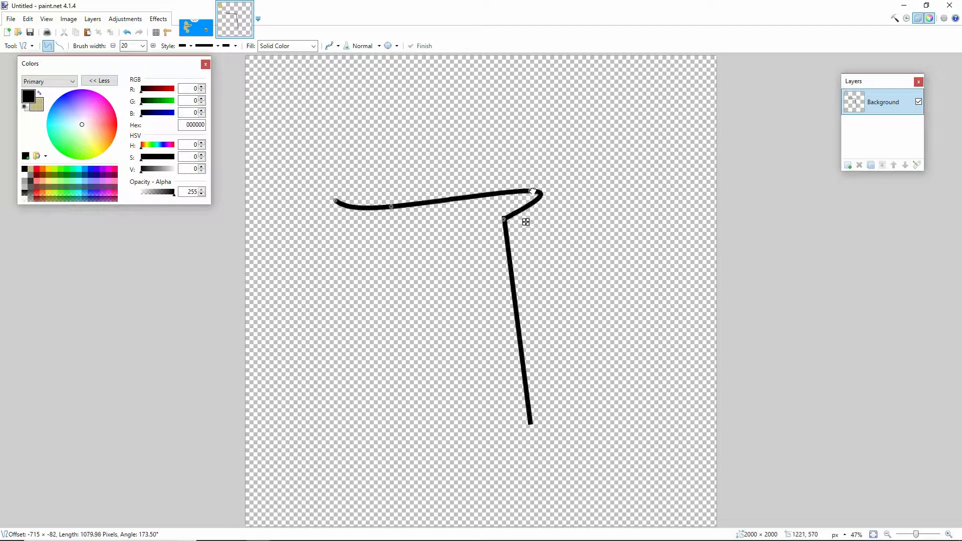
drag(391, 207, 532, 211)
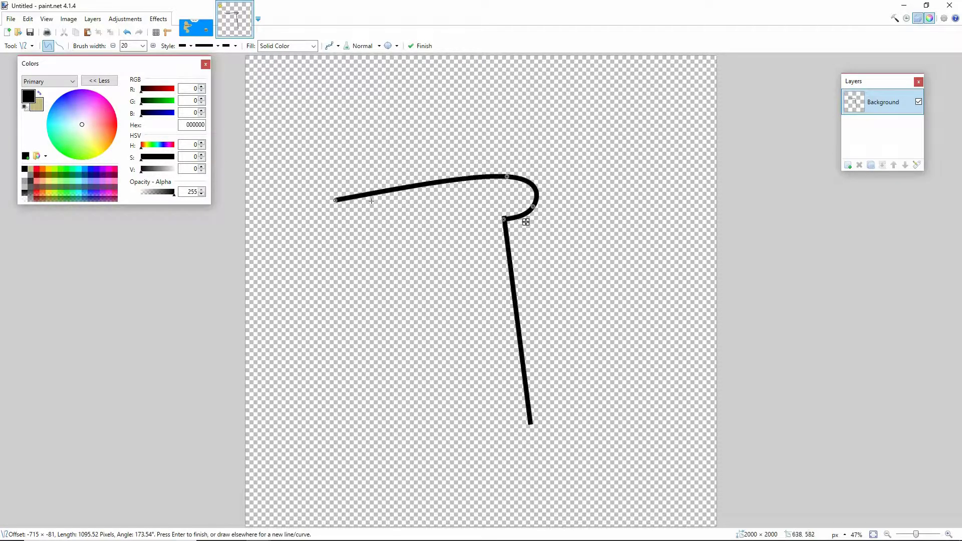
drag(337, 202, 507, 177)
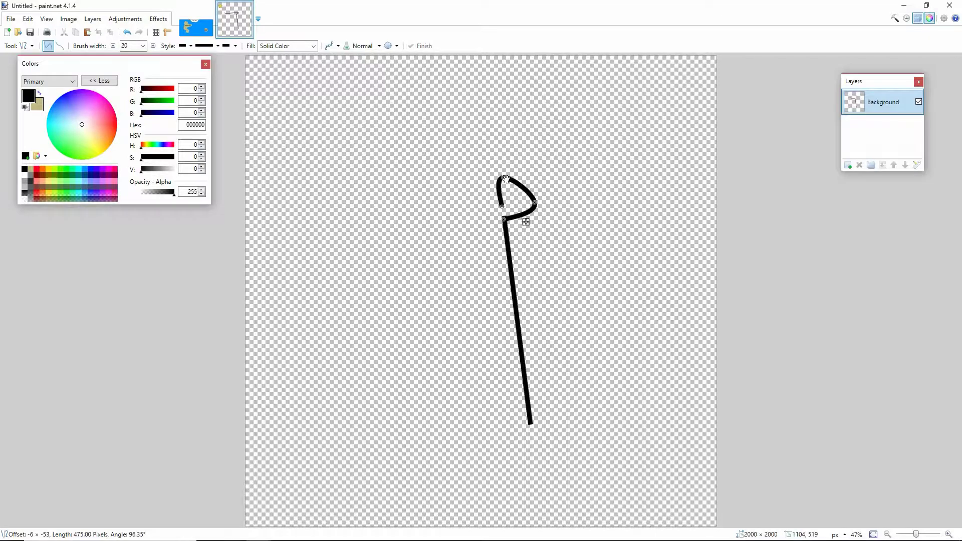
Undo the new edge and curl, paste the cut scroll outline back onto the canvas, and deselect it
click(577, 532)
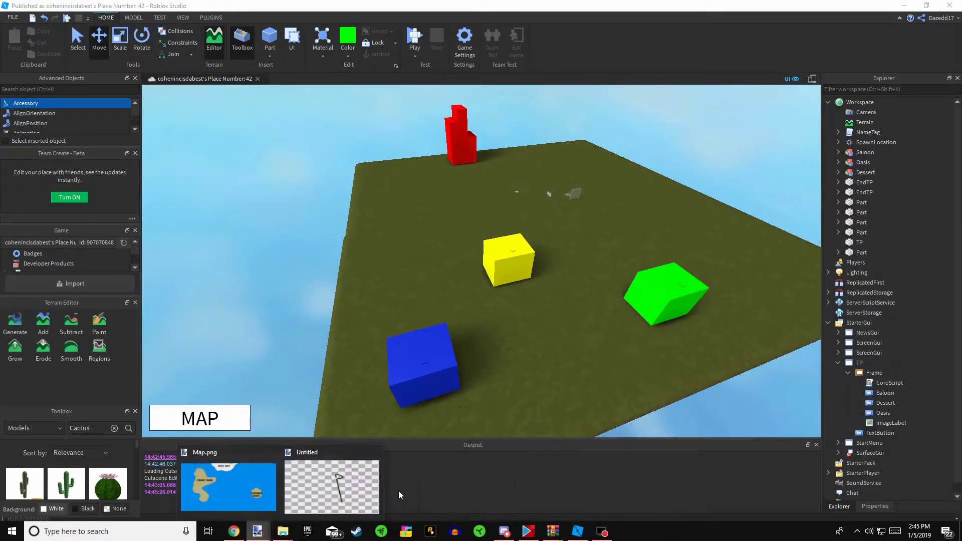
key(alt+Tab)
click(127, 32)
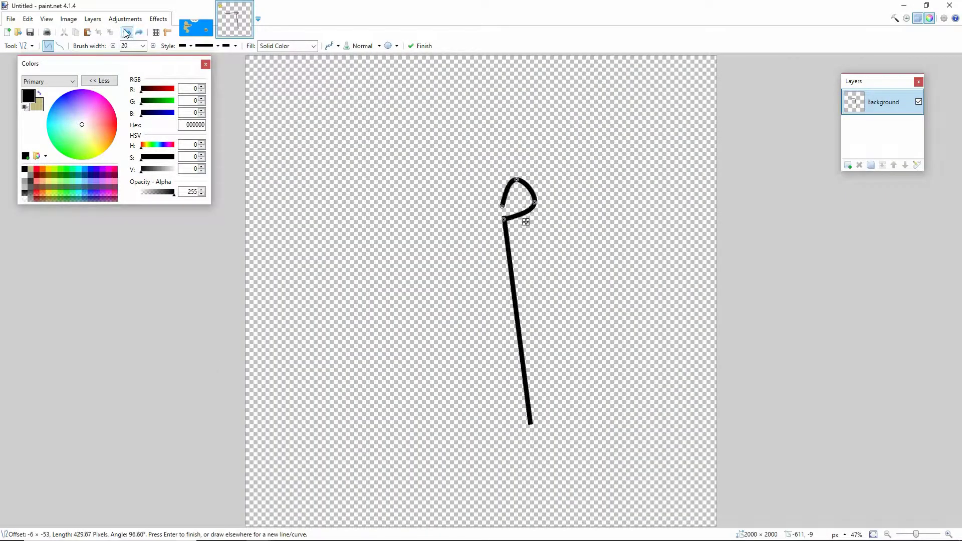
click(127, 33)
click(127, 33)
click(127, 32)
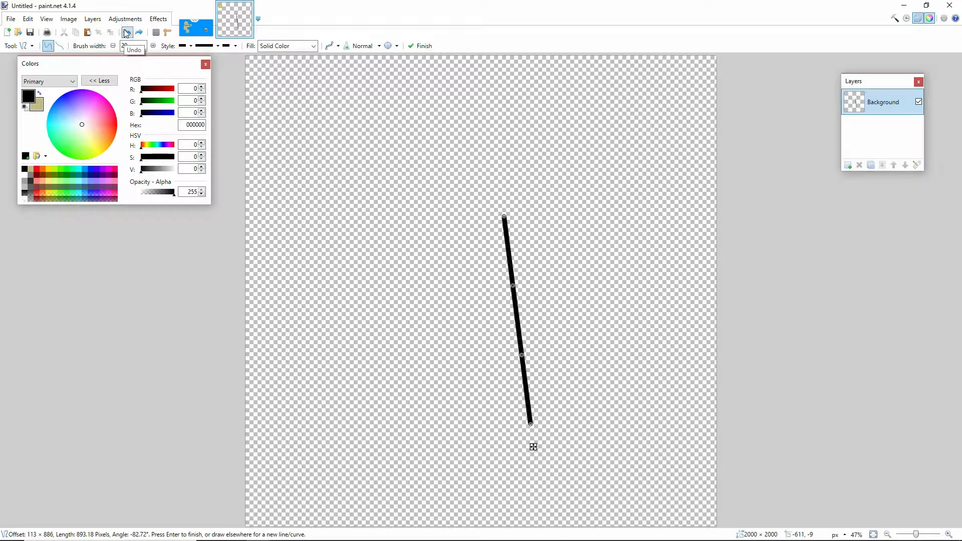
click(127, 33)
key(ctrl+v)
key(ctrl+d)
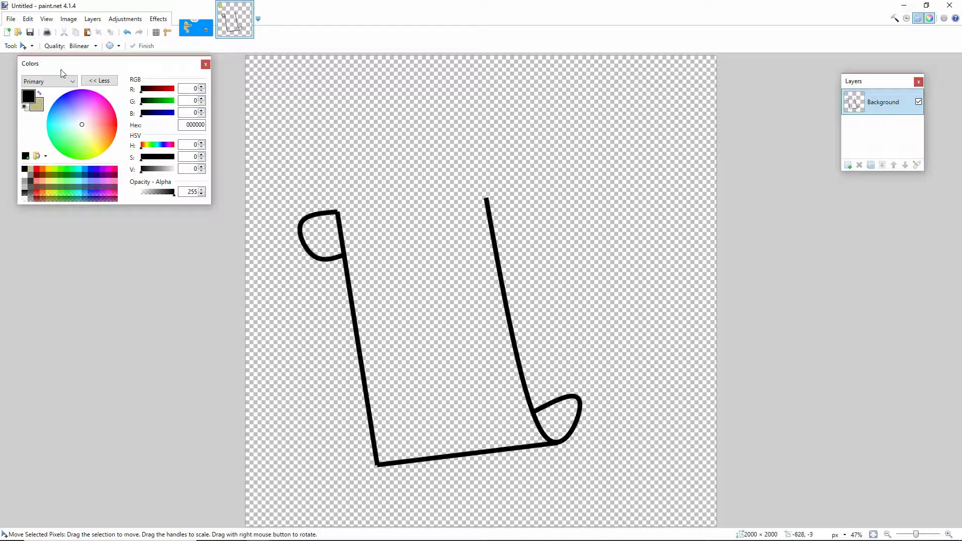
Close the scroll outline with a straight Line / Curve stroke from the upper-left corner to the top of the right edge
click(28, 46)
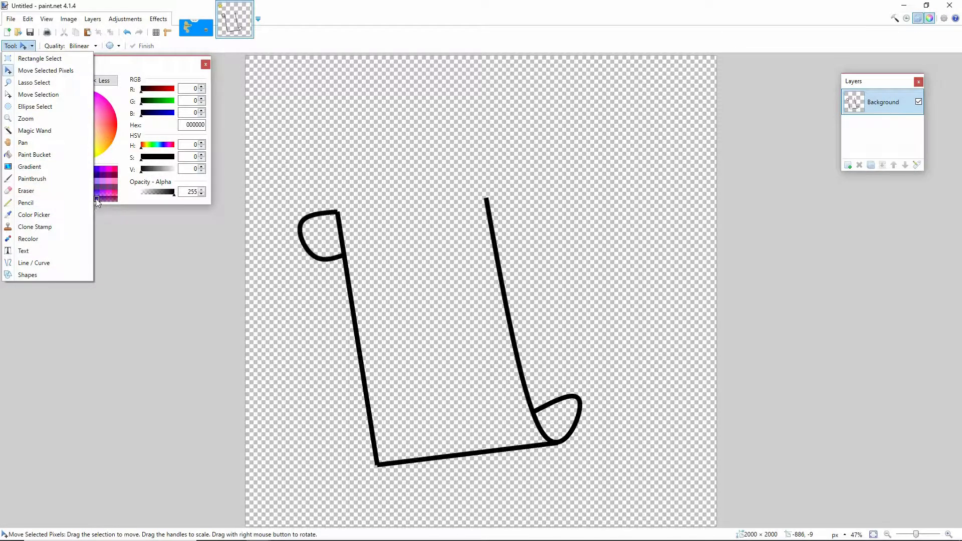
click(49, 262)
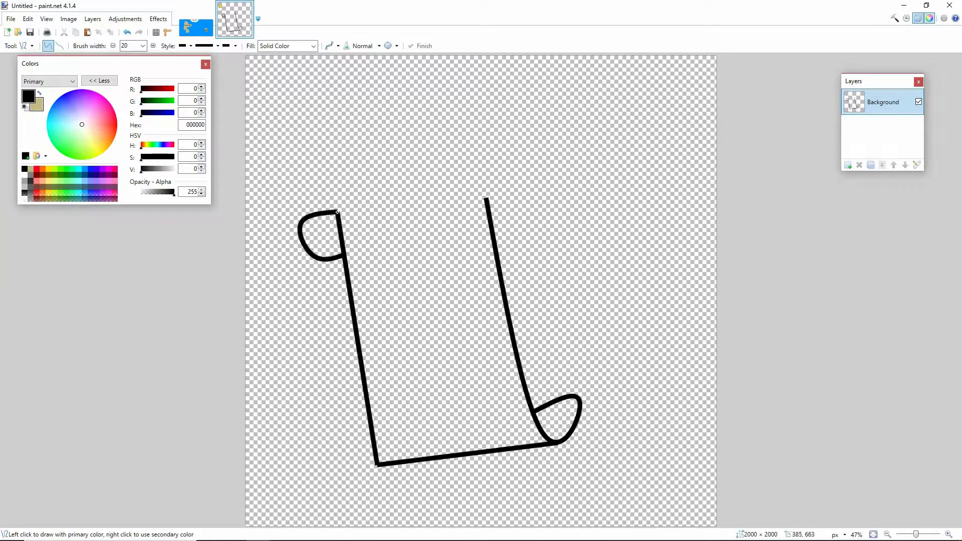
drag(337, 213, 489, 201)
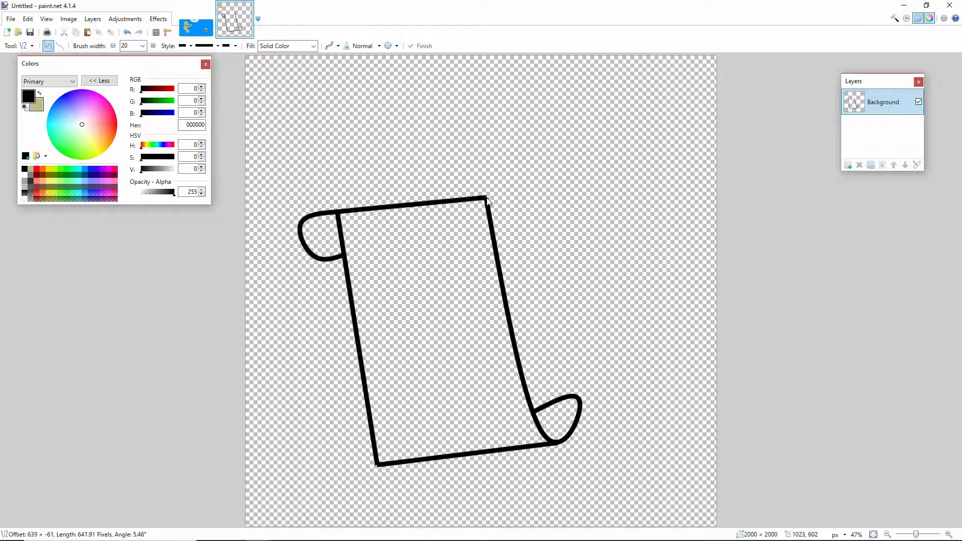
Select the whole scroll outline and move it up and to the right, nearer the middle of the canvas
click(20, 46)
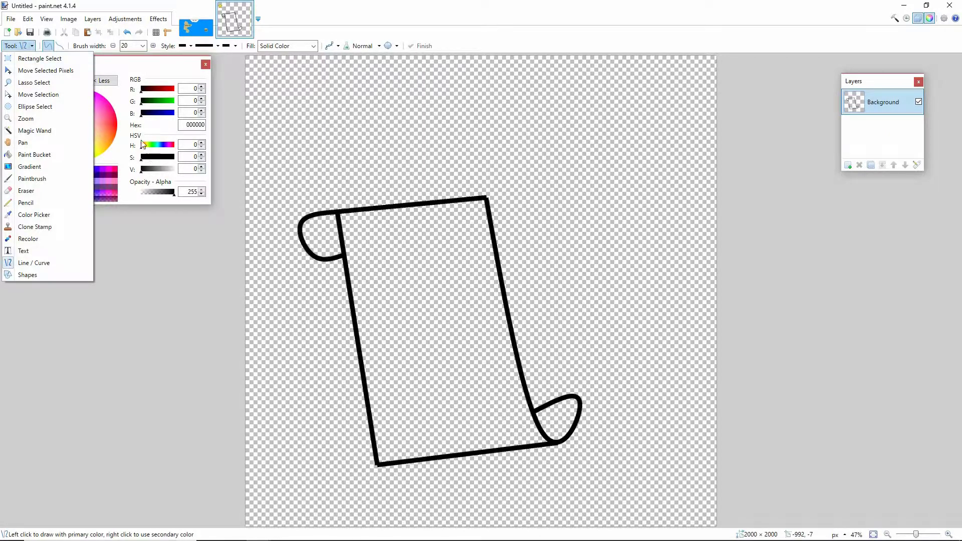
click(39, 58)
mouse_move(278, 191)
mouse_down()
mouse_move(604, 510)
mouse_move(636, 499)
mouse_move(586, 460)
mouse_up()
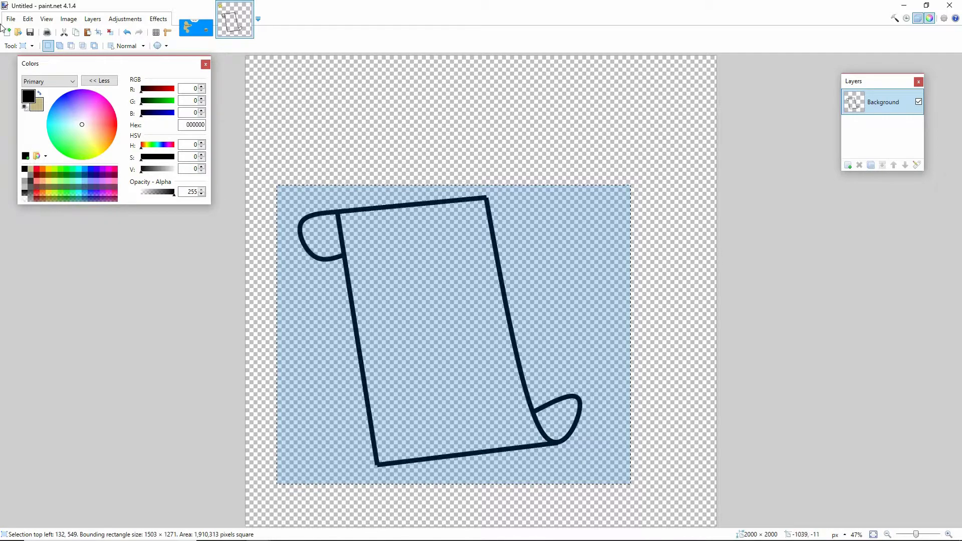
click(22, 46)
click(30, 70)
mouse_move(473, 326)
mouse_down()
mouse_move(480, 300)
mouse_move(509, 275)
mouse_move(514, 292)
mouse_up()
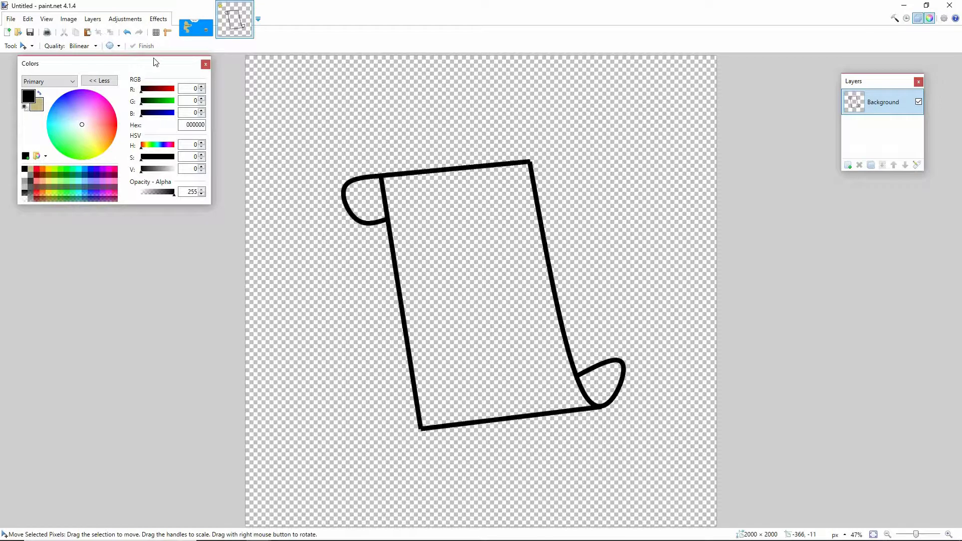
Fill the scroll's body and its upper-left curl with the tan secondary colour using the Paint Bucket
click(22, 46)
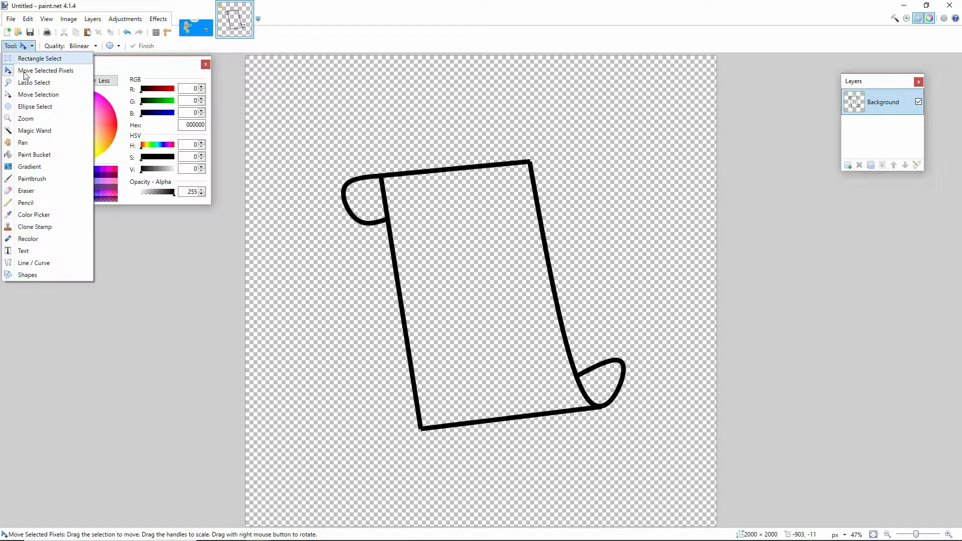
click(28, 167)
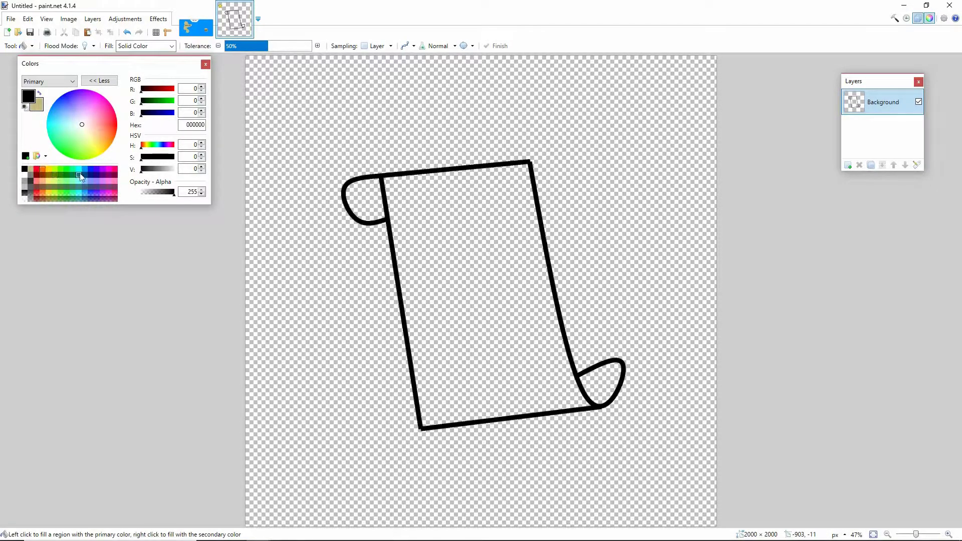
right_click(417, 218)
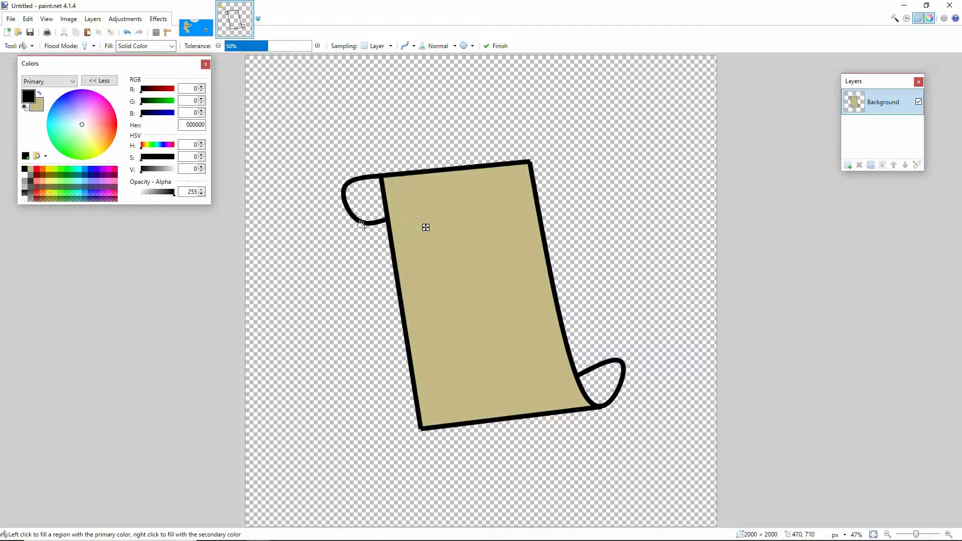
right_click(364, 198)
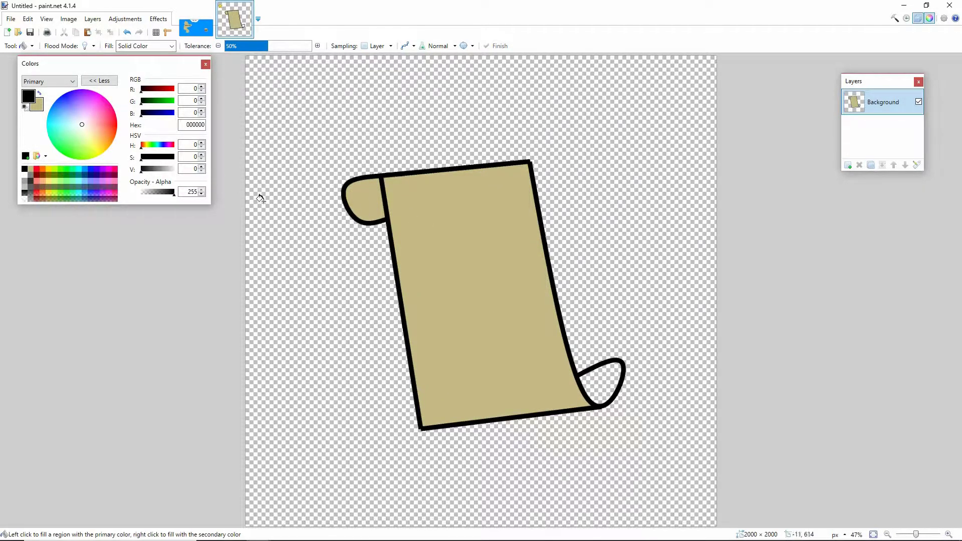
Swap the primary and secondary colours and darken the tan to a value of 48, hex 7A7353
click(39, 94)
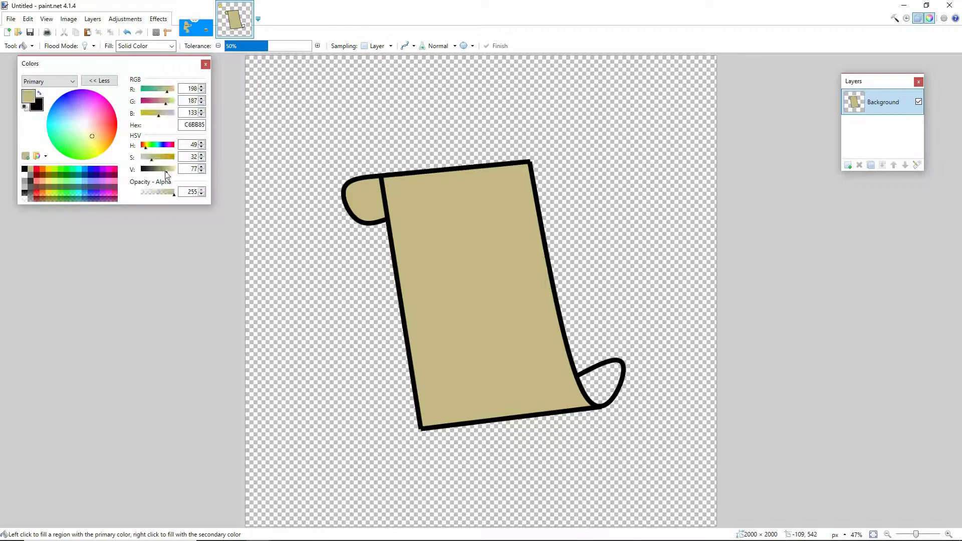
drag(163, 170, 157, 170)
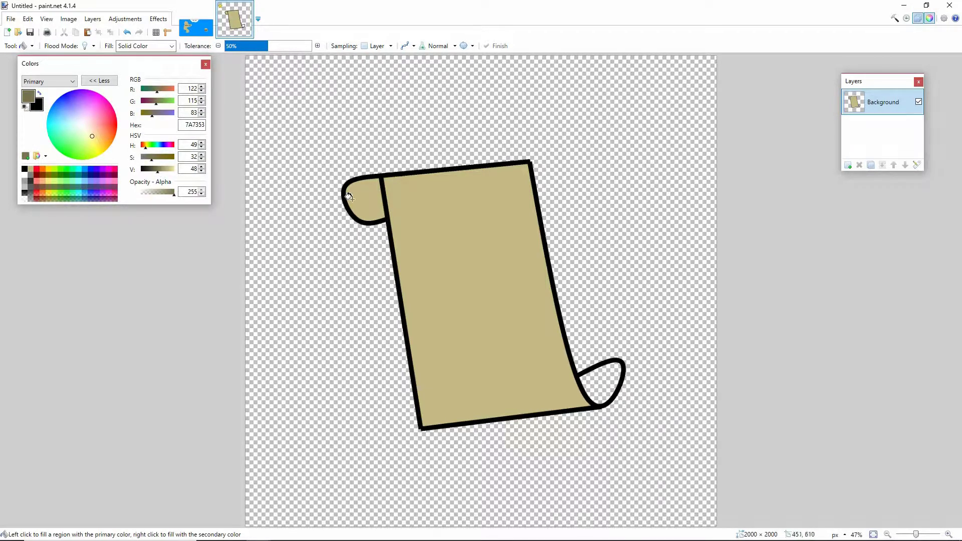
right_click(362, 208)
click(380, 203)
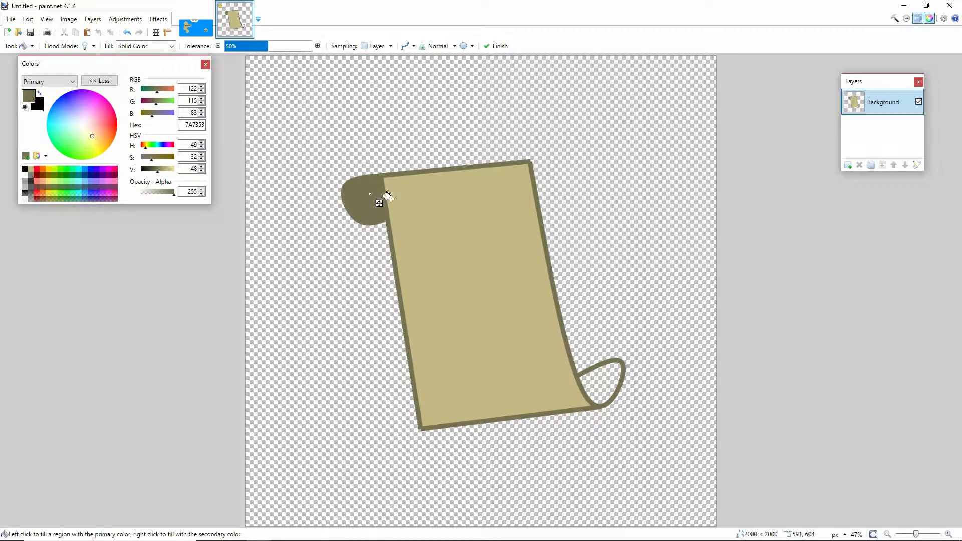
click(127, 33)
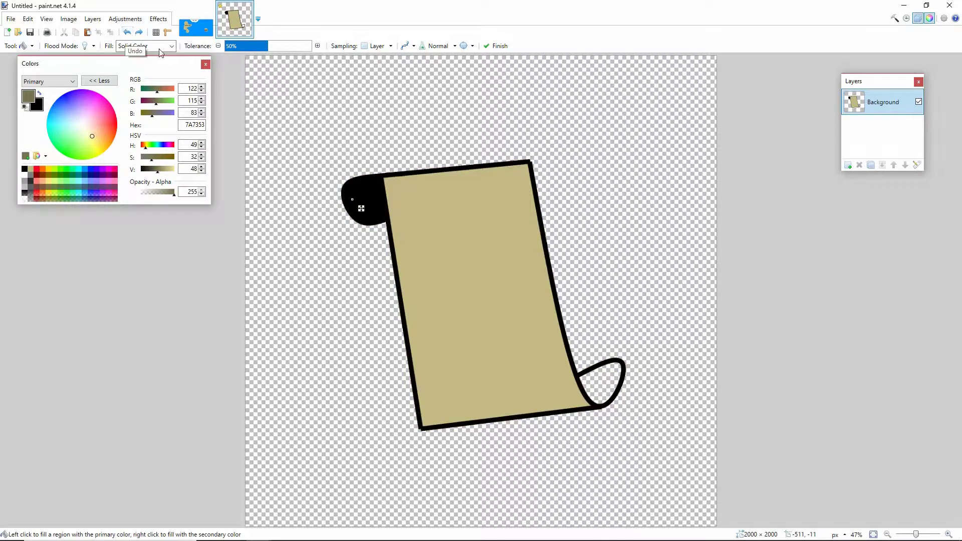
click(126, 33)
Fill the scroll's upper-left and lower-right curls with the dark tan primary colour
click(365, 210)
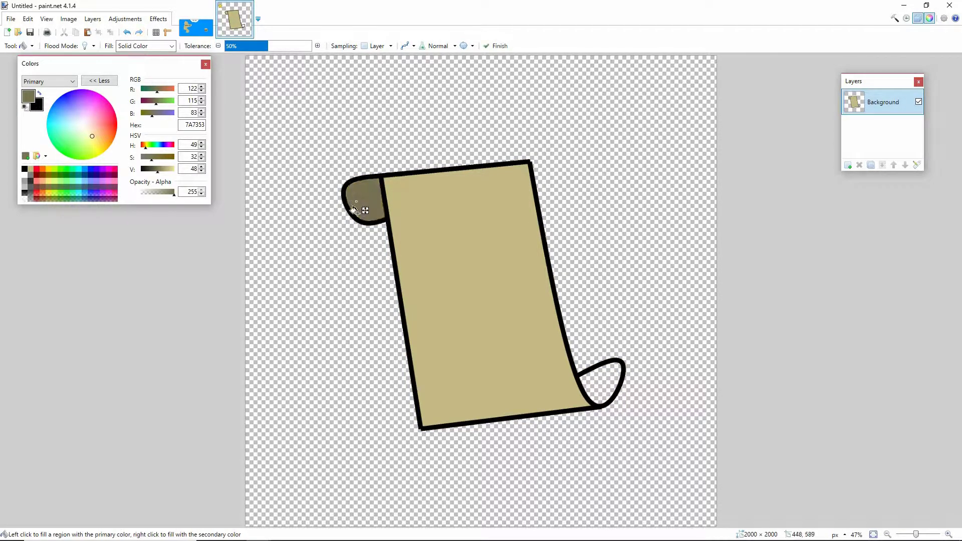
click(599, 397)
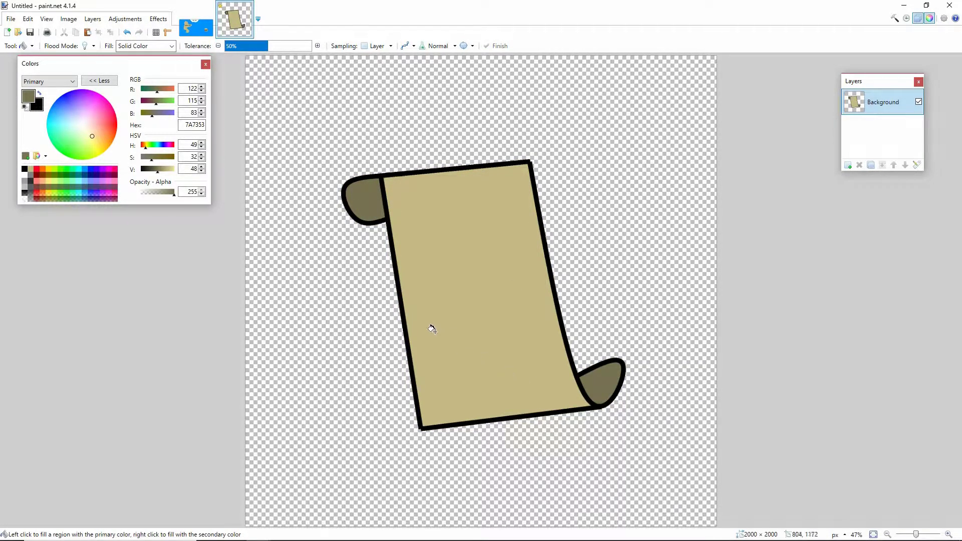
Add the text "MAP" at size 144 in dark tan and position it in the middle of the scroll
click(23, 45)
click(40, 250)
click(420, 265)
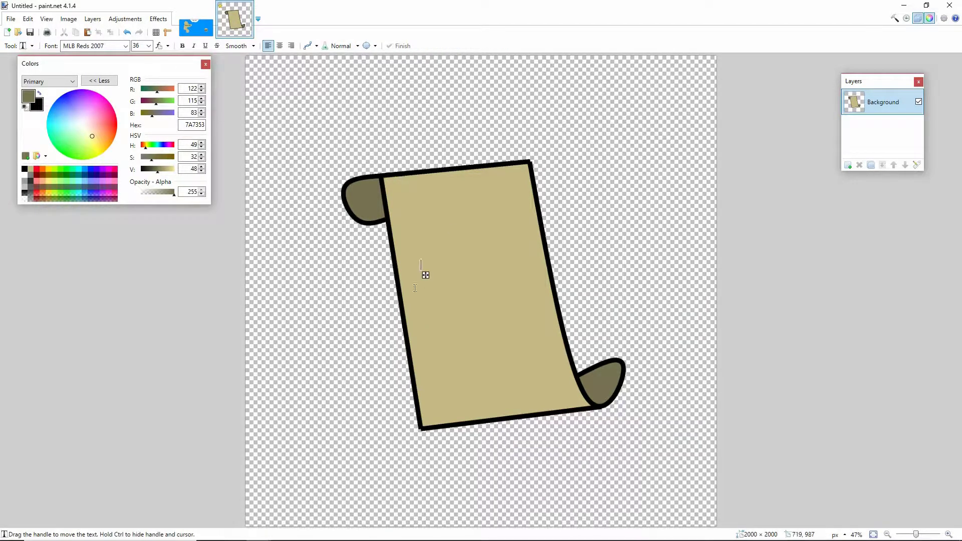
click(149, 46)
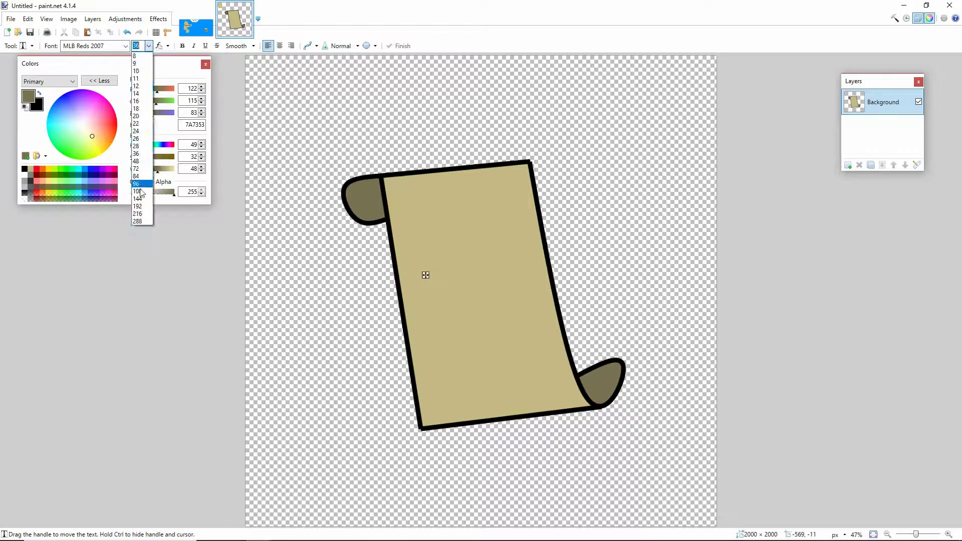
click(140, 202)
text(MAP)
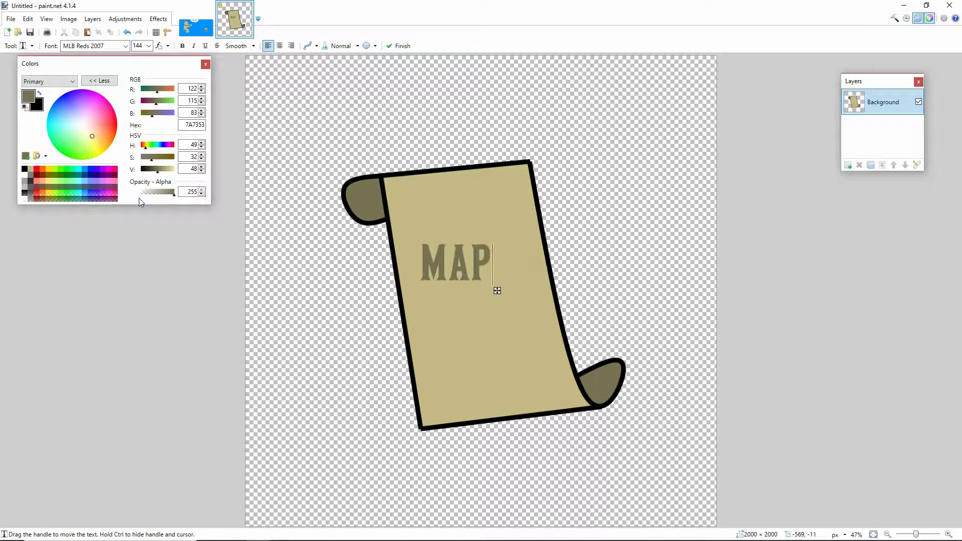
drag(492, 287, 522, 328)
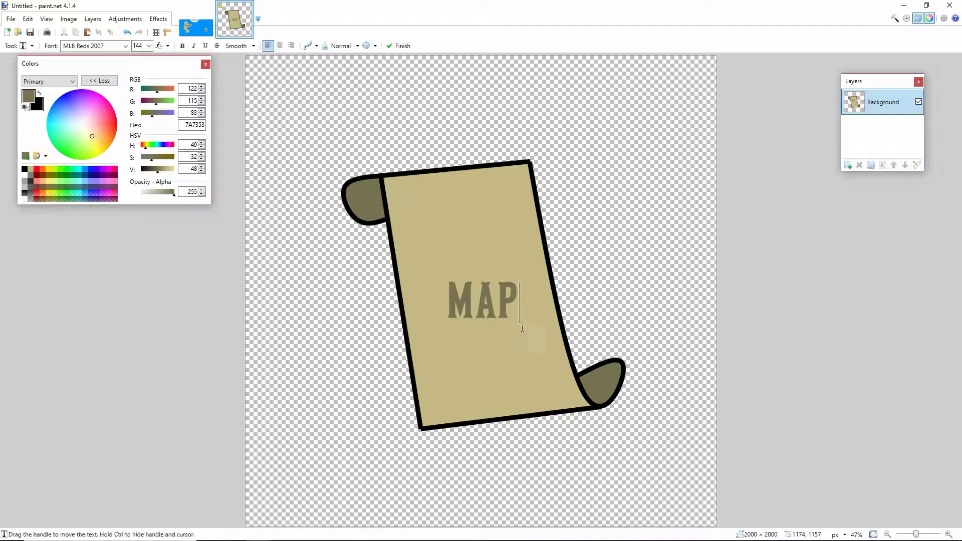
click(397, 46)
Save the drawing in the Pictures folder as a PNG named MapIcon, accepting the save settings
click(30, 33)
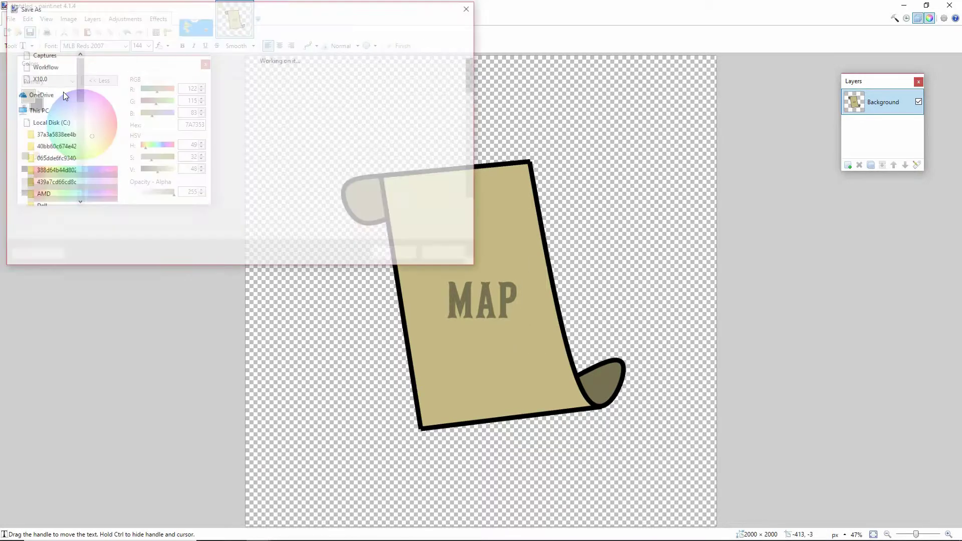
text(MapIcon)
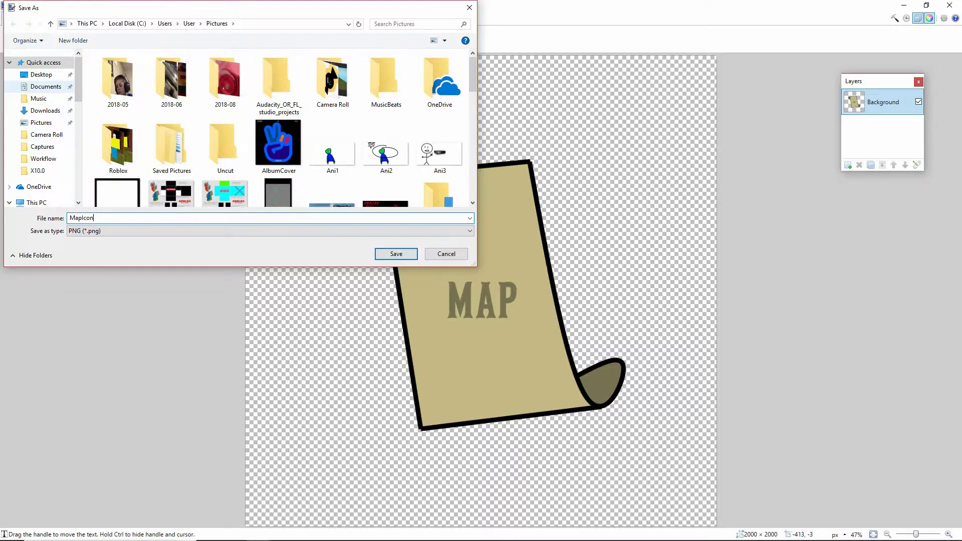
key(Return)
click(456, 195)
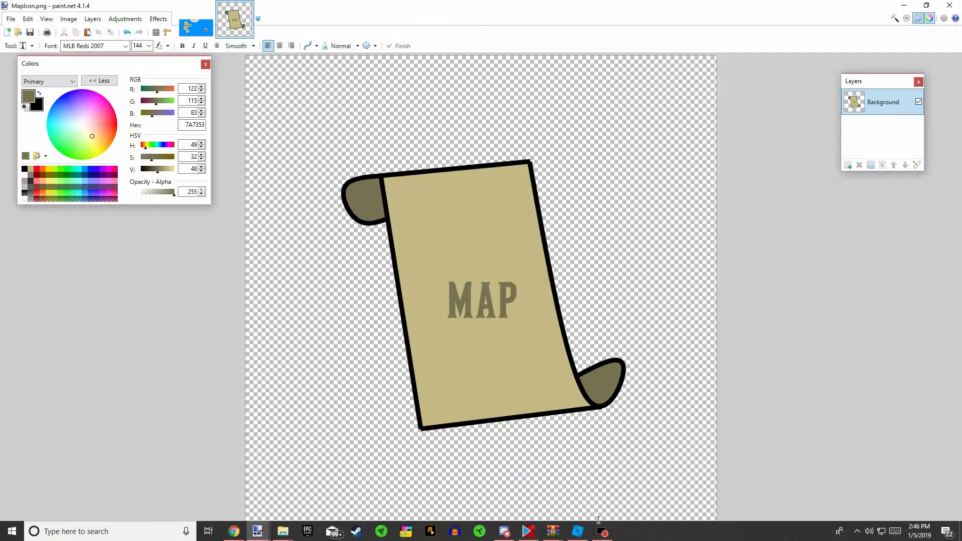
Switch to Roblox Studio and open the CoreScript inside the TP gui's Frame
mouse_move(581, 535)
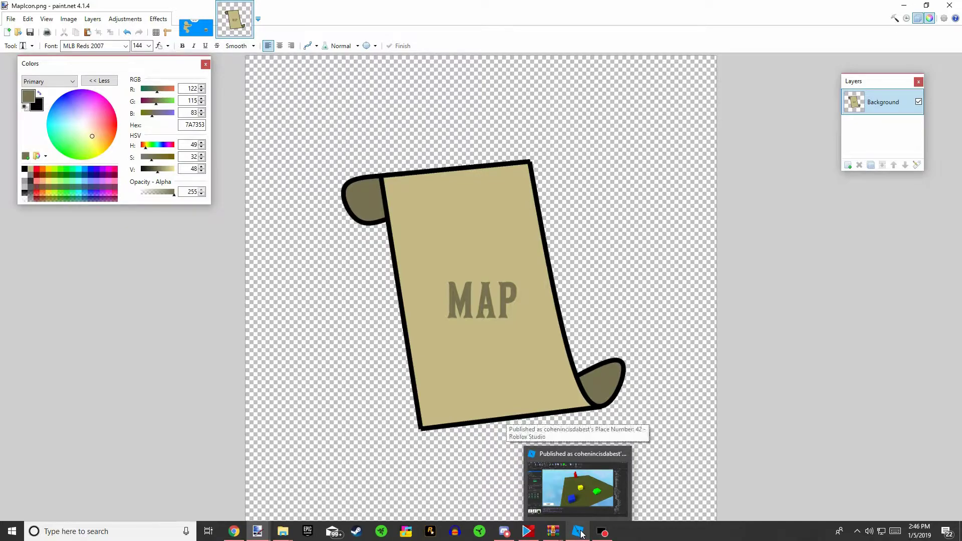
click(581, 534)
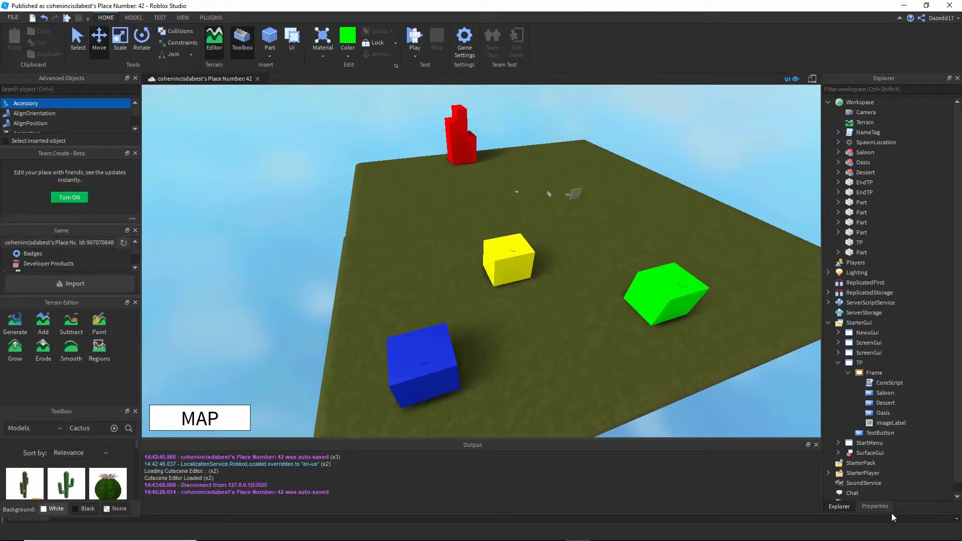
click(876, 508)
click(840, 507)
double_click(889, 383)
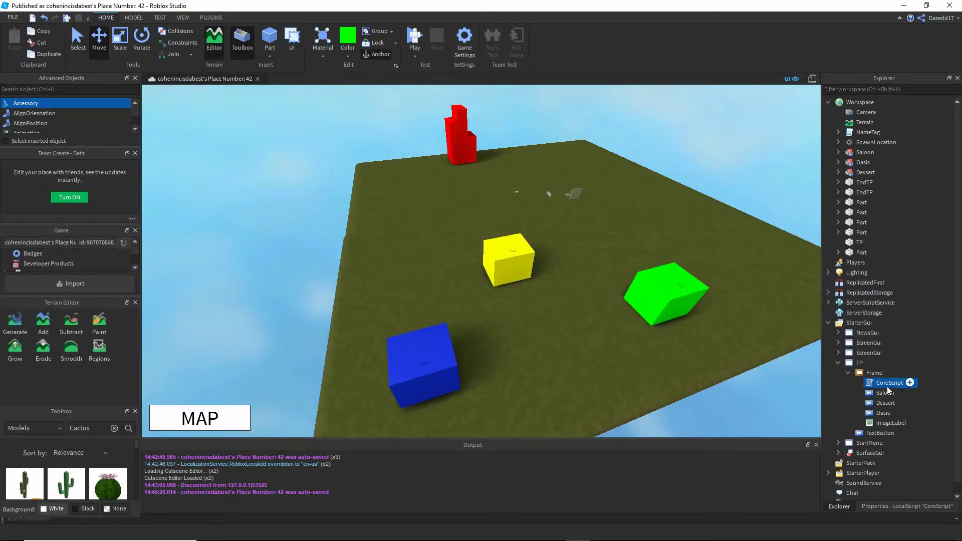
Change the trigger variable on line 6 to reference script.Parent.Parent.Button
scroll(215, 315, down, 5)
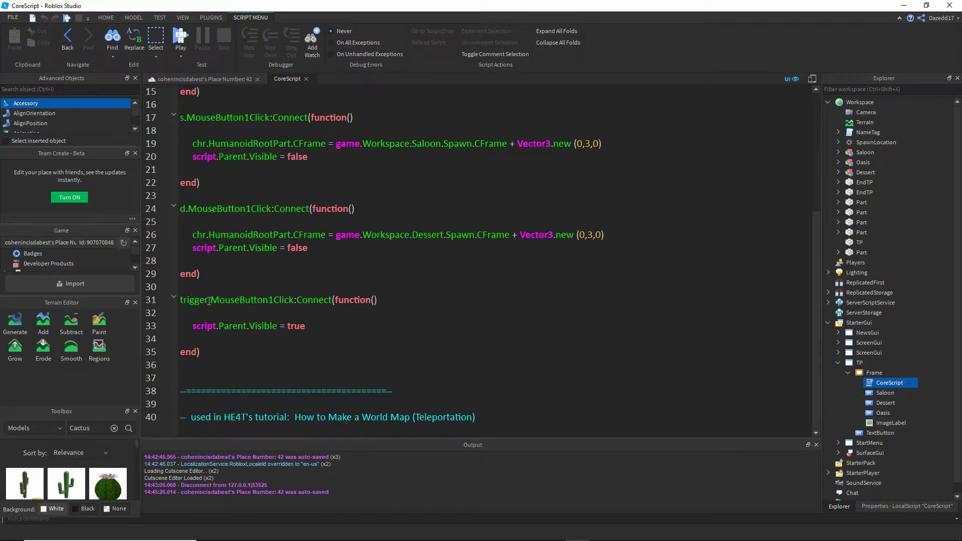
scroll(289, 276, up, 5)
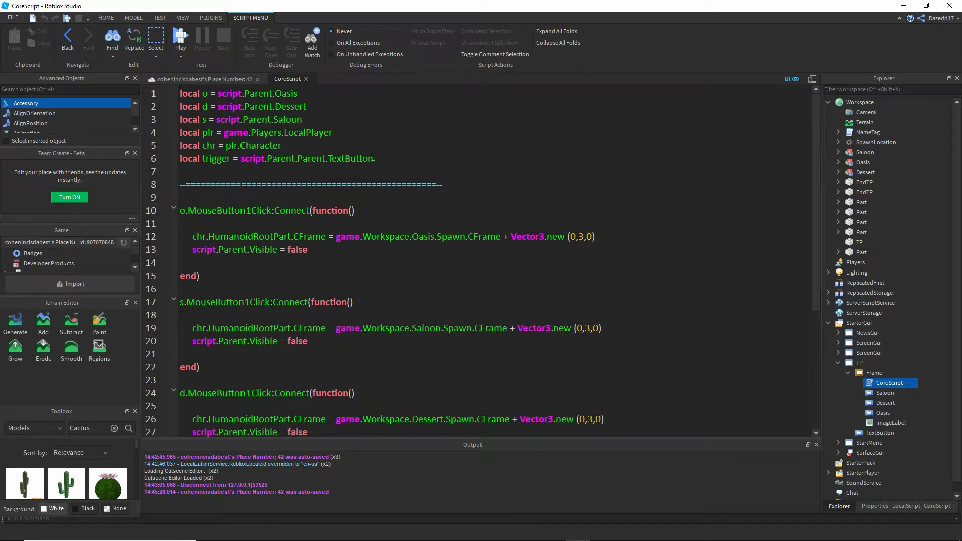
drag(332, 158, 345, 158)
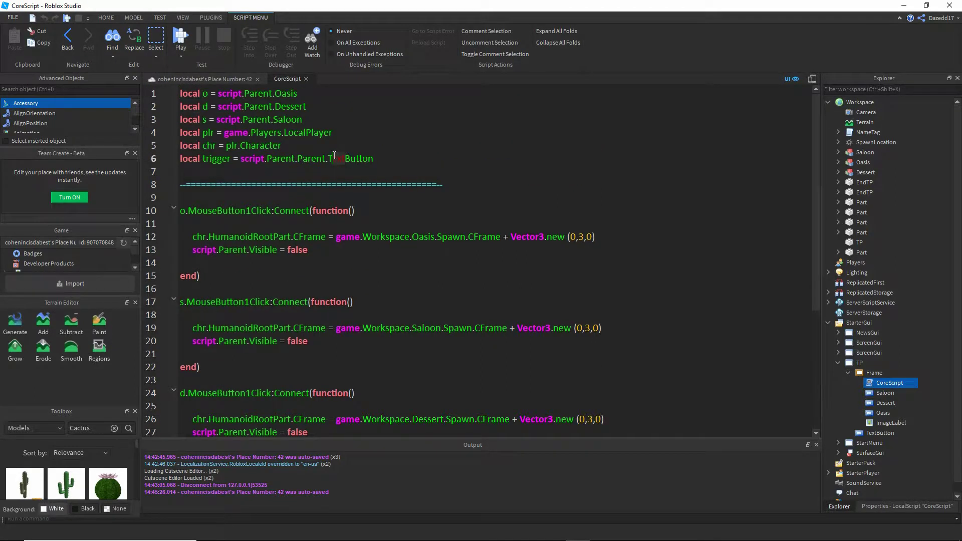
key(BackSpace)
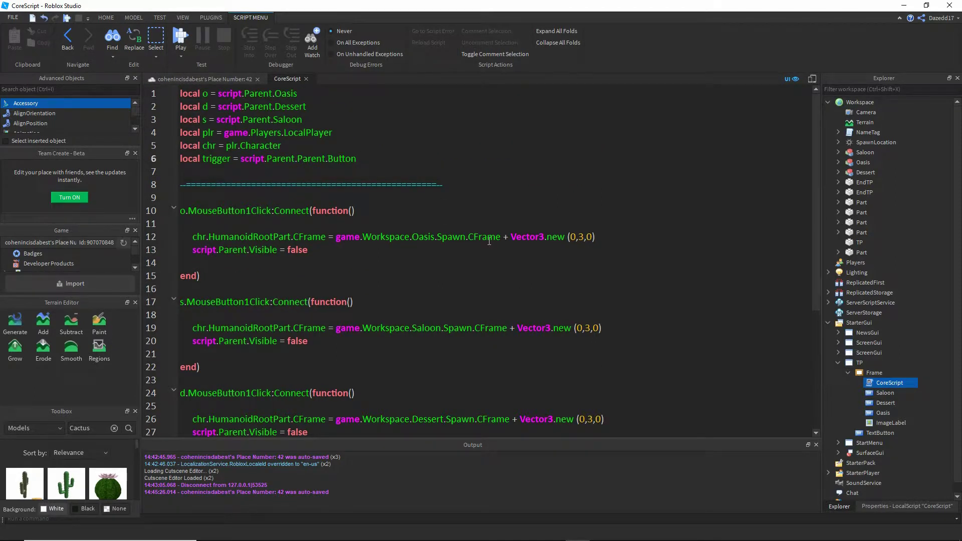
Insert an ImageButton into the TP ScreenGui and delete the old TextButton
right_click(861, 365)
key(Escape)
click(870, 363)
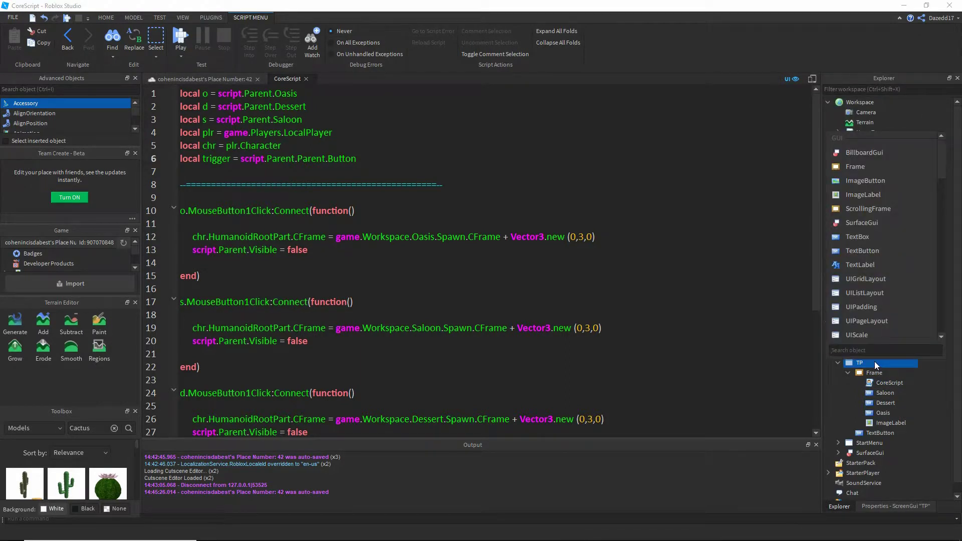
text(Ima)
key(Return)
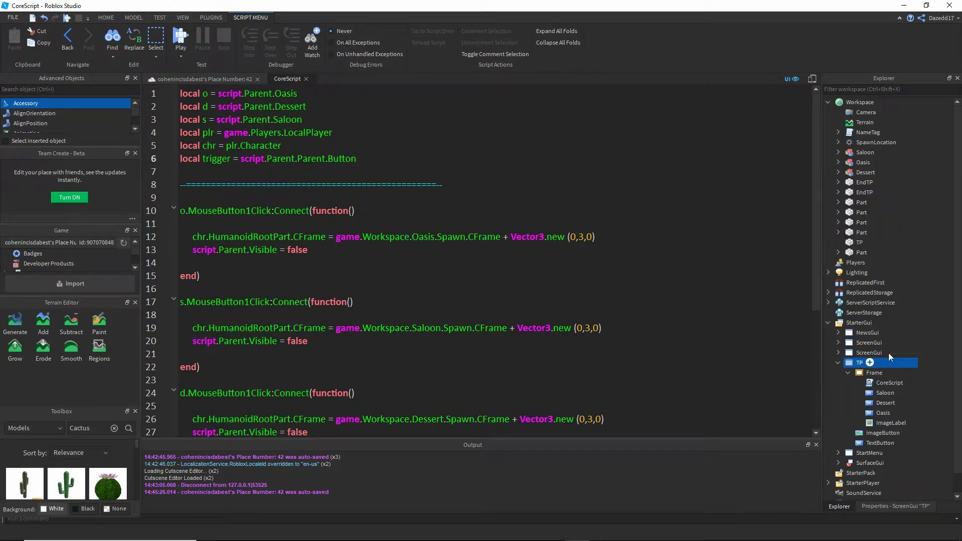
click(883, 434)
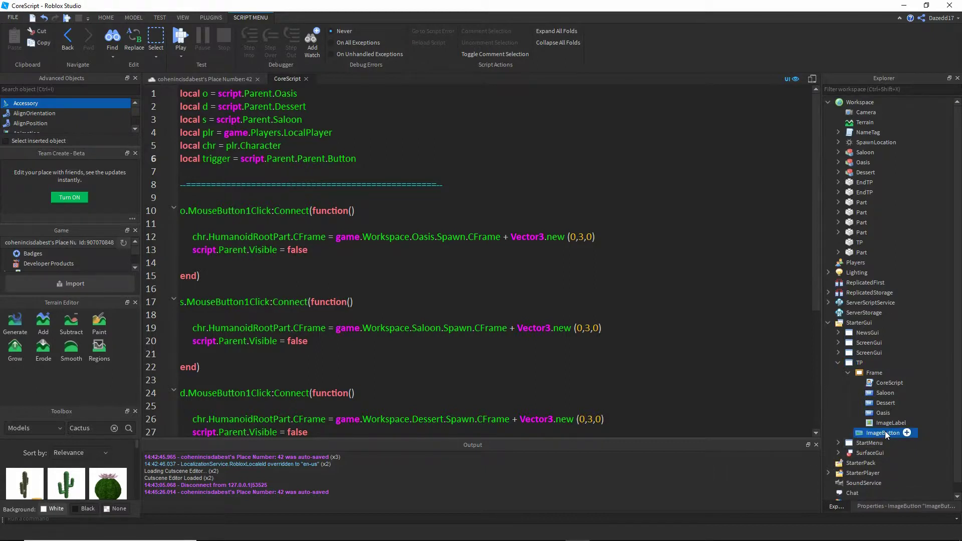
Rename the new ImageButton to Button and place it in the lower-left corner of the game screen
click(898, 433)
click(191, 78)
drag(166, 102, 172, 397)
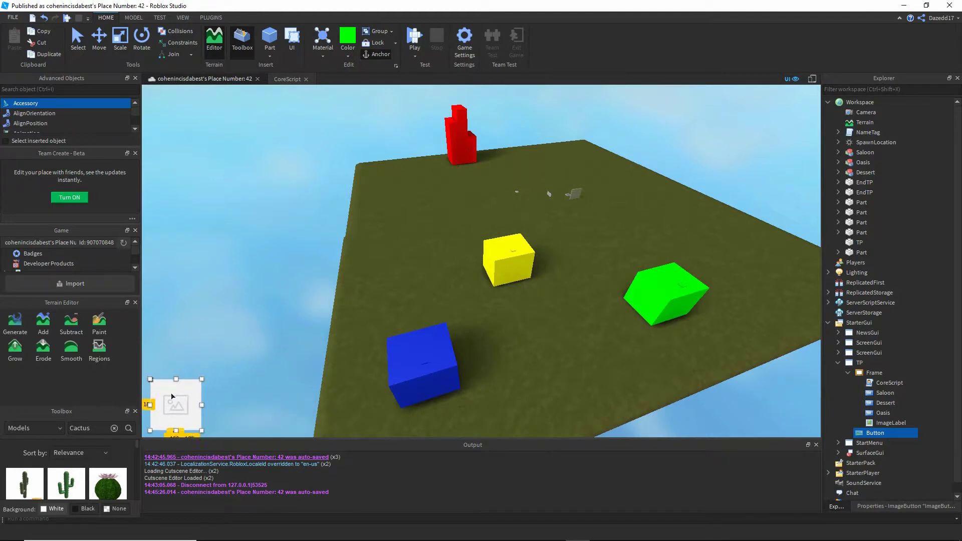
Set the Image property of the new Button to the existing Map image
click(891, 433)
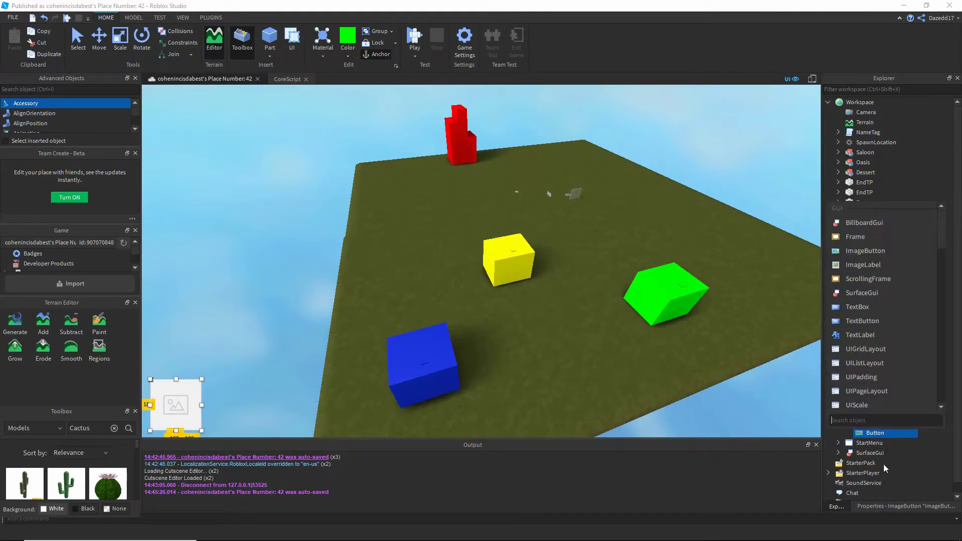
click(907, 506)
scroll(893, 351, down, 5)
click(921, 343)
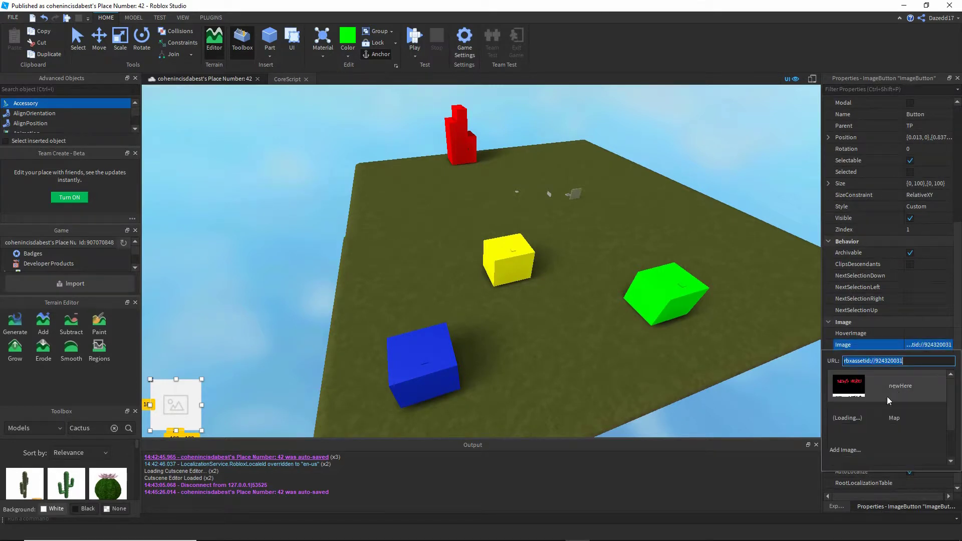
click(885, 390)
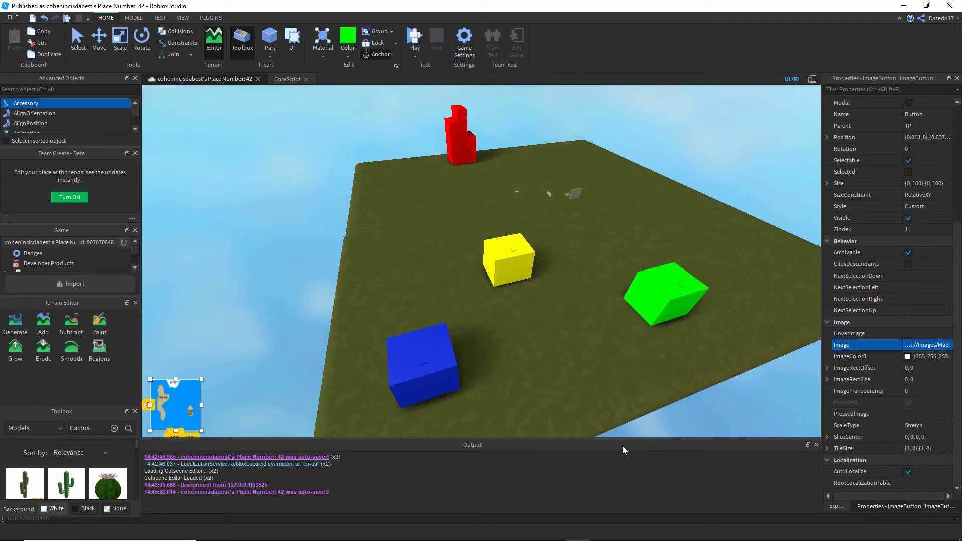
Try to upload MapIcon.png from the Pictures folder as the Button's image under the name MapIcon
click(921, 344)
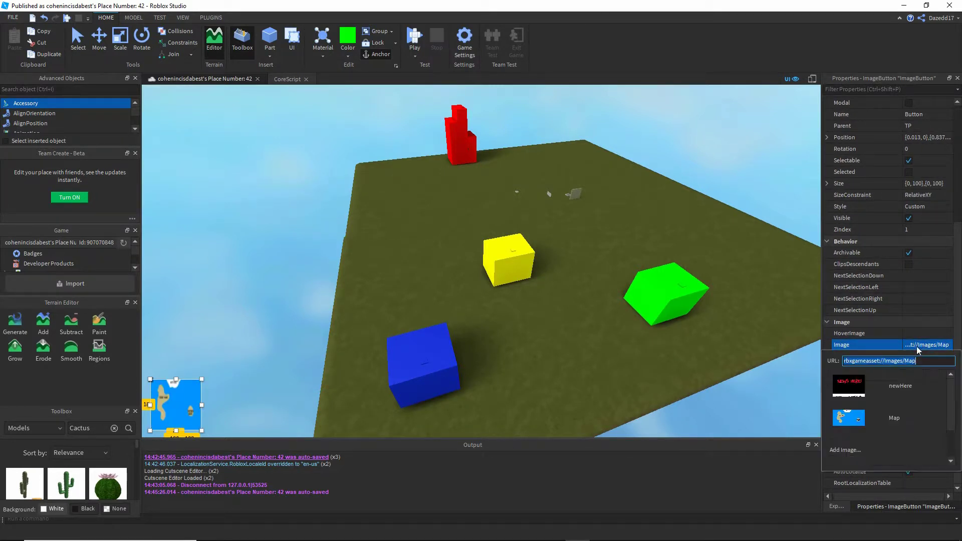
click(877, 451)
click(850, 386)
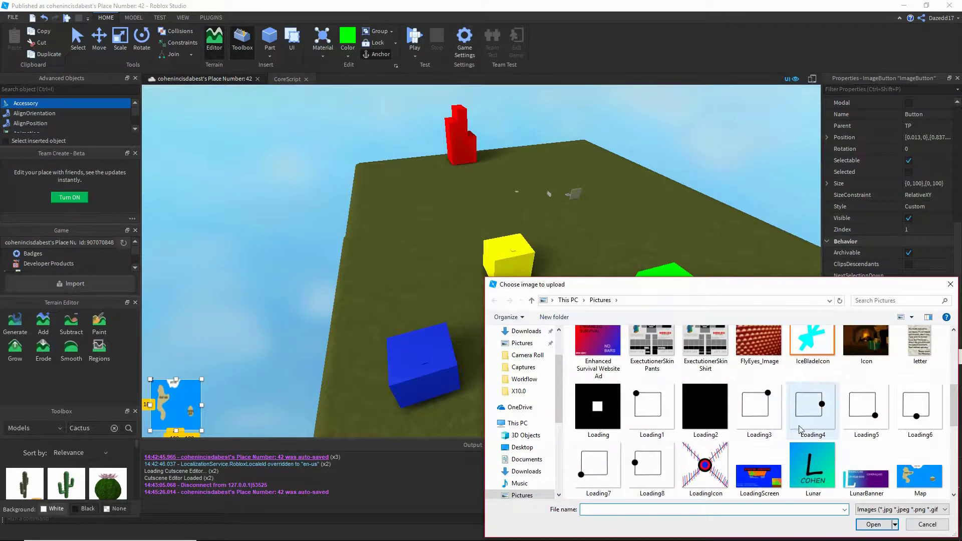
scroll(897, 427, up, 2)
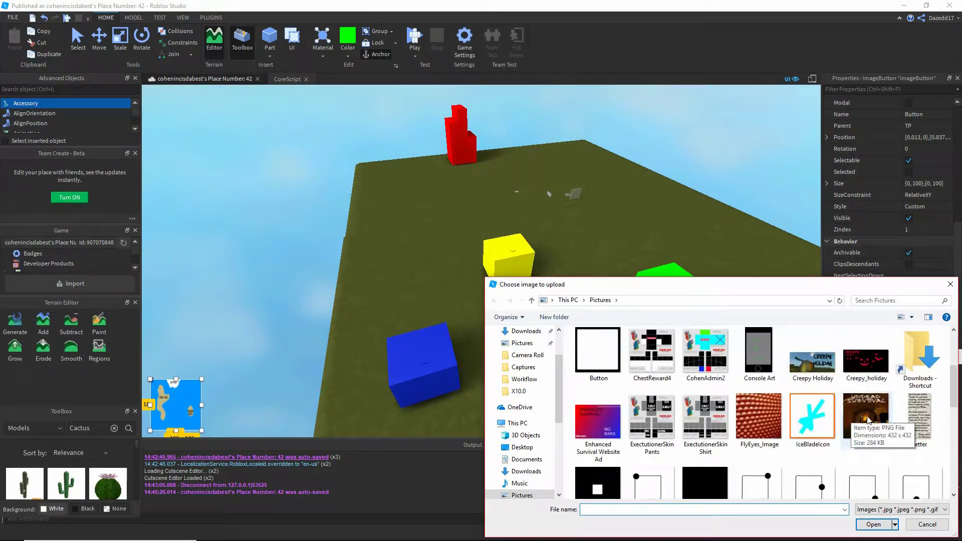
scroll(863, 437, down, 3)
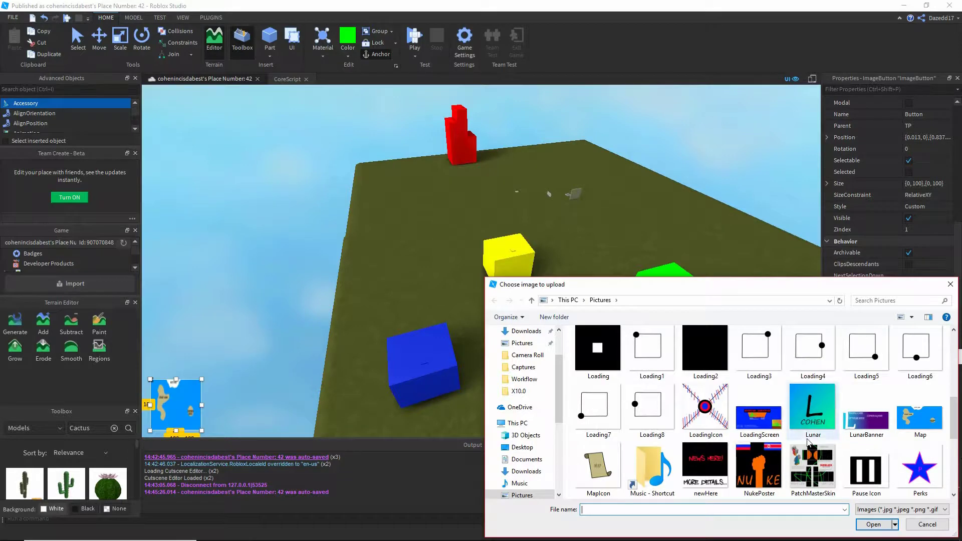
double_click(581, 472)
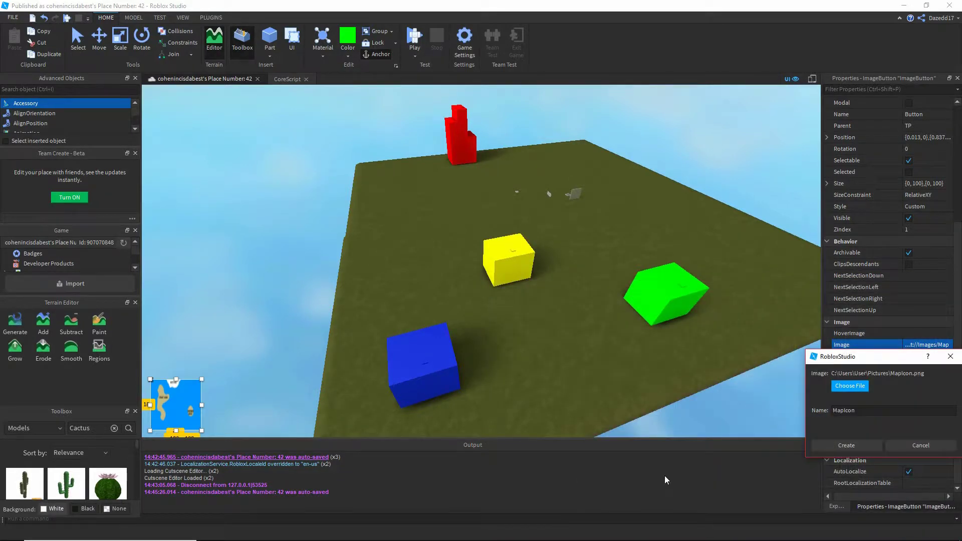
click(854, 445)
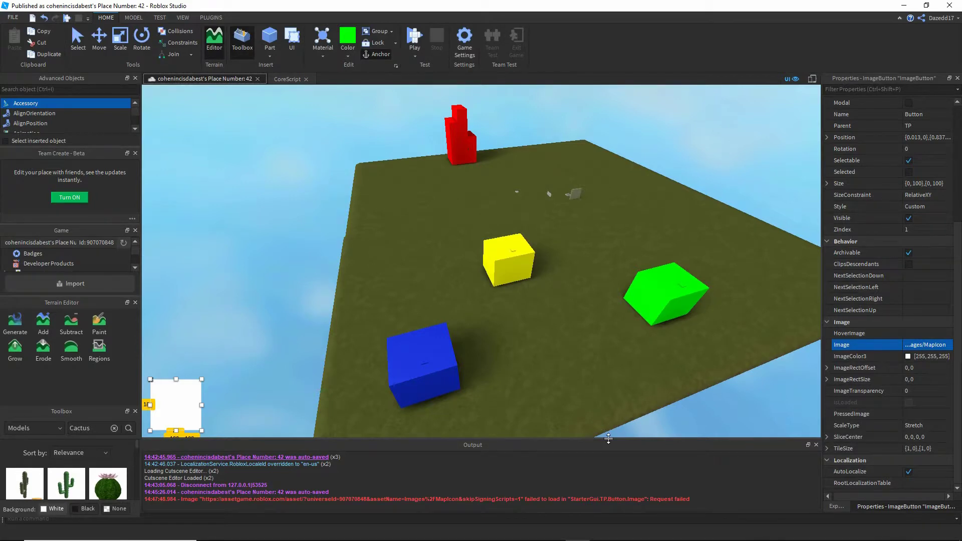
Upload MapIcon.png again under the name Map Icon and use it as the Button's image
click(927, 345)
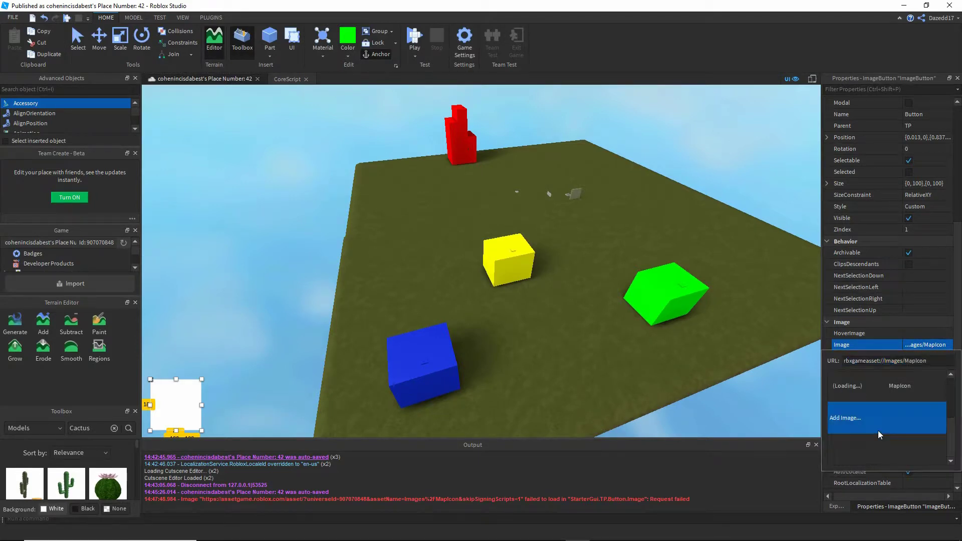
click(881, 432)
click(852, 387)
scroll(648, 402, down, 3)
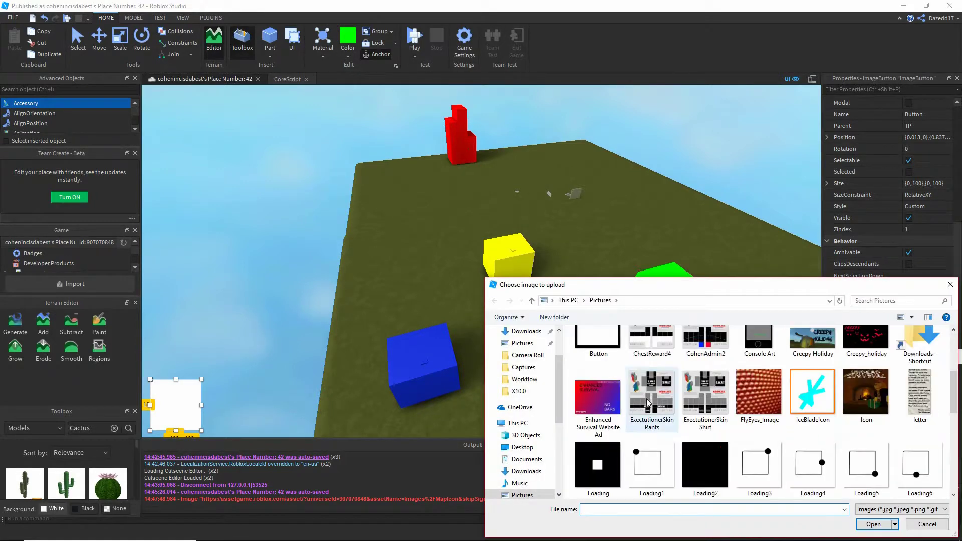
scroll(648, 402, up, 3)
double_click(598, 396)
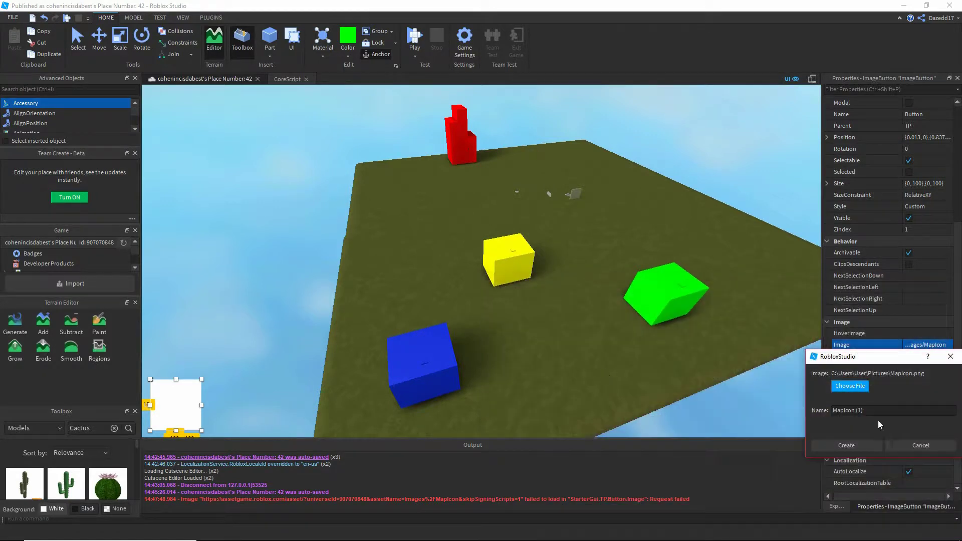
drag(869, 410, 857, 410)
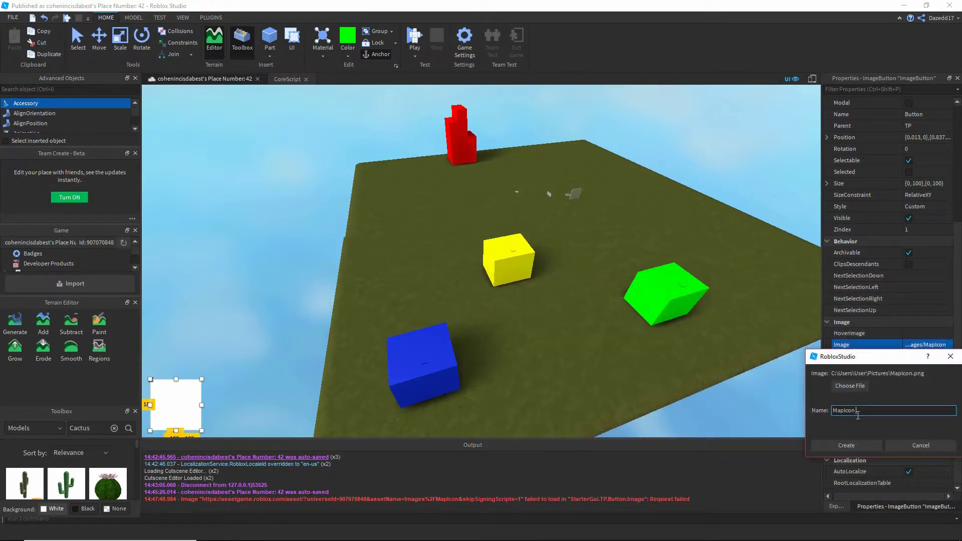
key(BackSpace)
click(852, 445)
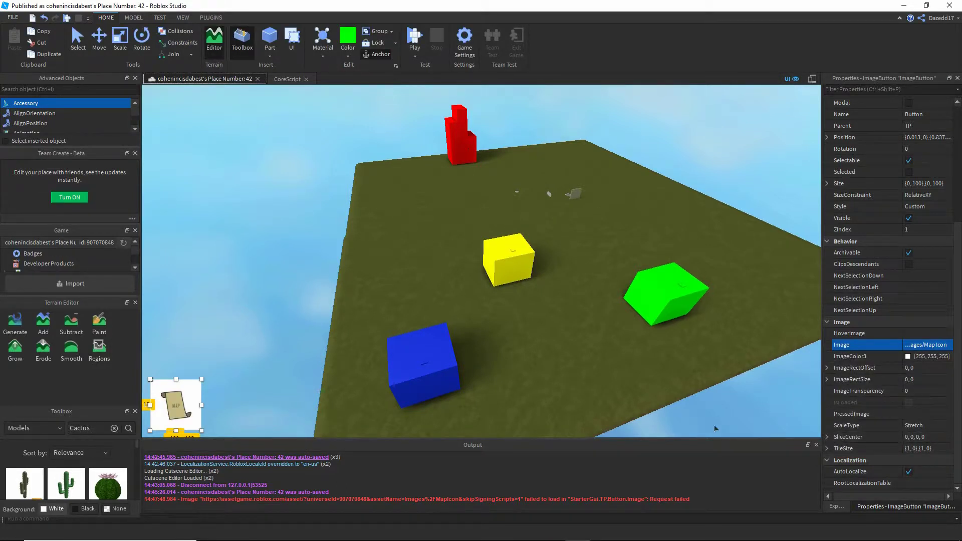
Set the image button's BackgroundTransparency to 1 and deselect the button
scroll(909, 150, up, 5)
click(909, 149)
text(1)
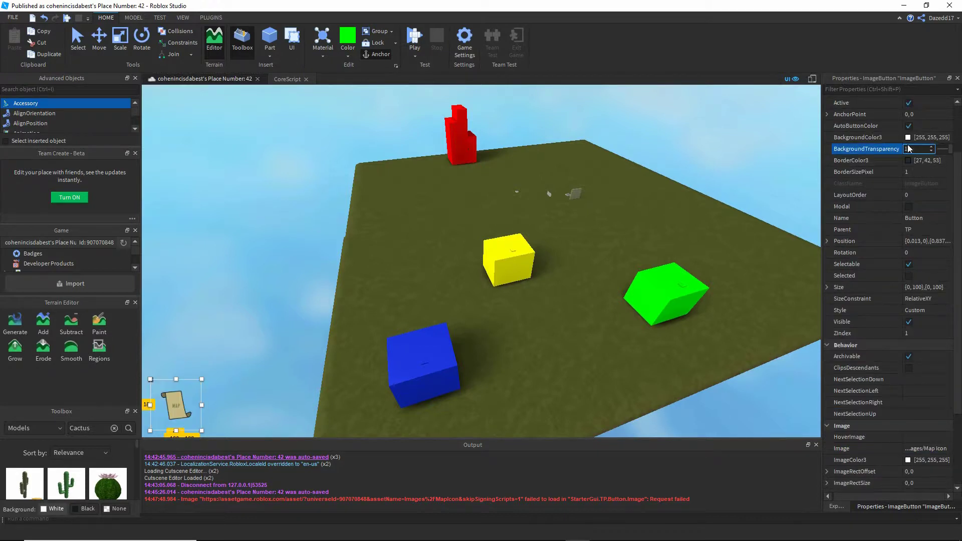
key(Return)
click(178, 395)
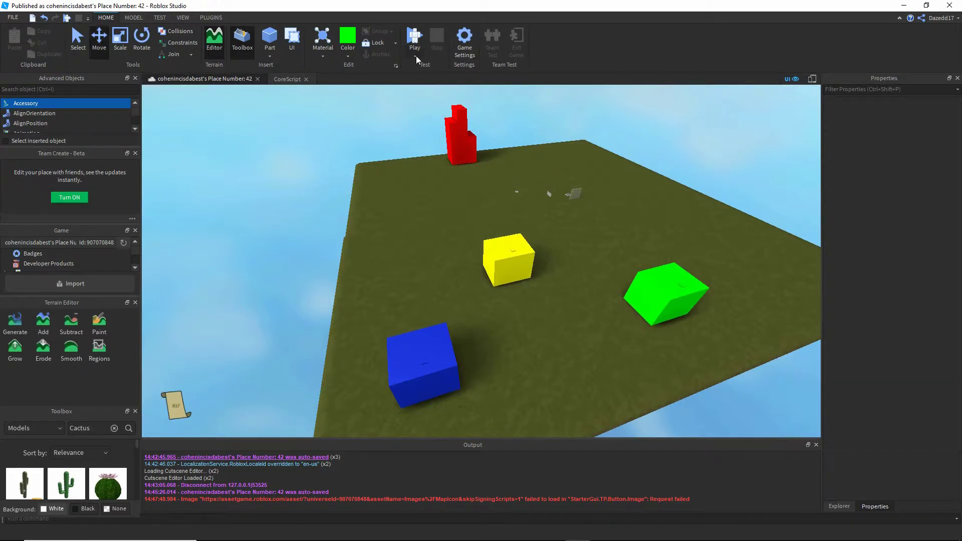
Select the Button in the TP ScreenGui and enlarge it in the lower-left corner of the game screen
right_drag(539, 226, 538, 226)
scroll(451, 281, up, 3)
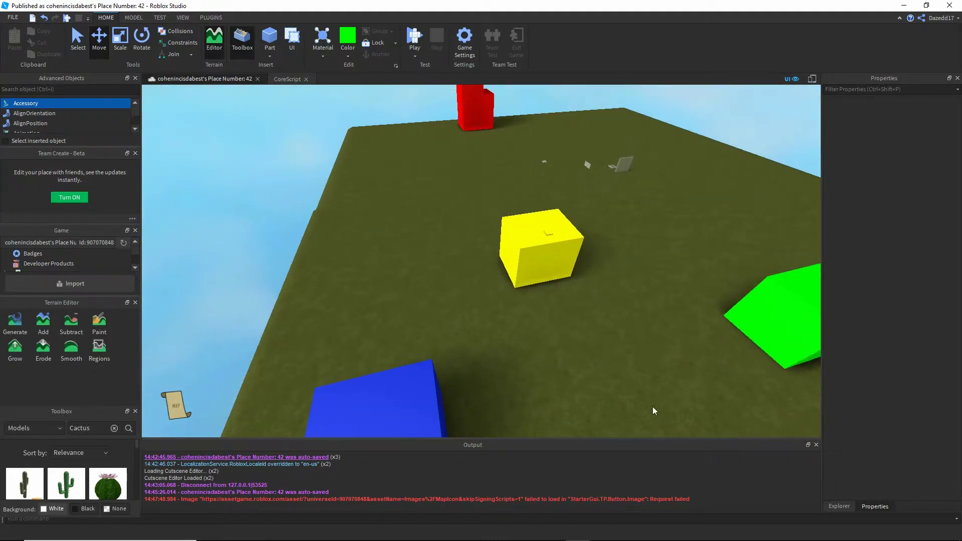
click(839, 506)
click(875, 432)
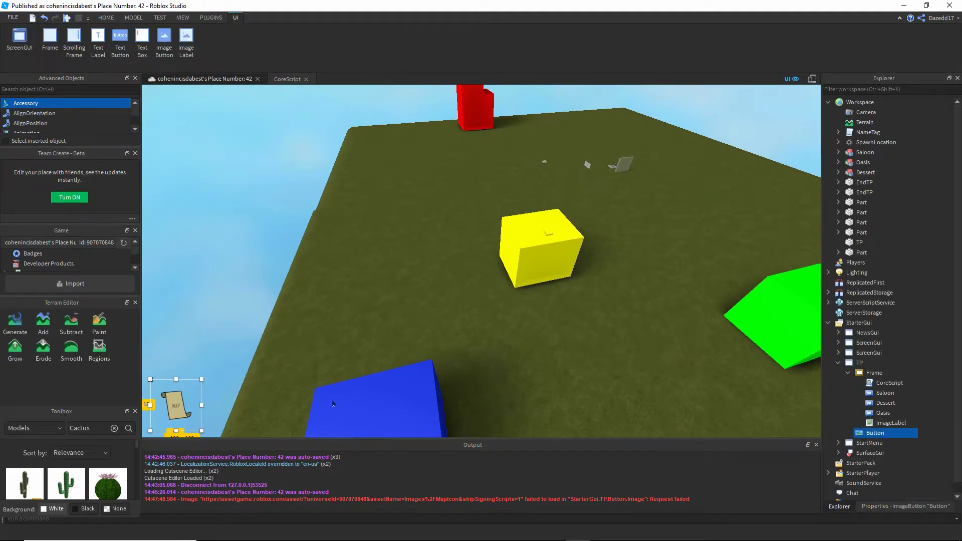
drag(208, 387, 216, 327)
click(418, 313)
key(w)
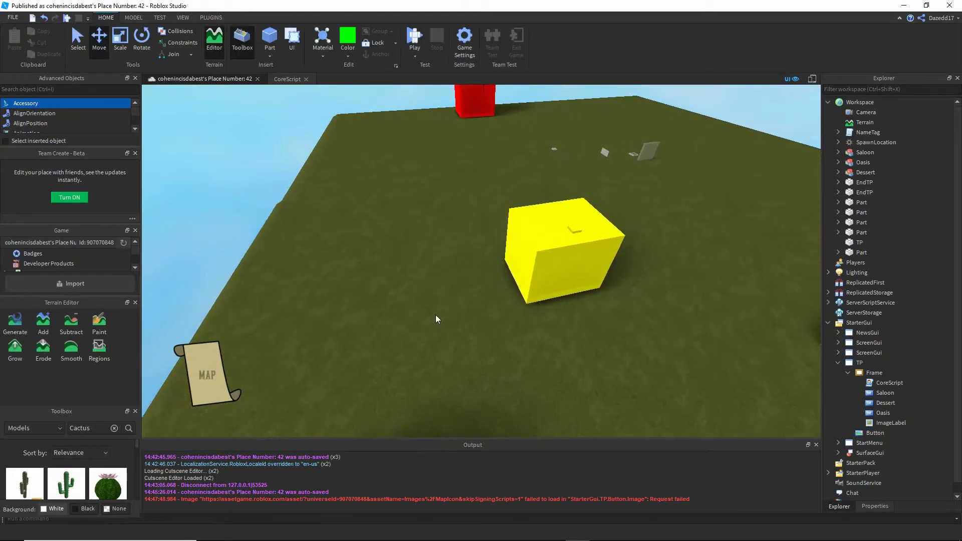
Playtest the game by repeatedly opening the world map with the MAP button and teleporting to its locations, and stop the test
click(413, 33)
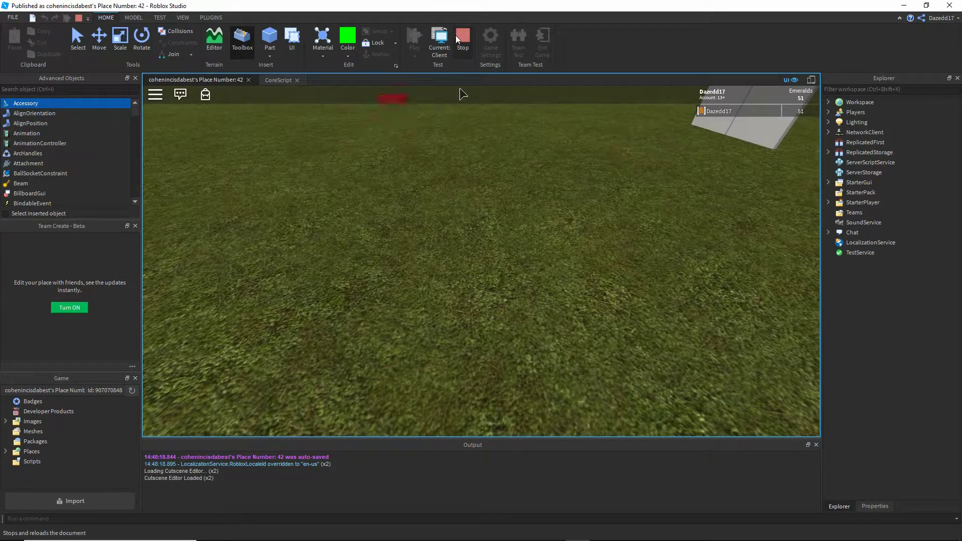
click(200, 381)
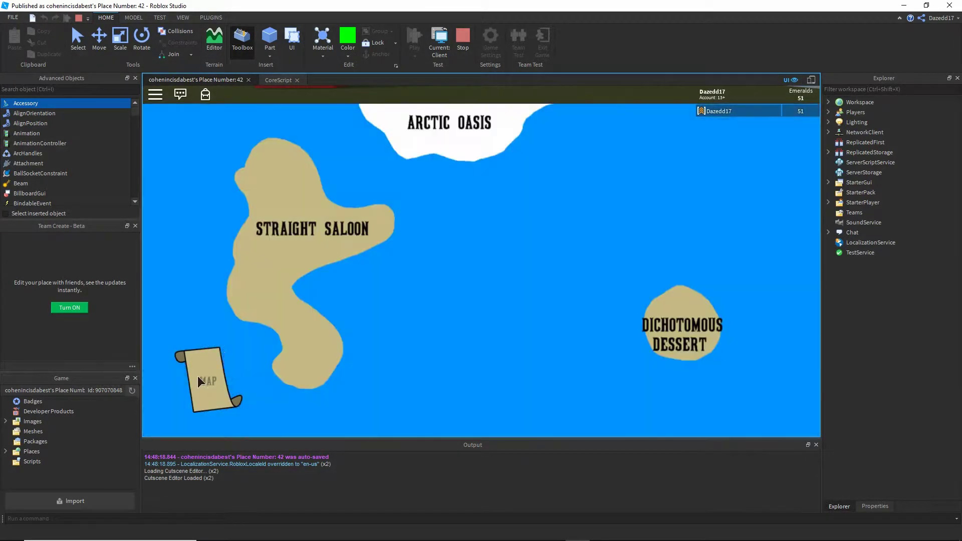
click(318, 201)
click(193, 398)
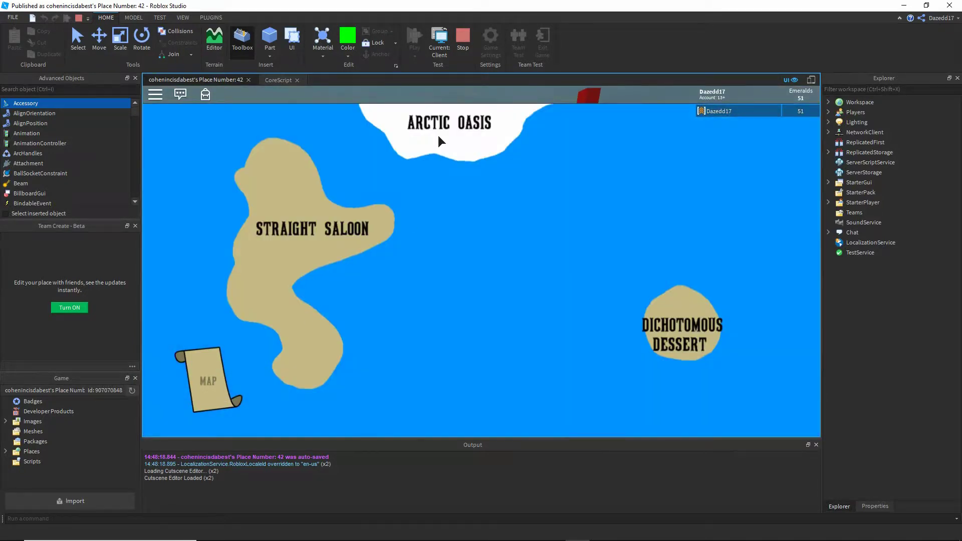
click(679, 328)
click(201, 381)
click(678, 328)
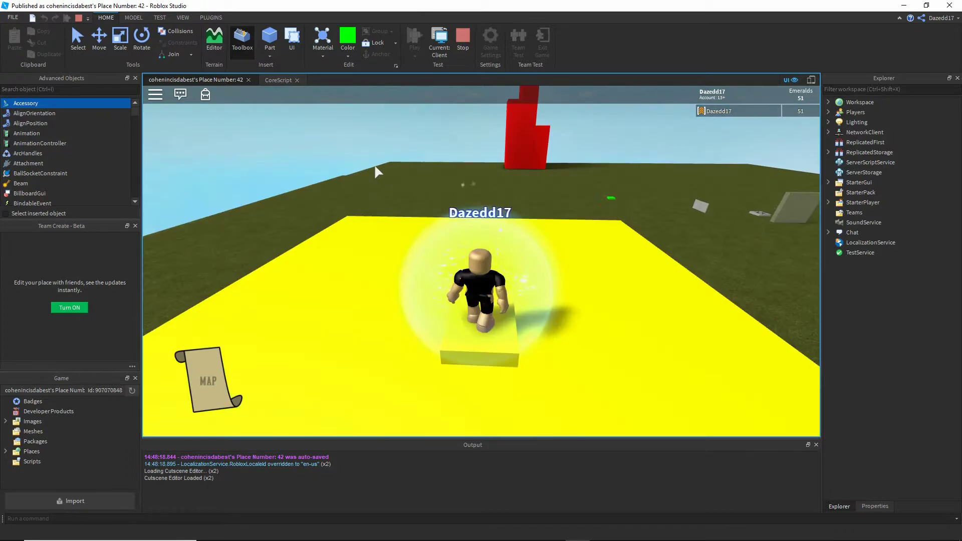
click(216, 387)
click(498, 167)
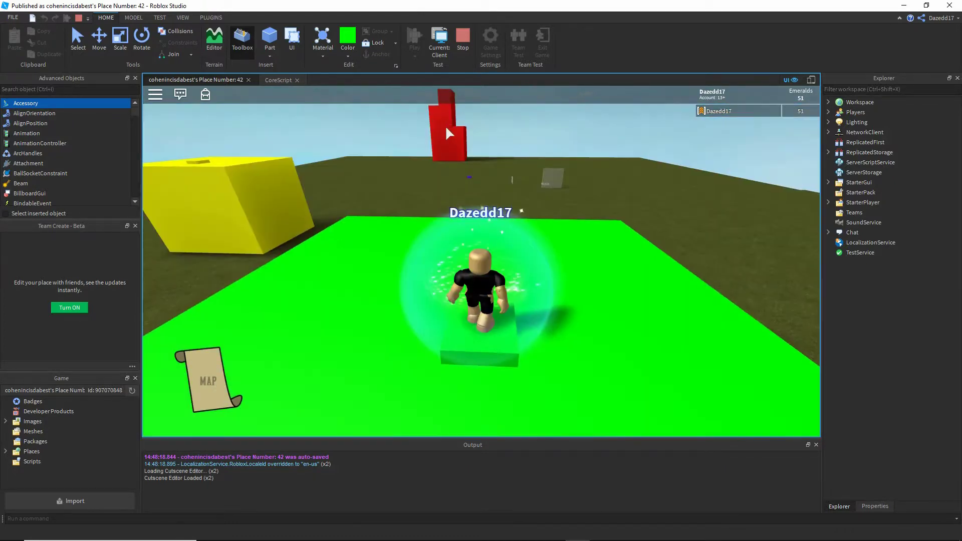
click(464, 46)
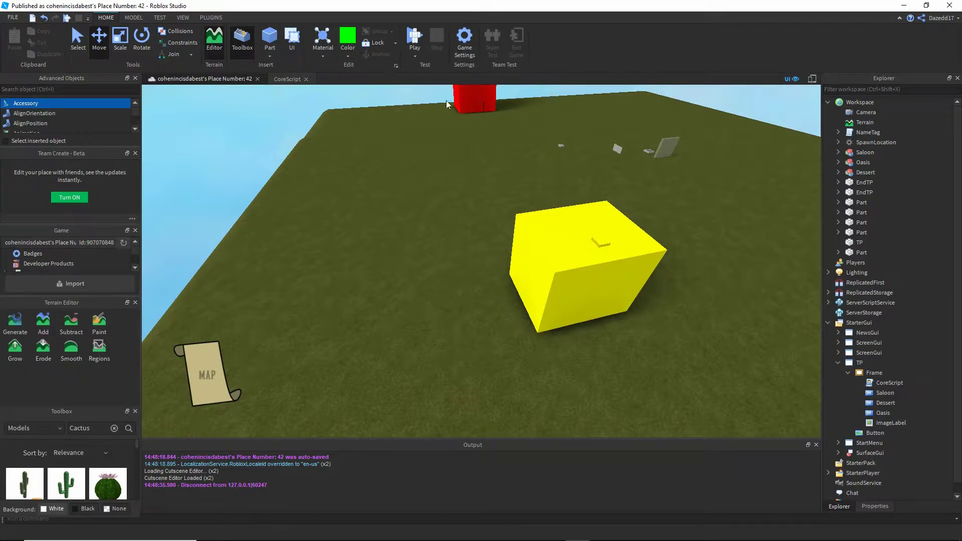
right_drag(453, 269, 452, 323)
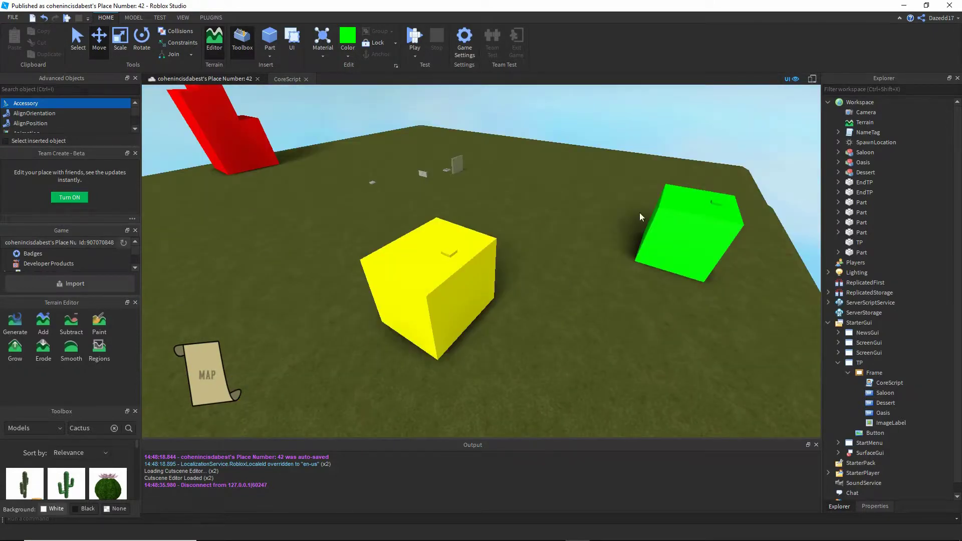
right_drag(639, 212, 552, 269)
right_drag(462, 276, 461, 275)
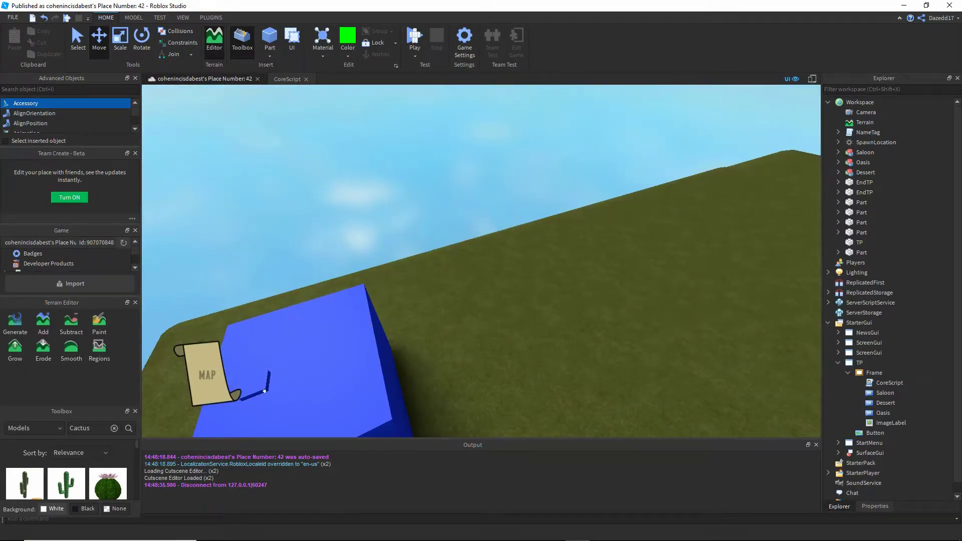
right_click(877, 373)
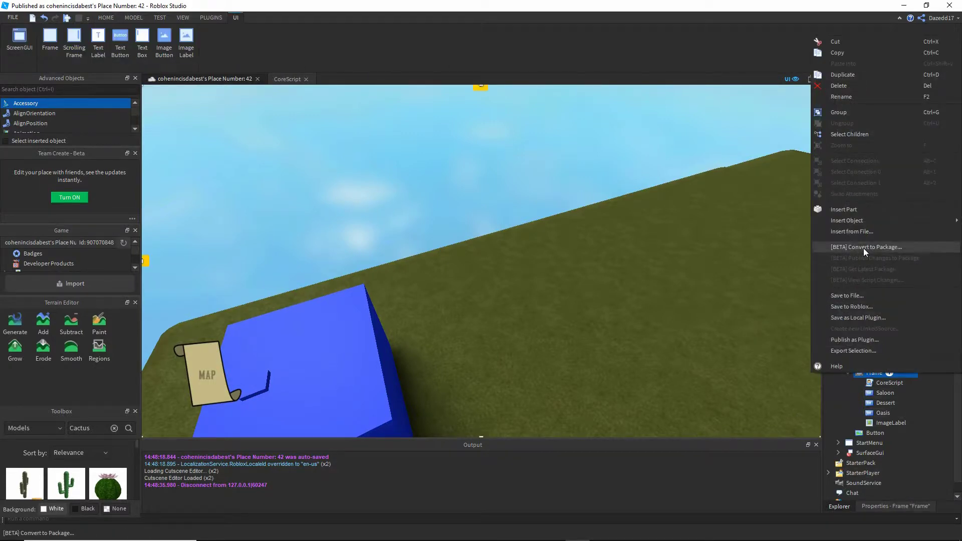
mouse_move(861, 221)
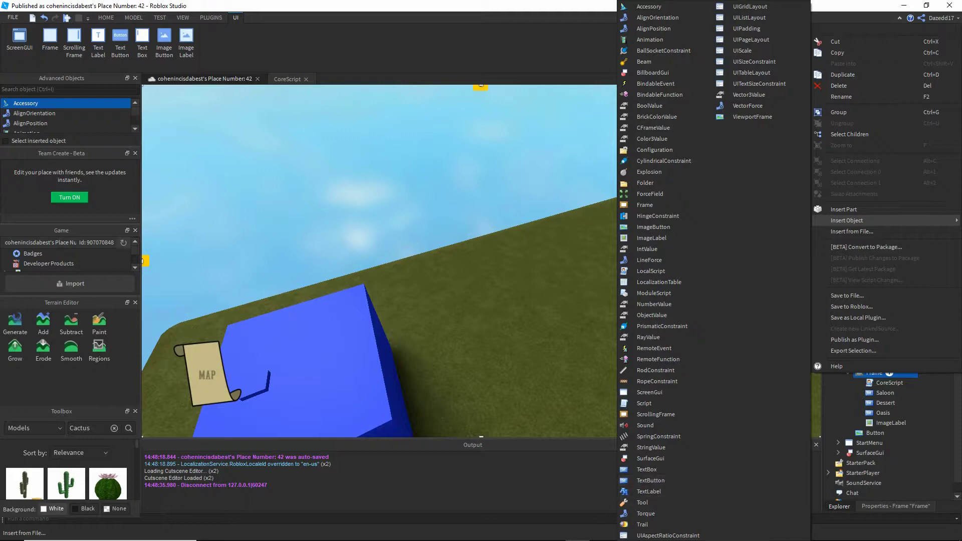
mouse_move(592, 533)
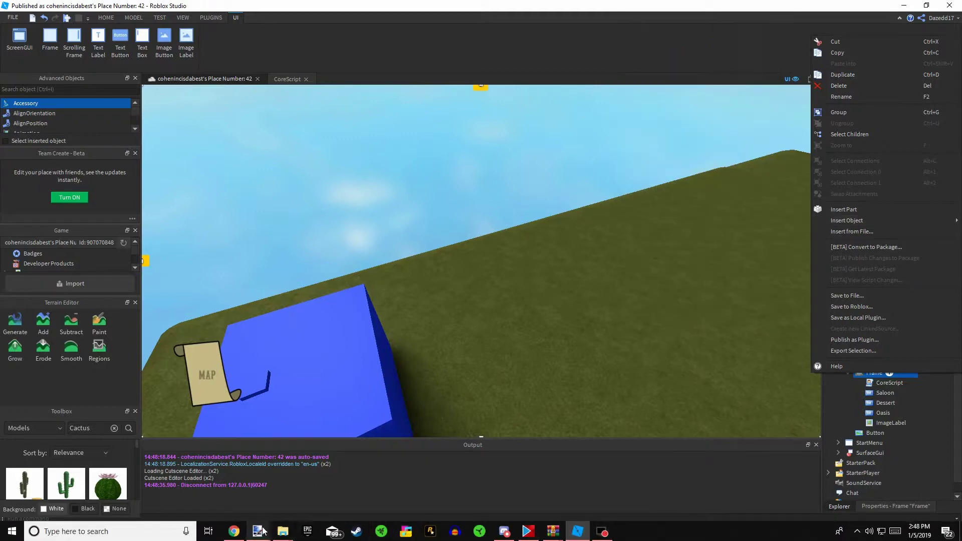
Switch to paint.net and create a new blank image 2000 pixels wide and 2000 pixels high
mouse_move(262, 532)
click(312, 489)
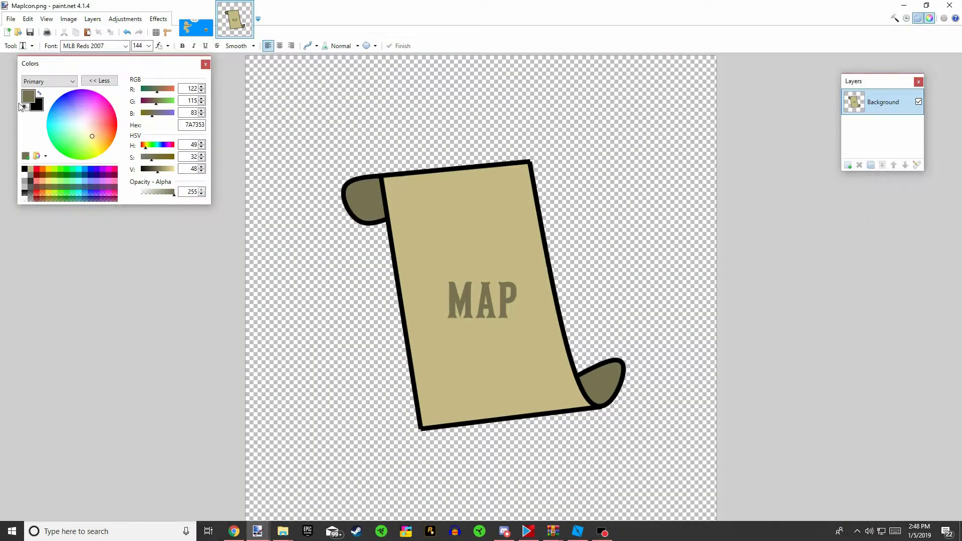
click(7, 33)
text(200)
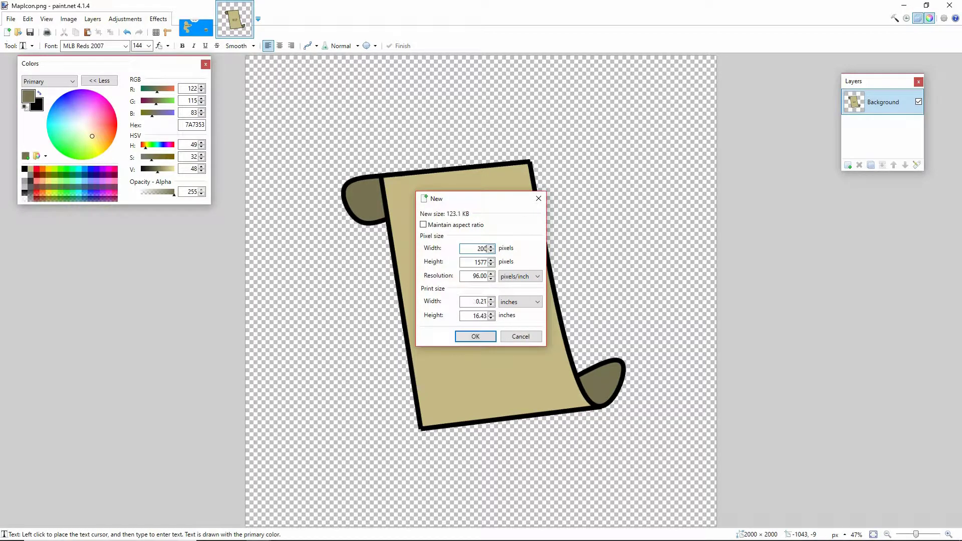
text(2000)
key(Return)
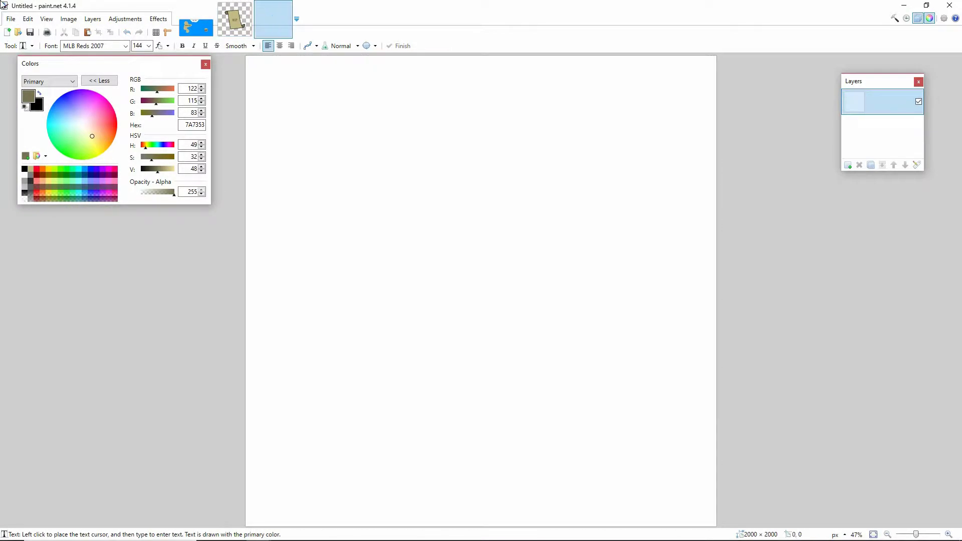
Select the whole canvas with Rectangle Select and delete its white background to make it transparent
click(20, 45)
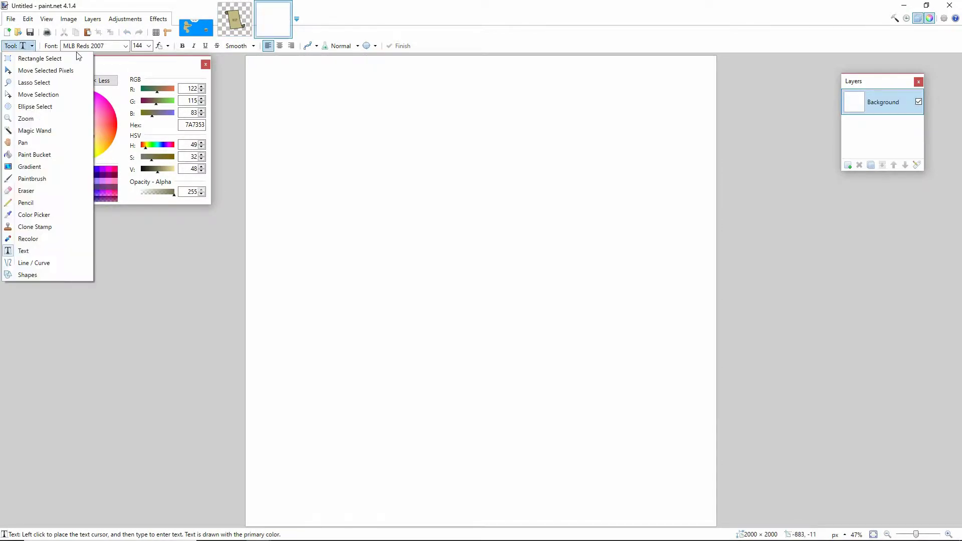
click(31, 58)
drag(239, 56, 722, 530)
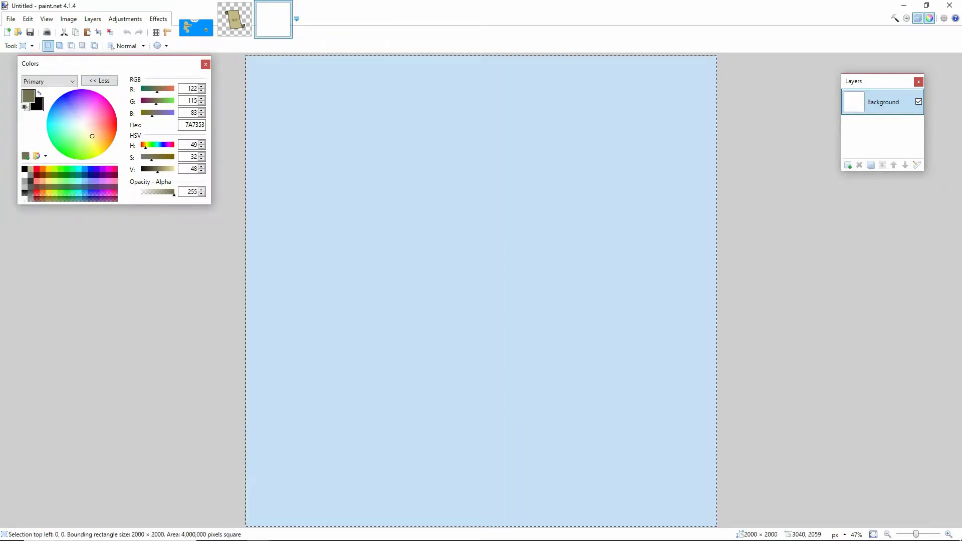
key(Delete)
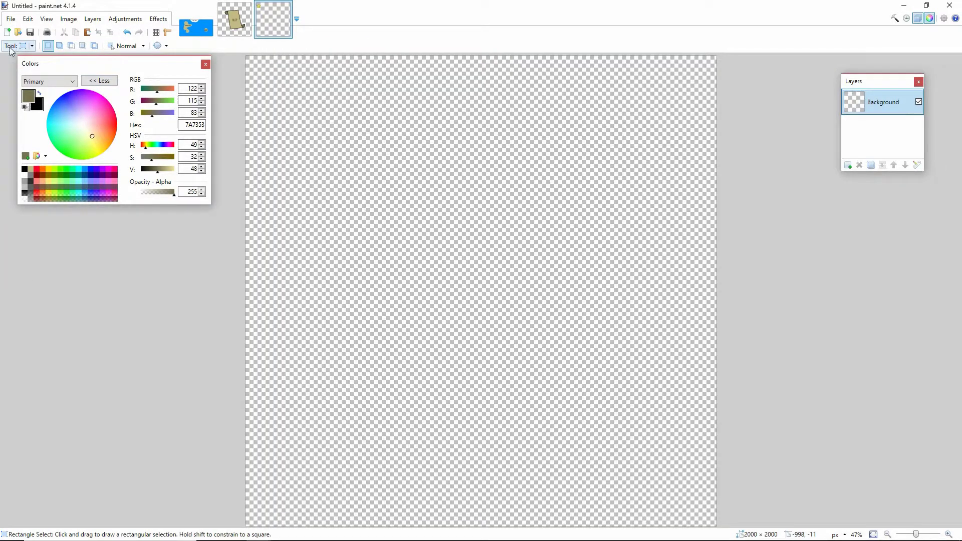
Choose the Line / Curve tool and set the primary colour to dark blue 00137F
click(20, 46)
click(33, 263)
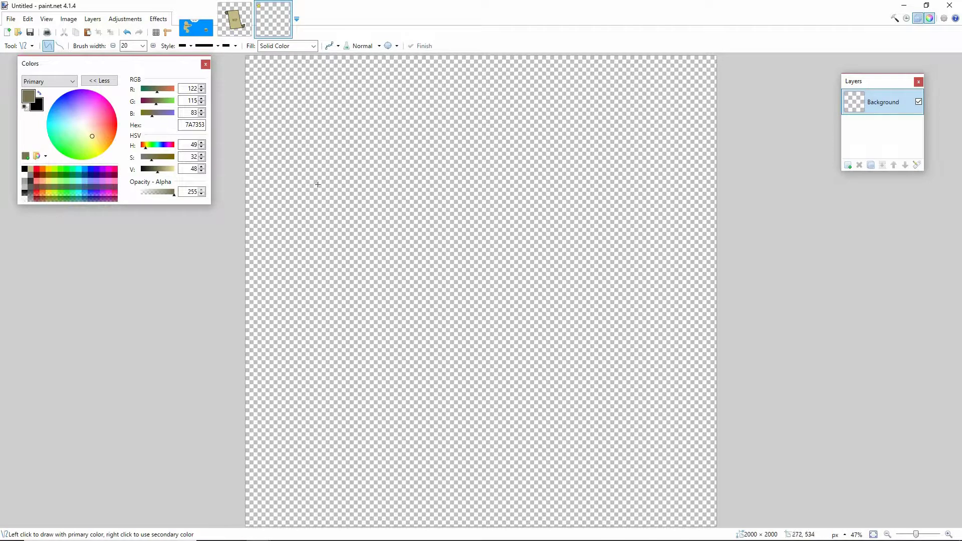
click(91, 169)
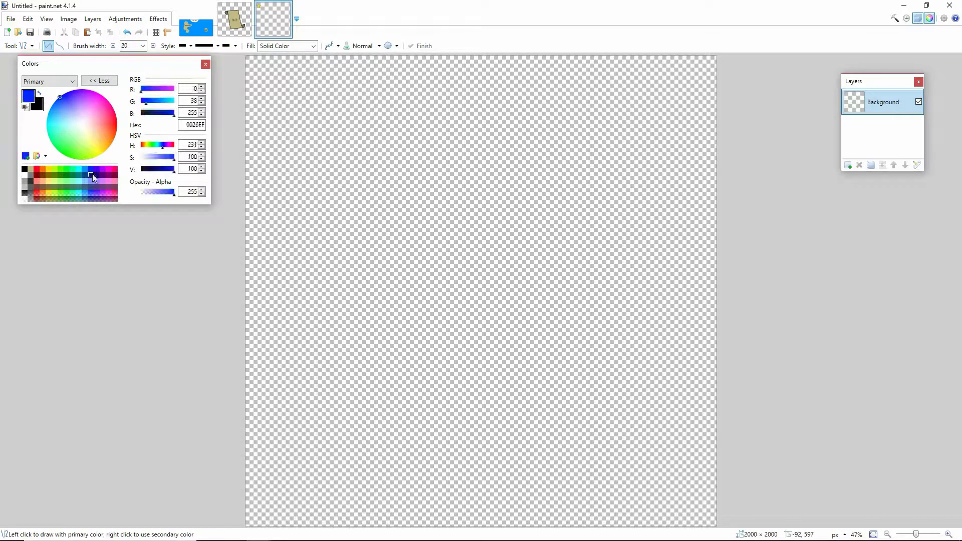
Draw a horizontal dark blue line on the canvas and bend a curve from it into the rounded outline of a pointing finger
mouse_move(355, 244)
mouse_down()
mouse_move(587, 246)
mouse_move(530, 244)
mouse_up()
key(Return)
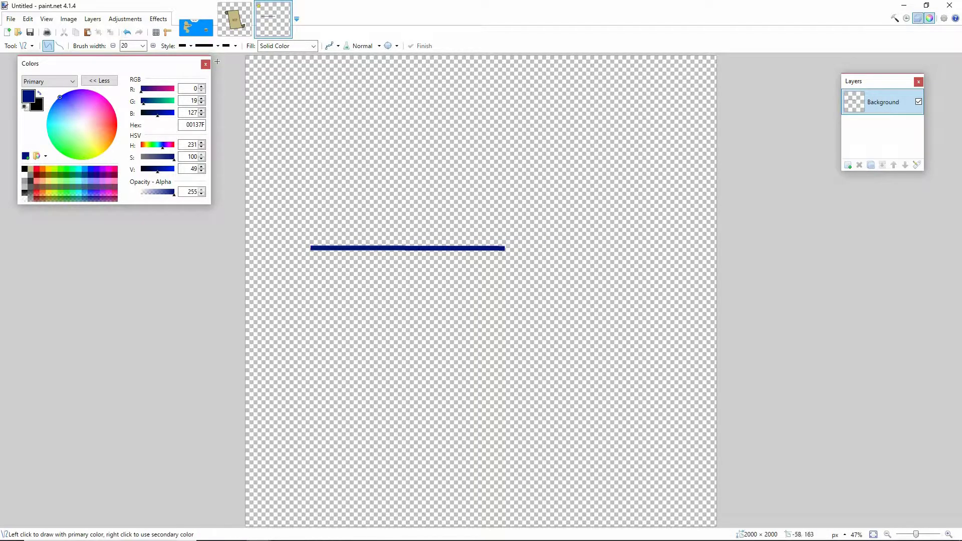
click(128, 36)
drag(320, 258, 398, 286)
drag(376, 249, 335, 292)
drag(442, 251, 343, 250)
drag(334, 292, 328, 286)
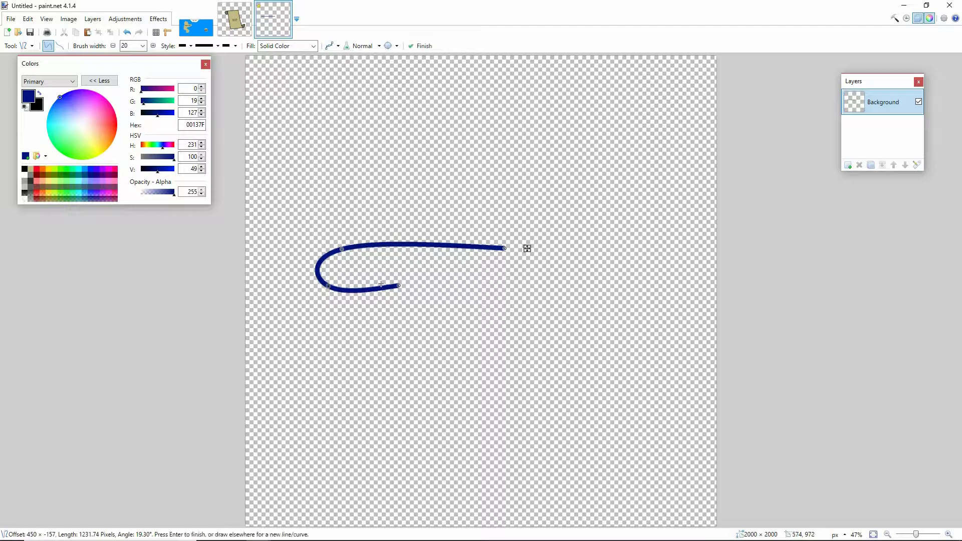
Extend the lower edge of the pointing finger and draw the curved outlines of the folded fingers stacked beneath it
drag(397, 285, 431, 337)
key(Return)
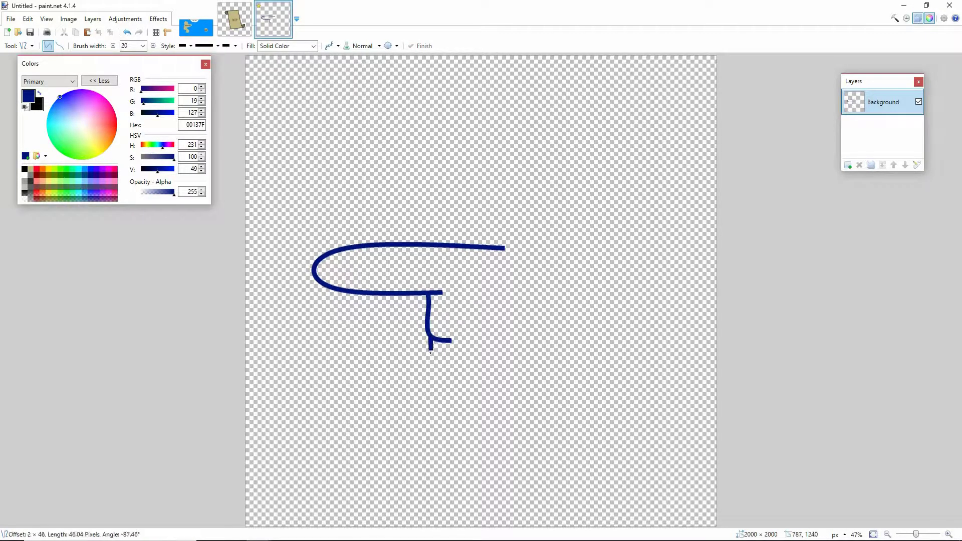
mouse_move(430, 373)
mouse_down()
mouse_move(457, 374)
mouse_move(431, 370)
mouse_up()
mouse_move(431, 401)
mouse_down()
mouse_move(456, 413)
mouse_move(432, 410)
mouse_move(439, 384)
mouse_move(429, 388)
mouse_up()
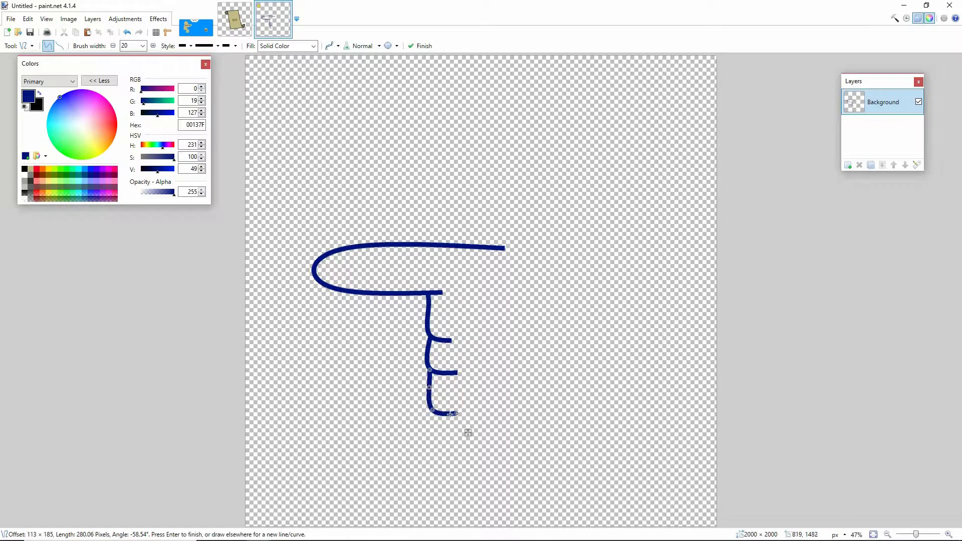
key(Return)
mouse_move(430, 333)
mouse_down()
mouse_move(463, 342)
mouse_move(440, 345)
mouse_move(466, 342)
mouse_move(449, 343)
mouse_up()
key(Return)
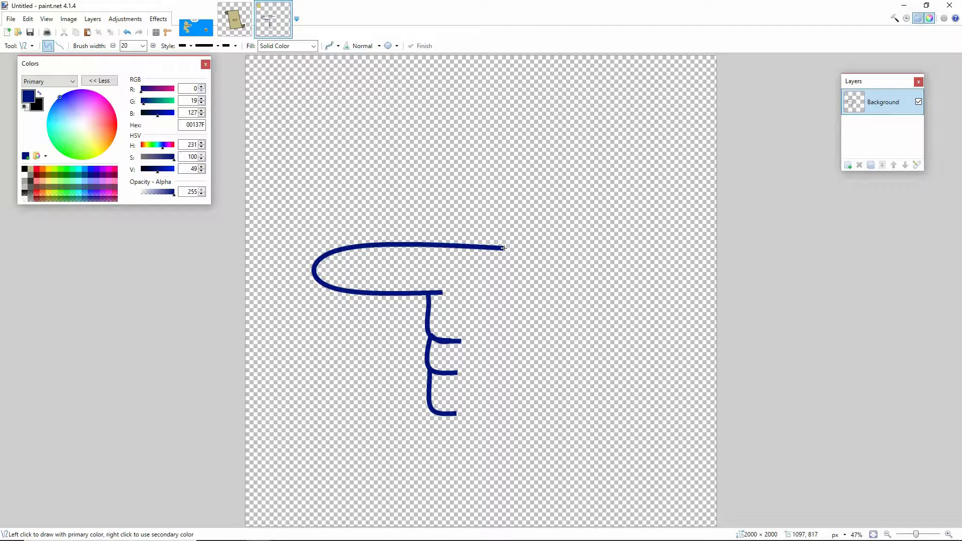
Draw a curved, drop-shaped thumb outline from the end of the pointing finger's upper edge and start the line for the back of the hand
mouse_move(504, 248)
mouse_down()
mouse_move(466, 302)
mouse_move(522, 261)
mouse_up()
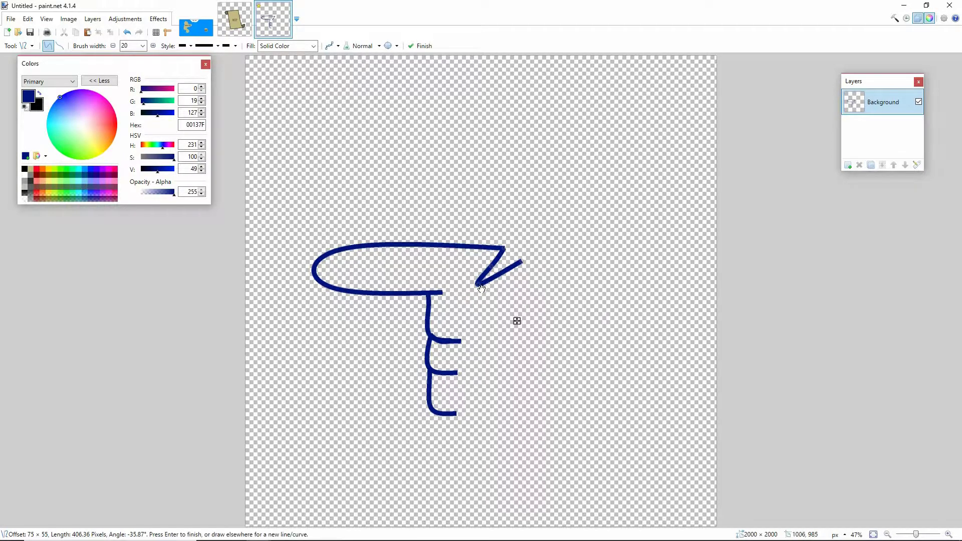
drag(478, 285, 473, 317)
drag(492, 266, 495, 325)
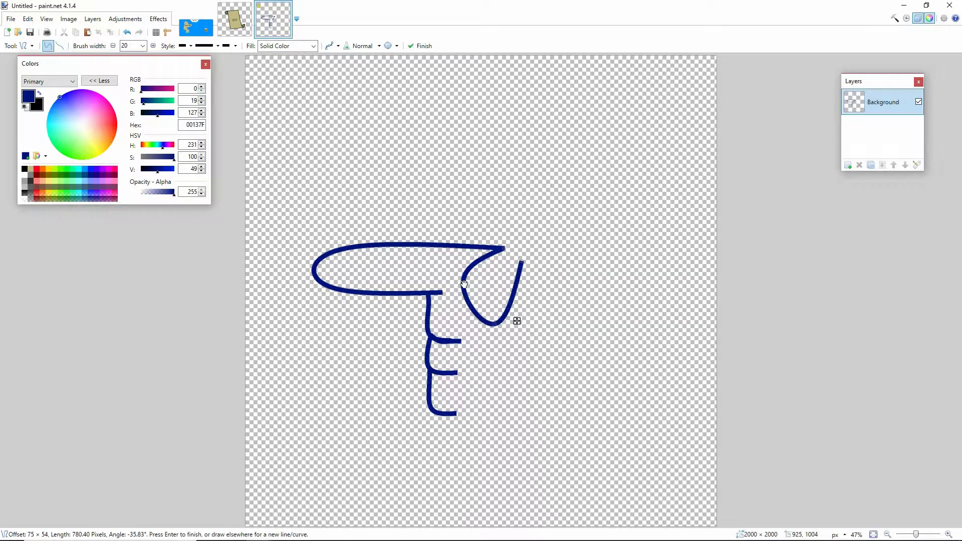
mouse_move(463, 283)
mouse_down()
mouse_move(479, 299)
mouse_move(472, 297)
mouse_up()
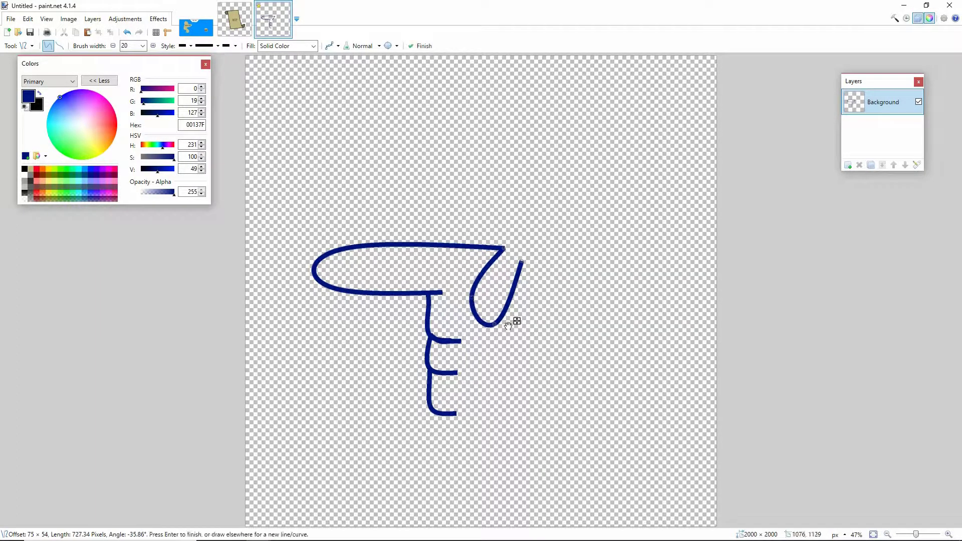
mouse_move(521, 261)
mouse_down()
mouse_move(531, 264)
mouse_move(502, 247)
mouse_move(532, 265)
mouse_move(492, 410)
mouse_move(455, 416)
mouse_up()
key(Return)
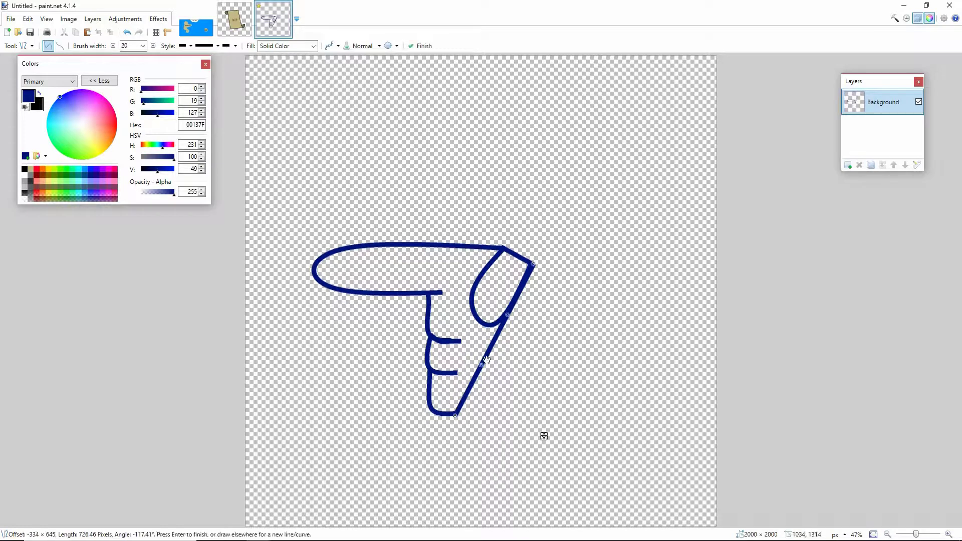
Bend the back-of-hand line into a round curve closing the fist, and add a short line for the lowest finger
drag(487, 360, 560, 399)
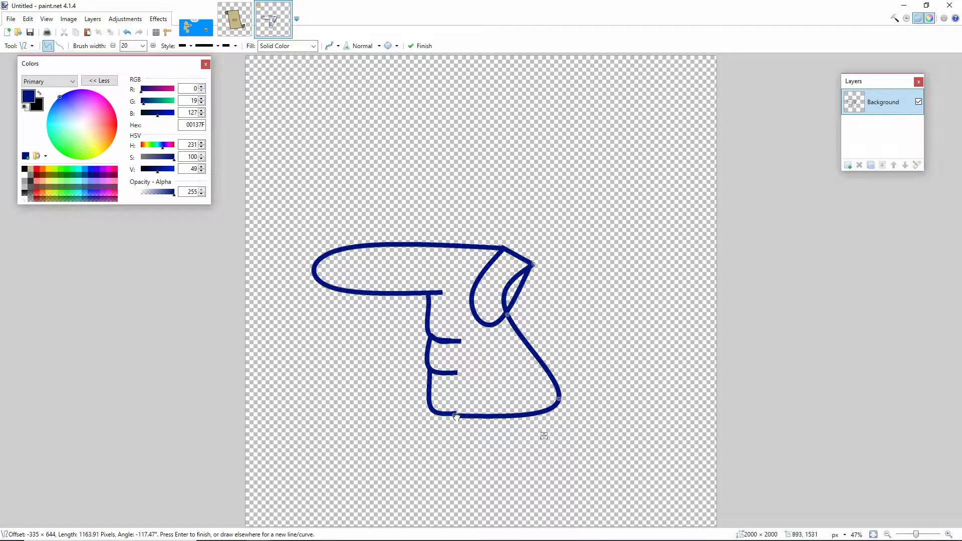
drag(456, 417, 467, 416)
drag(503, 319, 574, 312)
key(Return)
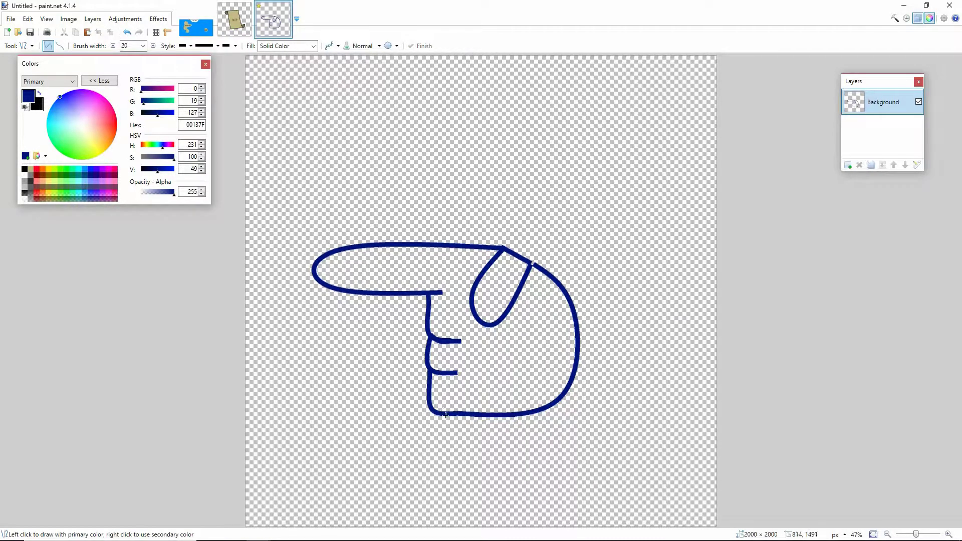
mouse_move(430, 398)
mouse_down()
mouse_move(467, 398)
mouse_move(456, 398)
mouse_up()
Select the whole pointing-hand drawing with Rectangle Select and delete it
click(25, 46)
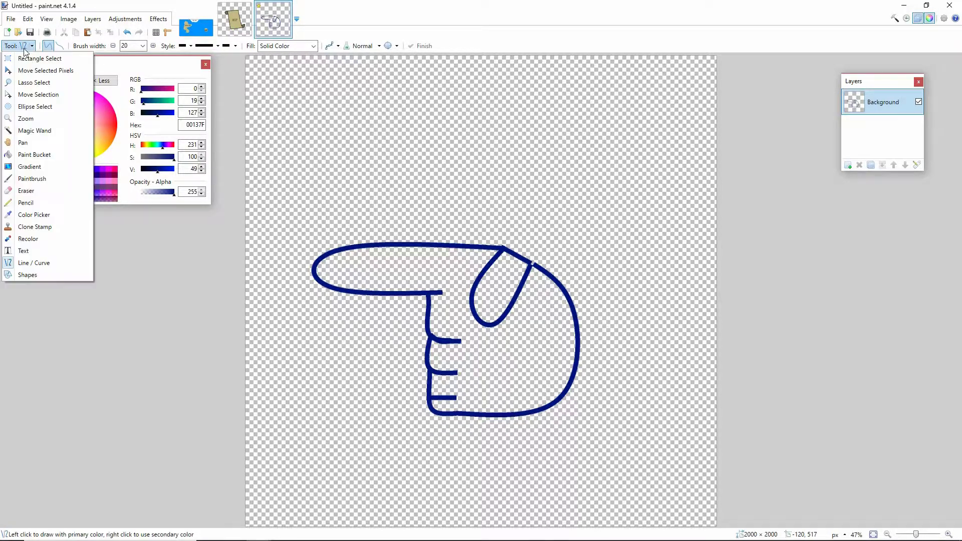
click(41, 57)
mouse_move(307, 195)
mouse_down()
mouse_move(695, 460)
mouse_move(666, 461)
mouse_up()
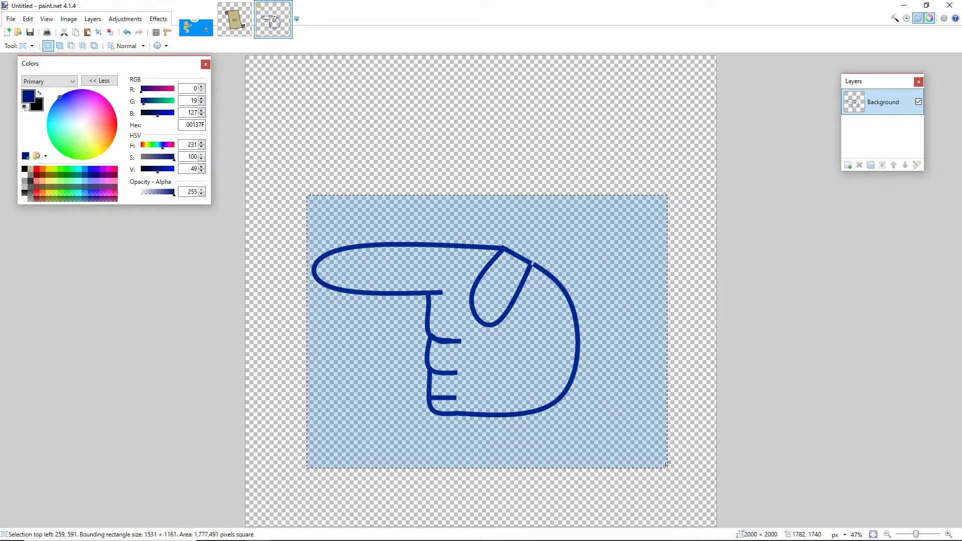
key(Delete)
Place the text BACK on the empty canvas with the Text tool and replace its wording with EXIT
click(31, 46)
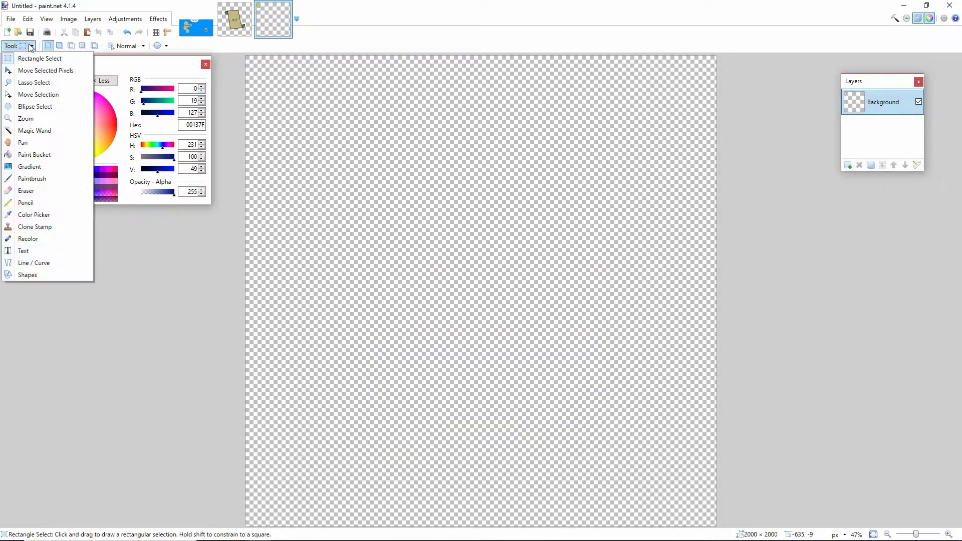
click(23, 251)
click(275, 224)
text(BACK)
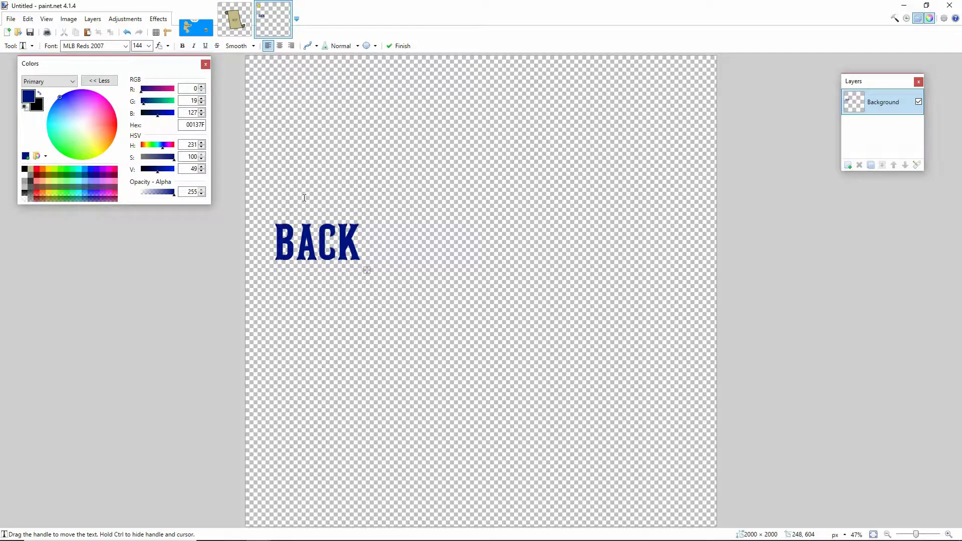
key(BackSpace)
key(BackSpace)
key(BackSpace)
key(BackSpace)
text(EXIT)
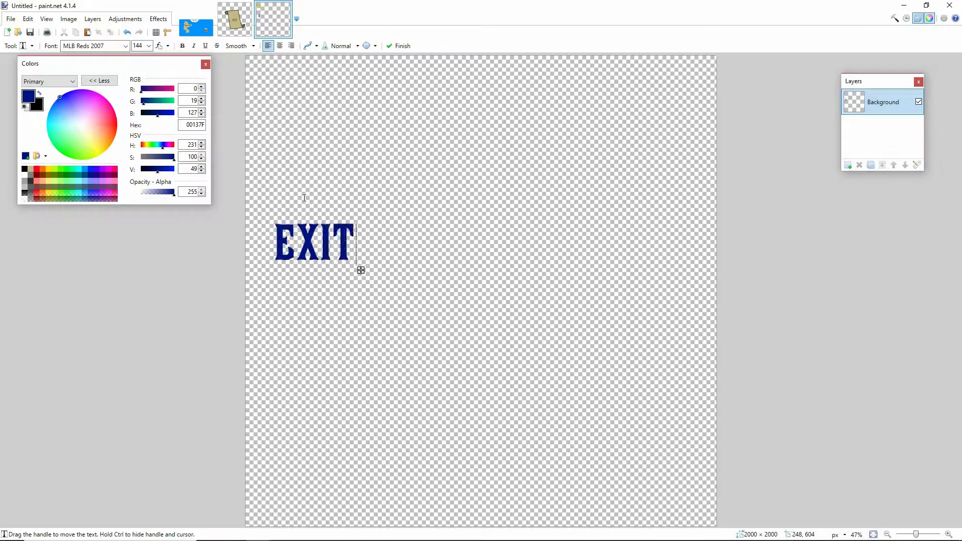
Set the EXIT text's font size to 900 after trying 1000 and 950, move it to span the canvas width, and finish the text
click(149, 46)
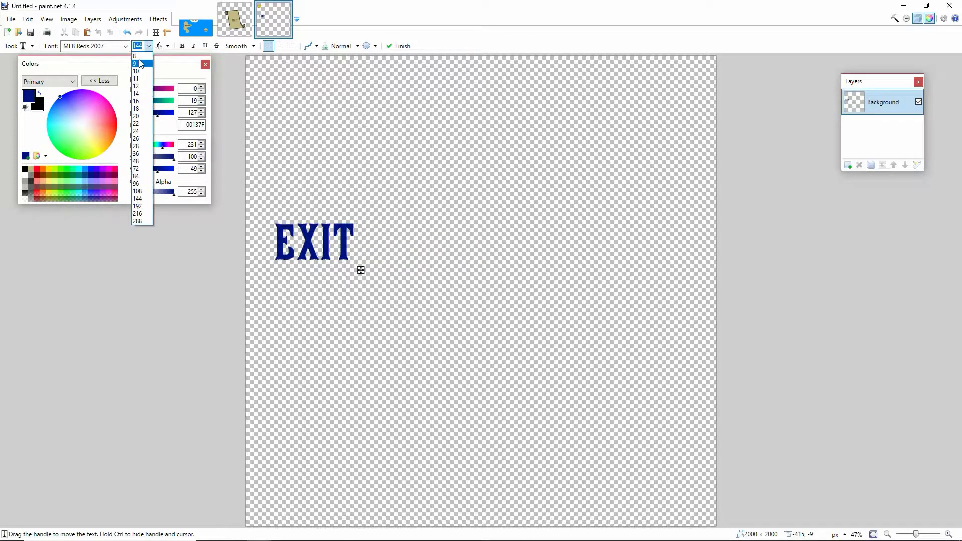
click(138, 44)
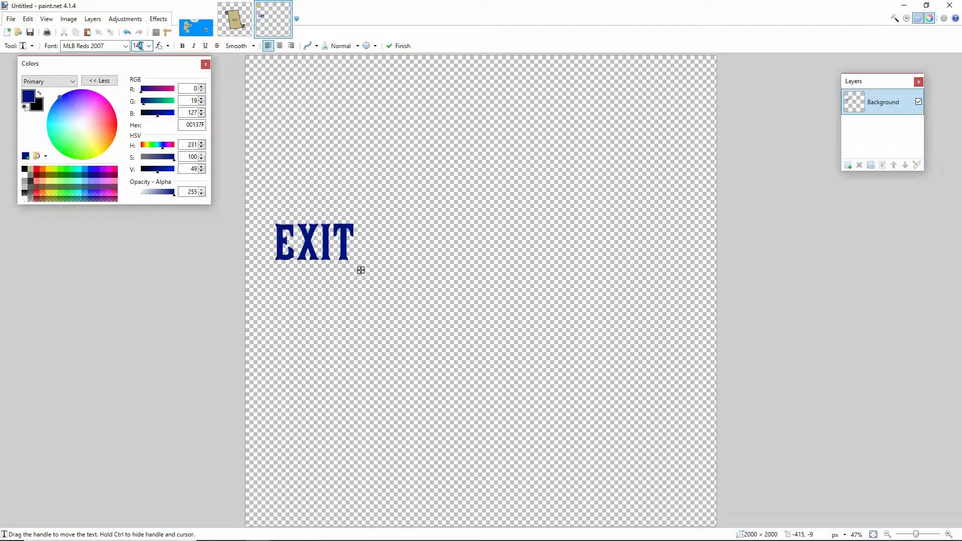
text(100)
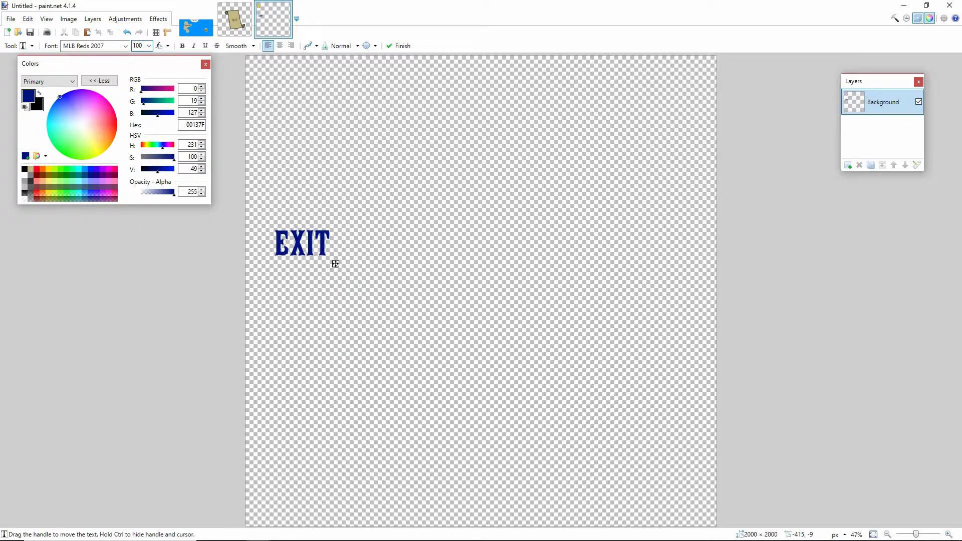
text(0)
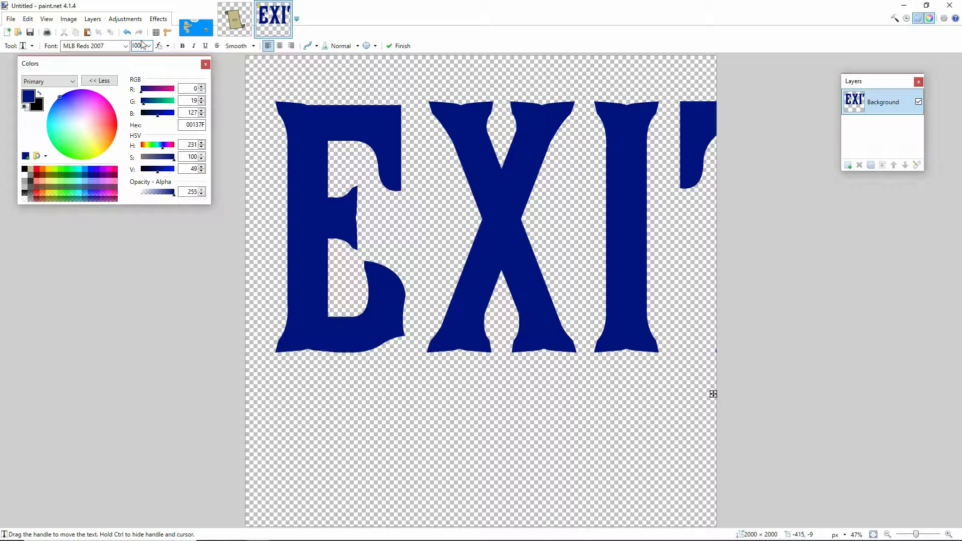
text(950)
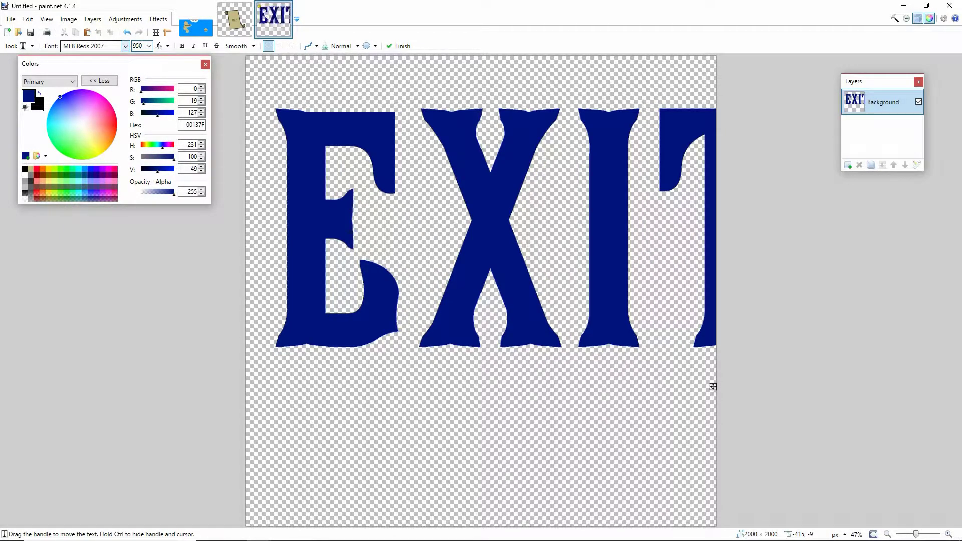
double_click(137, 45)
text(900)
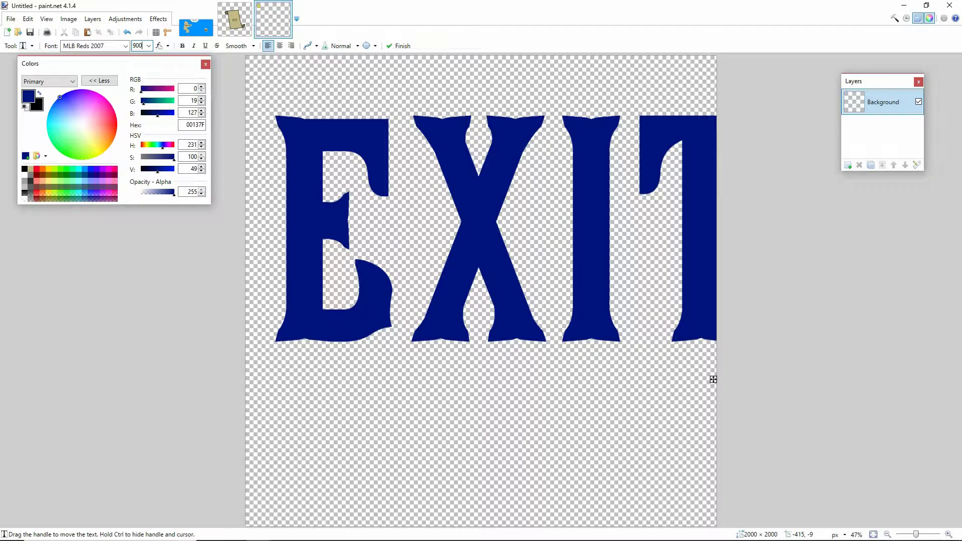
drag(713, 379, 670, 401)
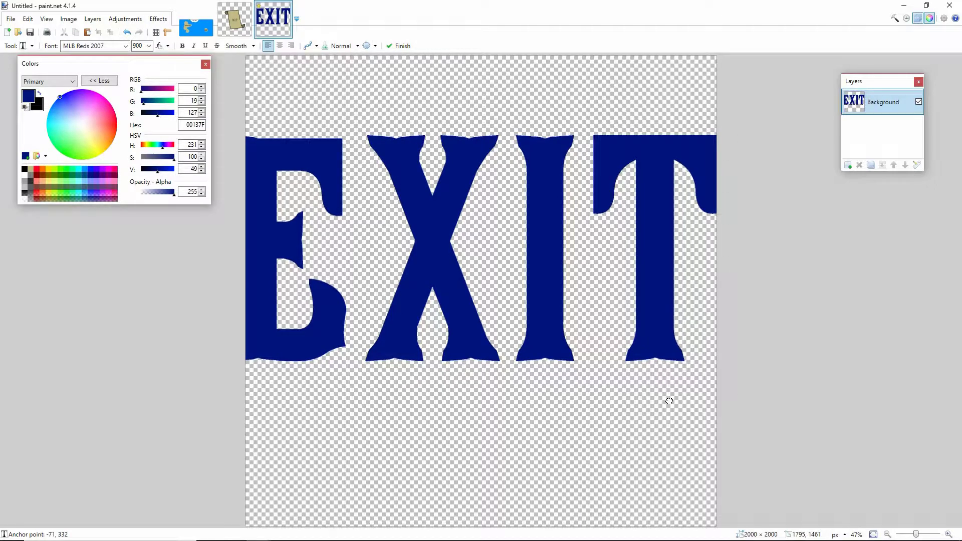
click(399, 46)
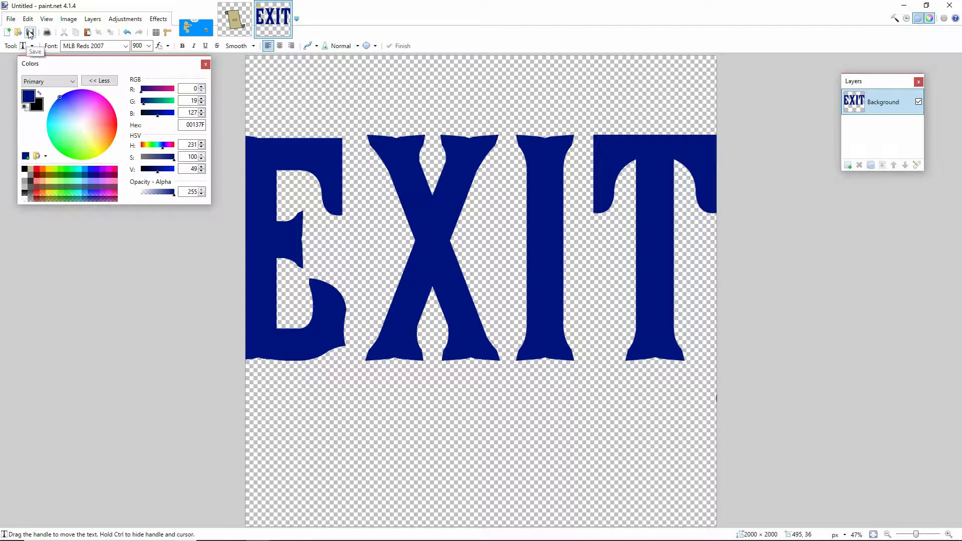
Save the image in the Pictures folder as a PNG named ExitMap, accepting the save settings
click(30, 33)
text(ExitMap)
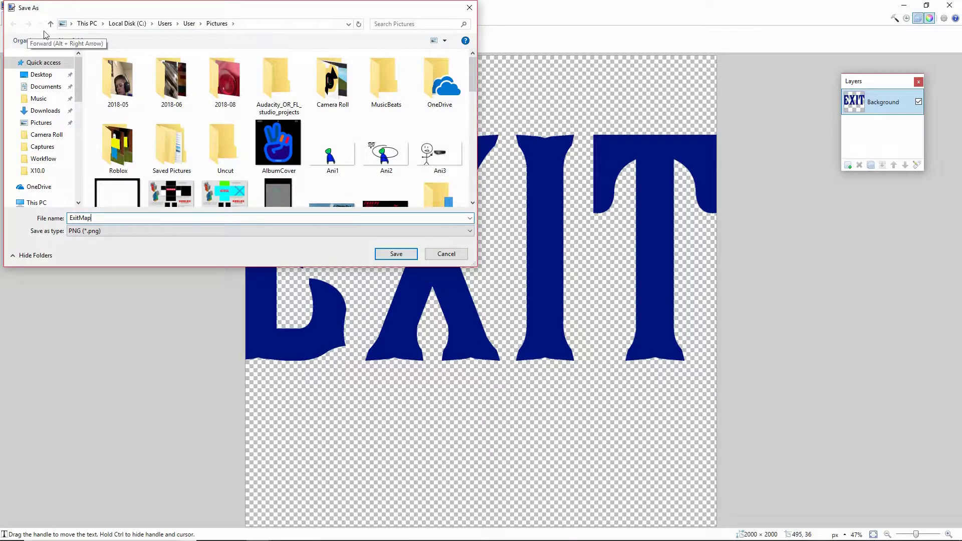
click(397, 253)
click(449, 193)
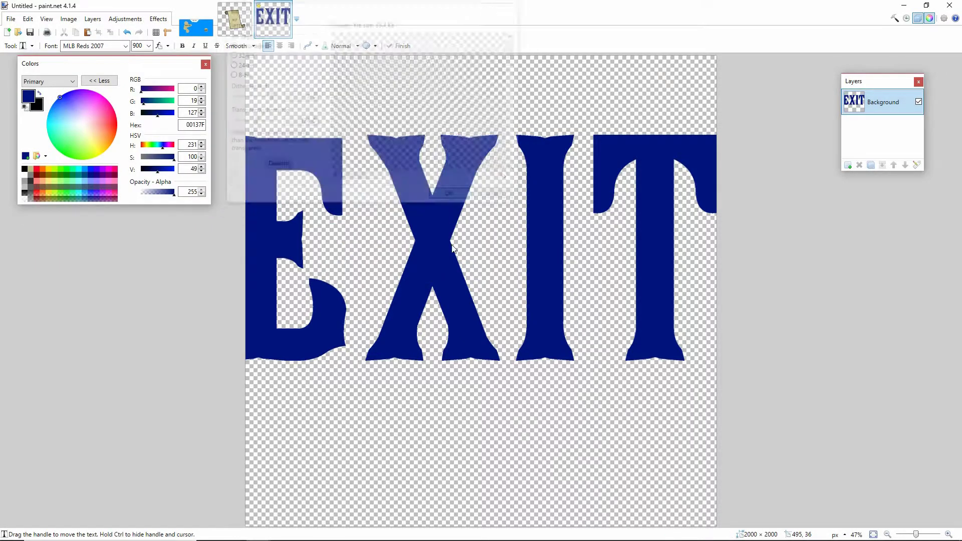
Switch to Roblox Studio, add an ImageButton to the Frame in the TP ScreenGui, and name it Exit
click(578, 532)
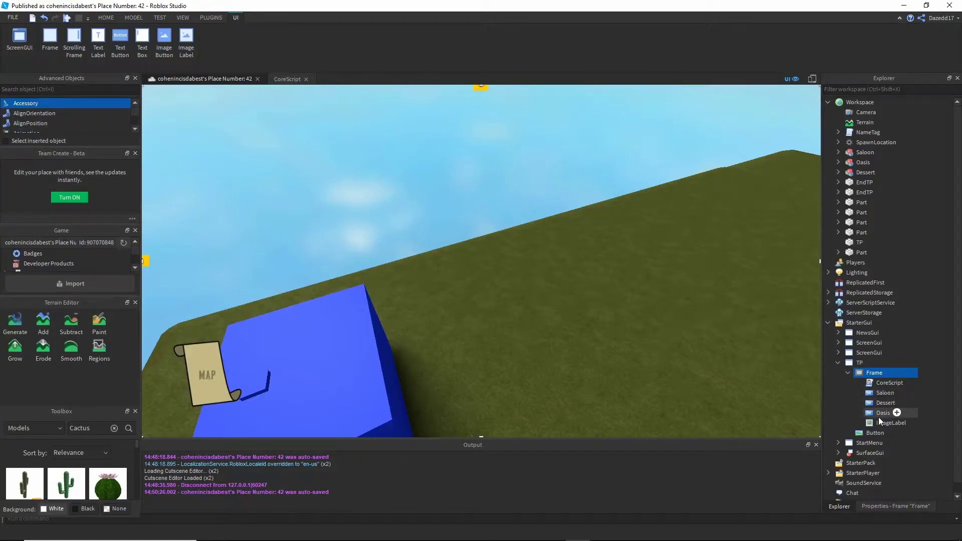
click(892, 374)
text(ImageBu)
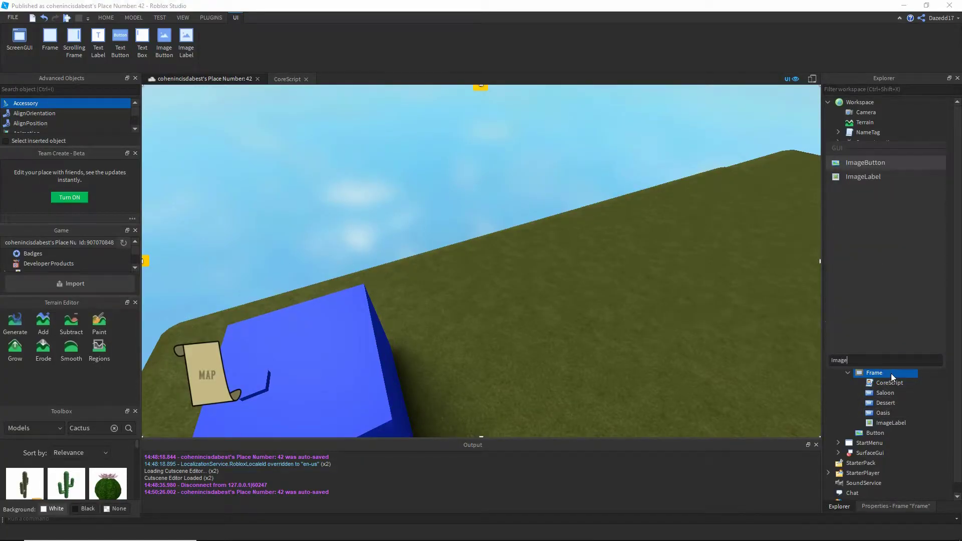
click(869, 163)
click(890, 435)
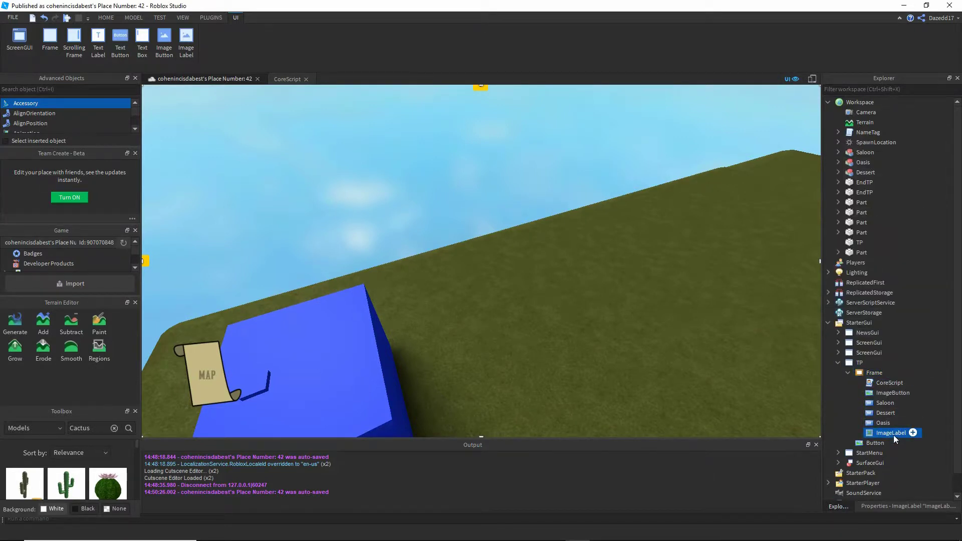
click(881, 394)
click(880, 392)
text(B)
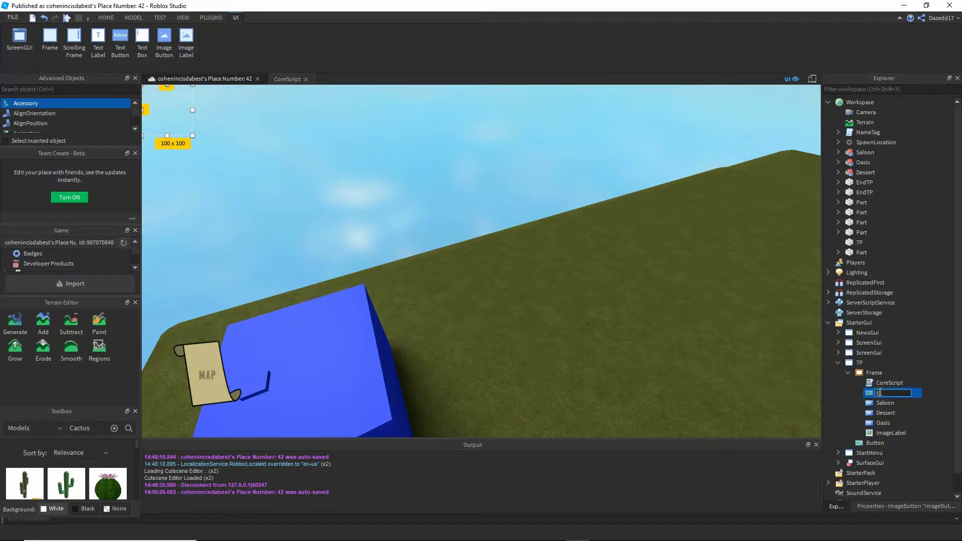
key(Return)
click(892, 394)
scroll(851, 289, down, 5)
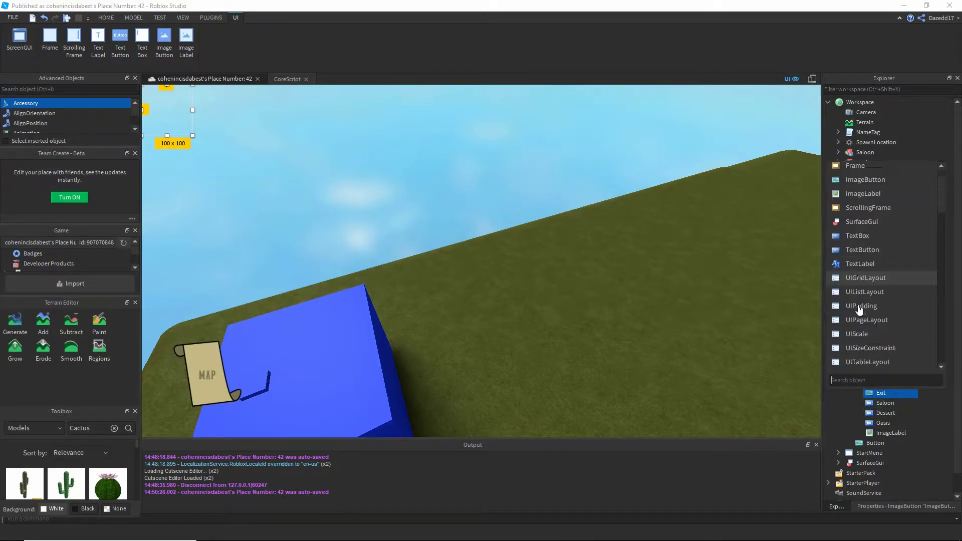
scroll(857, 306, down, 10)
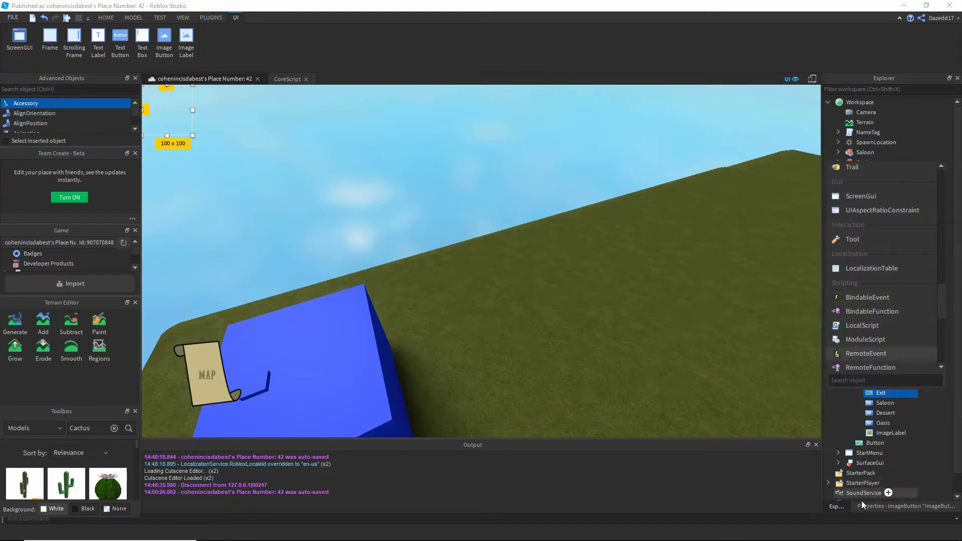
Set the Exit button's Image by uploading ExitMap.png from the Pictures folder under the name Exit Map
click(888, 507)
scroll(923, 405, down, 3)
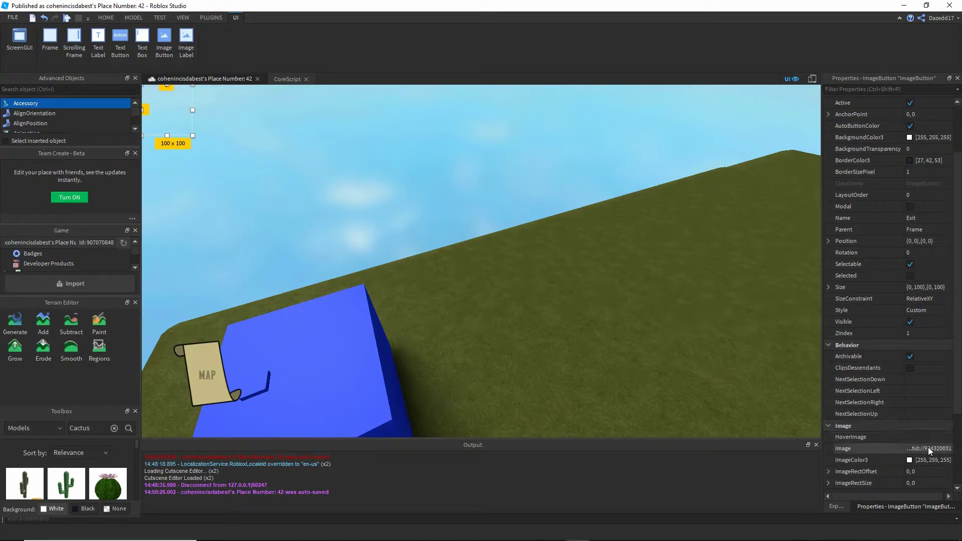
click(929, 447)
click(863, 482)
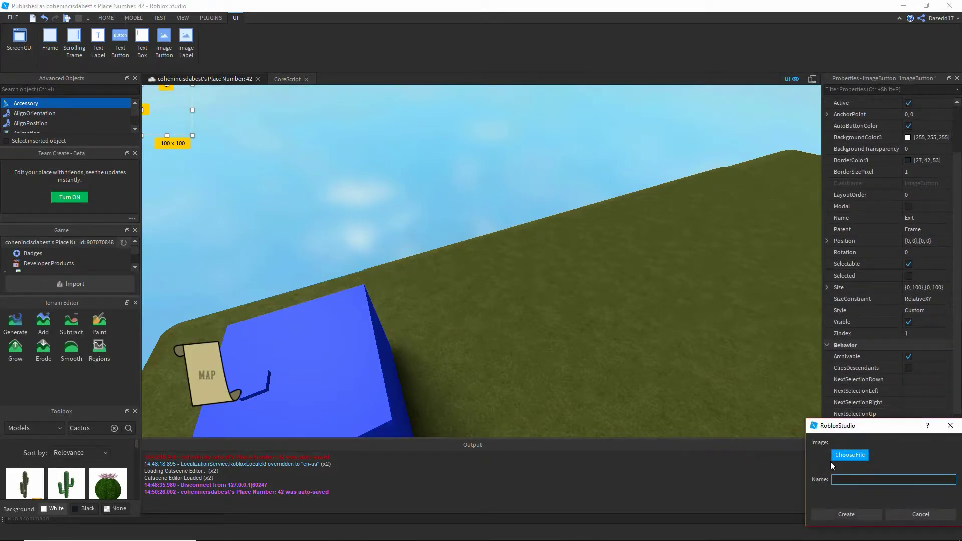
click(850, 455)
scroll(701, 439, down, 5)
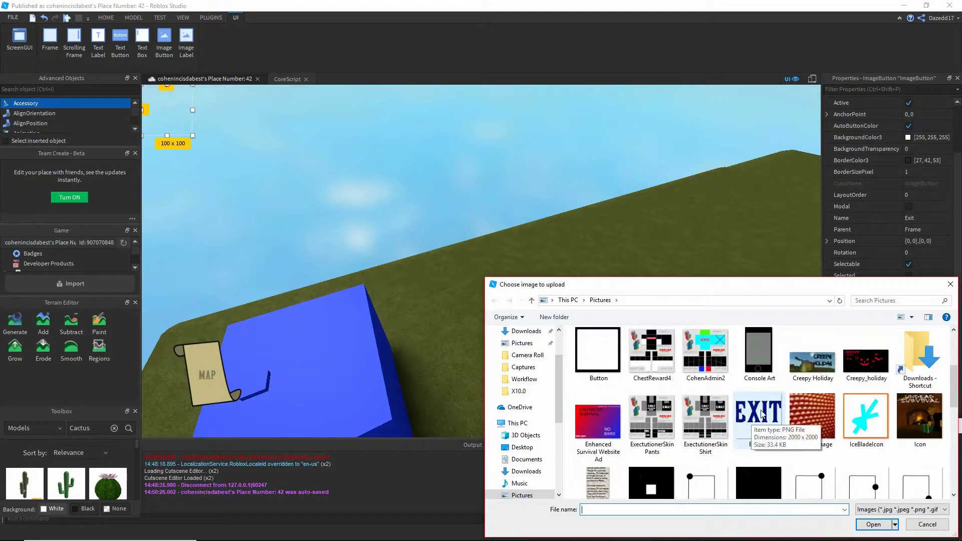
double_click(759, 414)
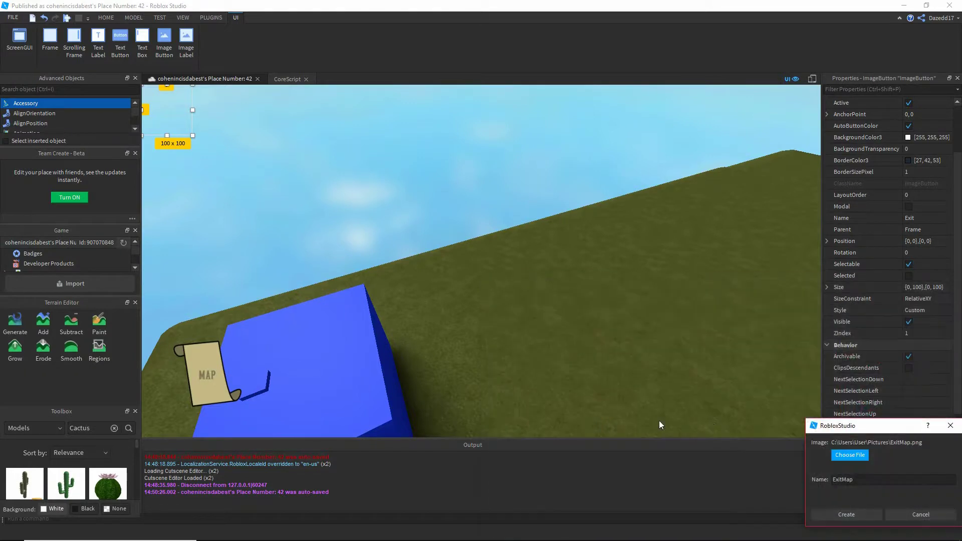
click(843, 479)
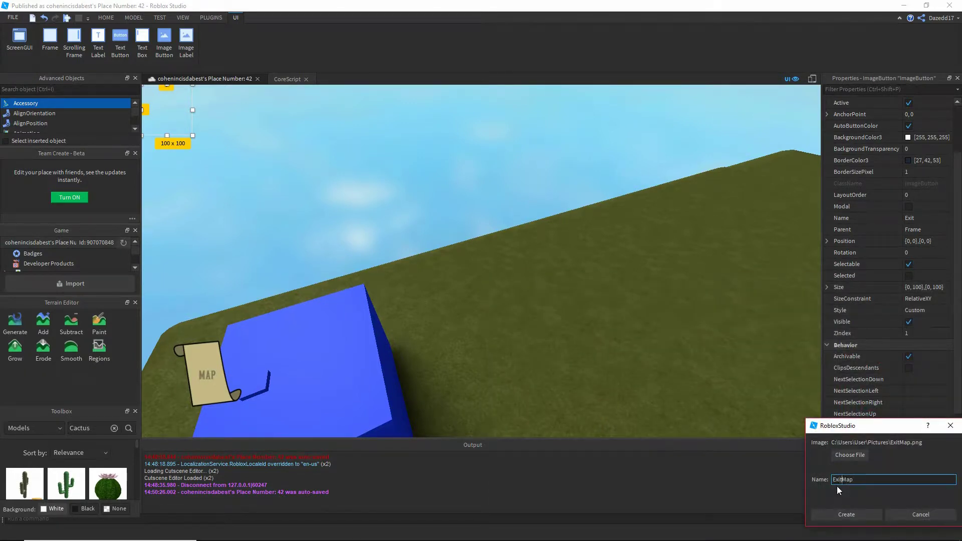
key(Return)
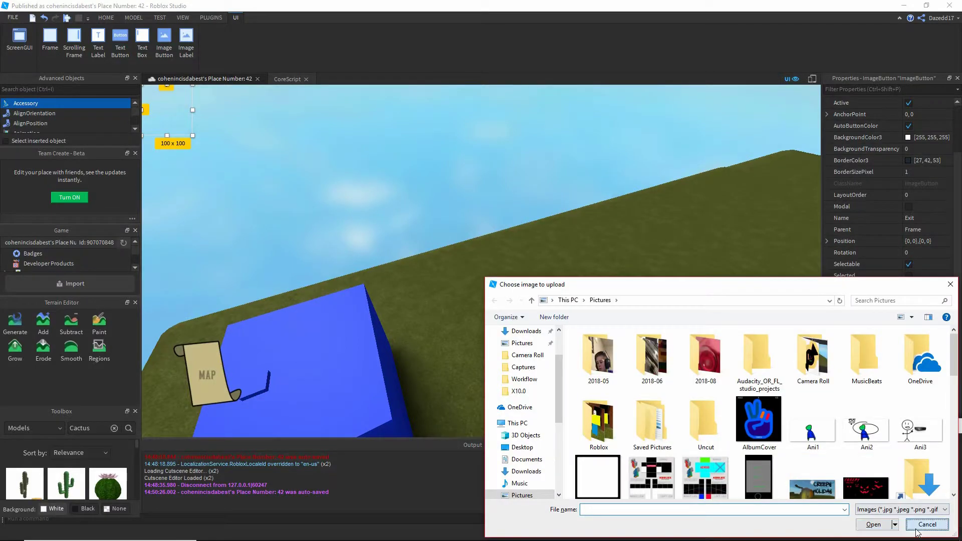
click(917, 527)
click(860, 512)
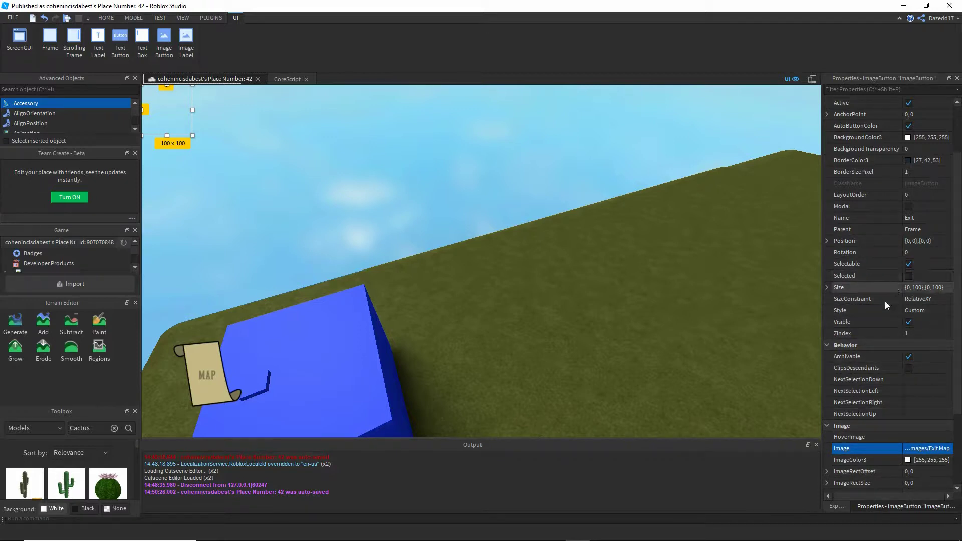
Make the TP Frame visible and move the Exit button to the map's upper-right corner, undoing the accidental resize
click(833, 506)
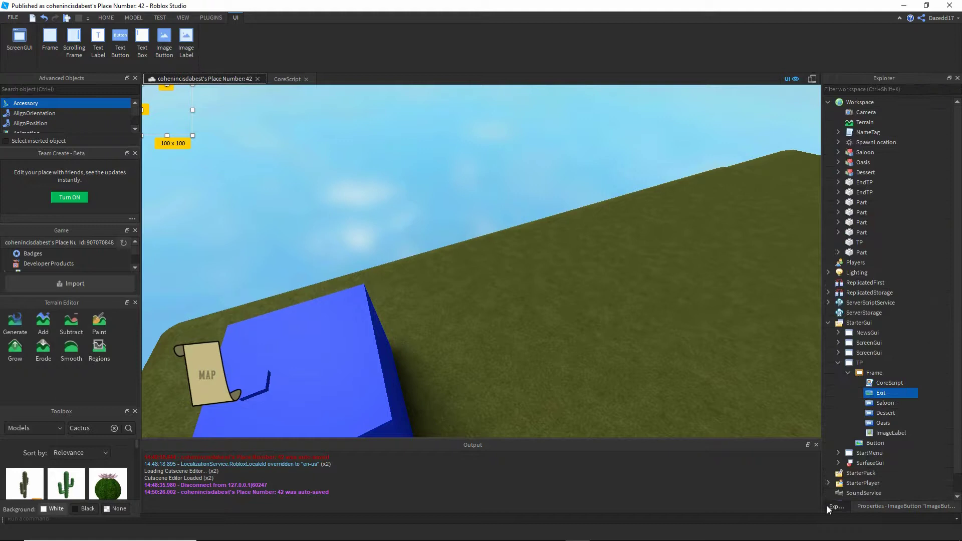
click(884, 373)
click(881, 507)
click(910, 357)
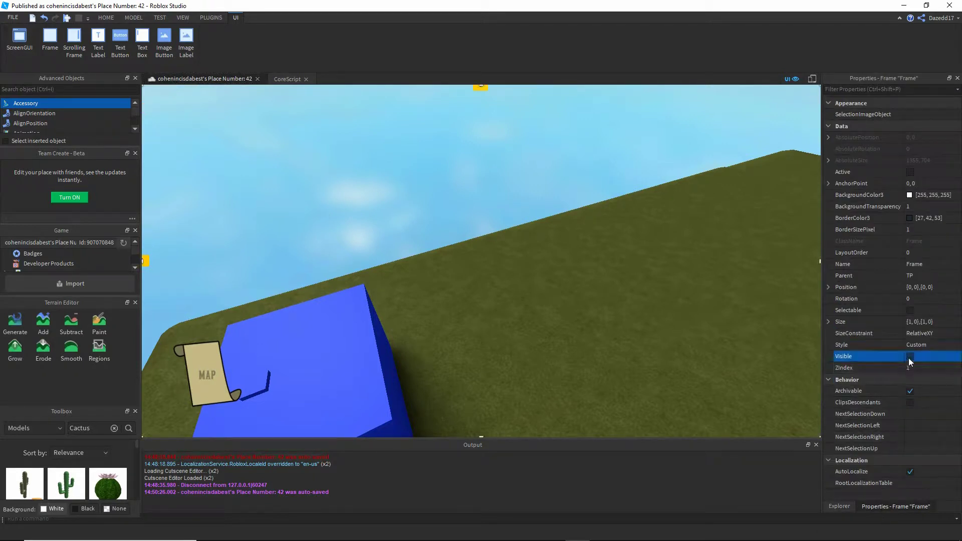
drag(163, 96, 788, 105)
key(ctrl+z)
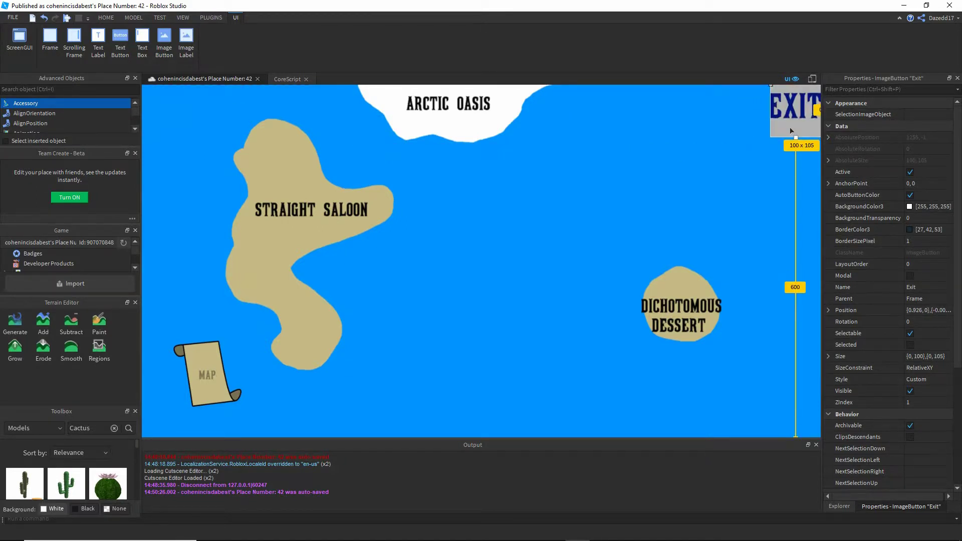
Set the Exit button's BackgroundTransparency to 1 and clear the selection
click(919, 218)
text(1)
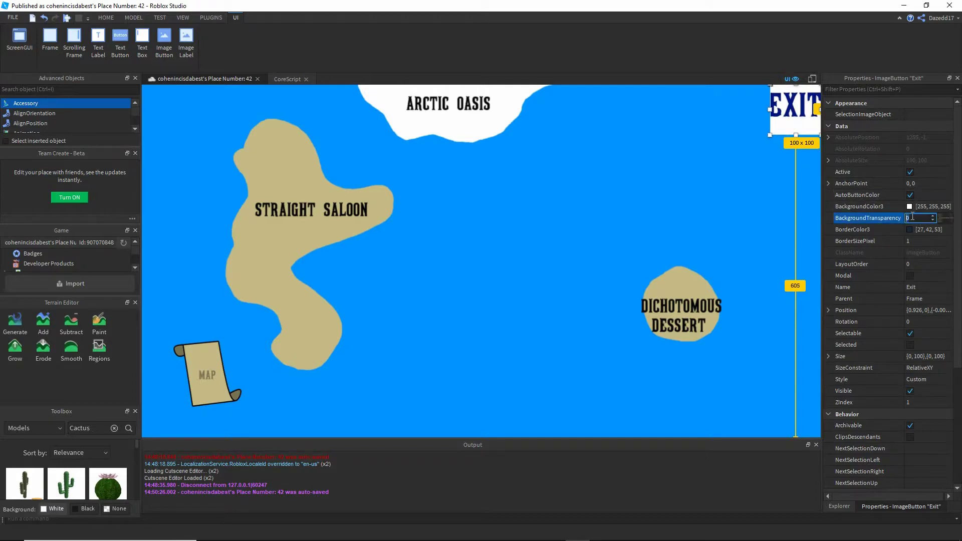
key(Return)
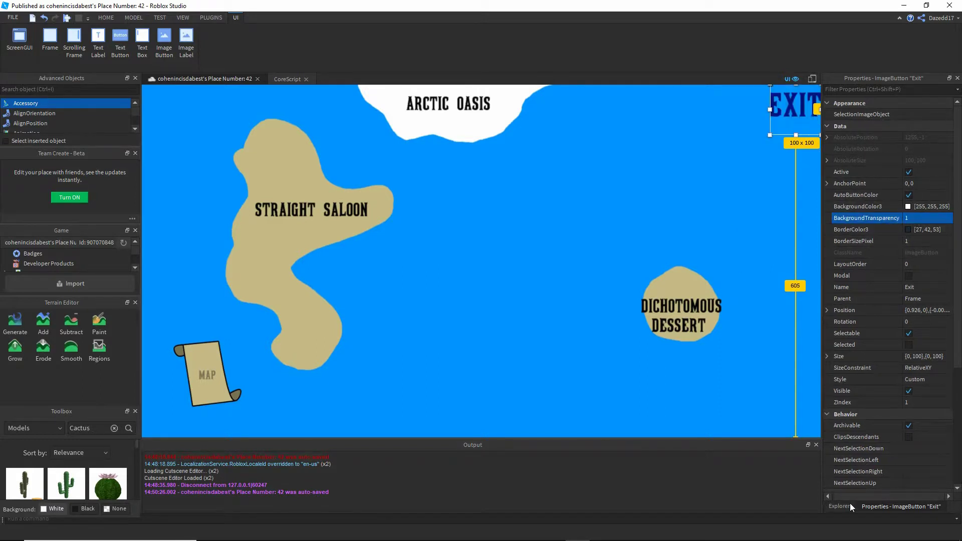
click(850, 505)
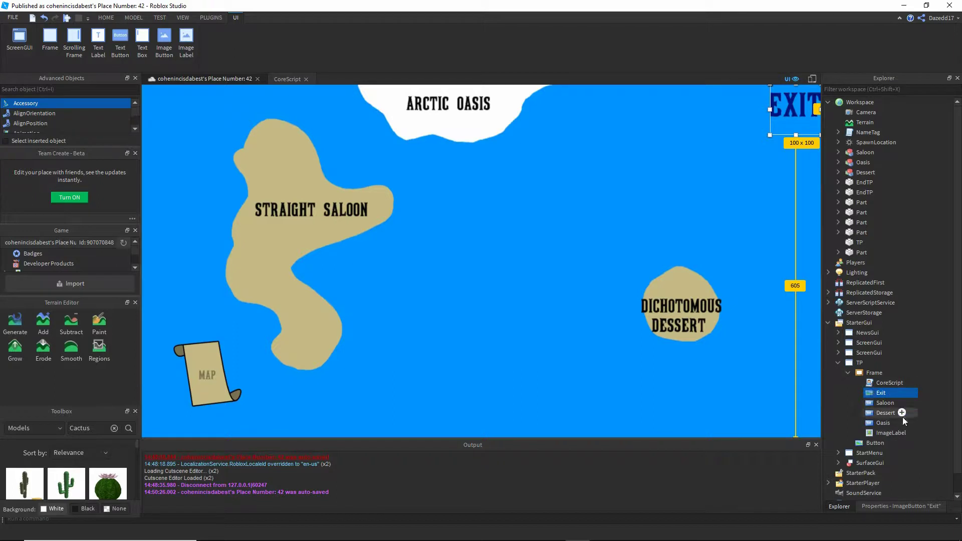
click(926, 409)
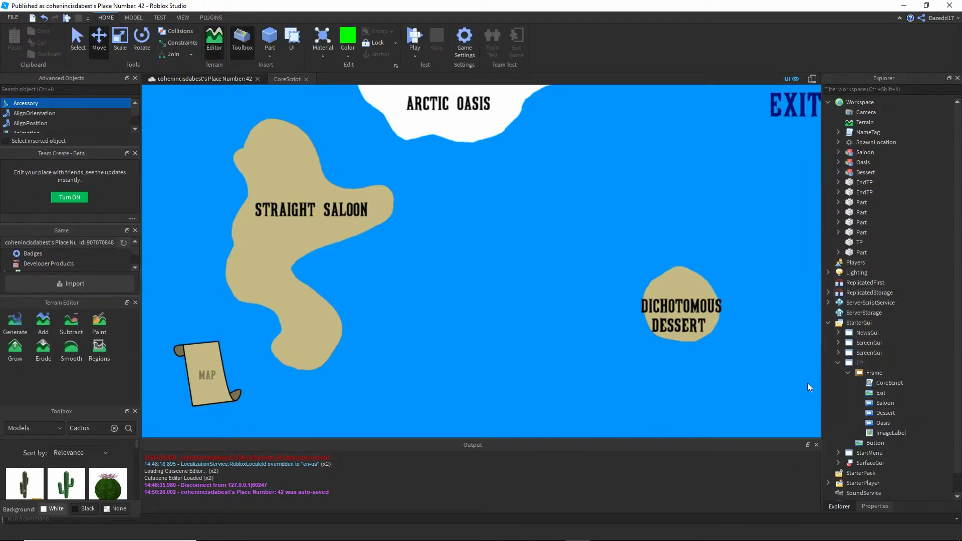
Nudge the Exit button slightly down and inward from the map's upper-right corner, and deselect it
click(873, 431)
click(877, 393)
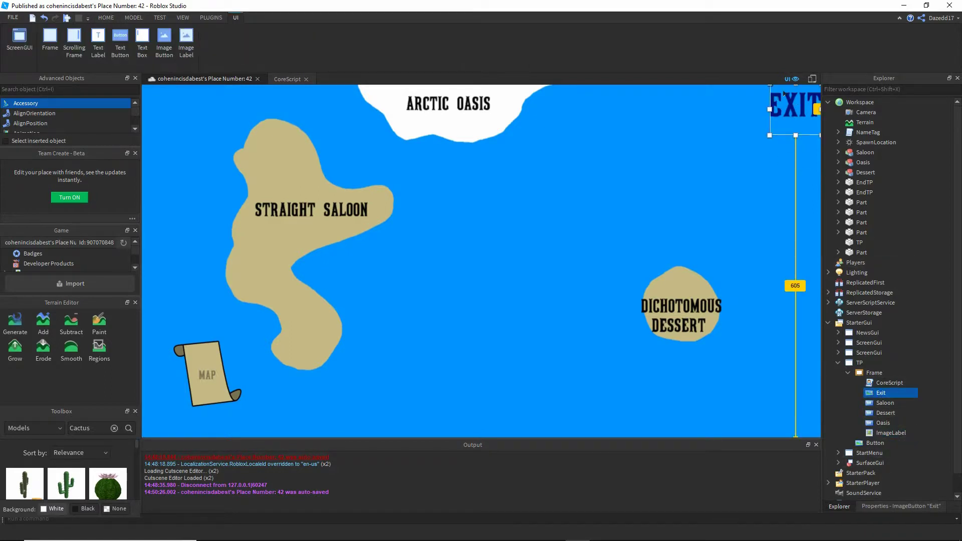
drag(785, 92, 779, 97)
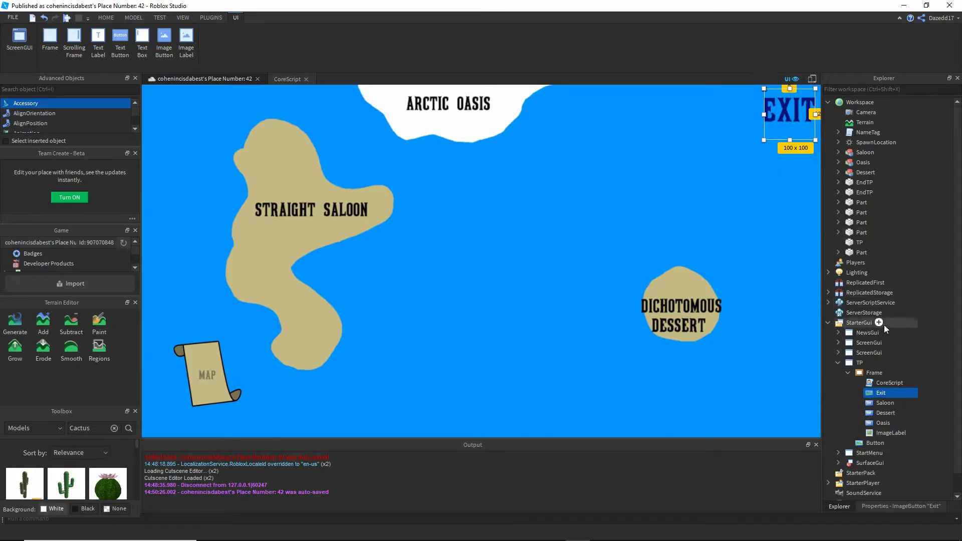
key(Escape)
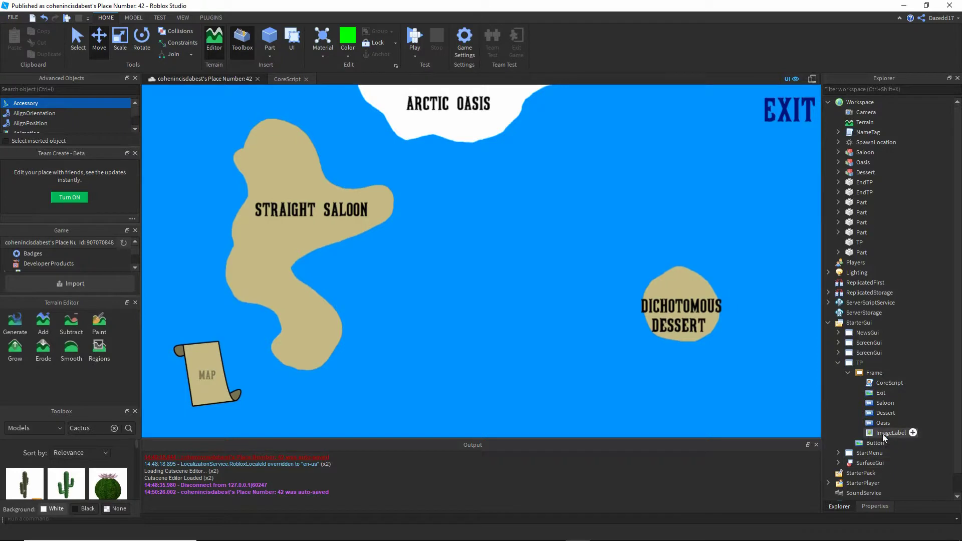
Open CoreScript and declare local x = script.Parent.Exit below the trigger variable
double_click(889, 383)
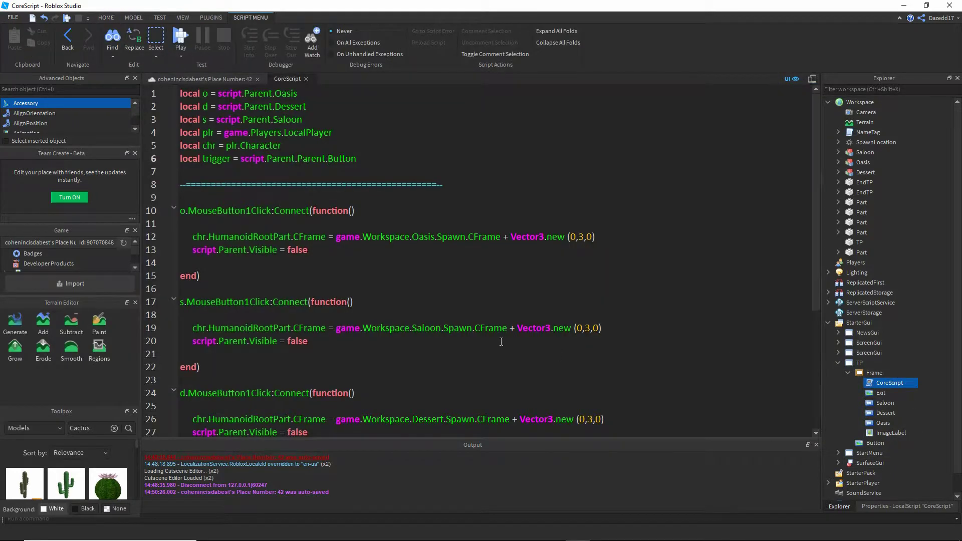
scroll(501, 342, down, 5)
scroll(386, 256, up, 5)
key(Return)
text(local x = )
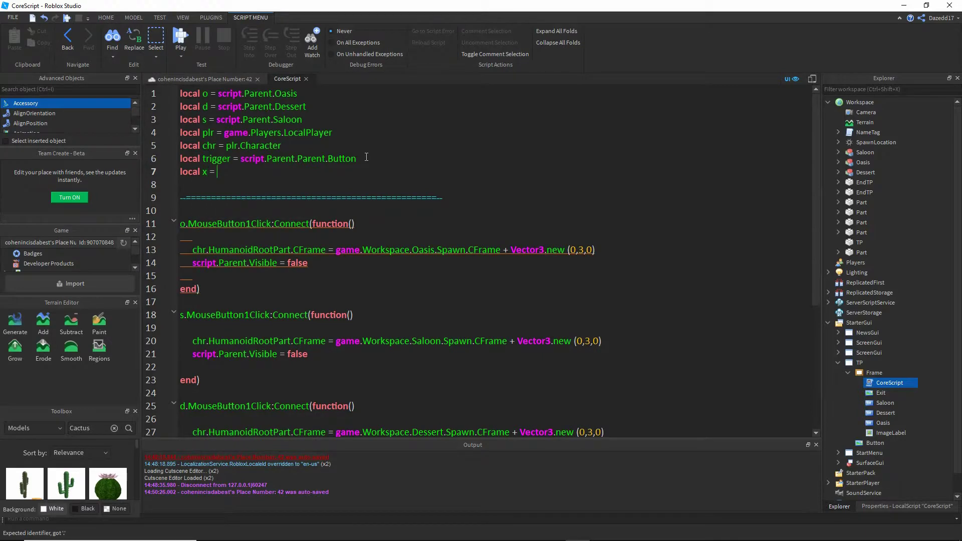
text(script.Pare)
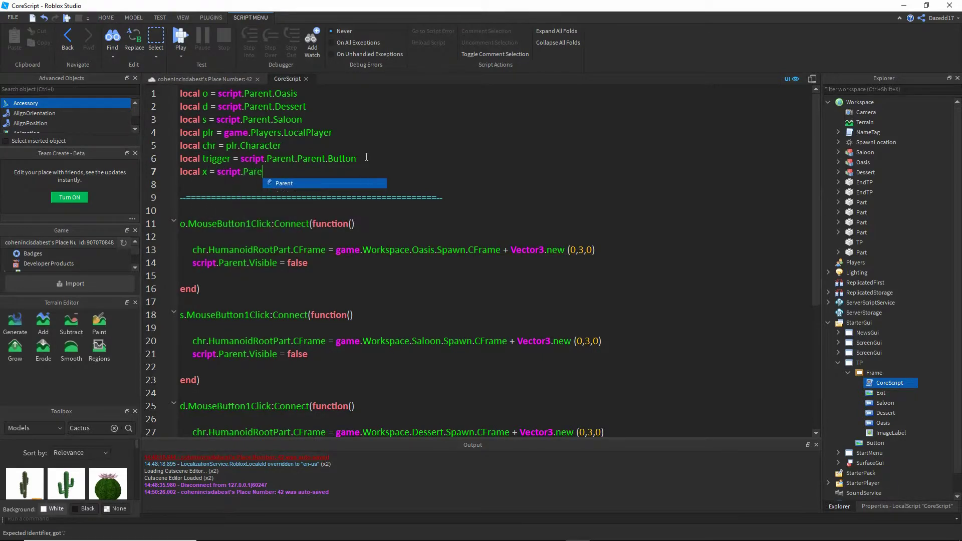
text(nt.Ex)
key(Tab)
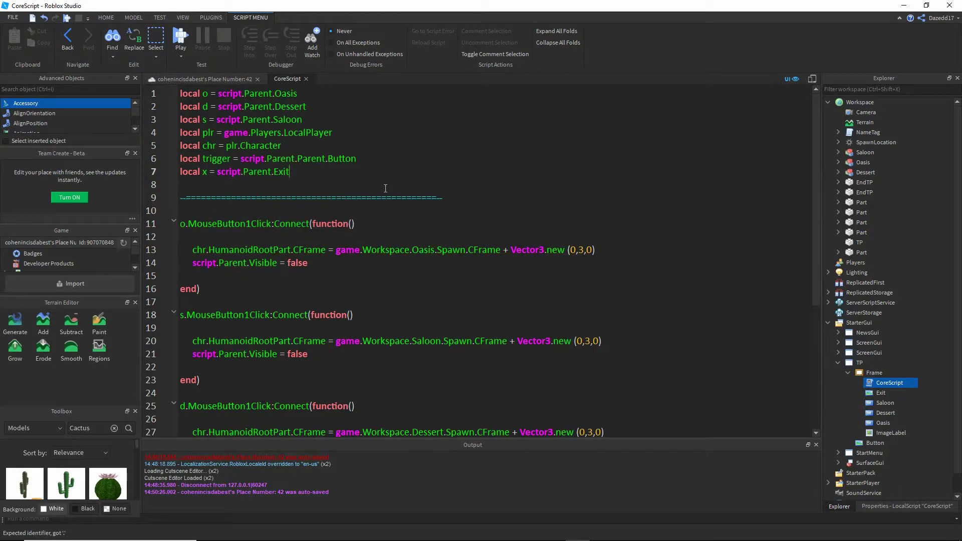
Add an x.MouseButton1Click:Connect(function() handler closed with end) below the trigger handler
scroll(275, 346, down, 5)
click(215, 355)
key(Return)
key(Return)
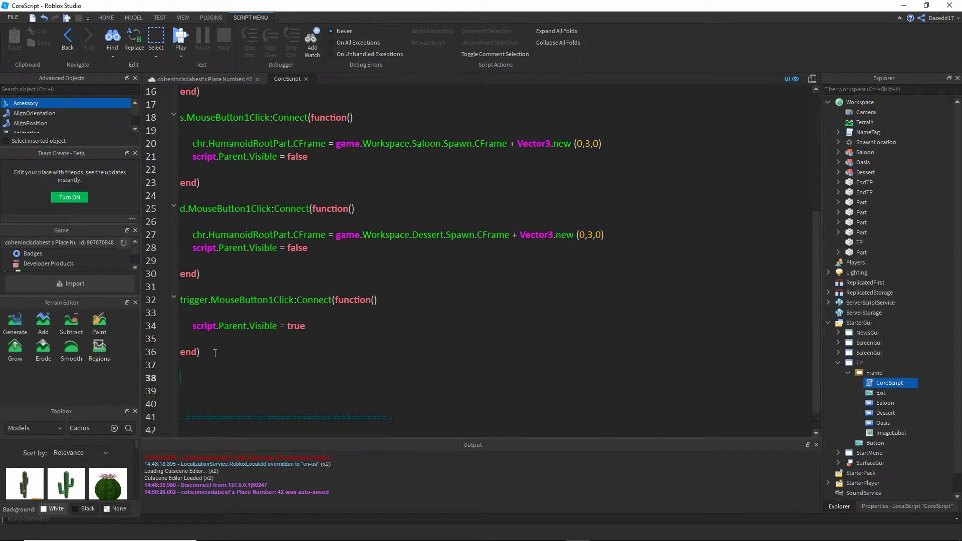
text(x.Mou)
key(Tab)
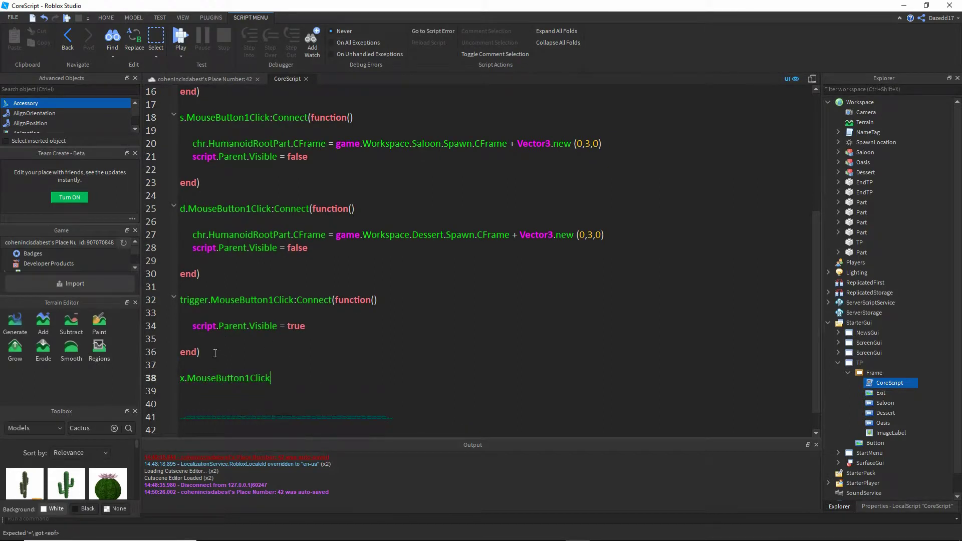
text(:Connect()
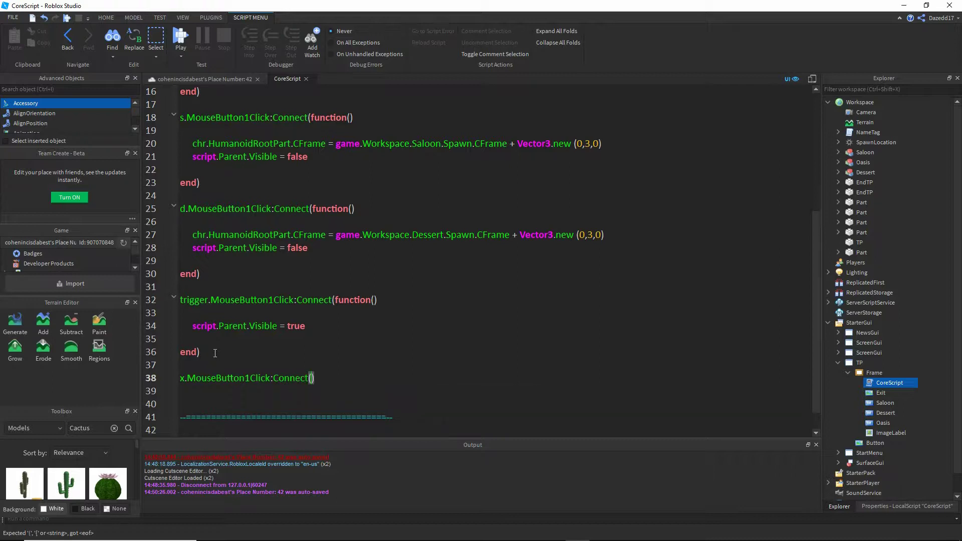
text(function()
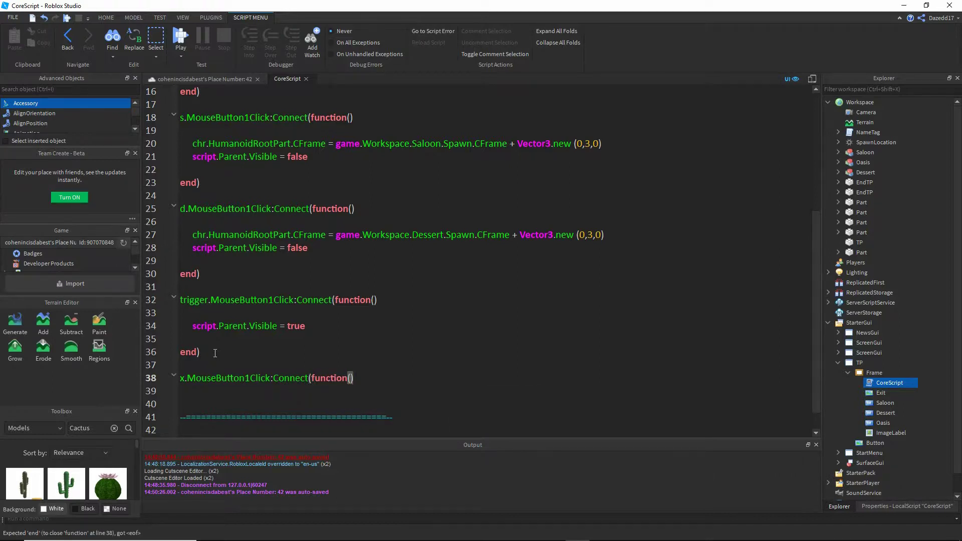
key(Return)
key(Return)
key(Return)
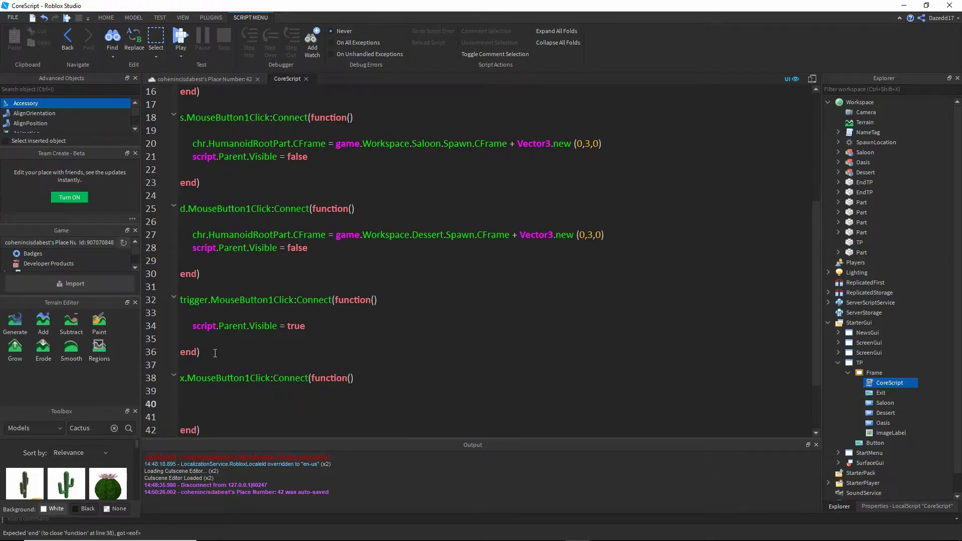
Write script.Parent.Visible = false inside the x click handler and close the script
text(script.Parent.)
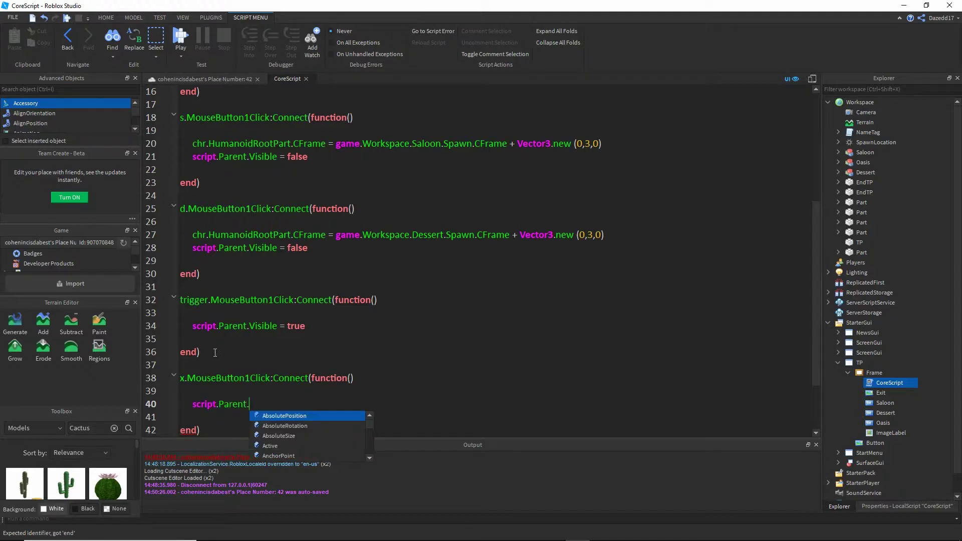
key(BackSpace)
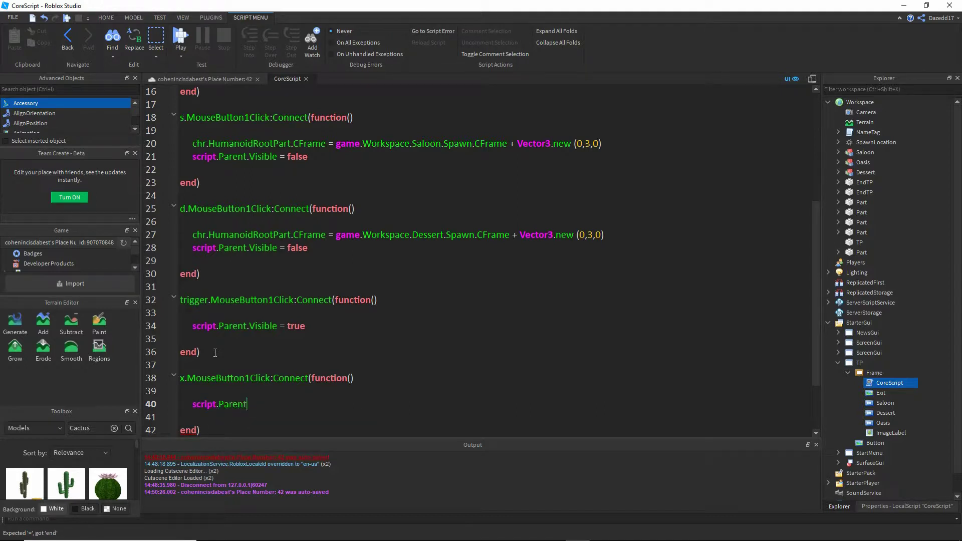
key(BackSpace)
key(BackSpace)
key(BackSpace)
key(BackSpace)
key(BackSpace)
key(BackSpace)
key(BackSpace)
key(BackSpace)
key(BackSpace)
key(BackSpace)
text(script;)
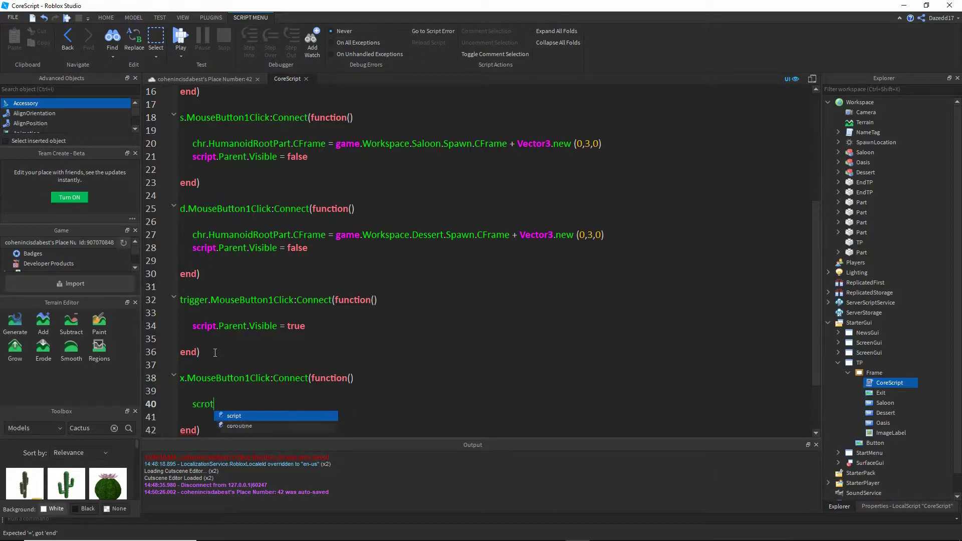
key(BackSpace)
text(.Par)
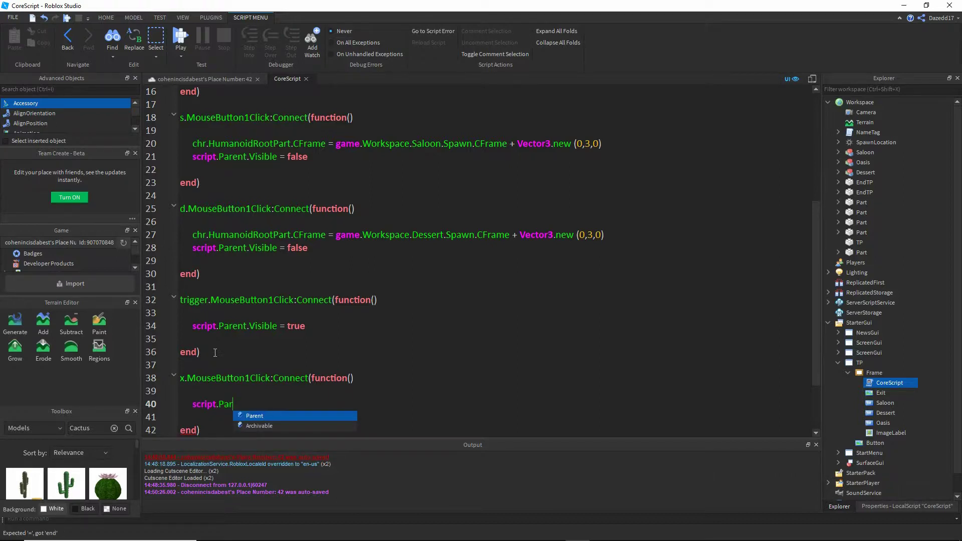
text(ent.Visible = false)
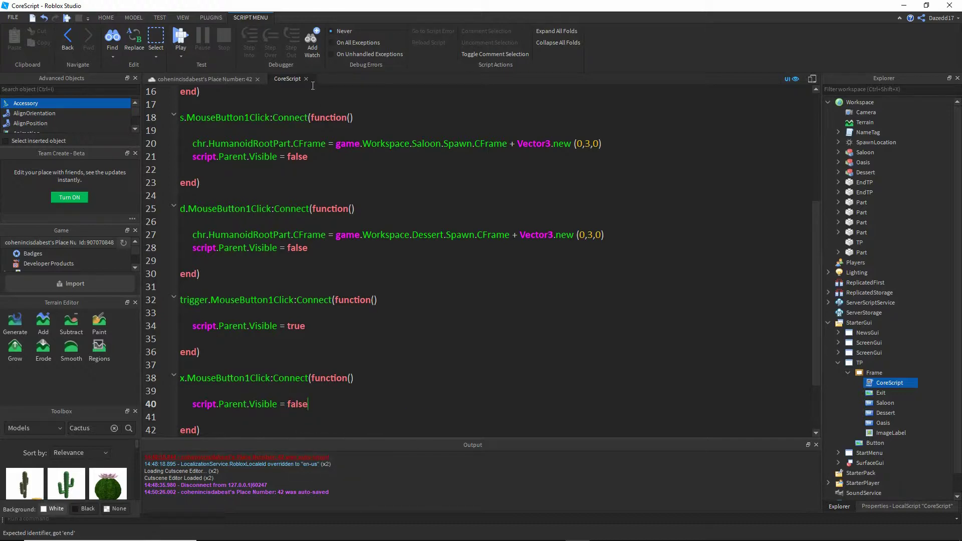
click(306, 78)
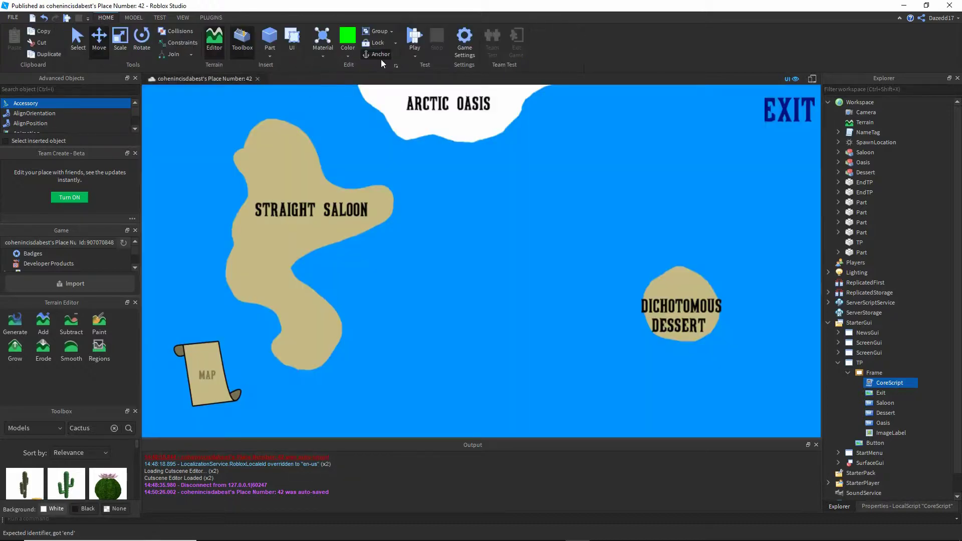
Playtest the place, closing the map with EXIT and reopening it with MAP, and stop the test
click(415, 36)
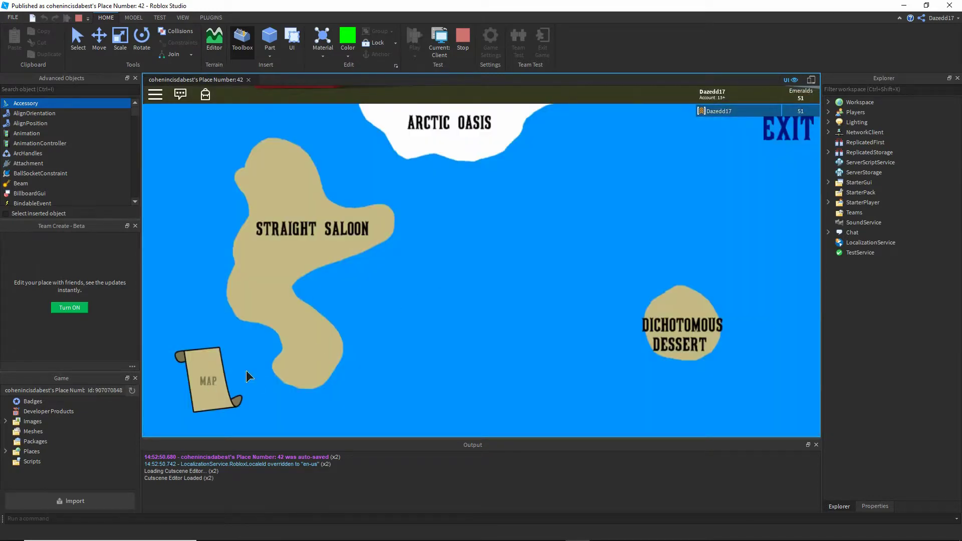
click(801, 132)
click(211, 381)
click(784, 129)
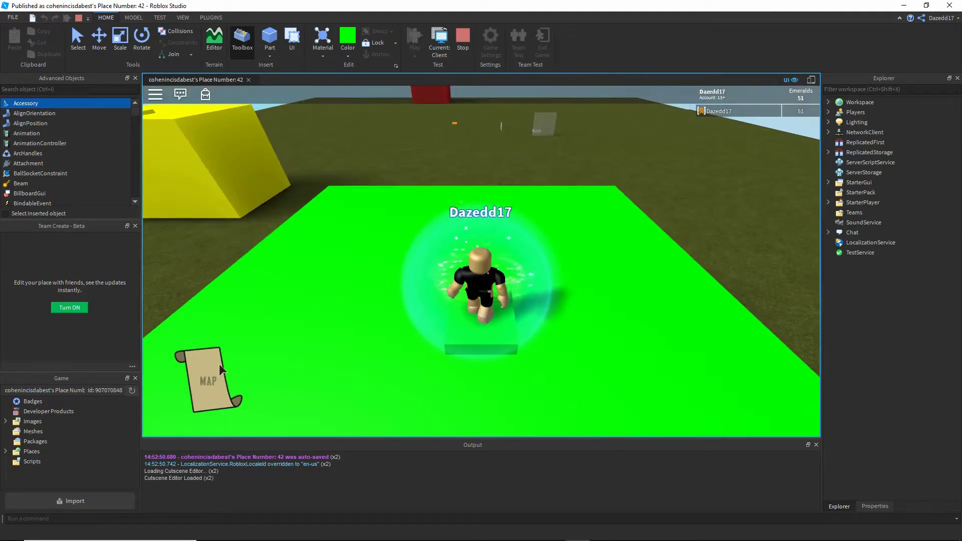
click(462, 37)
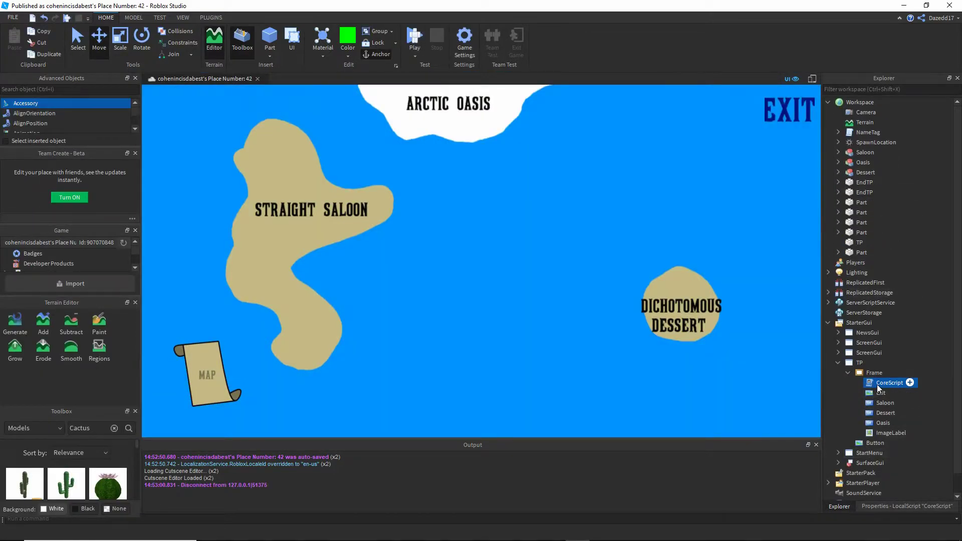
In CoreScript's trigger handler, add trigger.Visible = false below script.Parent.Visible = true, close the script and briefly playtest the place
double_click(890, 382)
scroll(426, 366, down, 2)
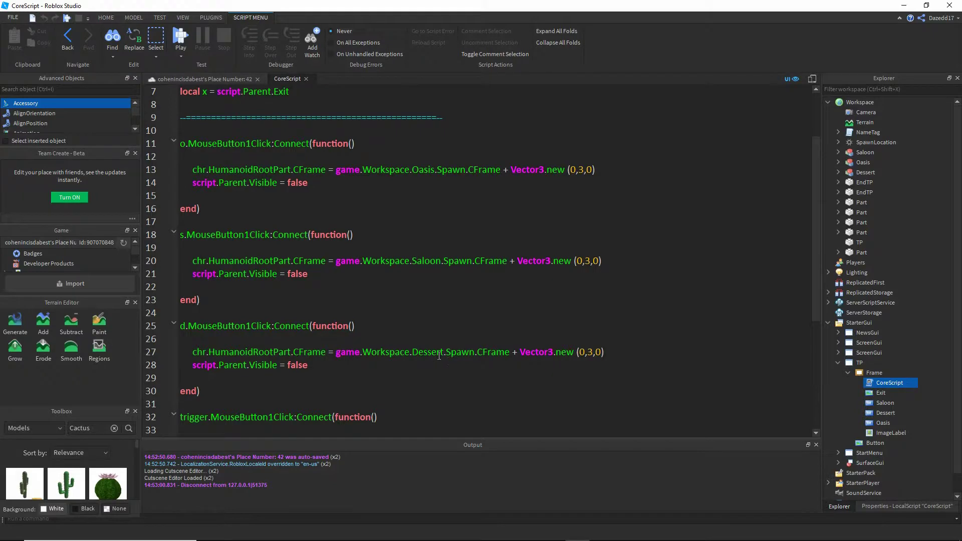
scroll(272, 313, down, 1)
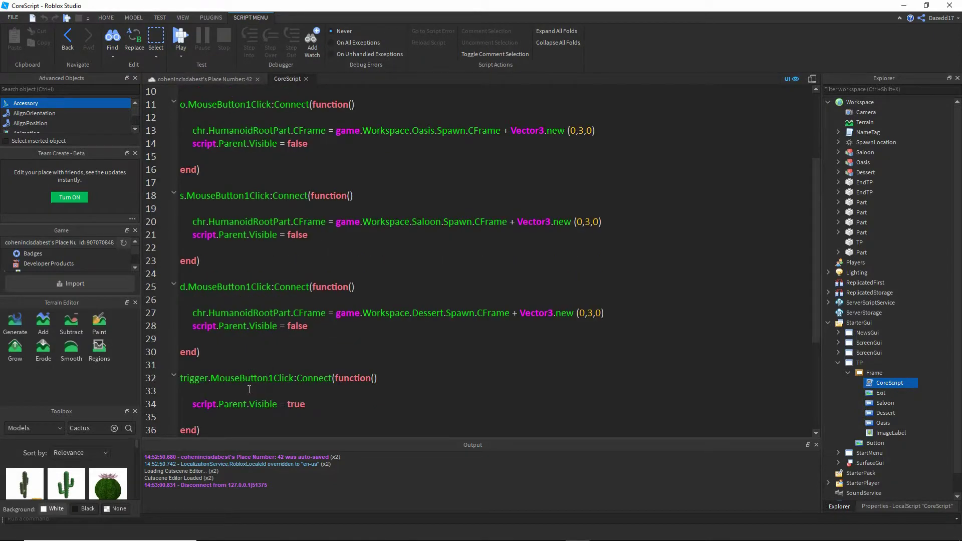
scroll(266, 386, down, 1)
key(Return)
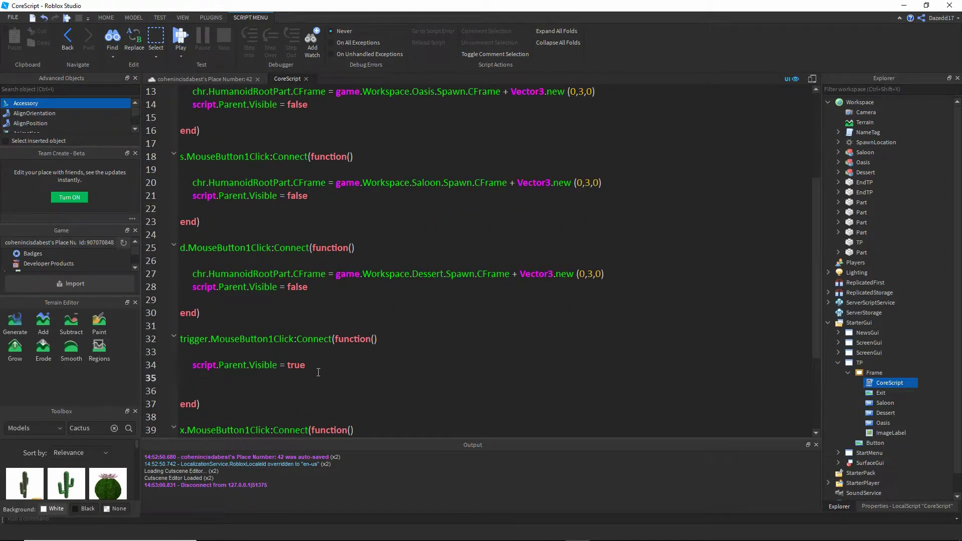
text(tri)
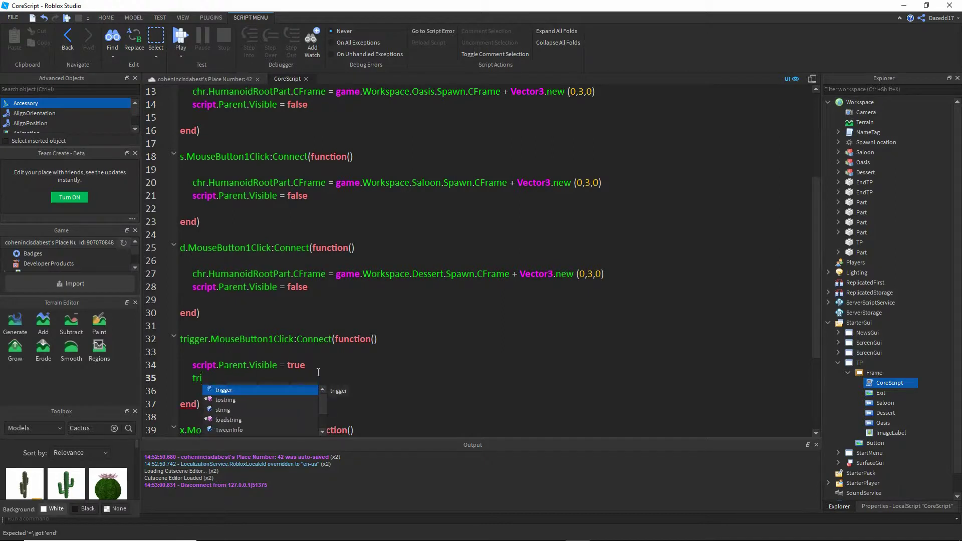
text(gger.Visibl)
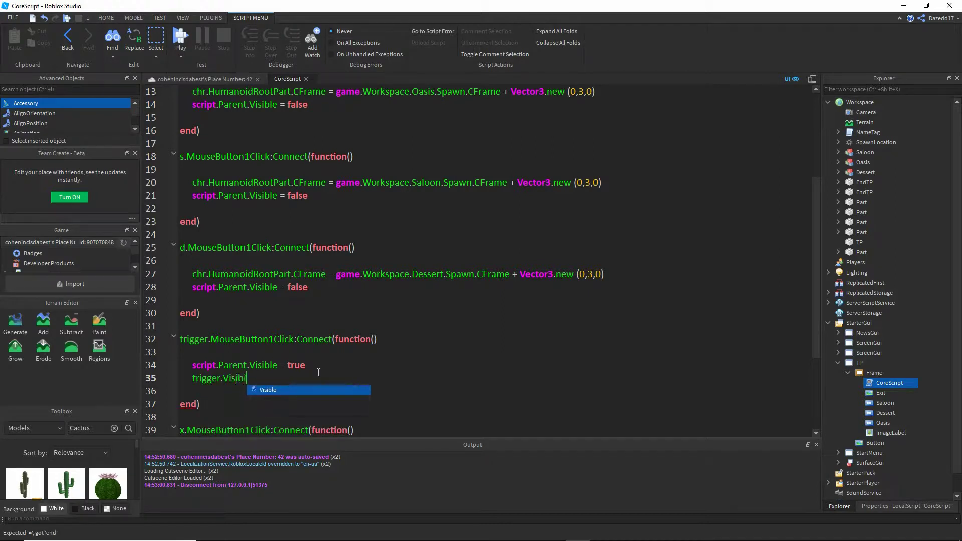
text(e = falsww)
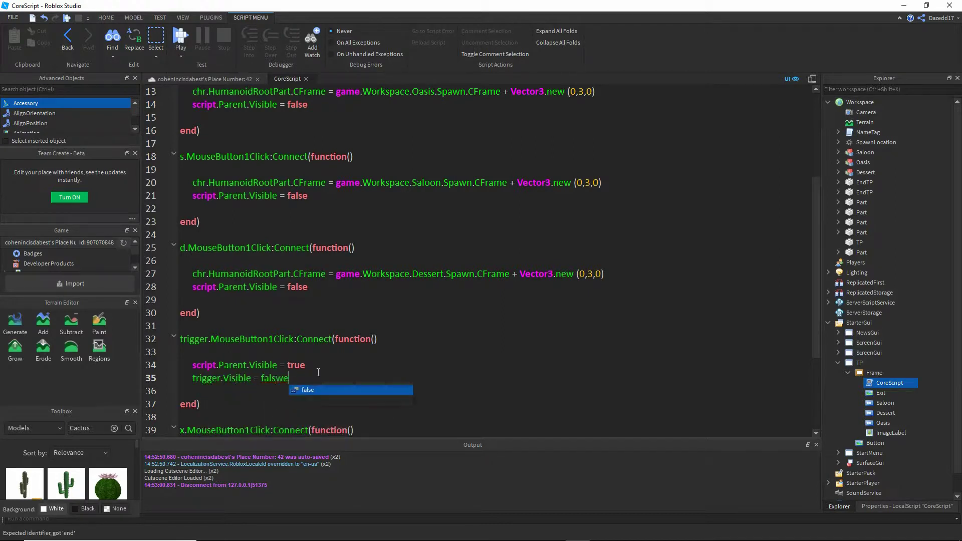
text(e)
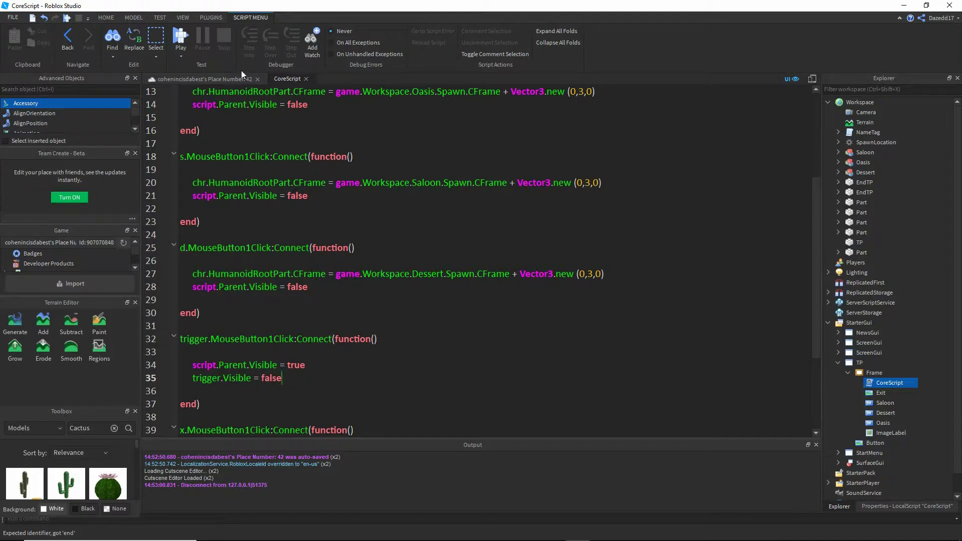
click(305, 79)
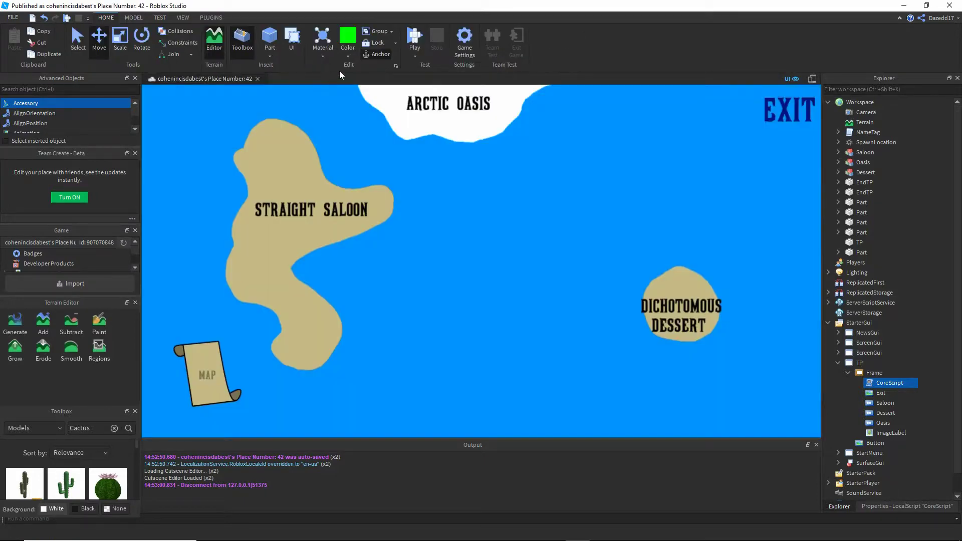
click(412, 34)
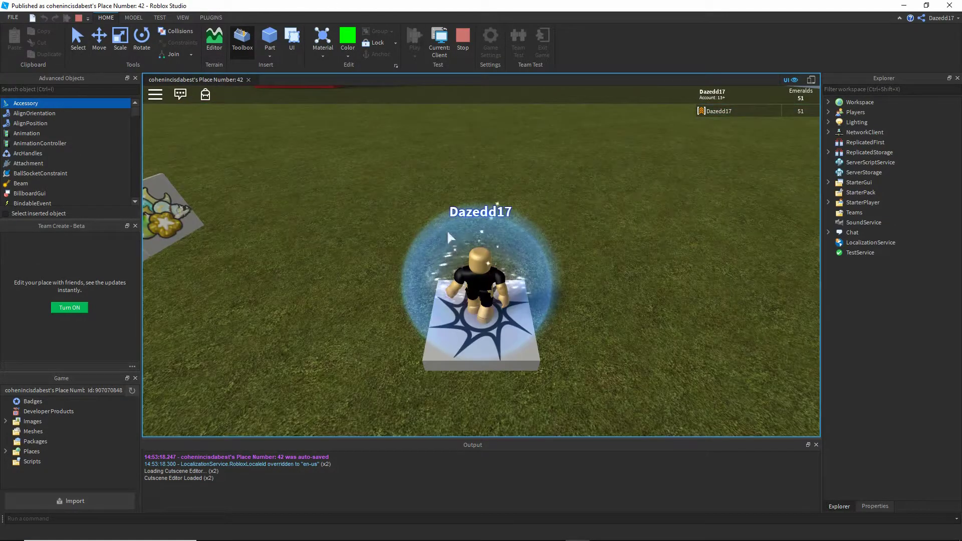
key(shift+F5)
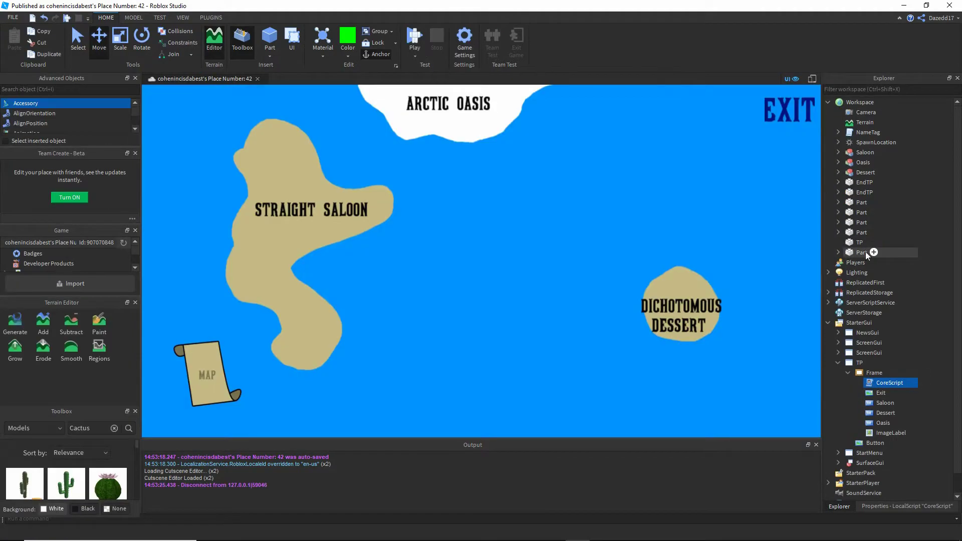
In CoreScript's x click handler, add trigger.Visible = true below script.Parent.Visible = false and close the script
double_click(874, 384)
scroll(340, 401, down, 7)
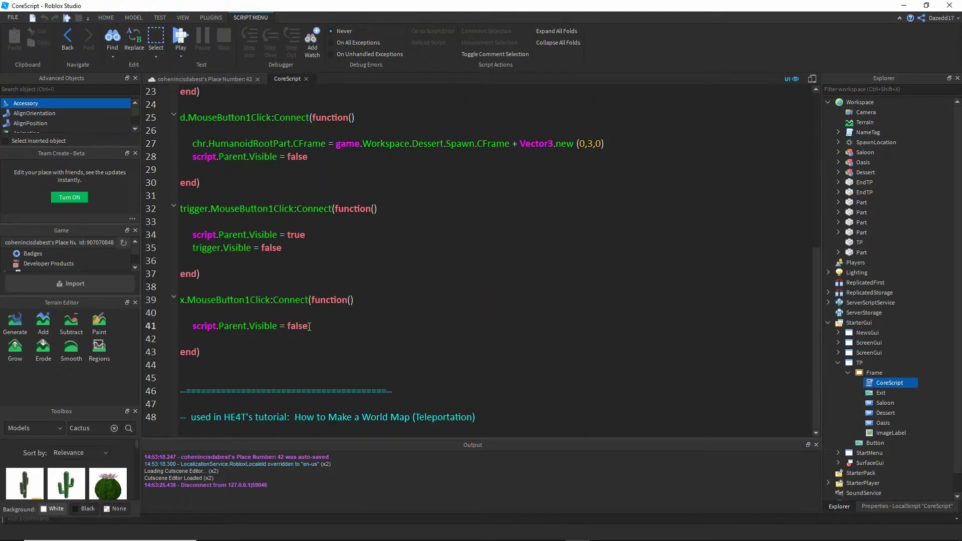
key(Return)
text(tigger.V)
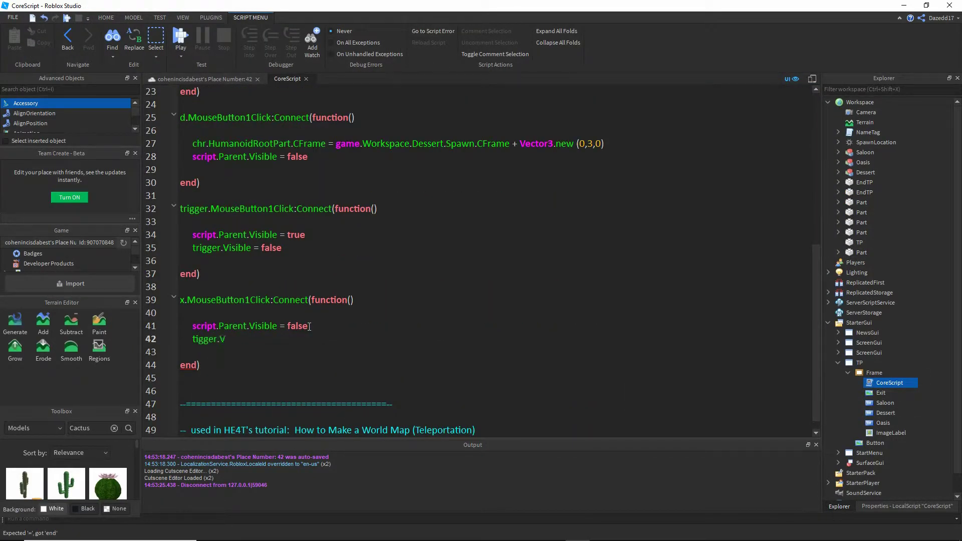
text(isible = true)
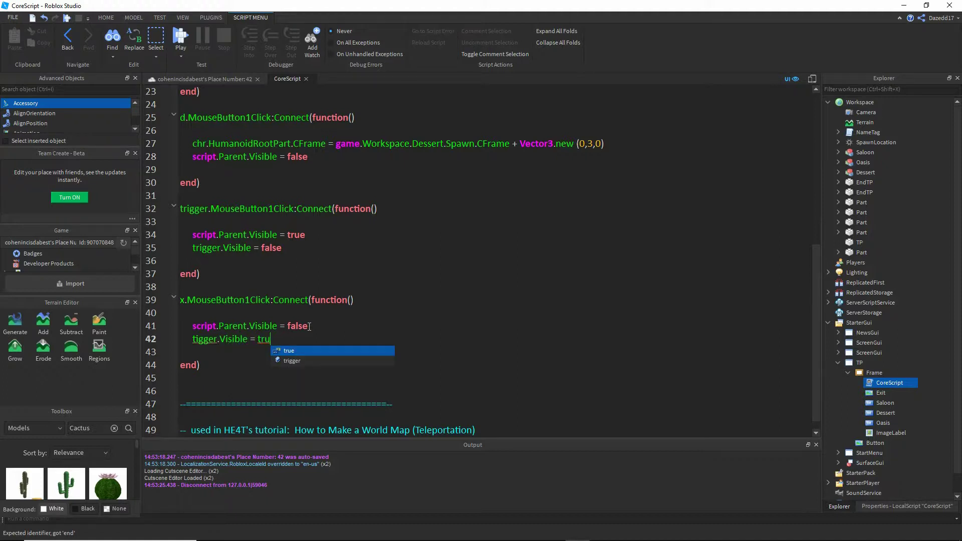
click(197, 339)
text(r)
click(308, 79)
Playtest closing and reopening the map with EXIT and MAP, teleport to Arctic Oasis, and stop the test
click(416, 38)
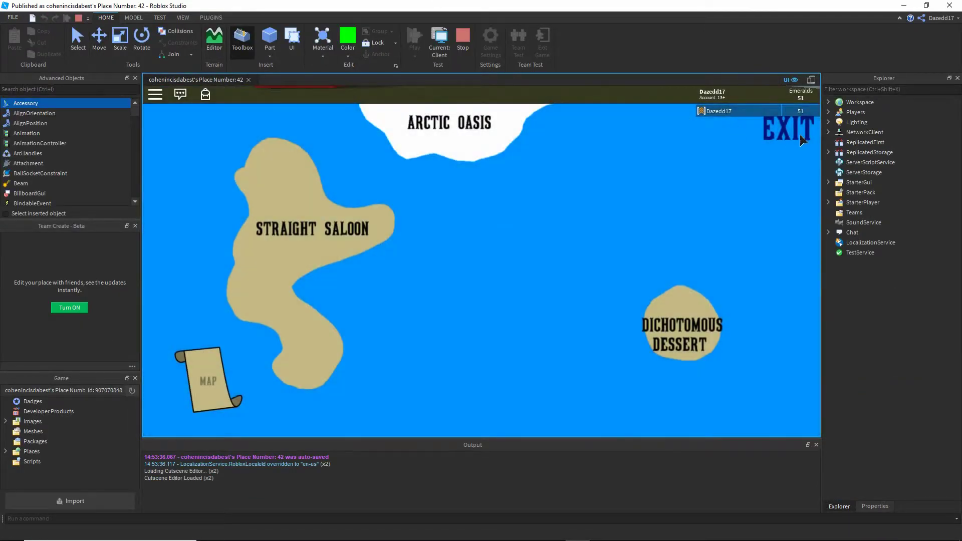
click(803, 140)
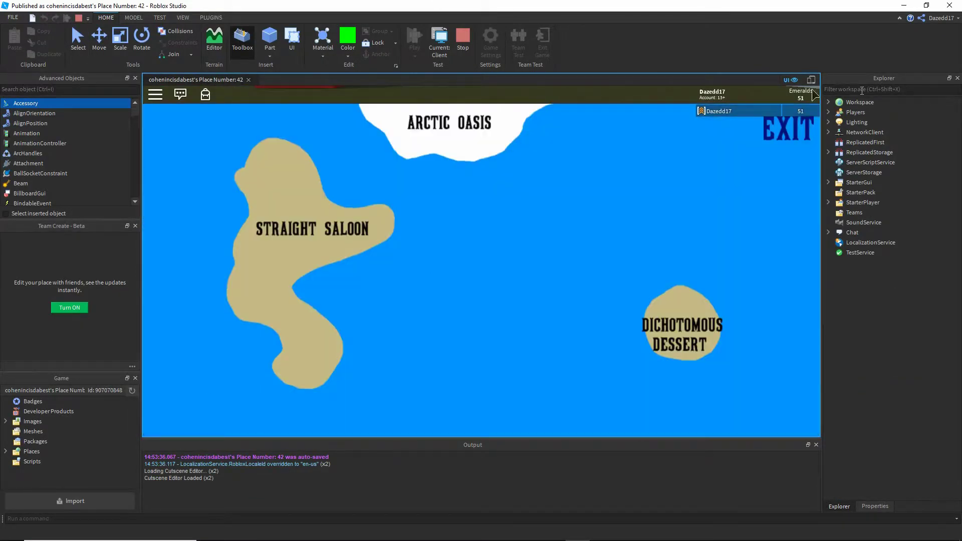
click(802, 132)
click(202, 382)
click(784, 130)
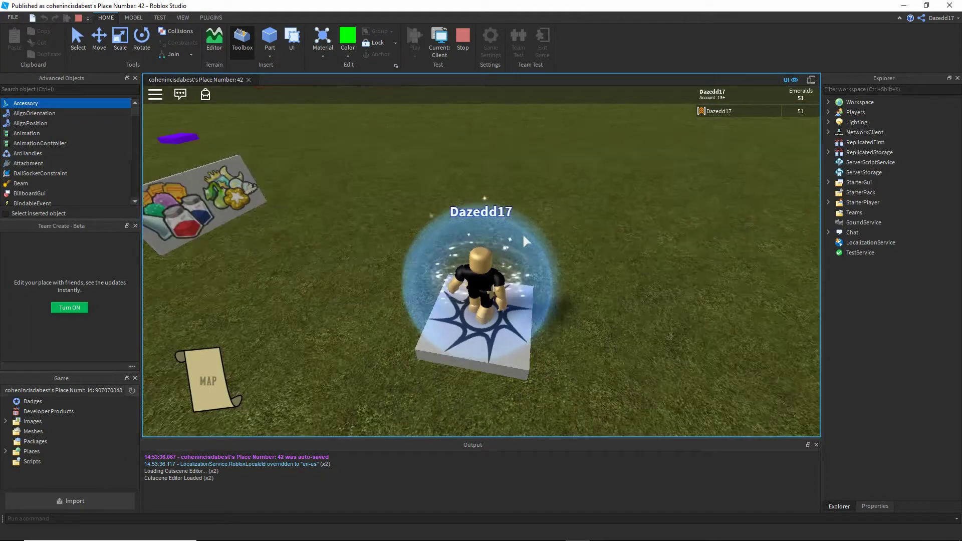
click(194, 382)
click(422, 141)
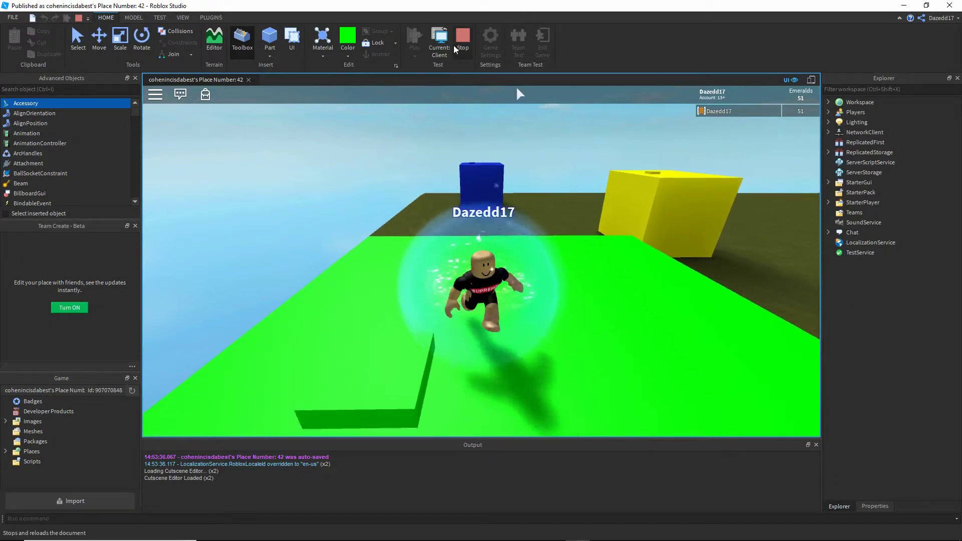
key(shift+F5)
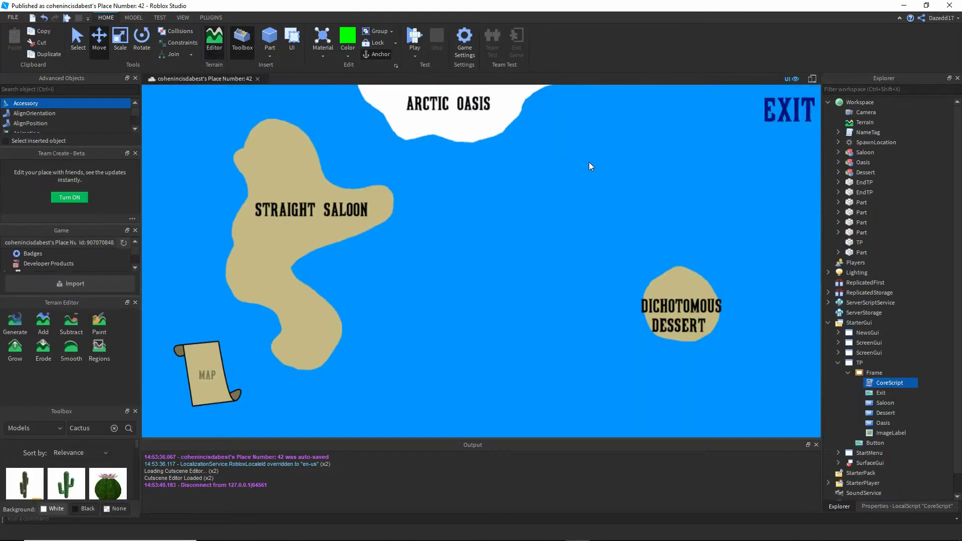
Open CoreScript and insert script.Parent.Location.Visible = true above the teleport line in the d click handler
double_click(883, 384)
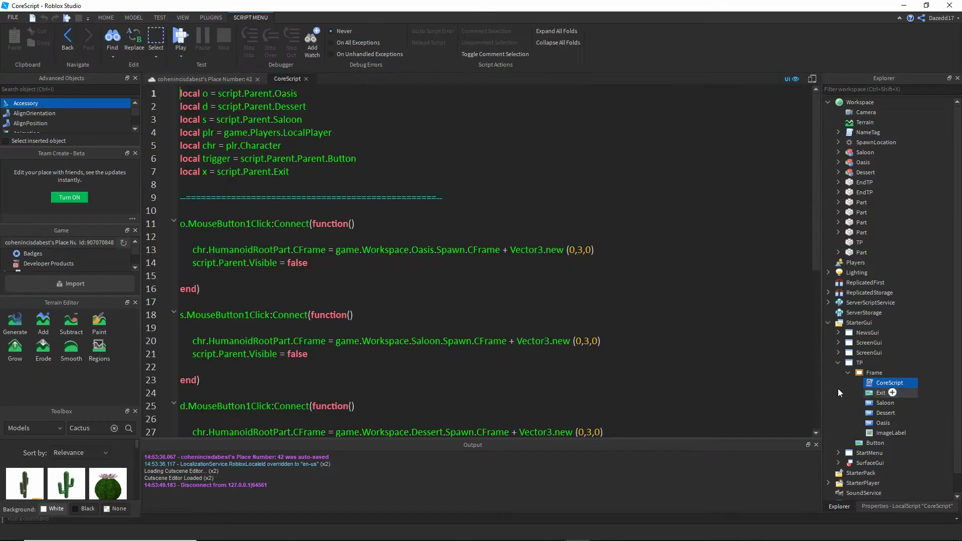
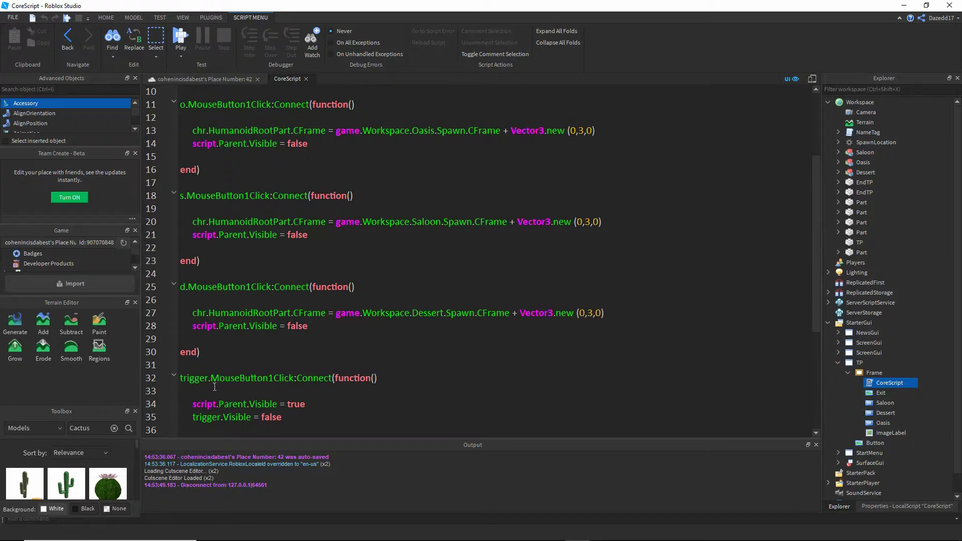
scroll(283, 337, down, 1)
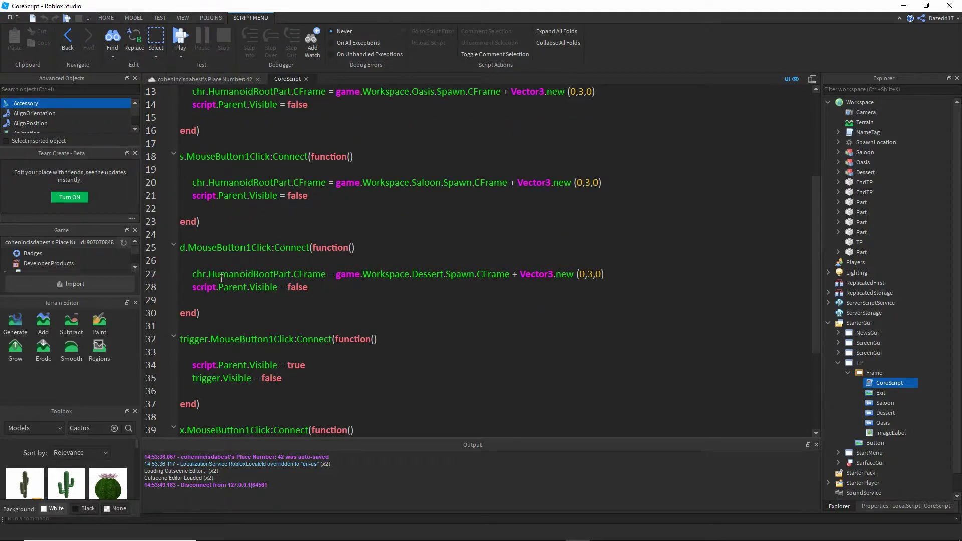
key(Return)
key(Return)
key(Up)
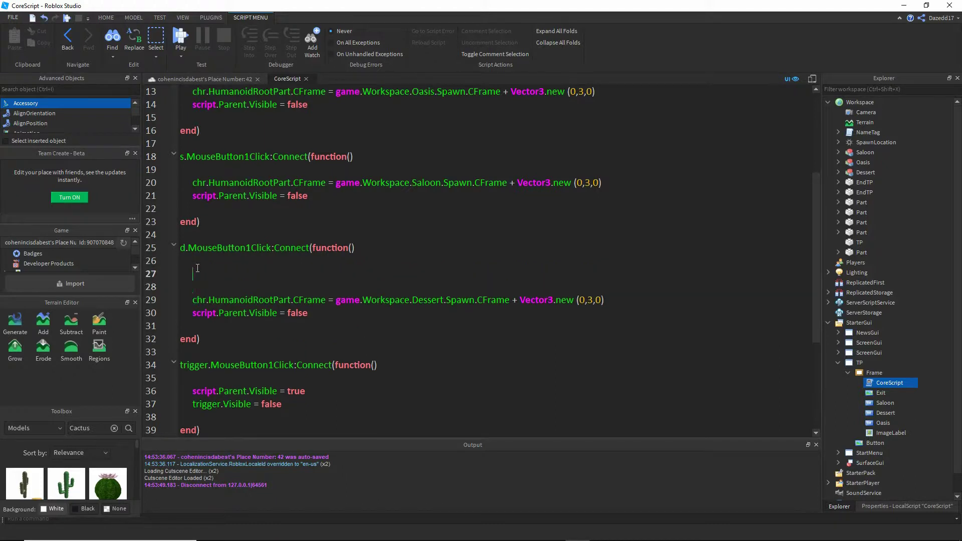
text(script.Parent)
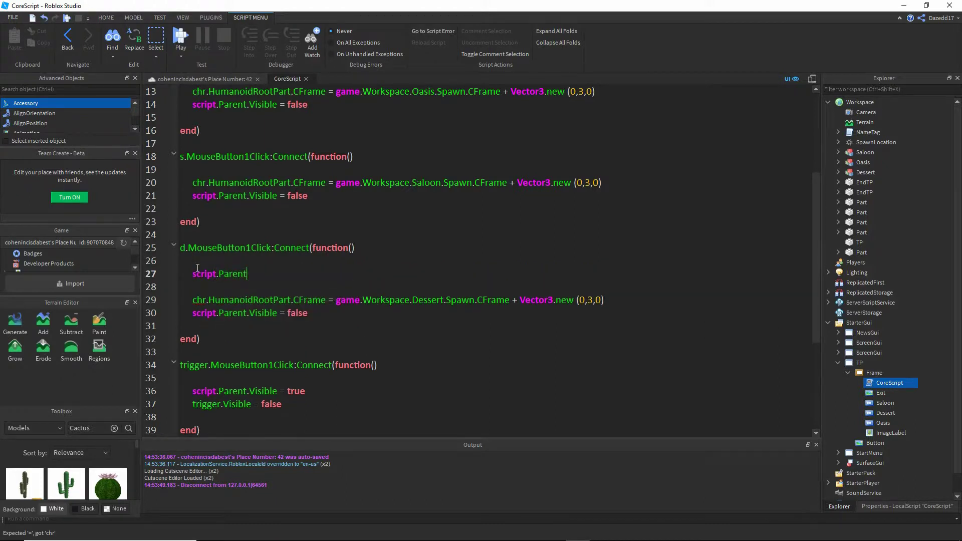
text(.Local)
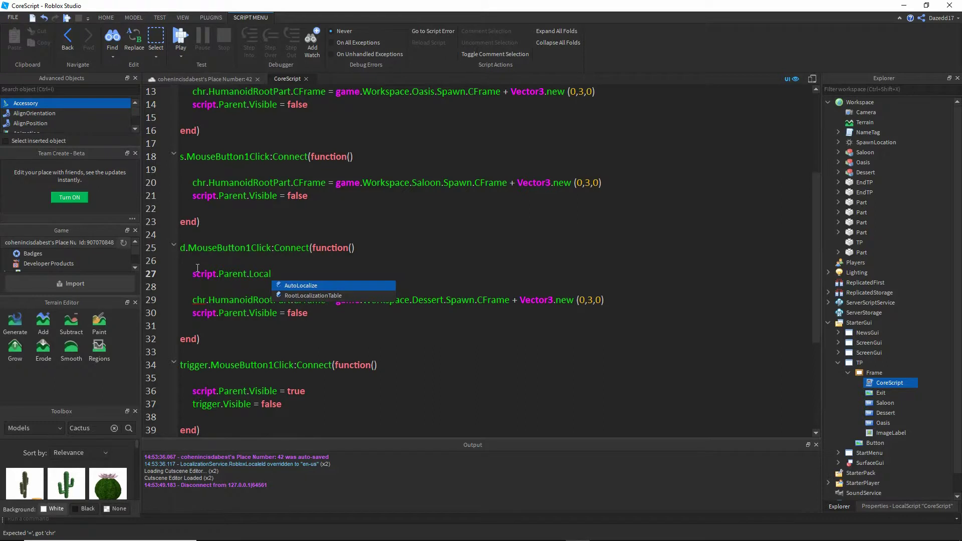
key(BackSpace)
text(tion.)
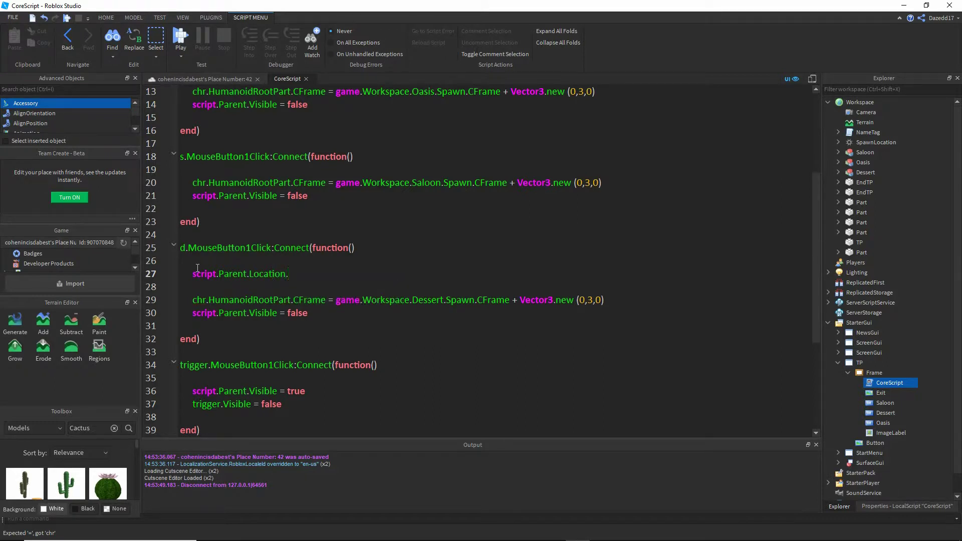
text(Visible = true)
Add wait(3) between the Location.Visible line and the teleport line in the d click handler
click(201, 284)
text(w)
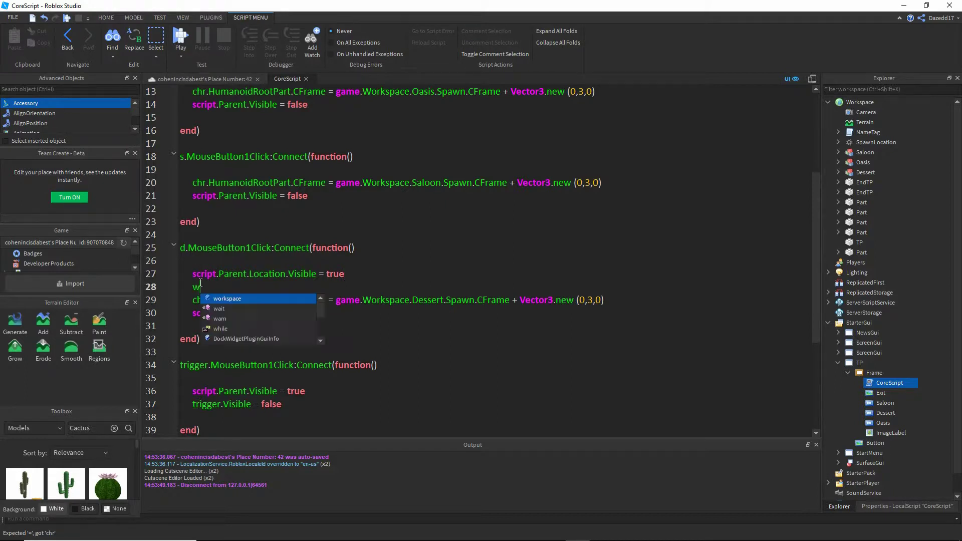
text(ait(3))
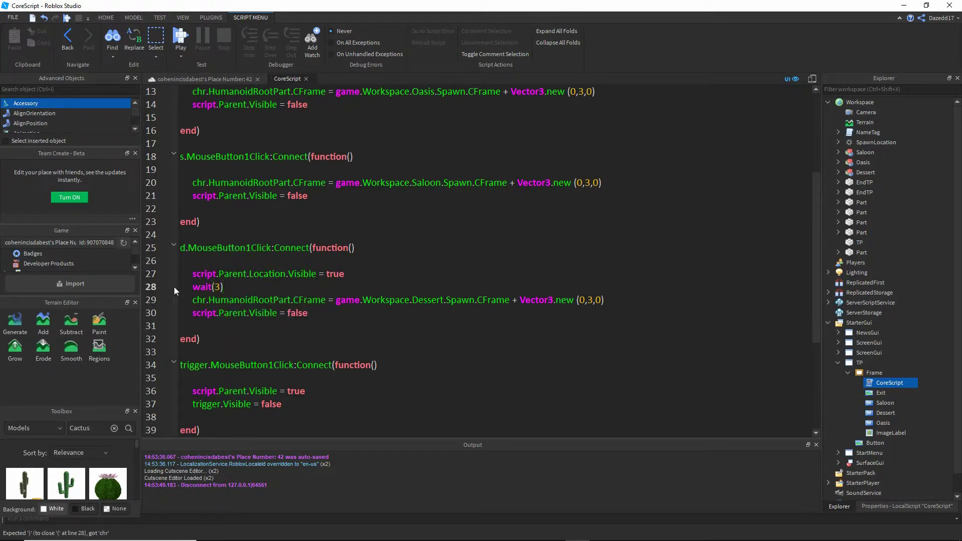
Duplicate the script.Parent.Location.Visible = true line on a new line above it and trim the copy to script.Parent.Location
click(196, 263)
key(Return)
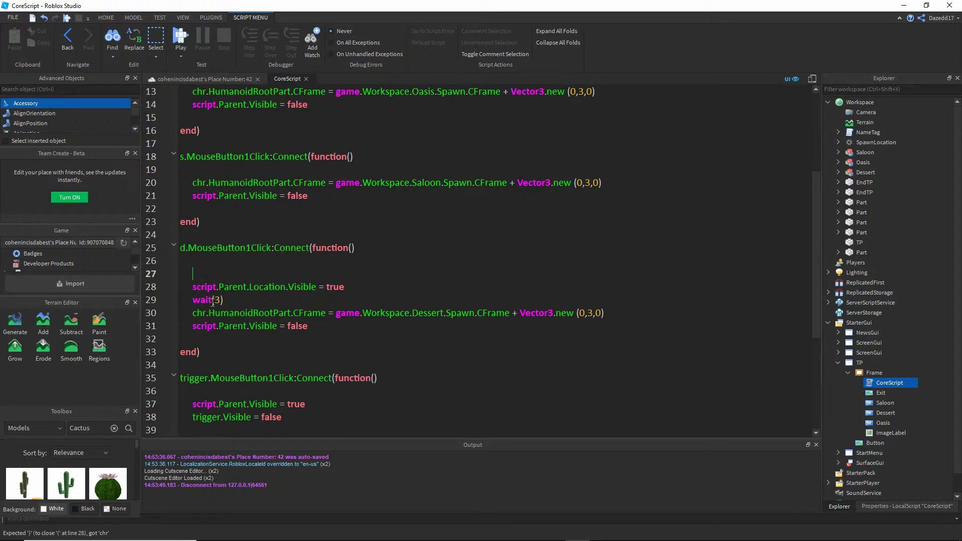
drag(193, 287, 326, 287)
key(ctrl+c)
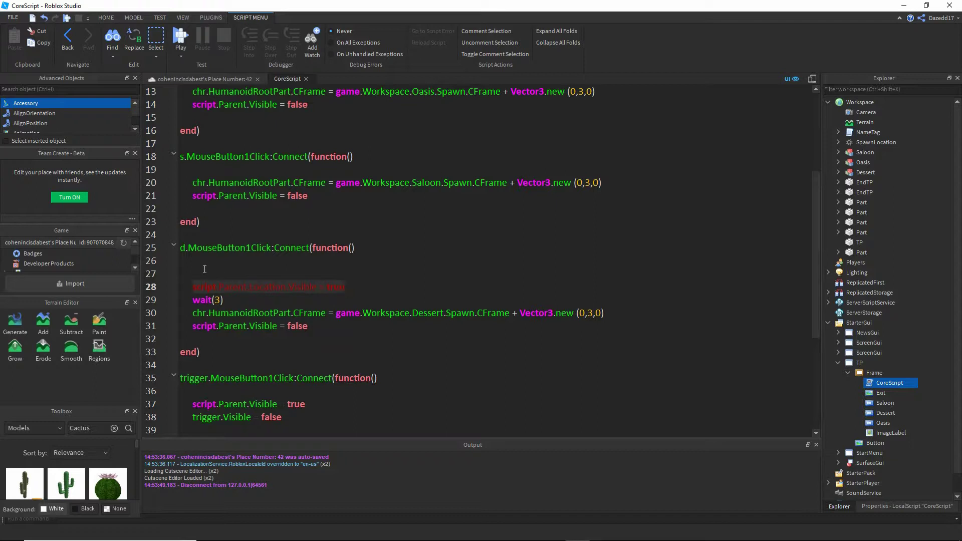
click(213, 273)
key(ctrl+v)
key(BackSpace)
key(BackSpace)
key(BackSpace)
key(BackSpace)
key(BackSpace)
key(BackSpace)
key(BackSpace)
key(BackSpace)
key(BackSpace)
key(BackSpace)
key(BackSpace)
key(BackSpace)
key(BackSpace)
key(BackSpace)
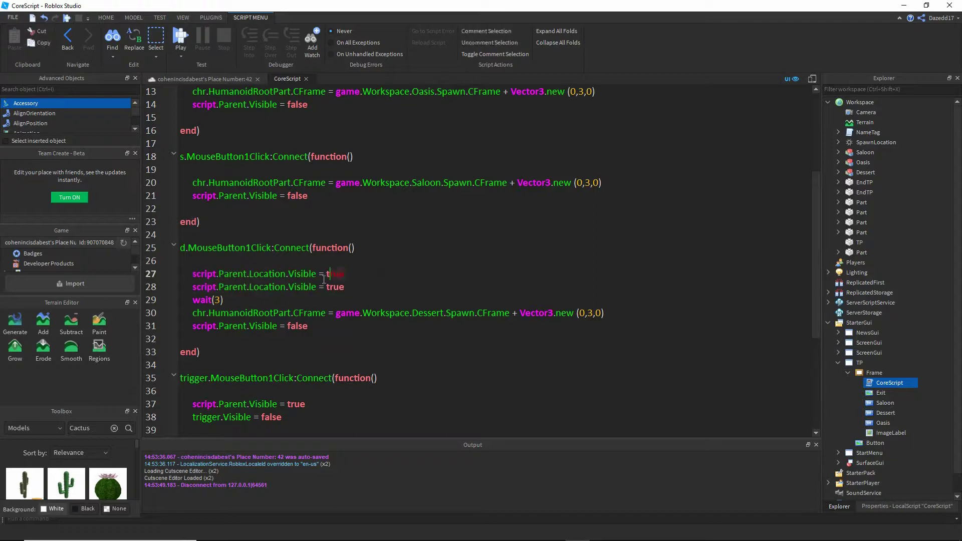
Complete the trimmed line in the d handler as script.Parent.Location.Text = "Teleporting to - "
text(Texc)
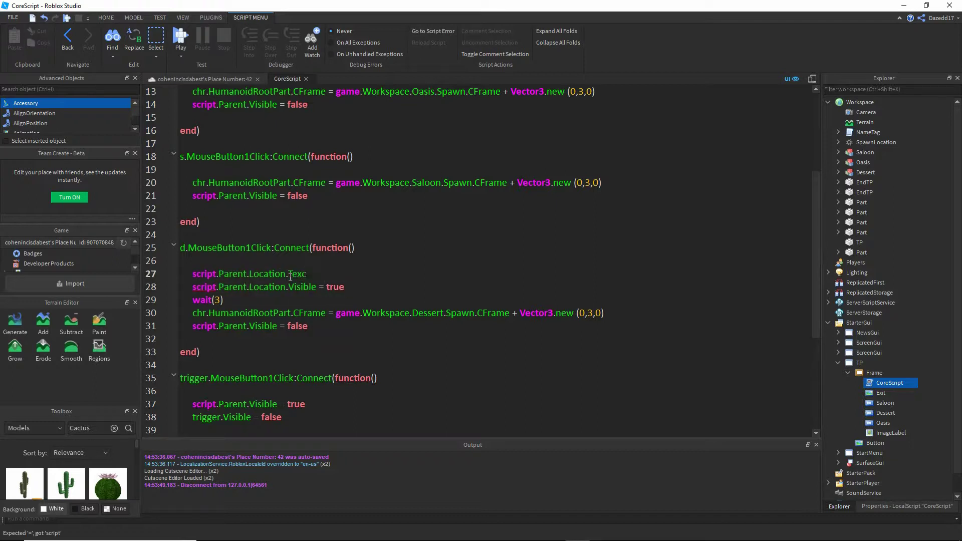
text( = "Tek)
key(BackSpace)
text(lepor)
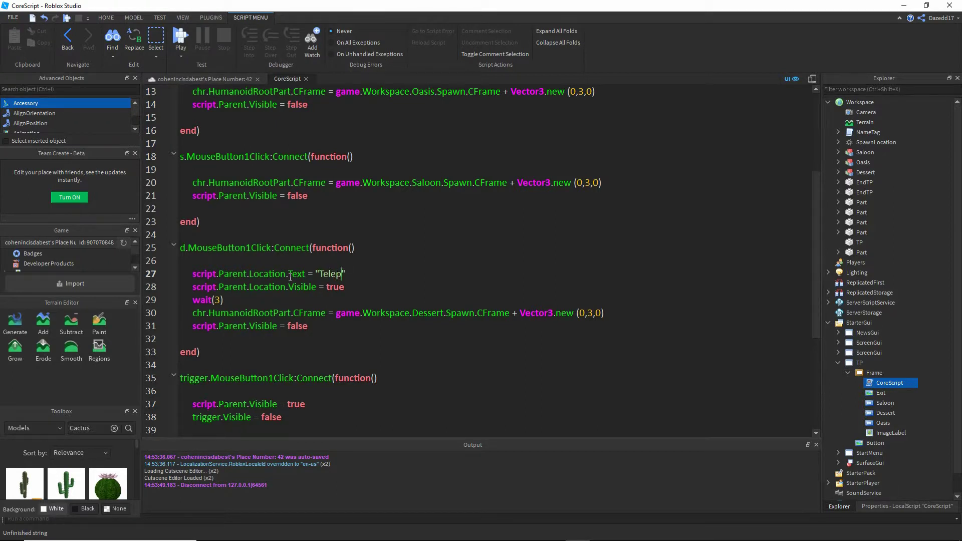
text(ting to..)
key(BackSpace)
key(BackSpace)
text(:)
key(BackSpace)
text(-)
Check the location names on the map in the place view against the script
click(237, 81)
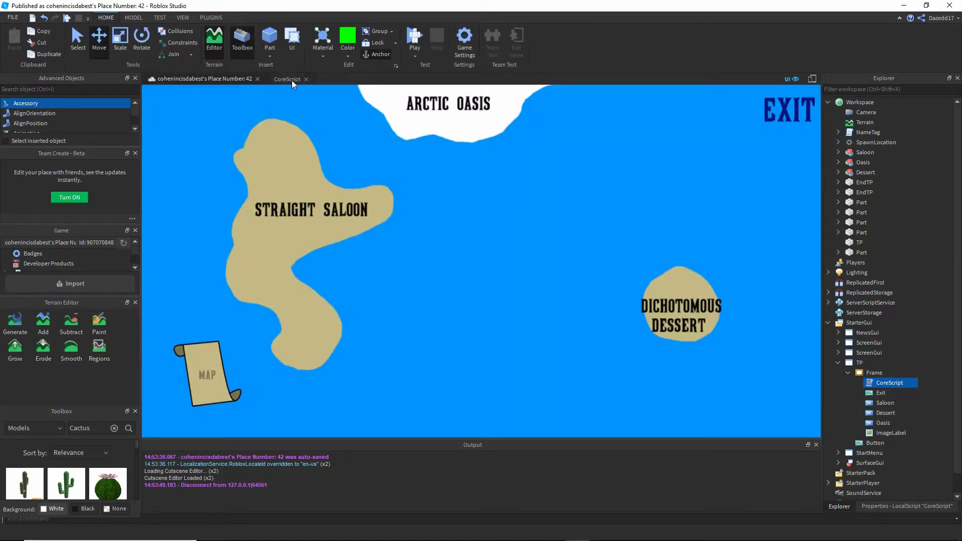
click(270, 80)
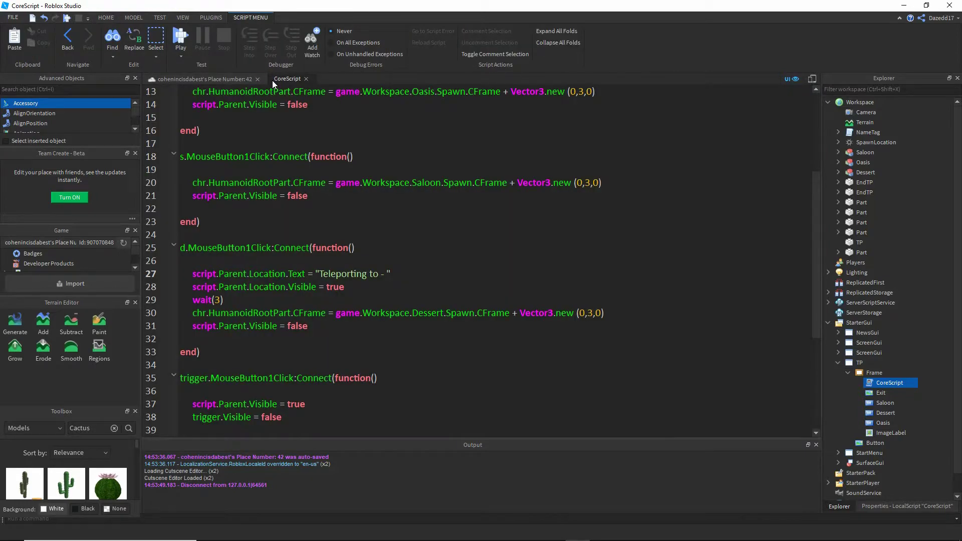
click(215, 78)
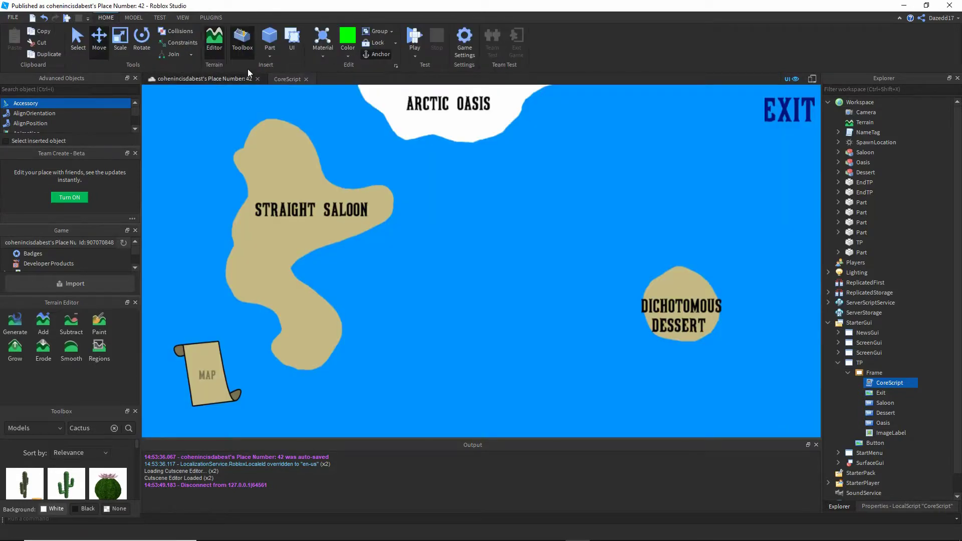
Complete the Location.Text line in CoreScript's d click handler so the message reads "Teleporting to - Dichotomous Dessert..."
click(285, 77)
text(Dic)
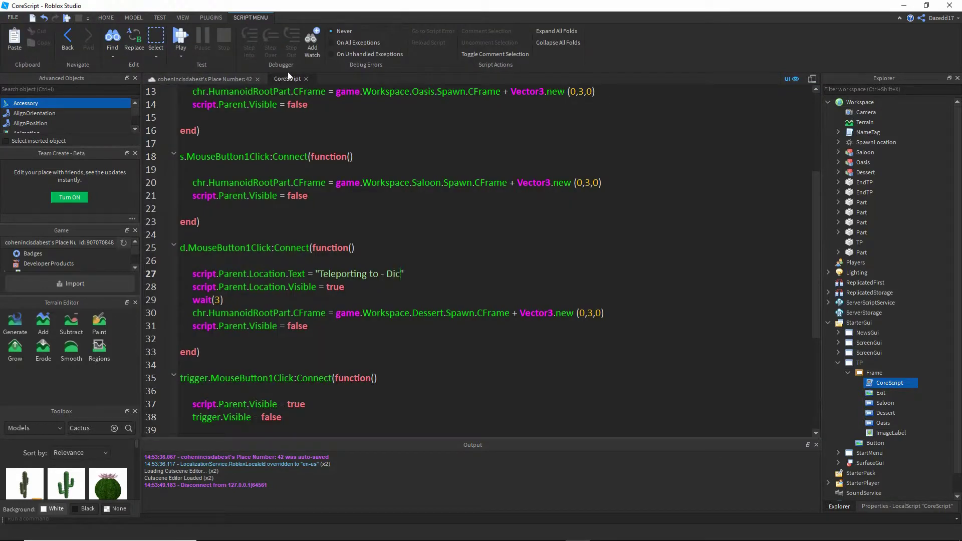
key(BackSpace)
key(BackSpace)
text(ichotomous Dessert!)
key(BackSpace)
text(...)
Copy the Location.Text and Location.Visible lines from the d handler to the start of the s click handler
drag(335, 287, 192, 274)
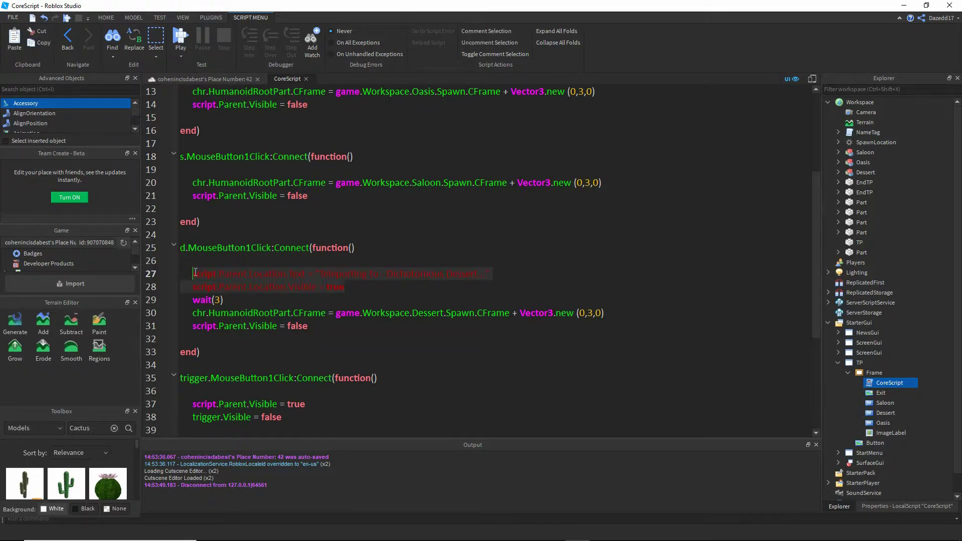
click(208, 174)
key(Return)
key(ctrl+v)
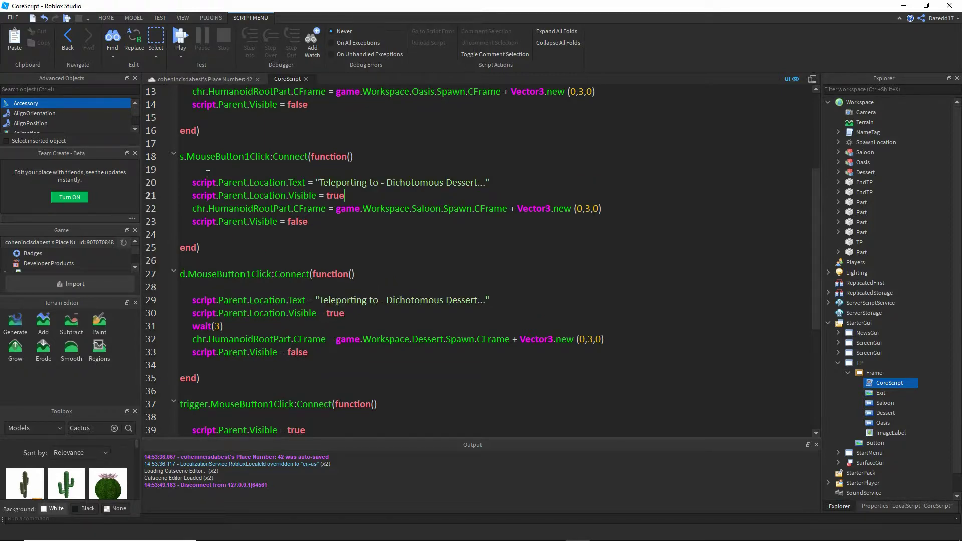
Change the location name in the s handler's message to Straight Saloon
scroll(219, 130, up, 3)
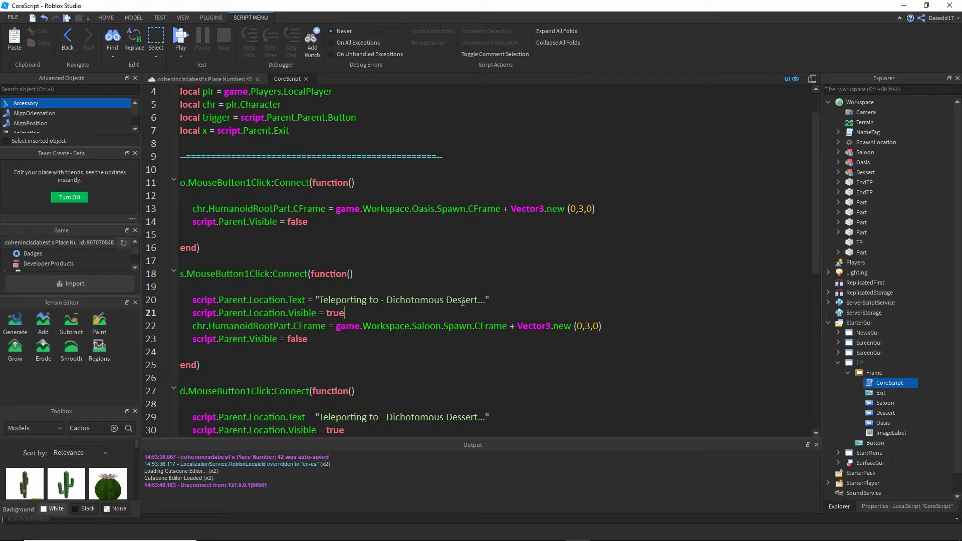
drag(478, 301, 388, 302)
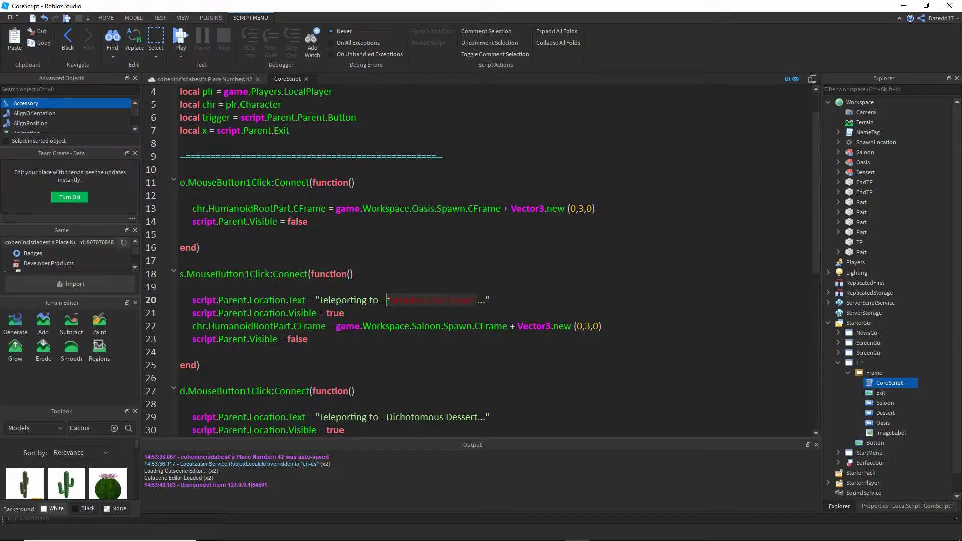
text(Straight S)
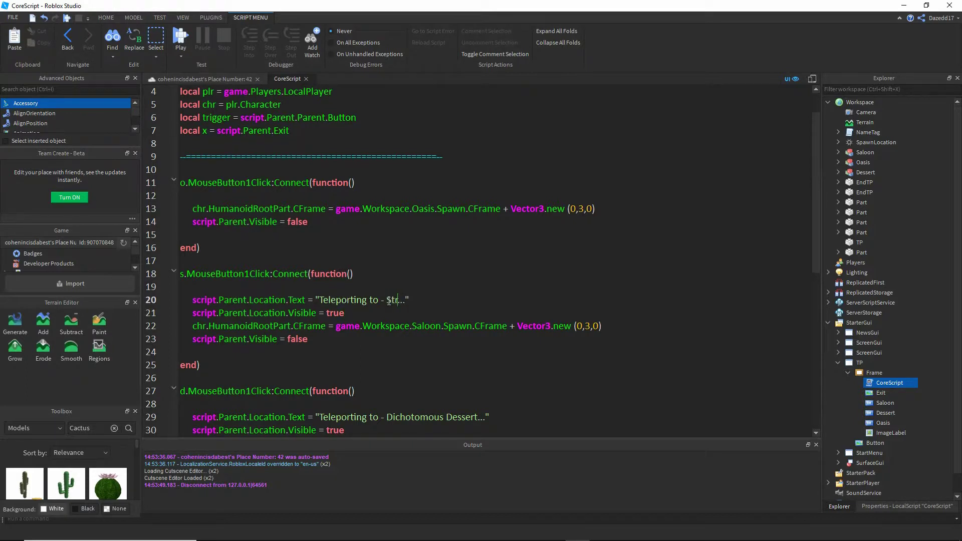
text(aloon)
Insert the copied Location.Text and Location.Visible lines at the start of the o click handler and add wait(3) before its teleport line
click(207, 200)
key(ctrl+v)
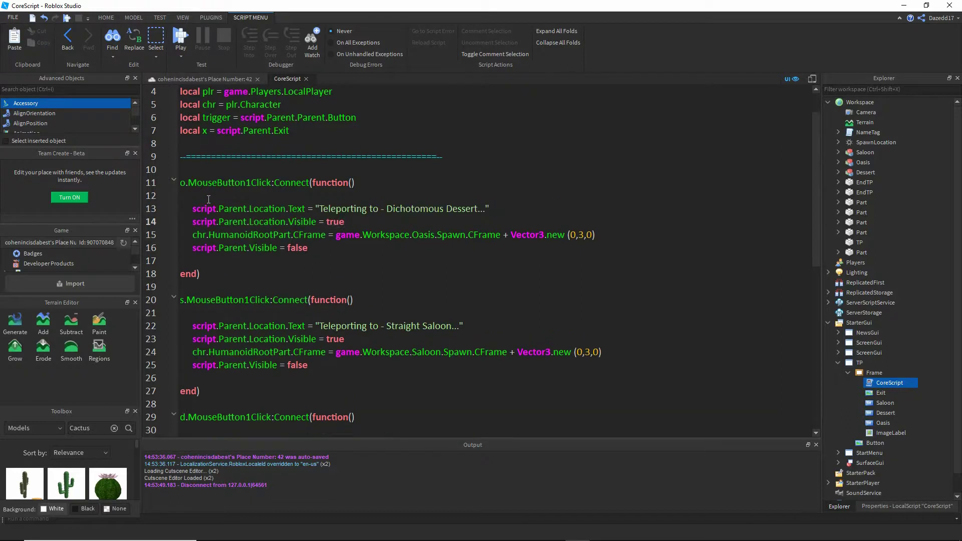
scroll(311, 314, down, 5)
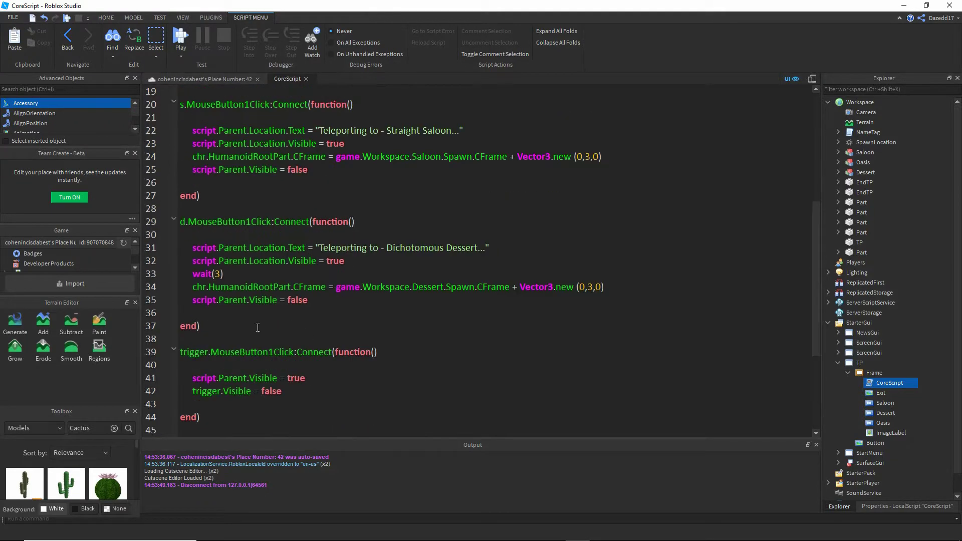
drag(225, 273, 192, 260)
click(225, 274)
scroll(311, 229, up, 5)
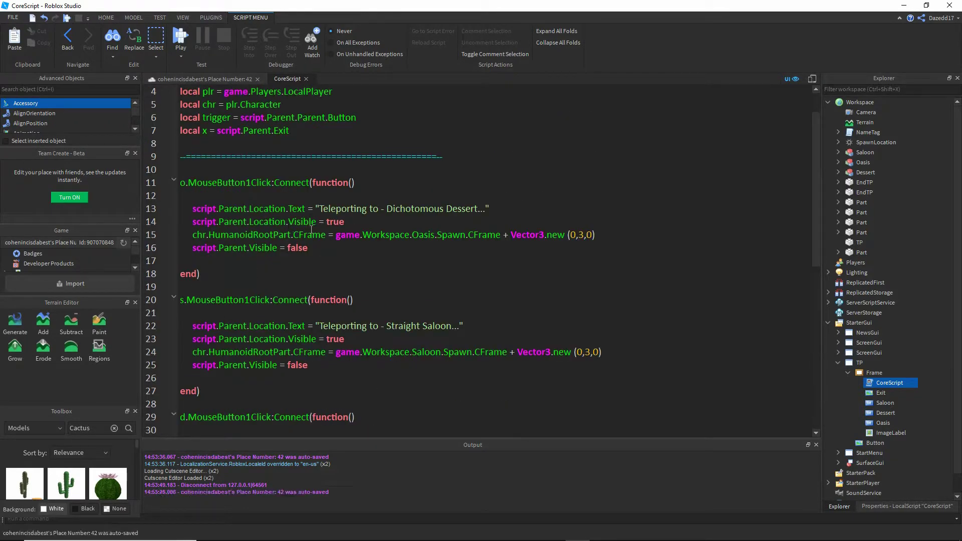
click(346, 222)
key(Return)
text(watio)
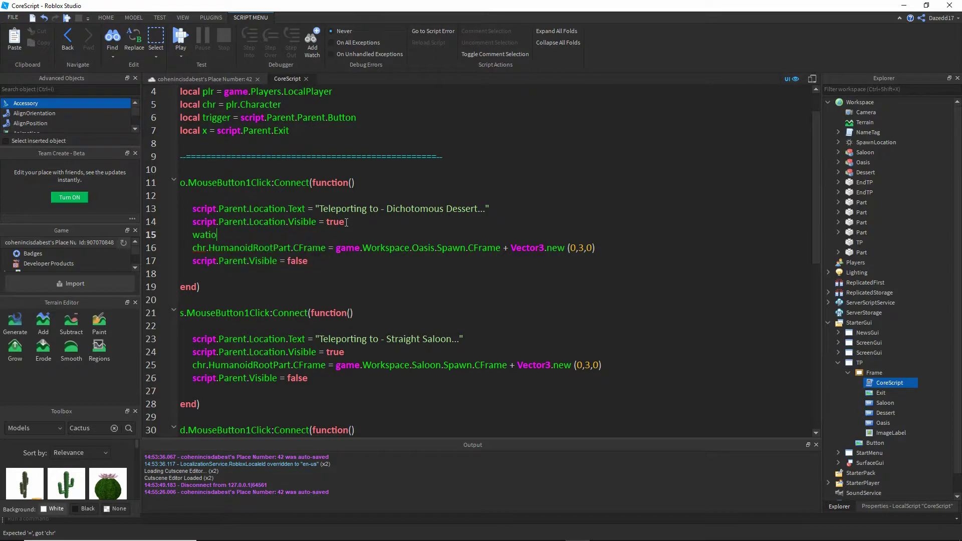
key(BackSpace)
key(BackSpace)
key(BackSpace)
text(it(3))
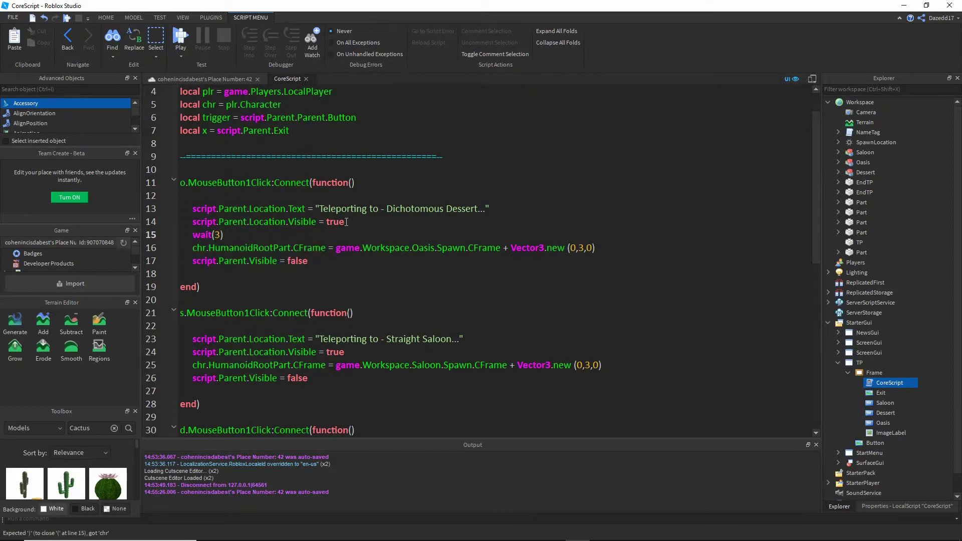
Change the location name in the o handler's message to Arctic Oasis
drag(388, 209, 479, 214)
text(Ari)
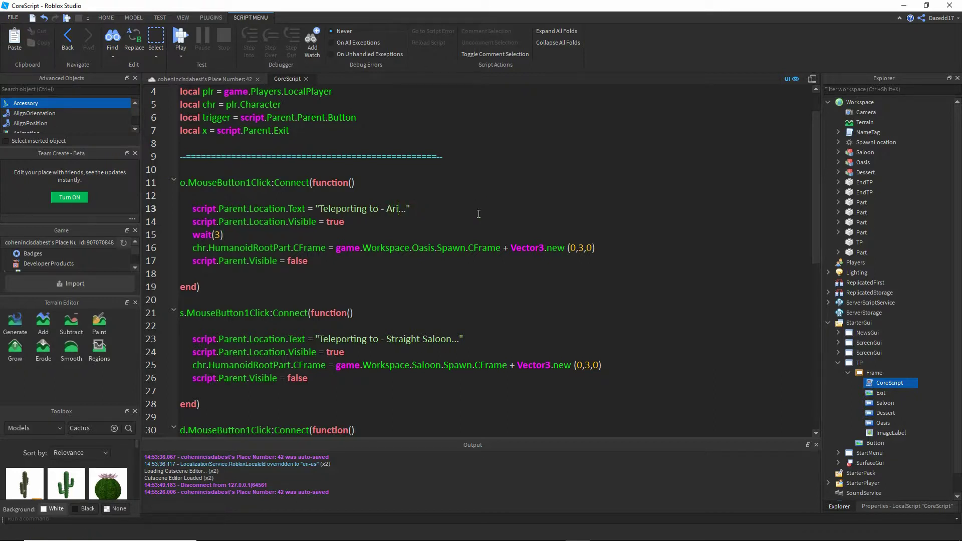
key(BackSpace)
text(ctic Oasis)
Add wait(3) between the Location.Visible line and the teleport line in the s click handler
scroll(268, 269, down, 2)
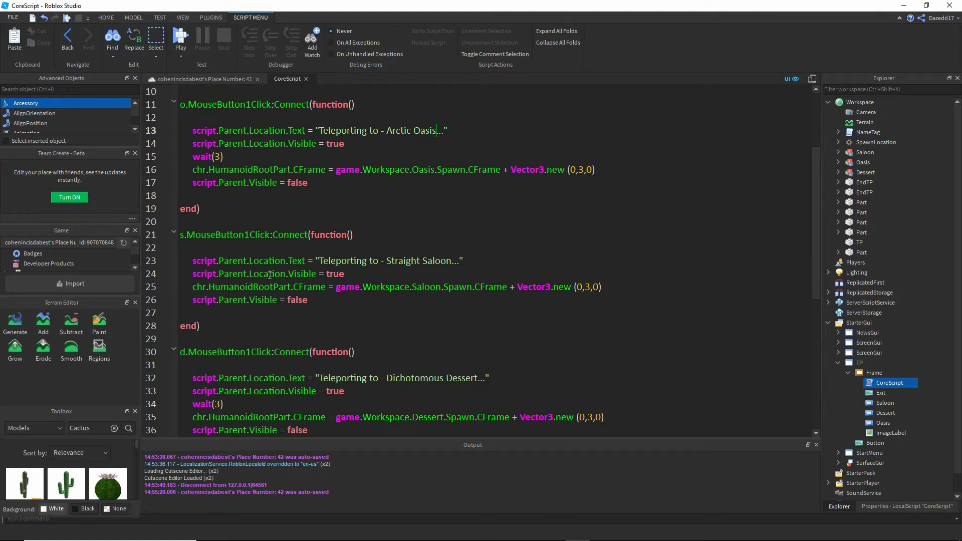
click(354, 274)
key(Return)
text(wait(3)
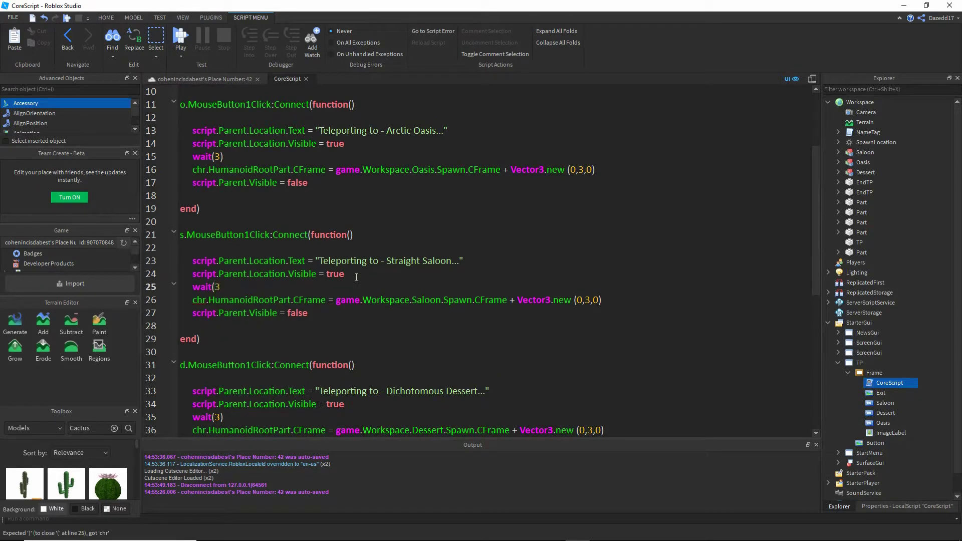
text())
Copy trigger.Visible = true from the x handler to a new line after script.Parent.Visible = false in the d handler
scroll(332, 251, down, 7)
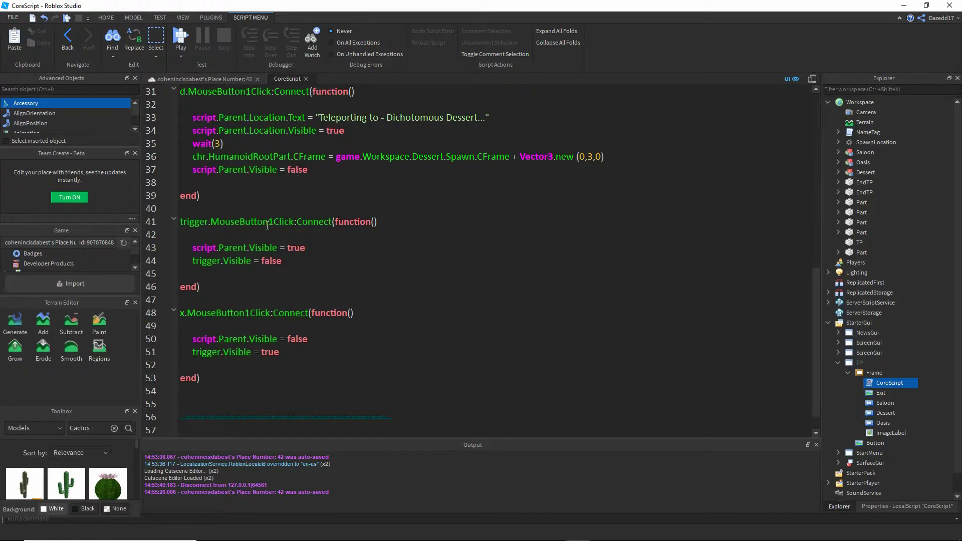
scroll(274, 221, up, 1)
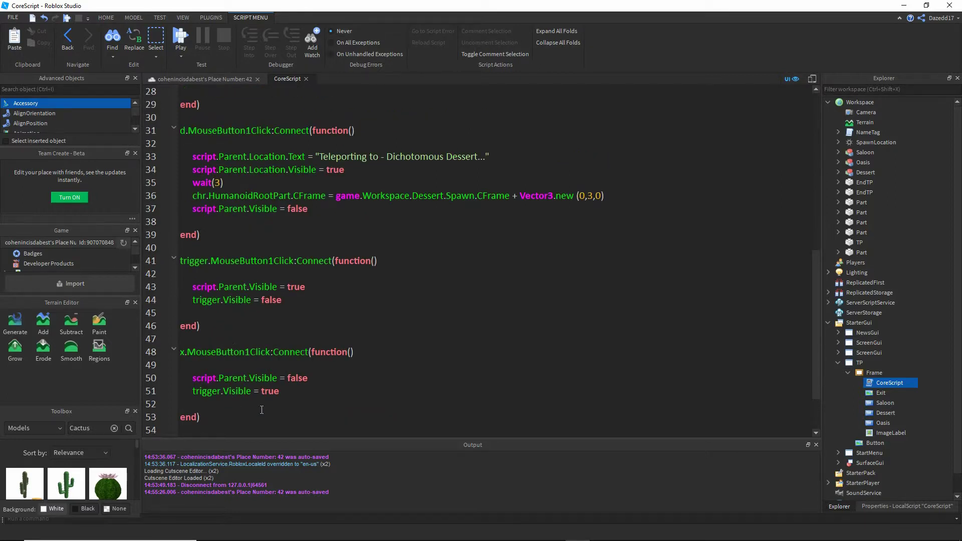
drag(279, 391, 190, 386)
key(ctrl+c)
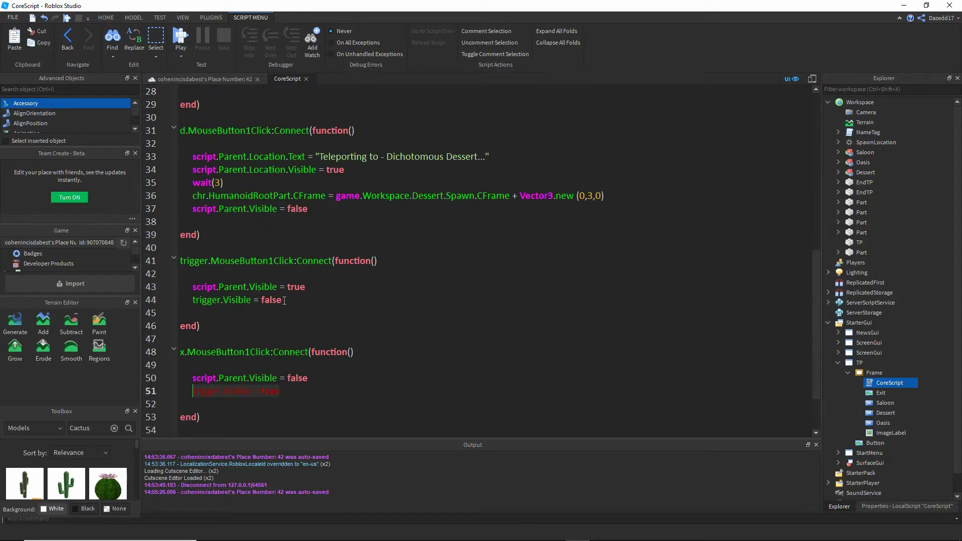
click(310, 210)
key(Return)
key(ctrl+v)
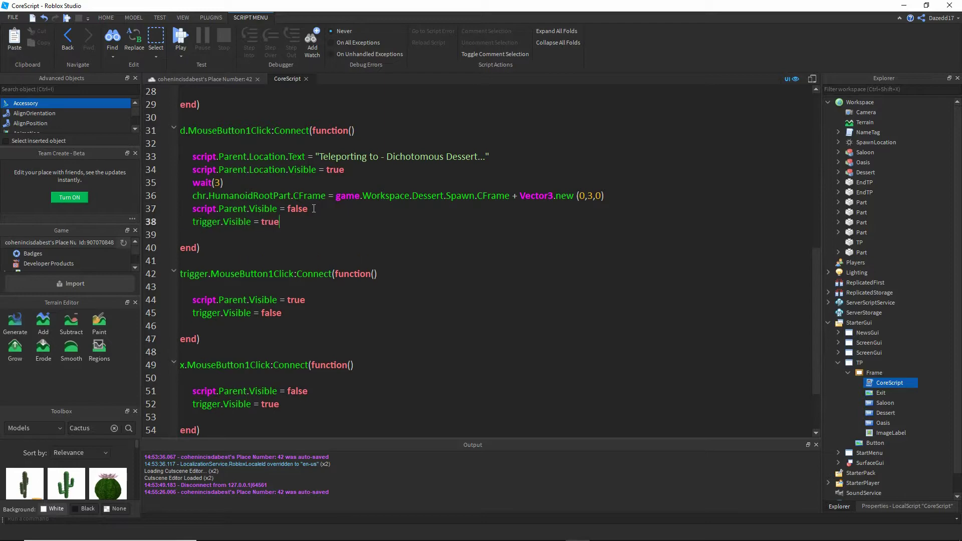
Add the same trigger.Visible = true line after script.Parent.Visible = false in both the s and o handlers
scroll(310, 221, up, 4)
click(320, 232)
key(Return)
key(ctrl+v)
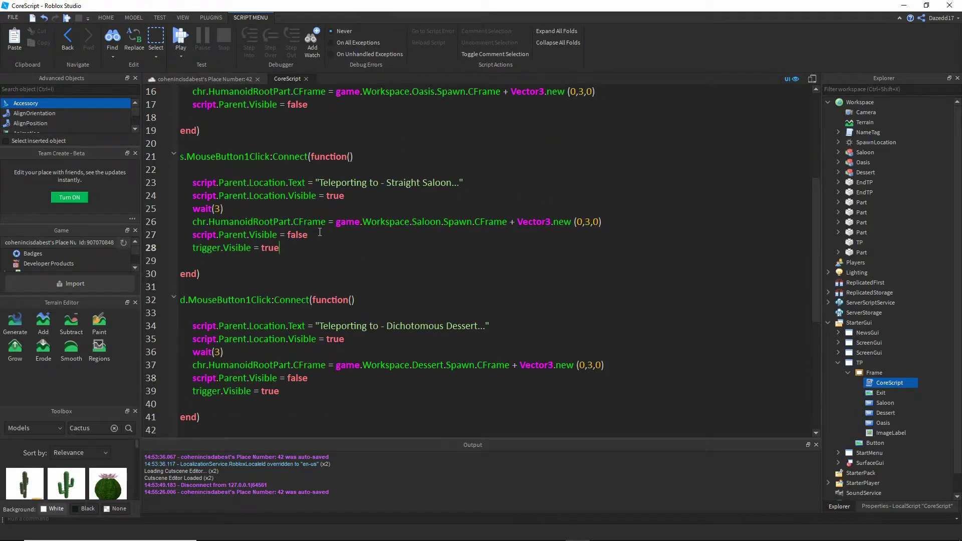
scroll(277, 221, up, 2)
click(314, 189)
key(Return)
key(ctrl+v)
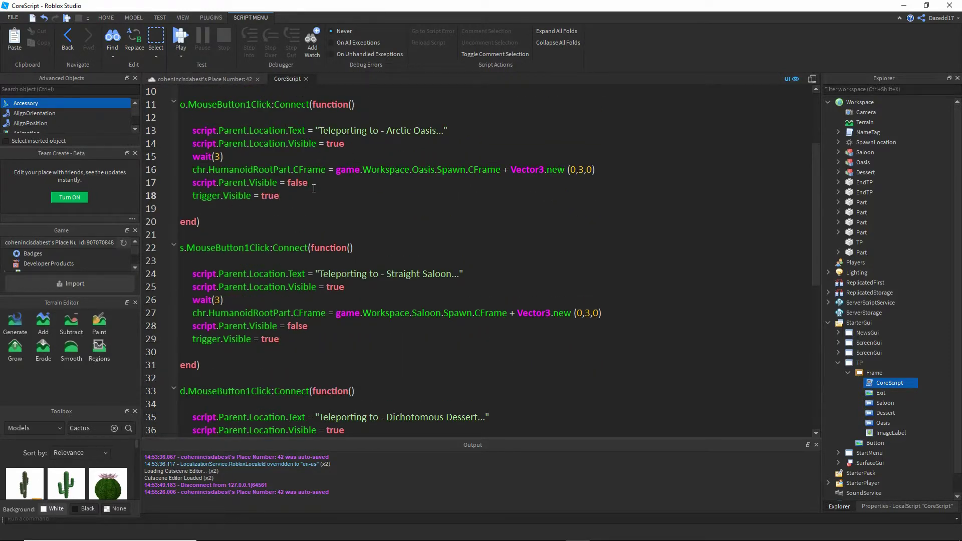
Close CoreScript and playtest the place by opening the map and choosing Dichotomous Dessert, and end the test
click(306, 79)
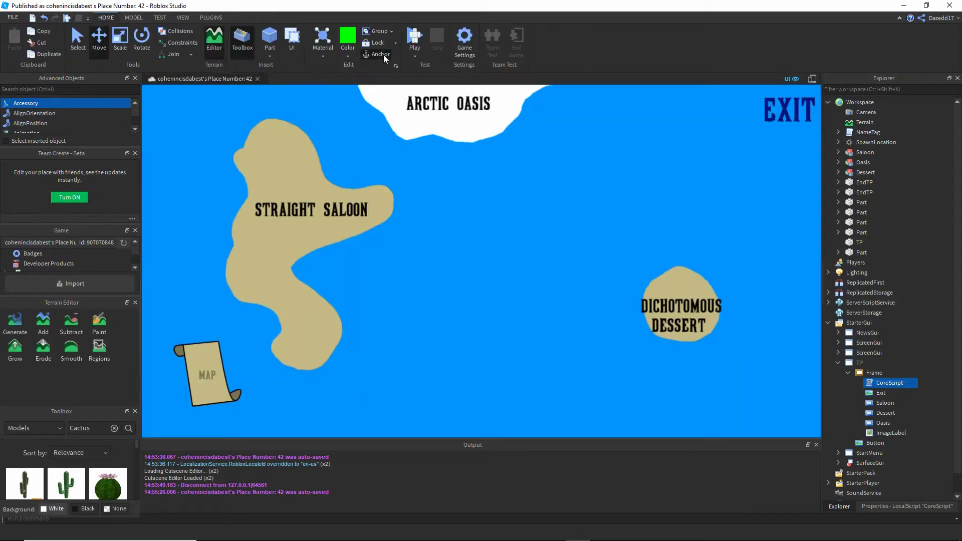
click(414, 34)
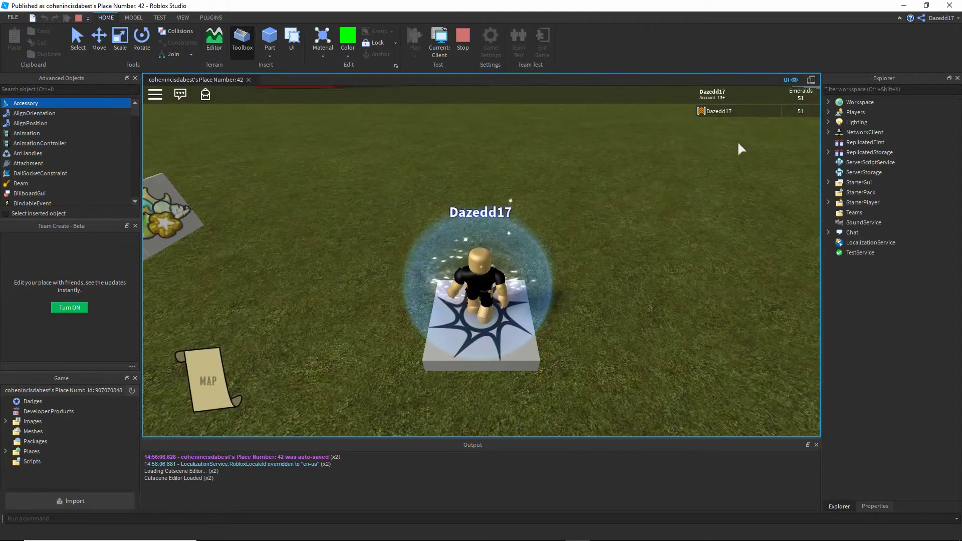
click(210, 391)
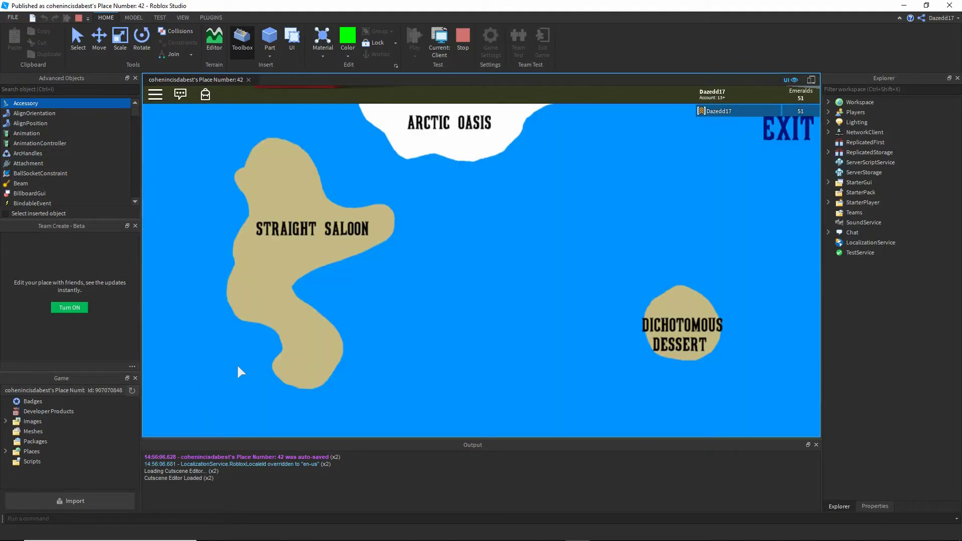
click(692, 317)
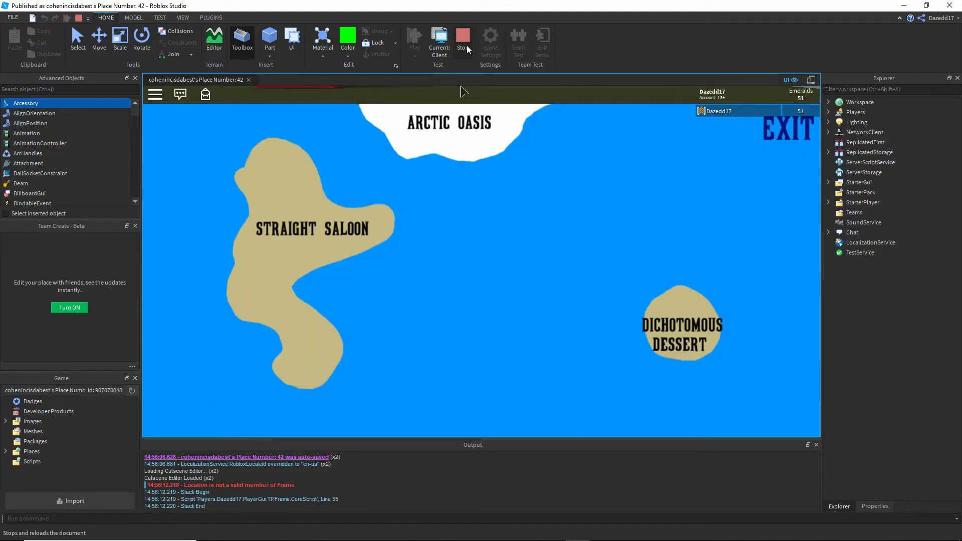
key(shift+F5)
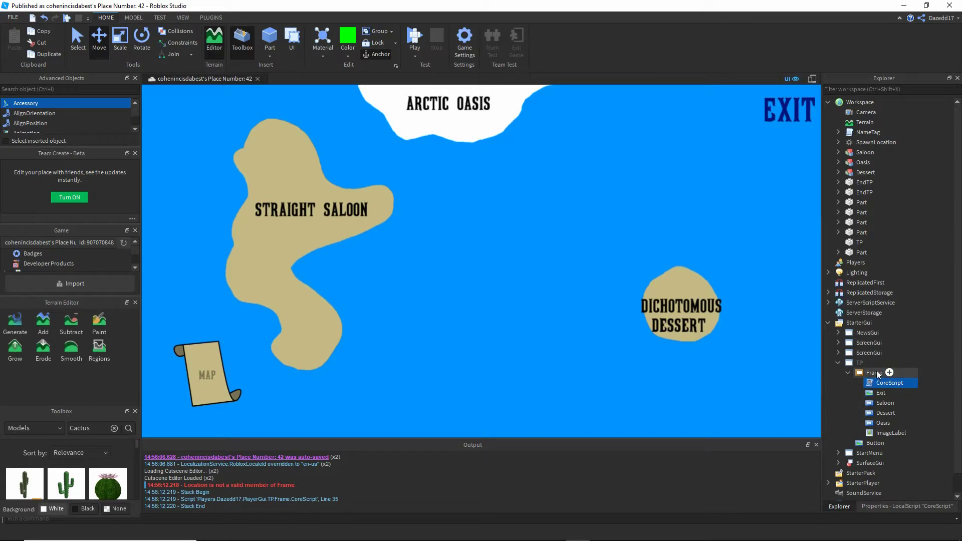
Add a TextLabel to the TP Frame and place it centred along the map's bottom edge, about 729 by 50 pixels
click(889, 373)
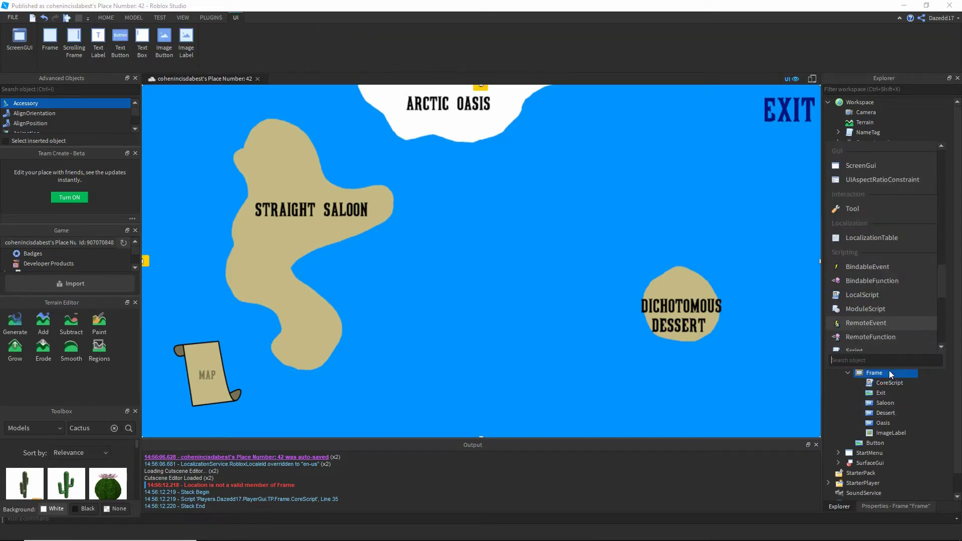
text(text)
click(874, 193)
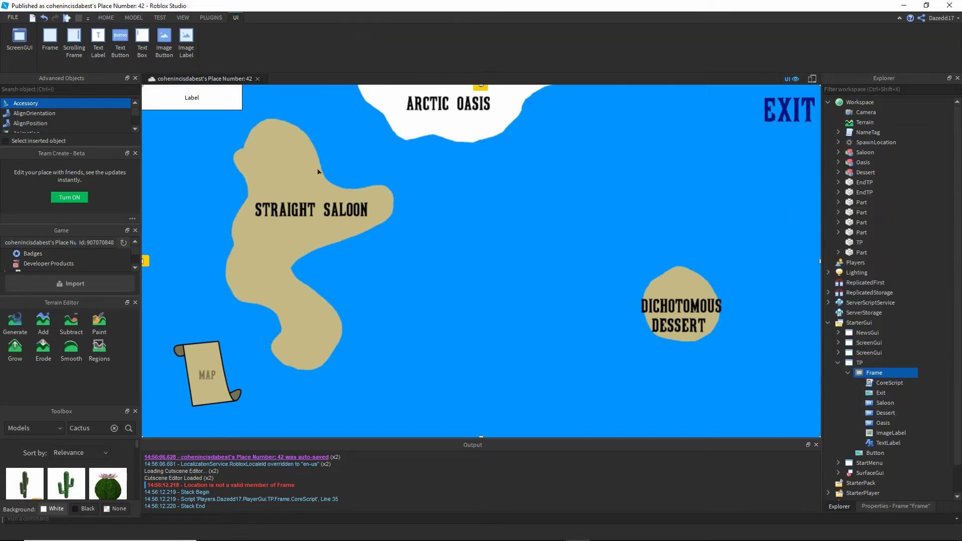
drag(225, 106, 643, 414)
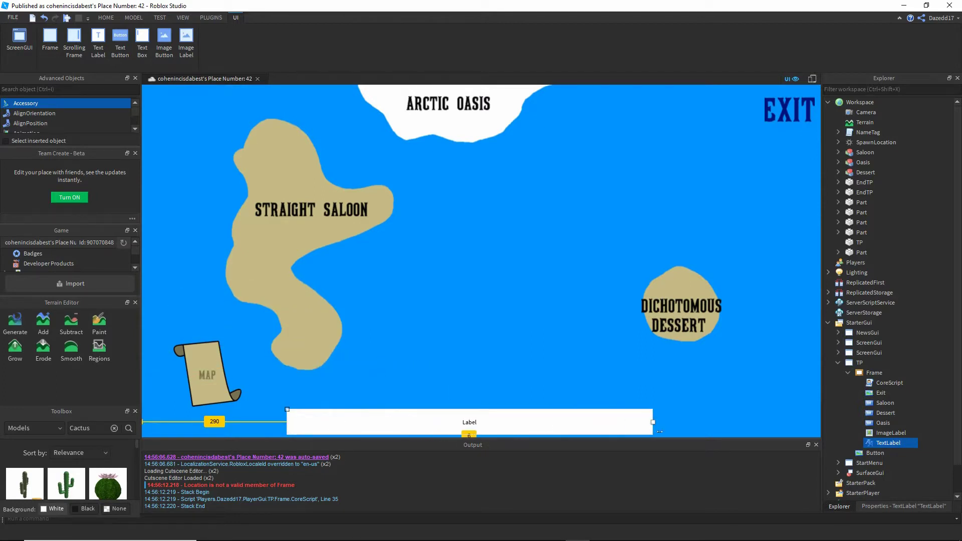
Set the new label's text to "Teleporting to - ..." and enable TextScaled
click(860, 506)
click(917, 437)
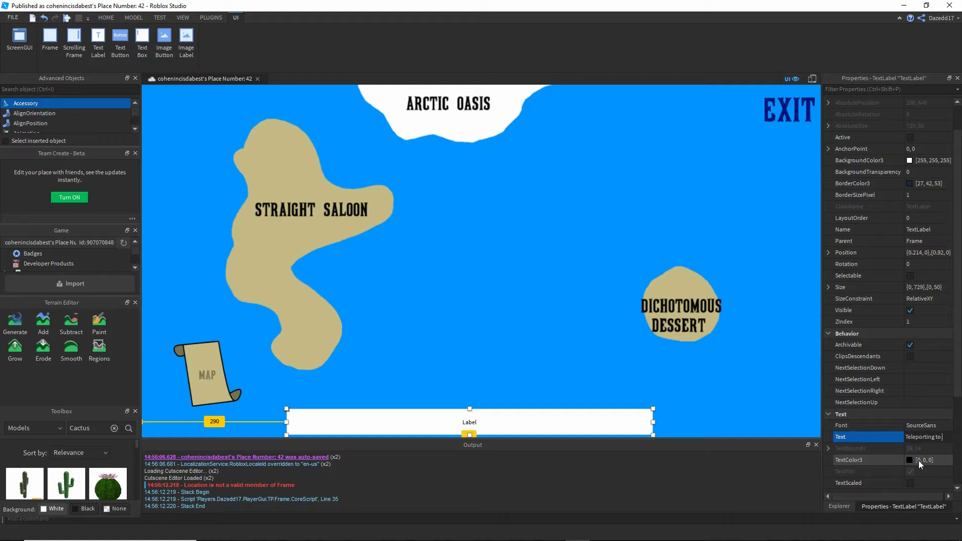
text(...)
key(Return)
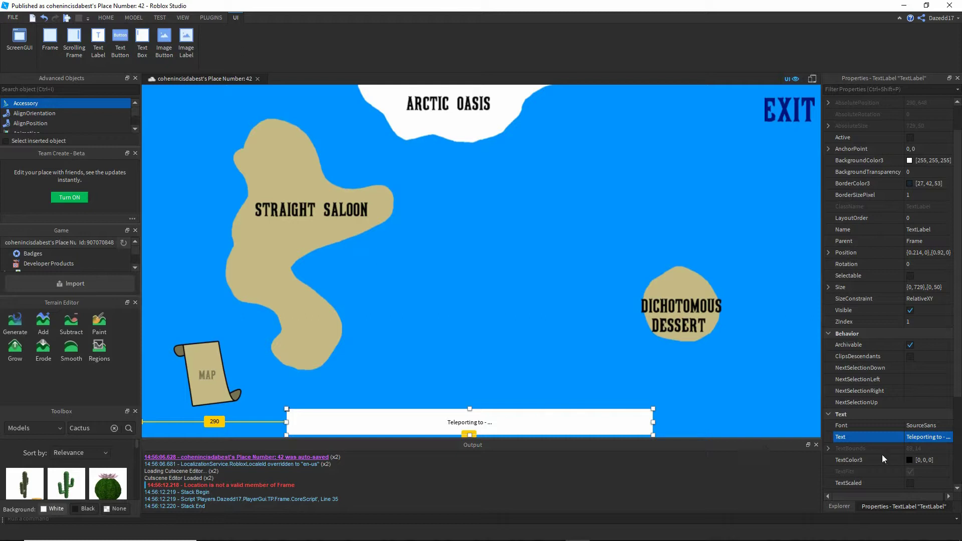
scroll(897, 455, down, 3)
click(910, 414)
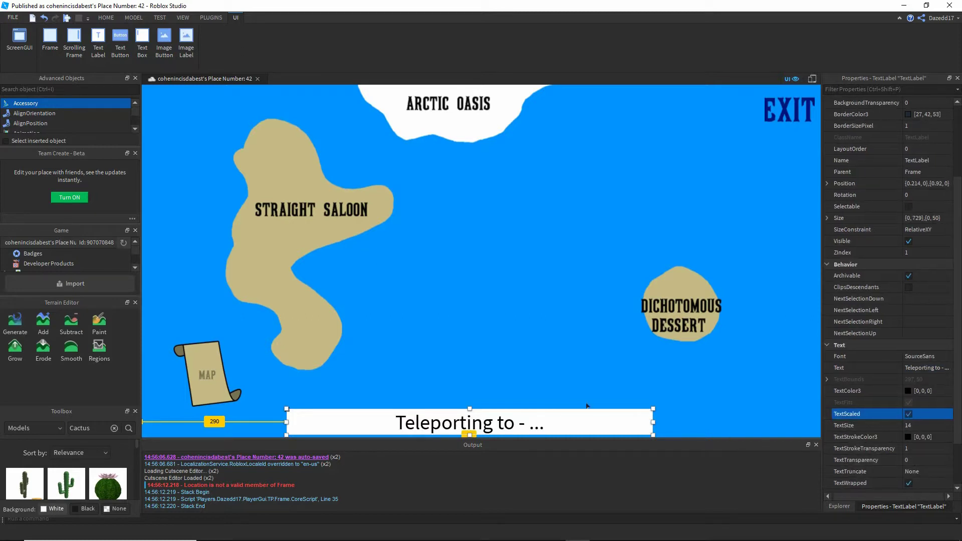
Set the label's font to Fantasy and its BackgroundTransparency to 1
click(904, 356)
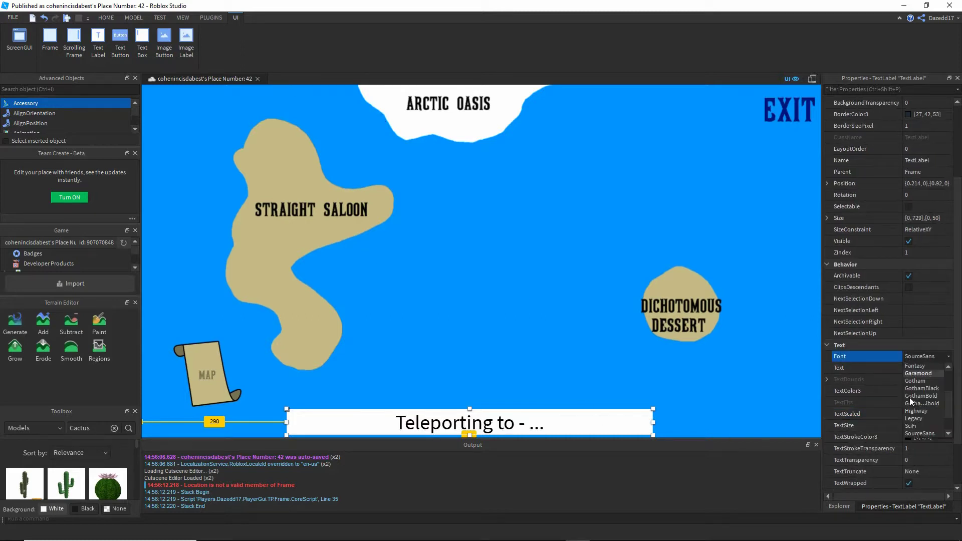
scroll(921, 383, up, 1)
click(916, 365)
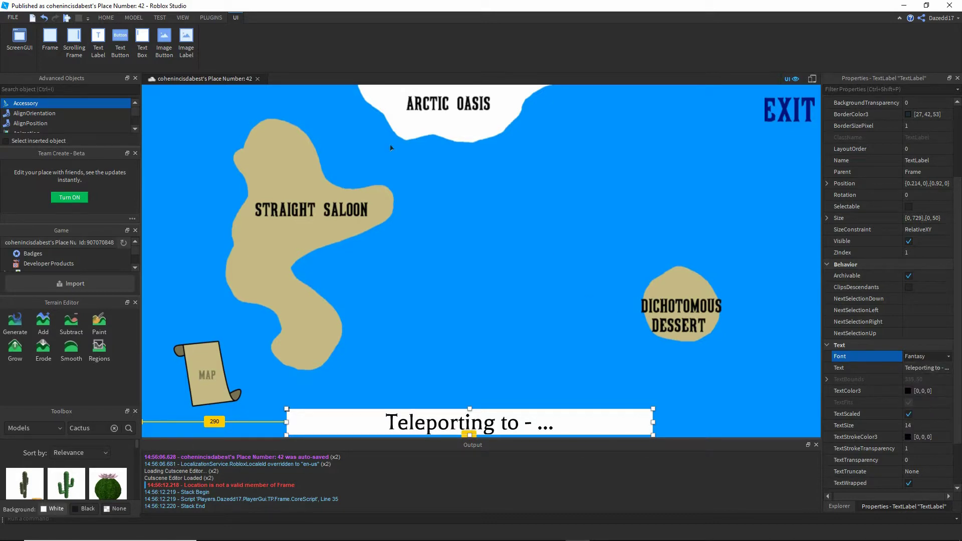
scroll(904, 221, up, 1)
click(907, 138)
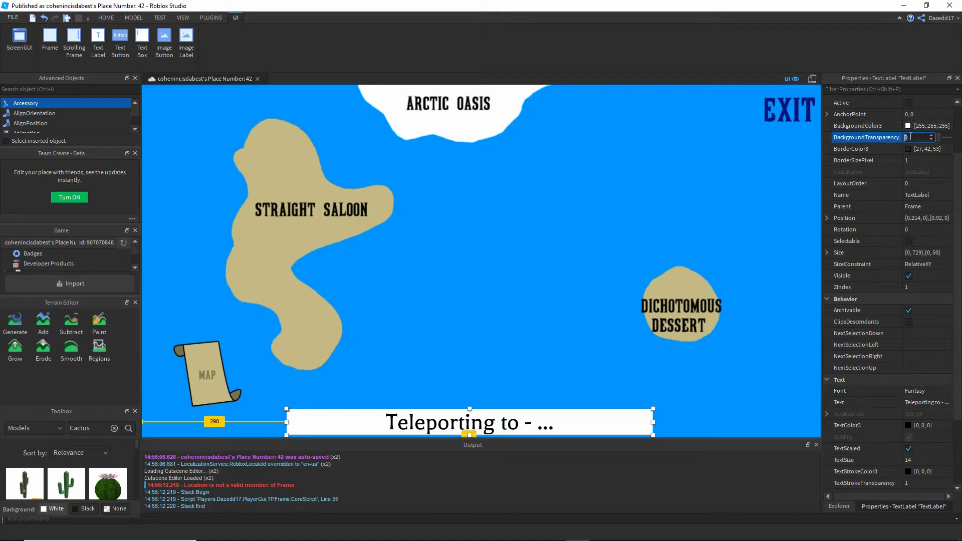
text(1)
key(Return)
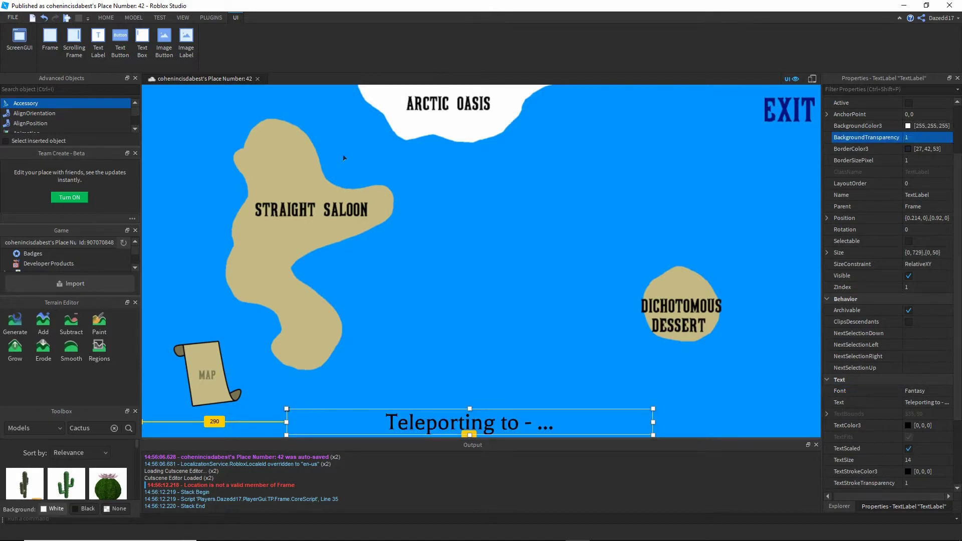
Playtest the place by choosing Dichotomous Dessert on the map, and end the test
click(63, 18)
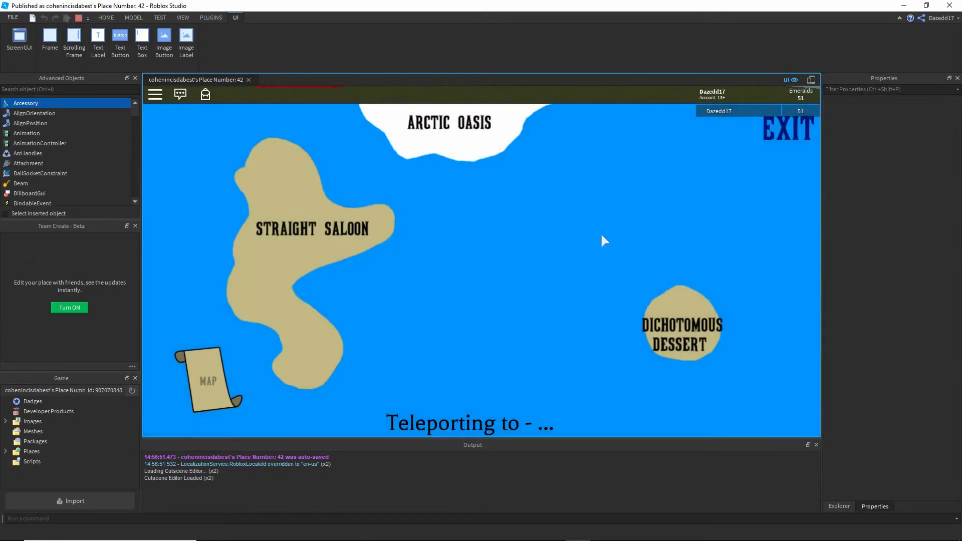
click(667, 329)
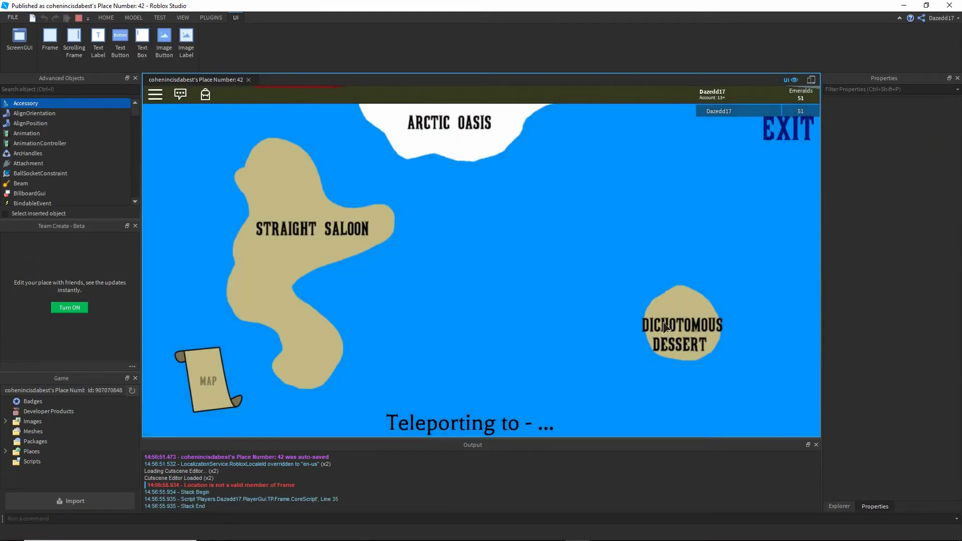
click(78, 17)
Rename the TextLabel in the TP Frame as Location
click(837, 507)
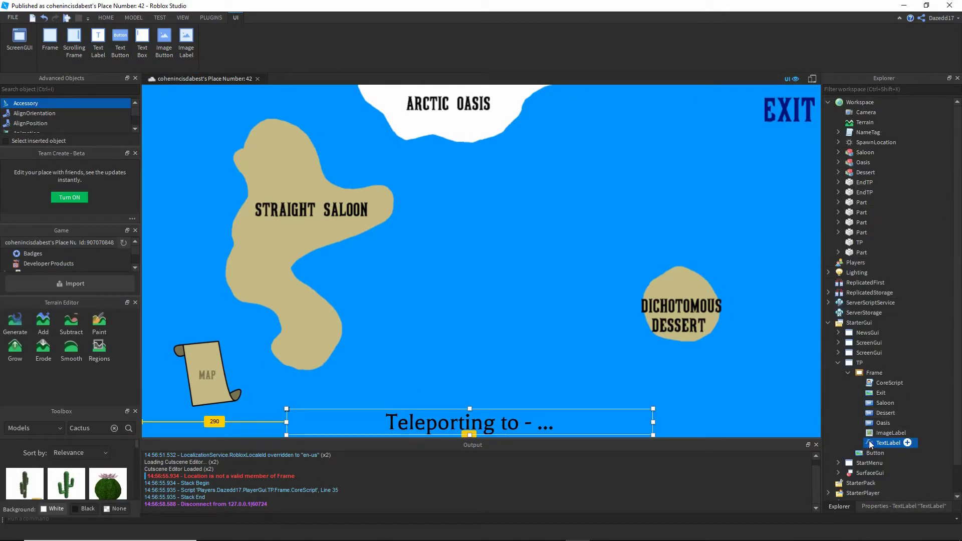
scroll(882, 423, down, 1)
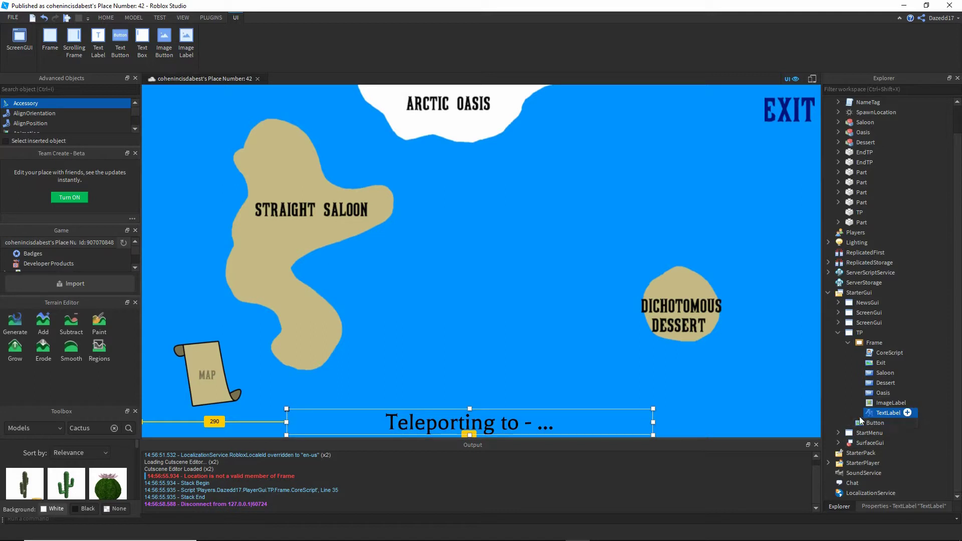
key(F2)
text(Location)
key(Return)
Hide the Location label by turning off its Visible property, and collapse the TP ScreenGui in the object tree
click(880, 507)
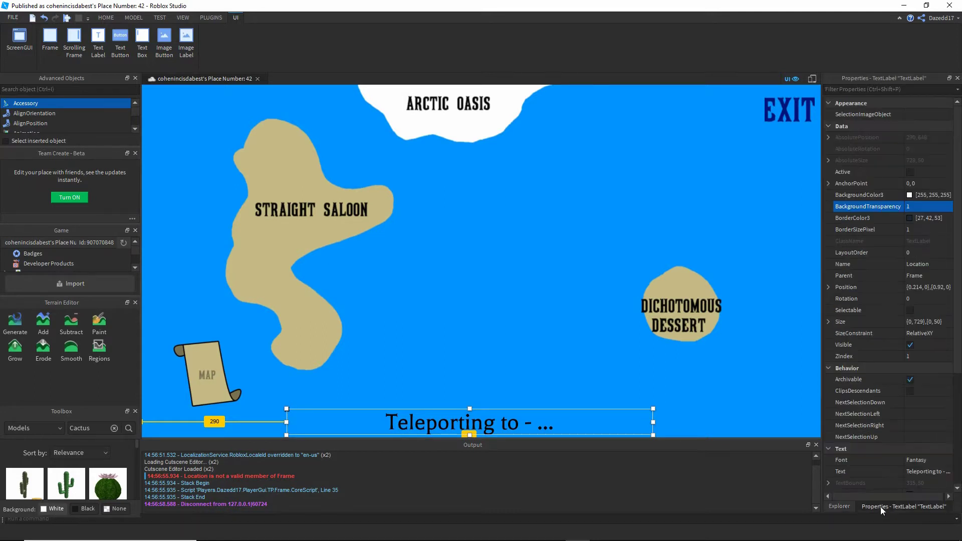
click(381, 250)
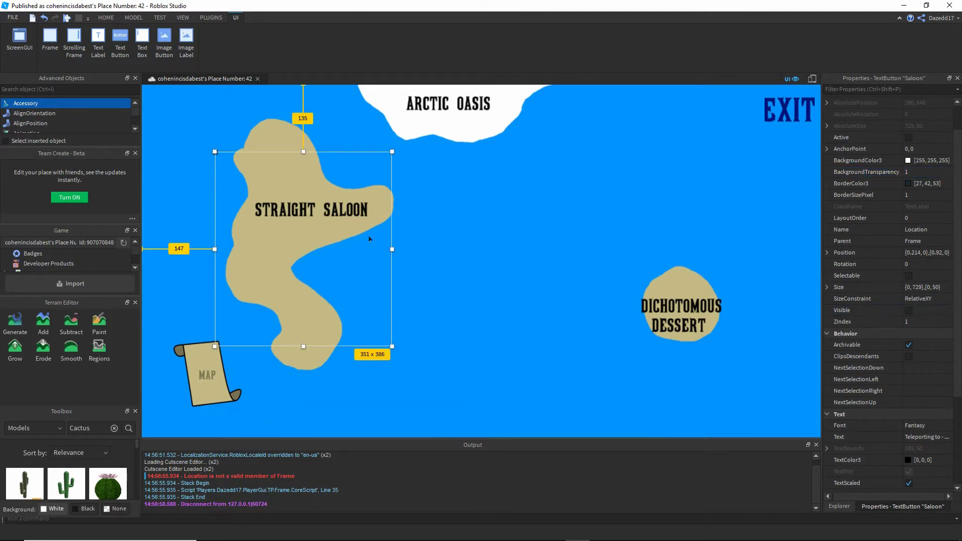
click(497, 249)
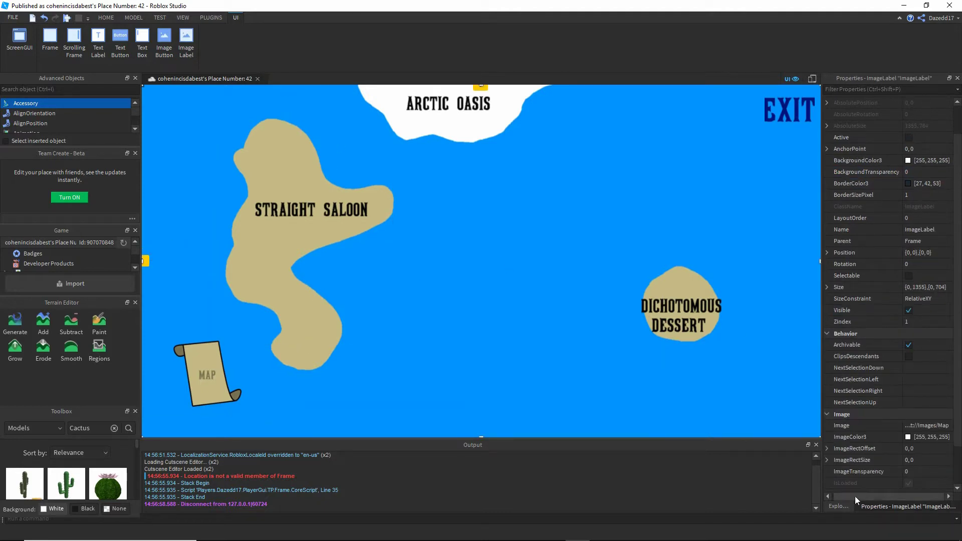
click(840, 507)
double_click(843, 340)
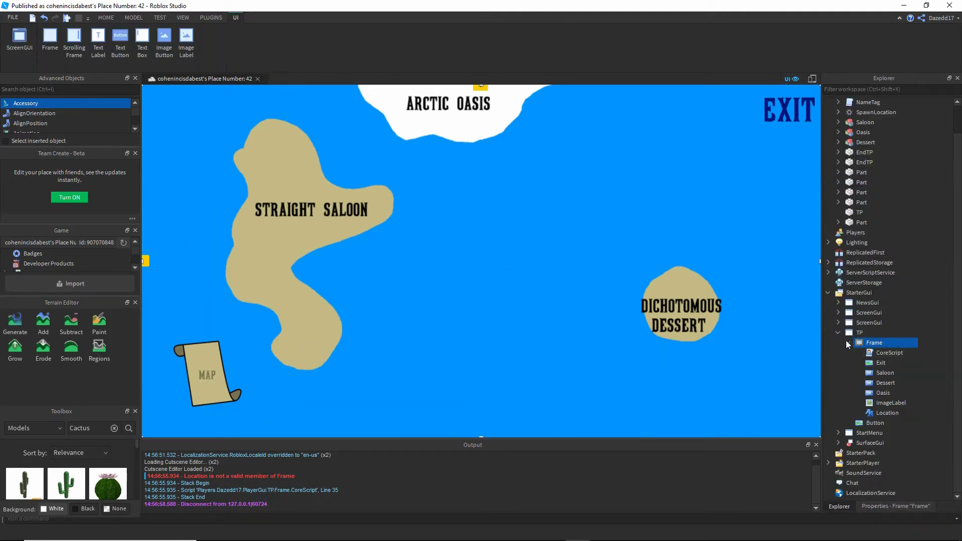
click(839, 362)
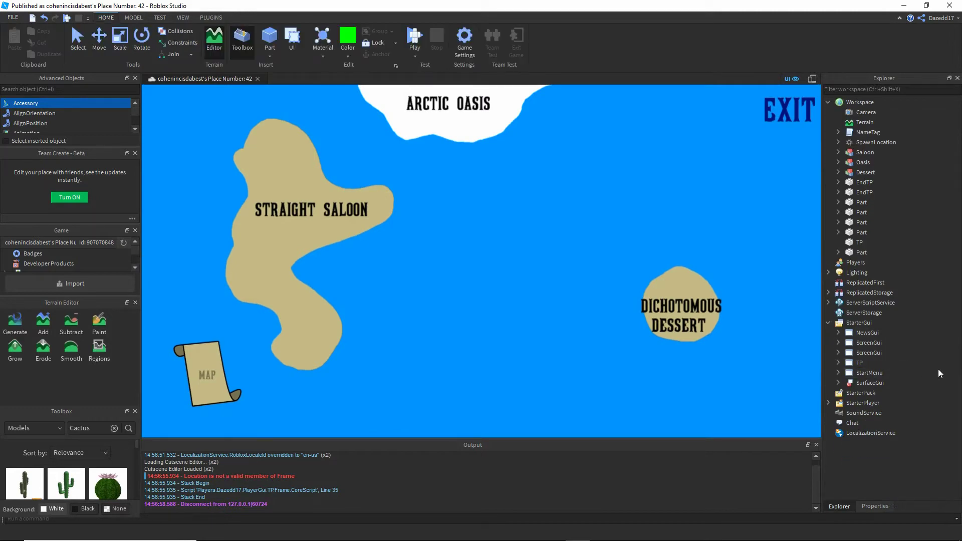
Playtest the place by teleporting to Straight Saloon and reopening the map, and end the test
click(419, 36)
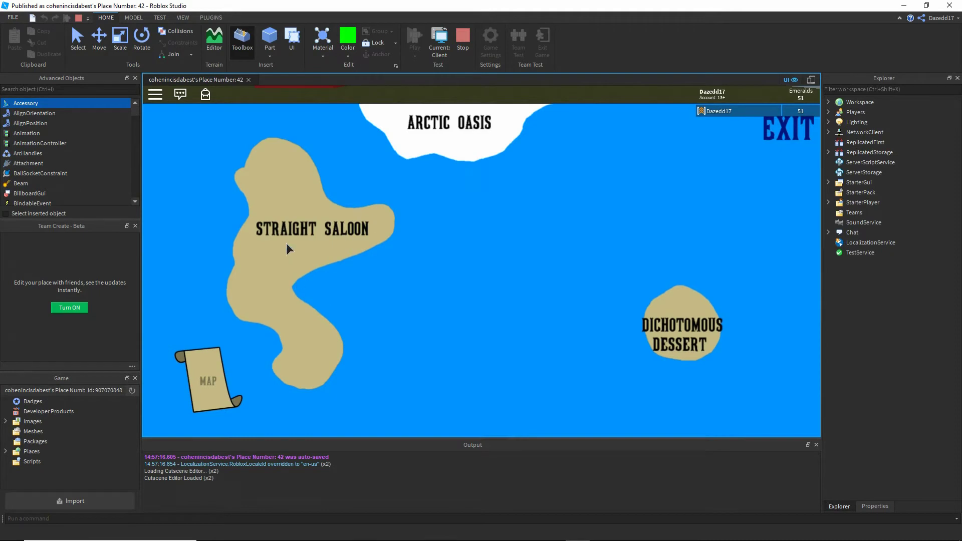
click(311, 231)
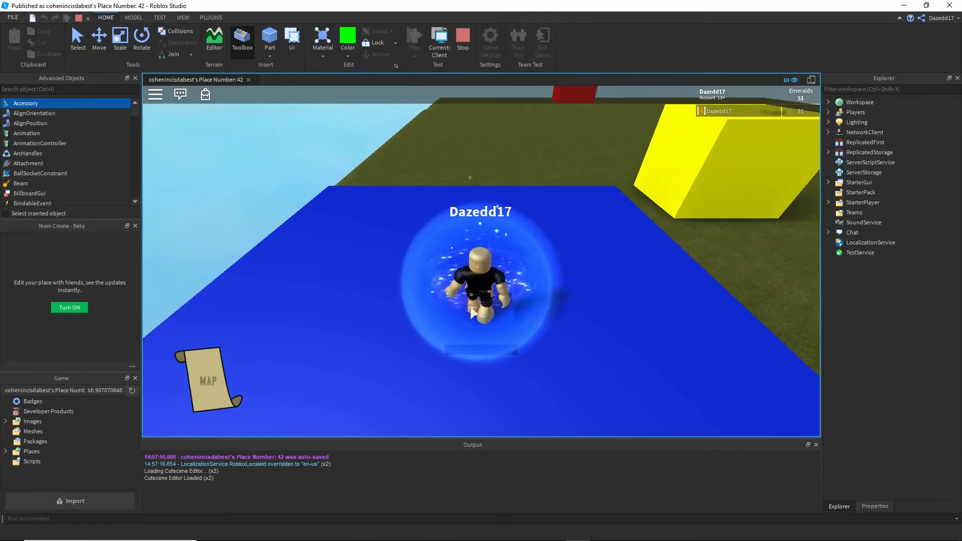
click(208, 381)
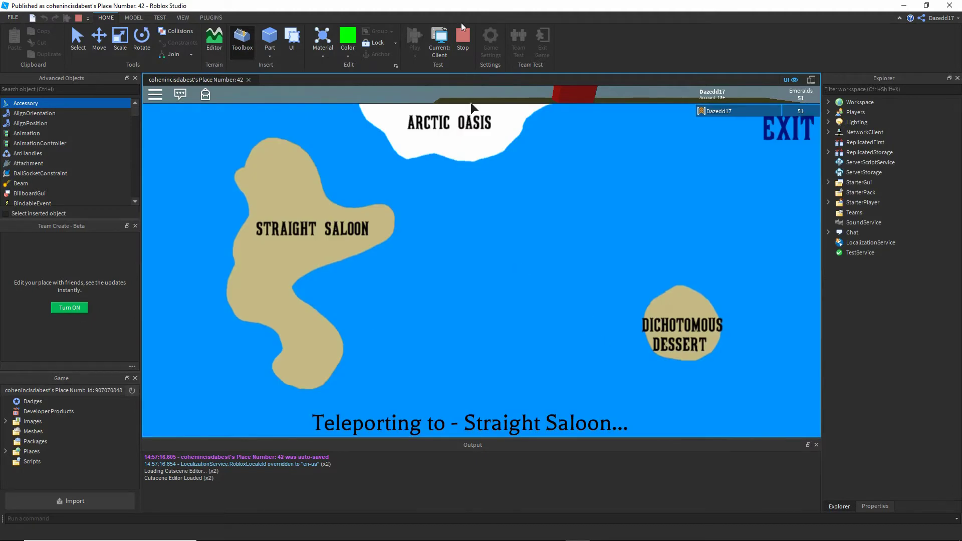
click(462, 39)
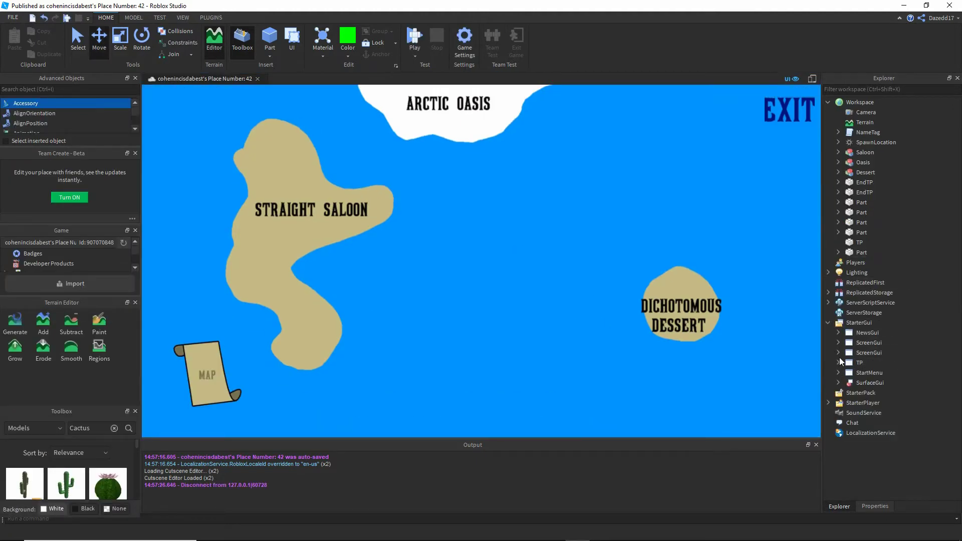
Open the CoreScript inside the TP ScreenGui's Frame for editing
click(839, 353)
click(848, 363)
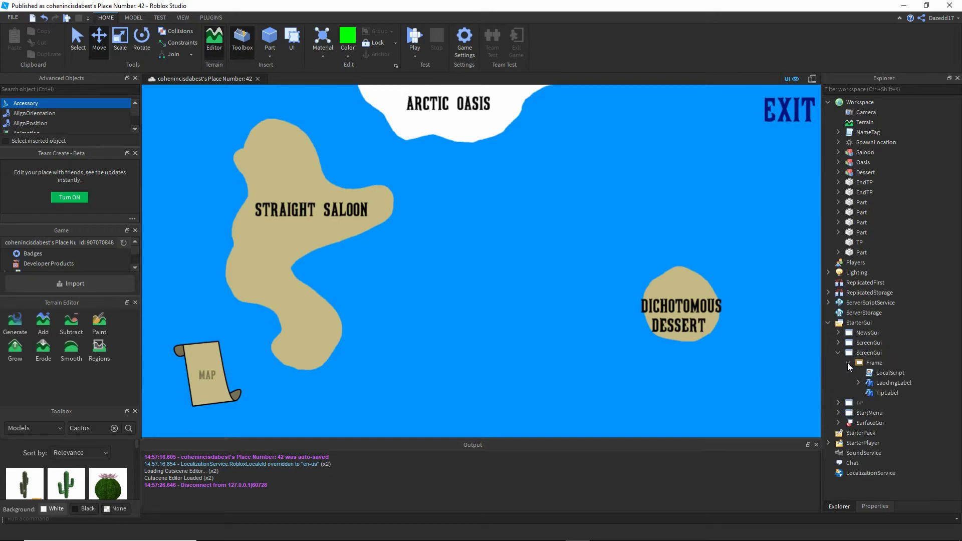
click(839, 353)
click(839, 343)
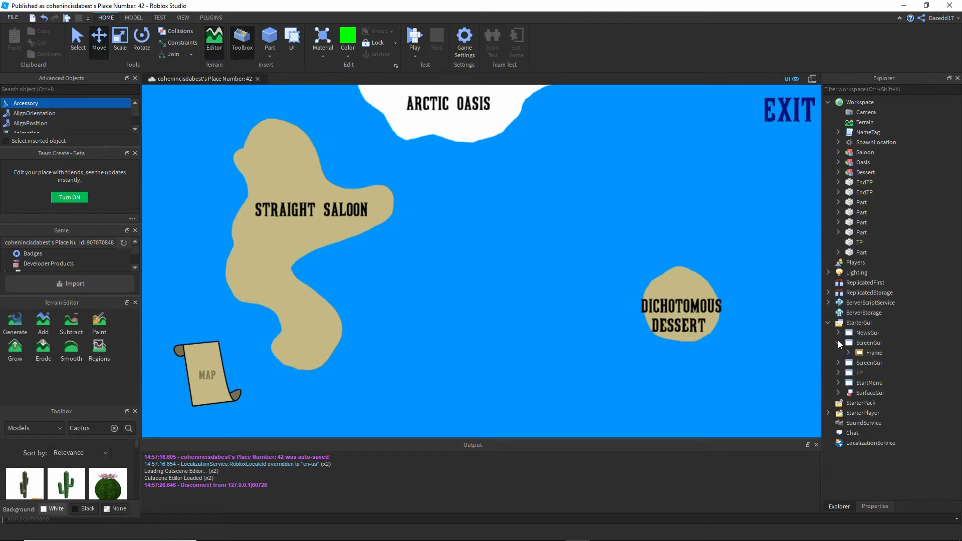
click(848, 352)
click(849, 354)
click(839, 342)
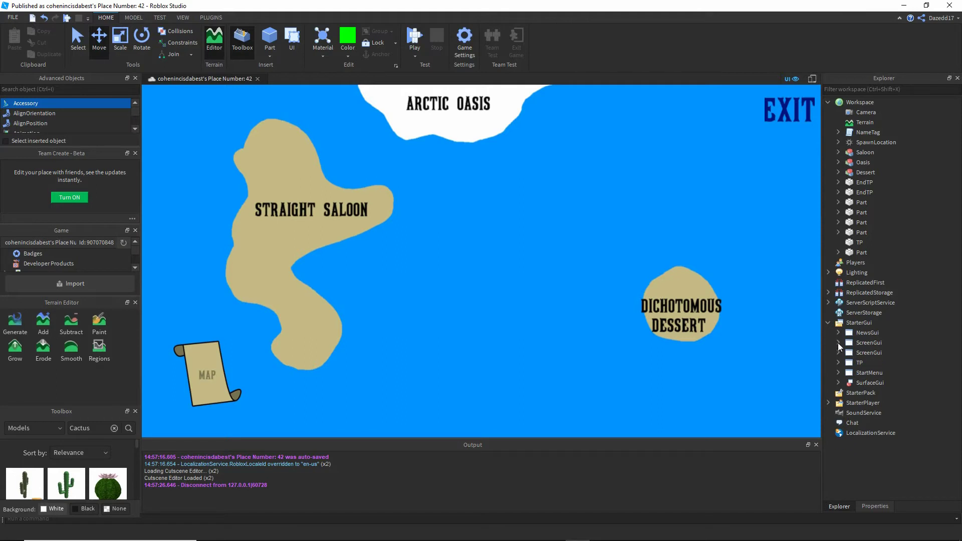
click(839, 363)
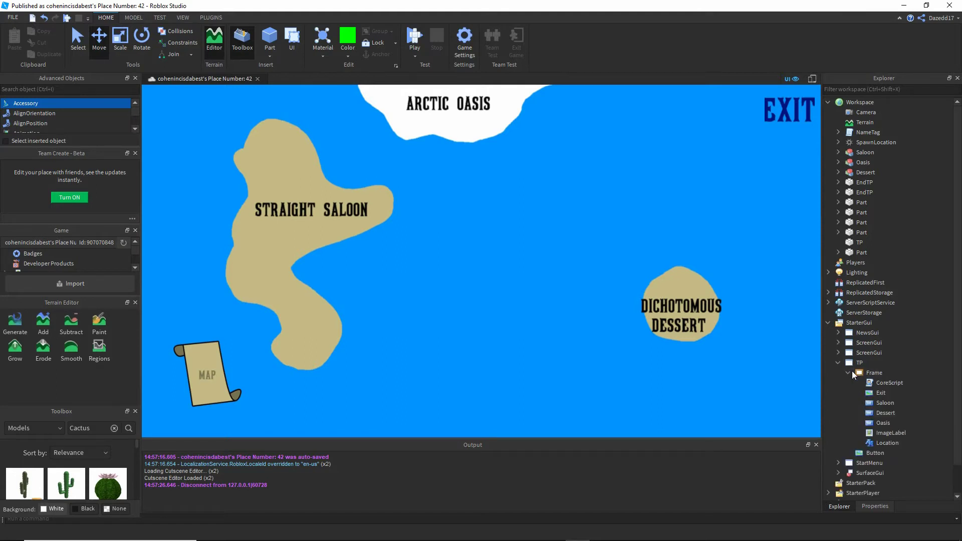
click(848, 373)
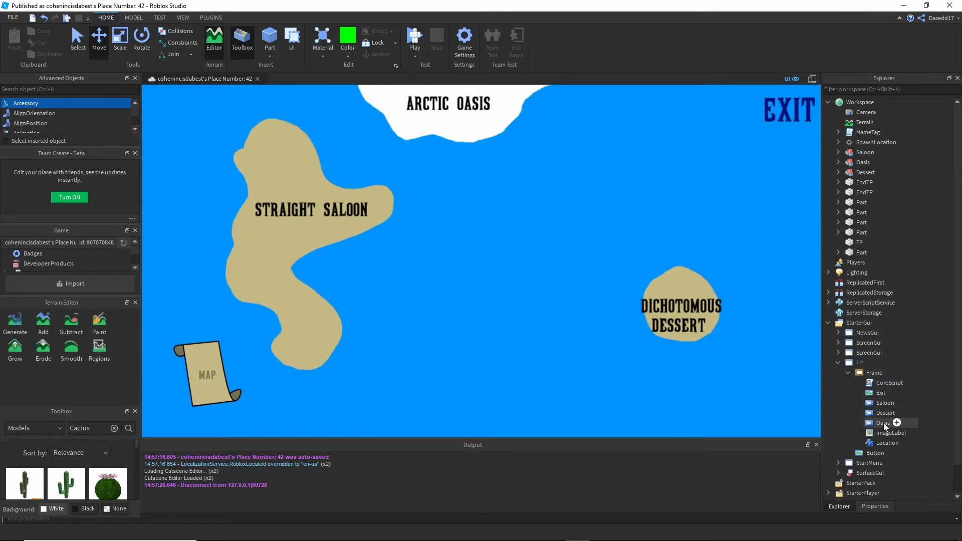
double_click(888, 383)
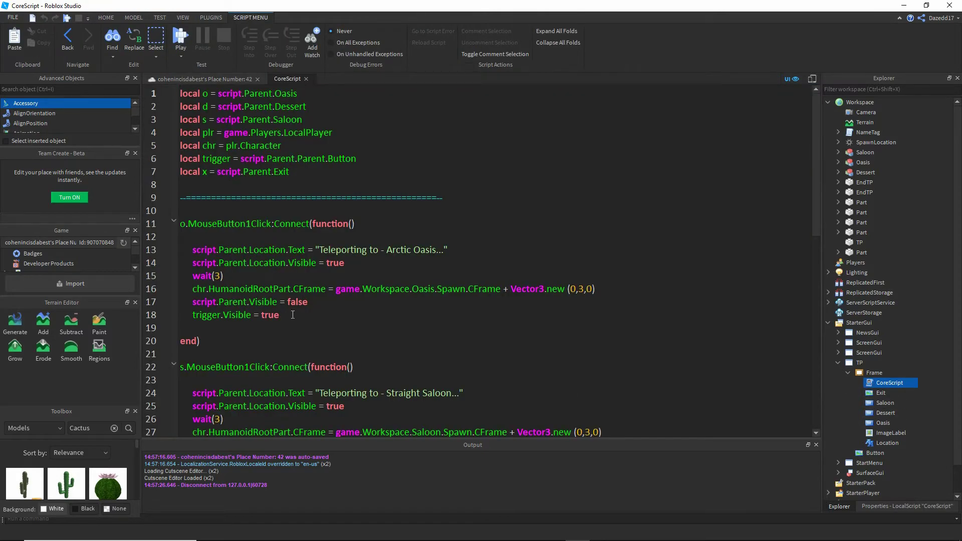
Add the line "script.Parent.Location.Visible = false" after "trigger.Visible = true" in the Arctic Oasis click function
drag(342, 268, 193, 265)
key(ctrl+c)
click(313, 328)
key(ctrl+v)
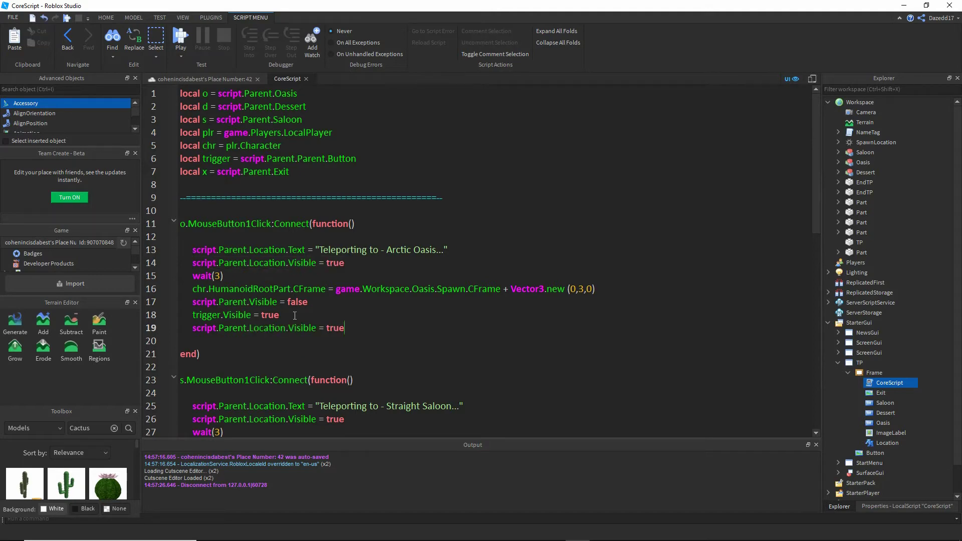
key(BackSpace)
key(BackSpace)
text(false)
Add the line "script.Parent.Location.Visible = false" after "trigger.Visible = true" in the Straight Saloon click function
scroll(240, 350, down, 3)
click(294, 353)
key(Return)
key(ctrl+v)
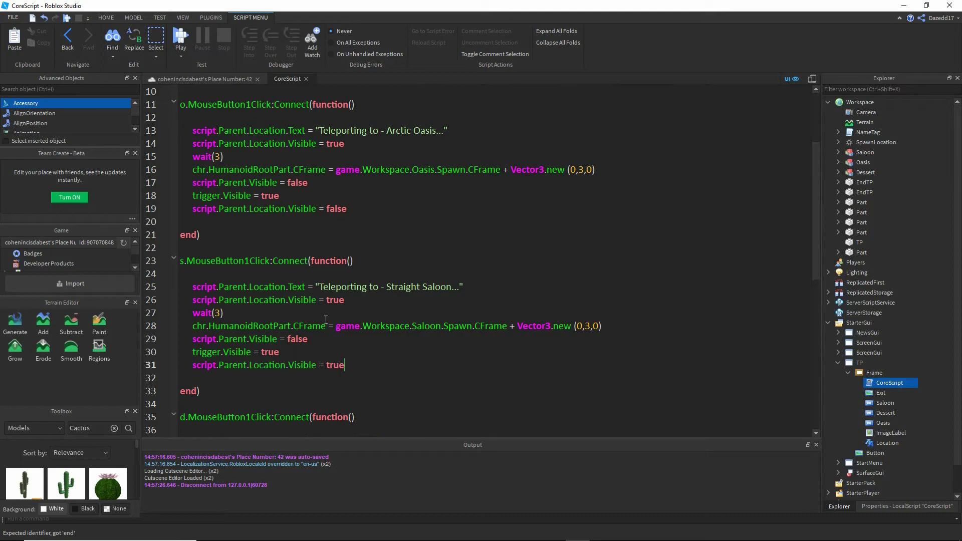
key(BackSpace)
key(BackSpace)
key(BackSpace)
key(BackSpace)
text(false)
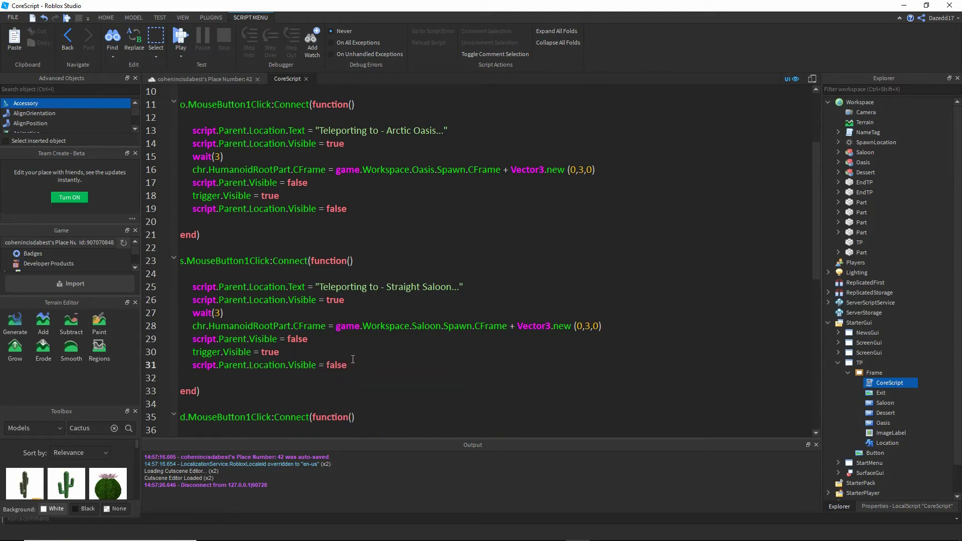
Add "script.Parent.Location.Visible = false" after "trigger.Visible = true" in the Dichotomous Dessert click function, and close CoreScript
drag(353, 359, 192, 365)
scroll(195, 368, down, 4)
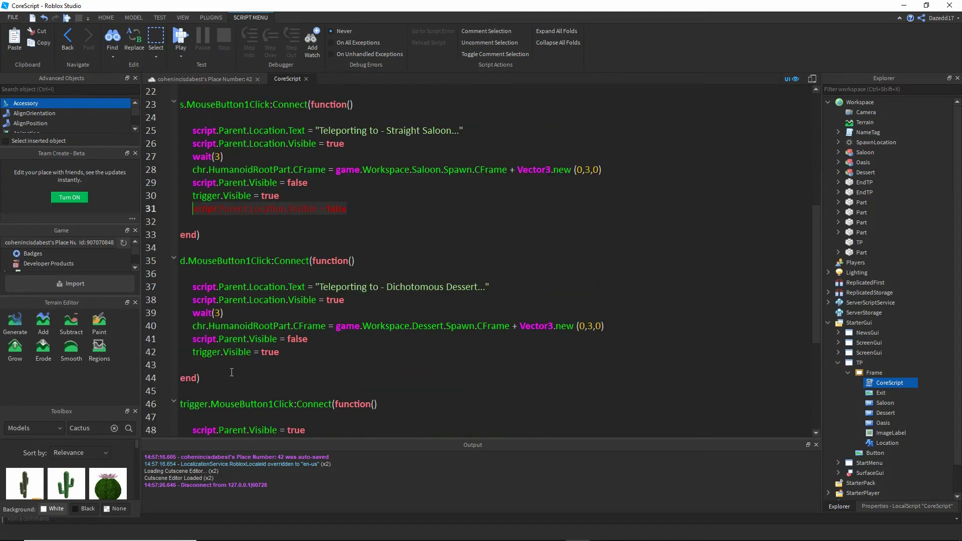
click(283, 357)
key(Return)
key(ctrl+v)
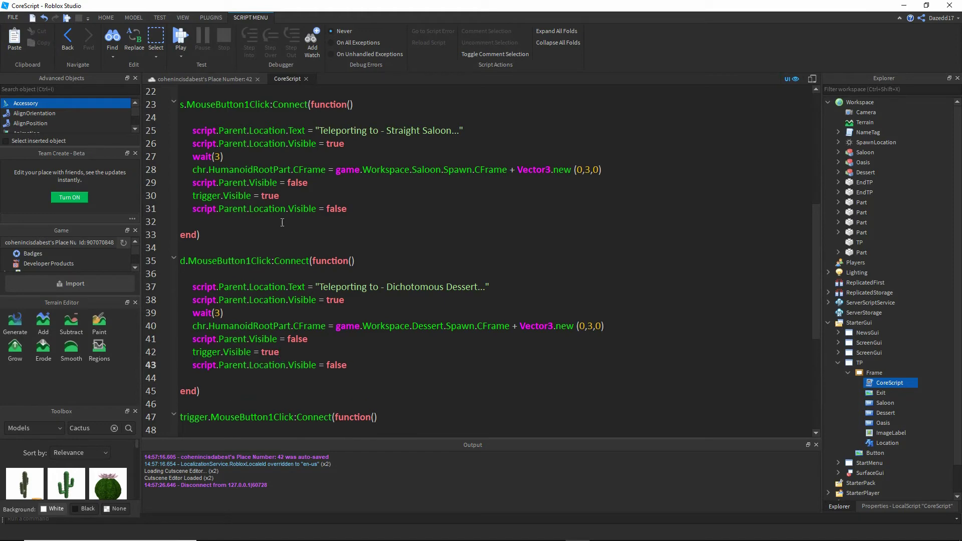
click(306, 79)
Playtest the map by teleporting to Dichotomous Dessert, Straight Saloon and Arctic Oasis, and choose Arctic Oasis a second time
click(414, 38)
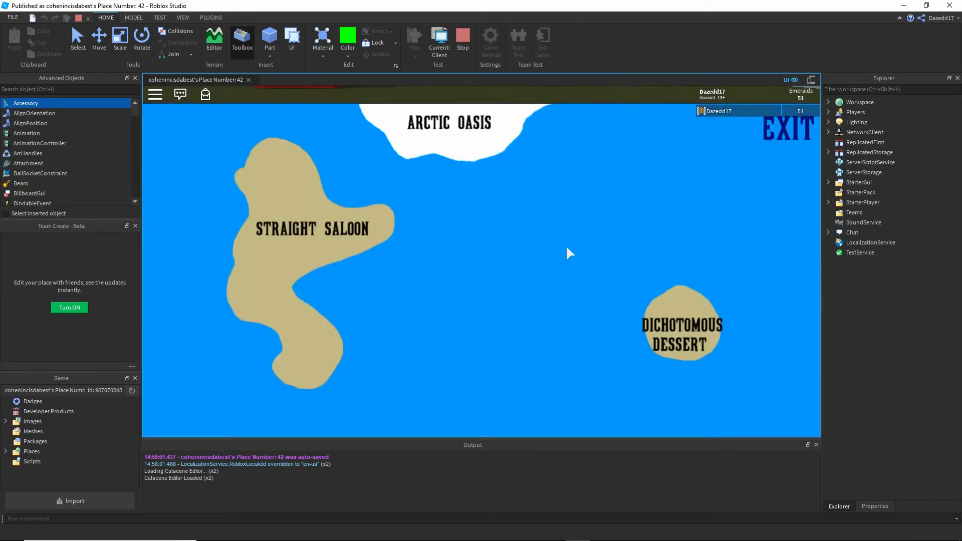
click(685, 332)
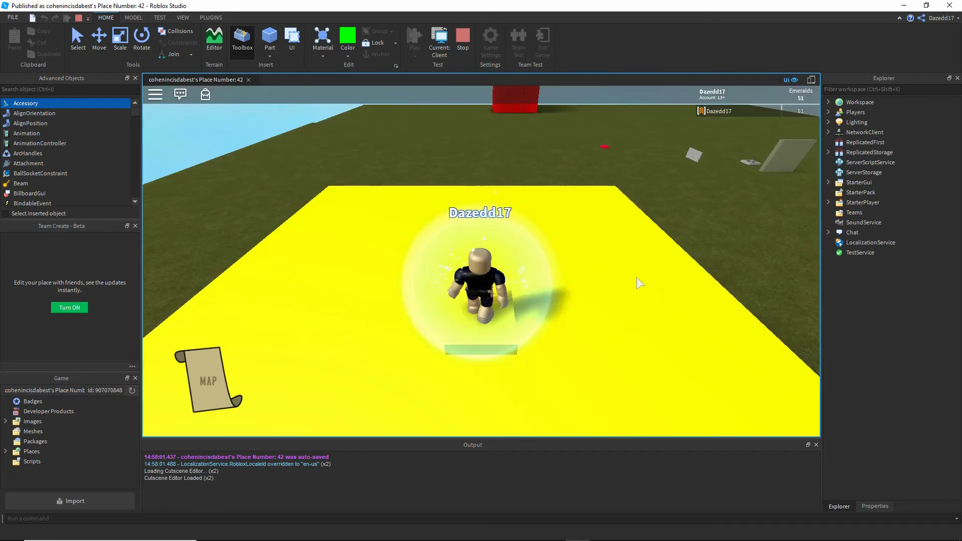
click(209, 386)
click(288, 236)
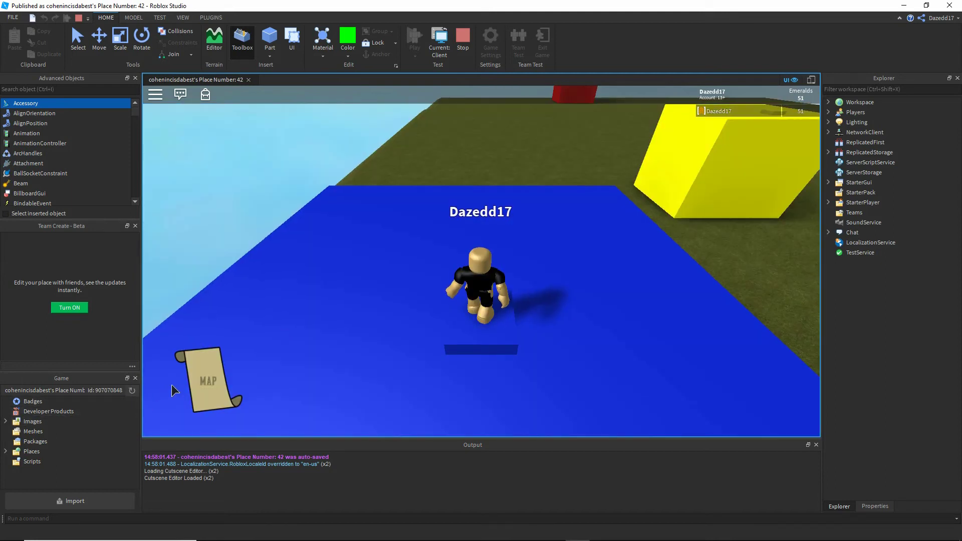
click(176, 390)
click(405, 120)
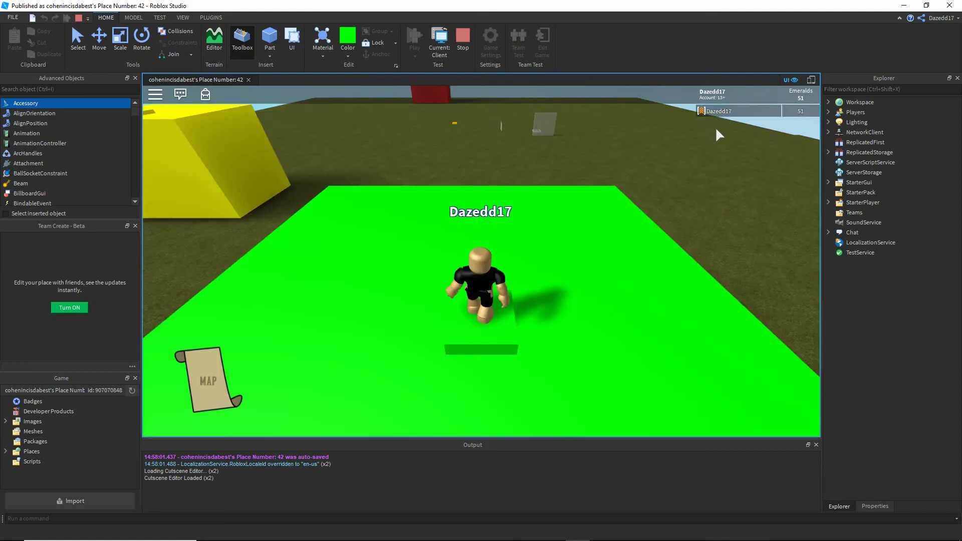
click(222, 380)
click(446, 124)
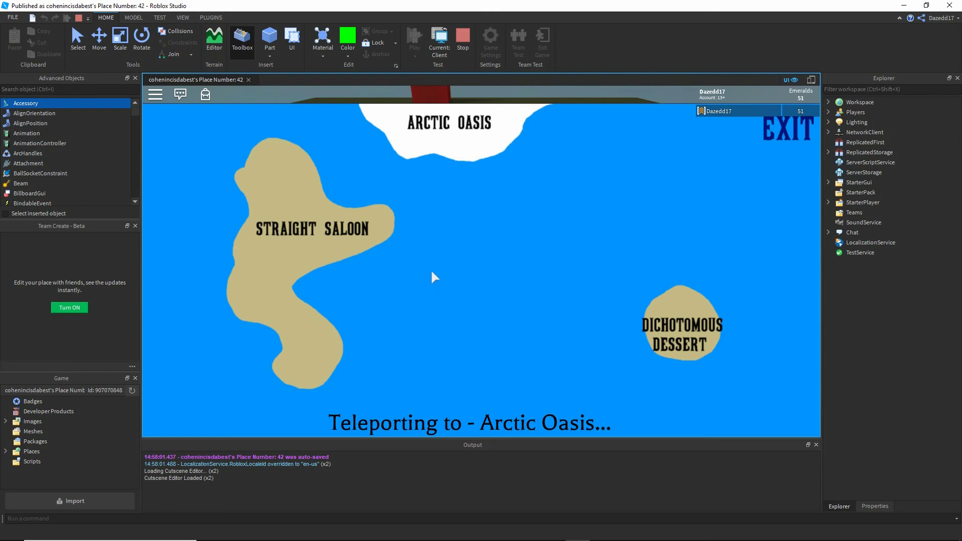
Walk the character around the green Arctic Oasis platform and end the playtest
key(w)
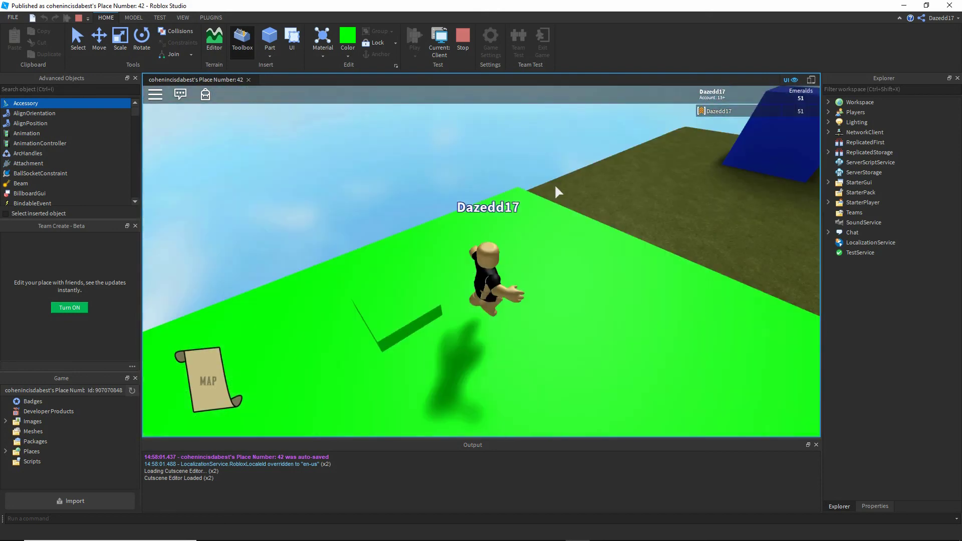
key(s)
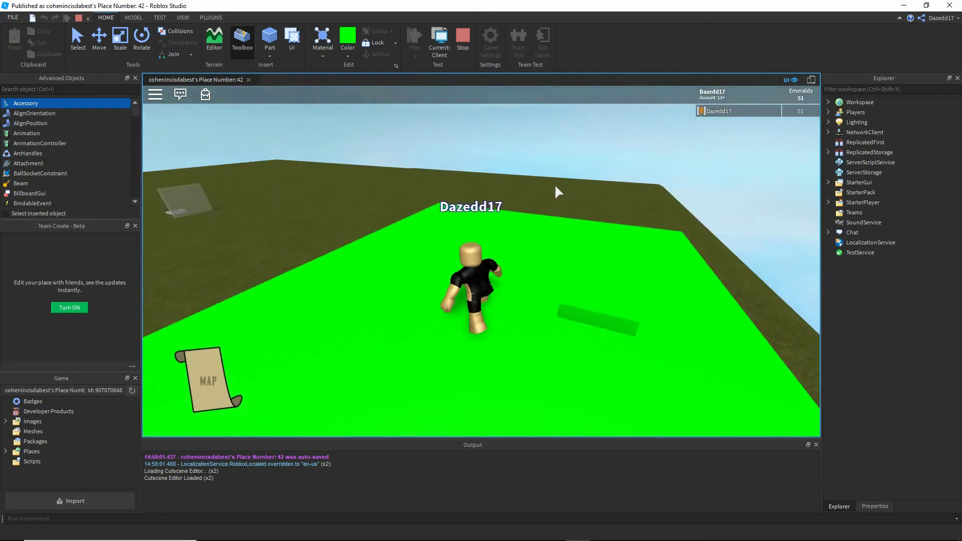
key(w)
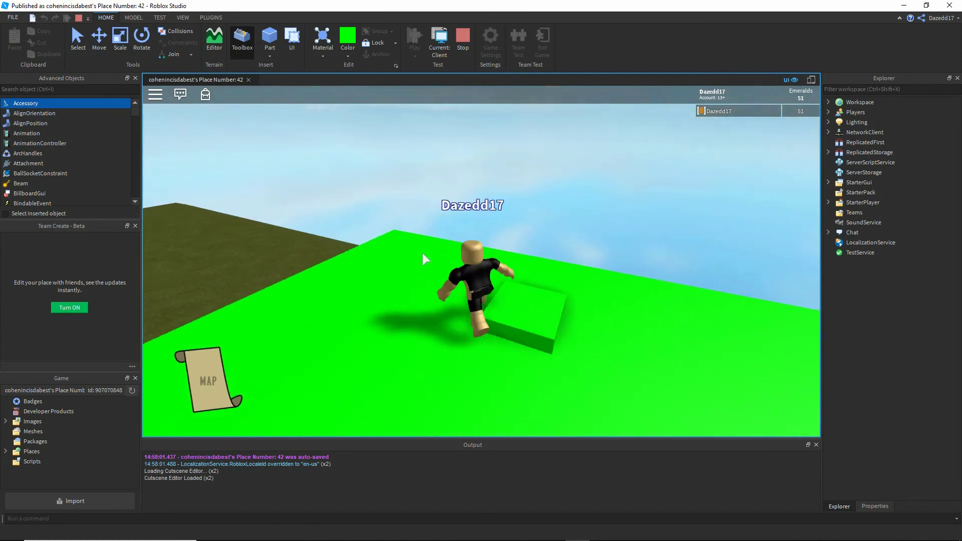
click(463, 40)
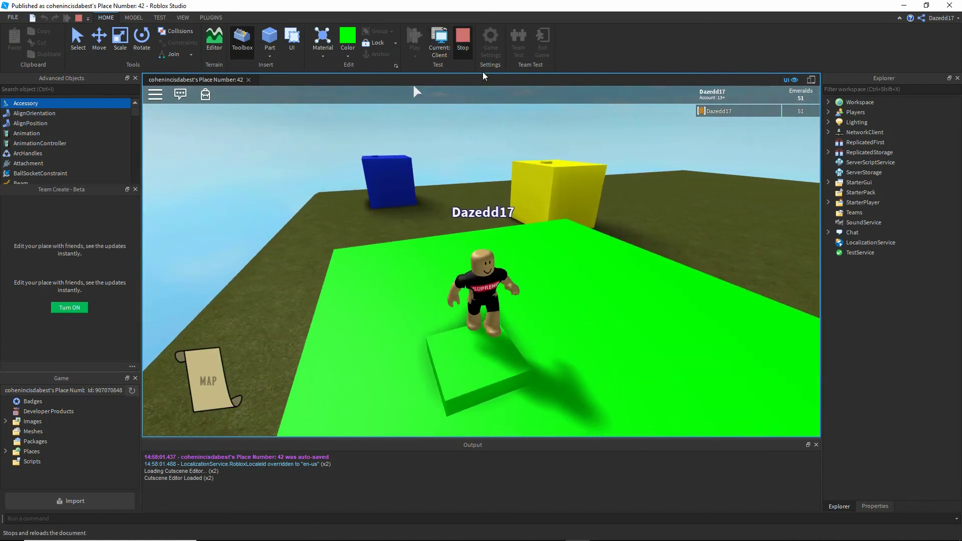